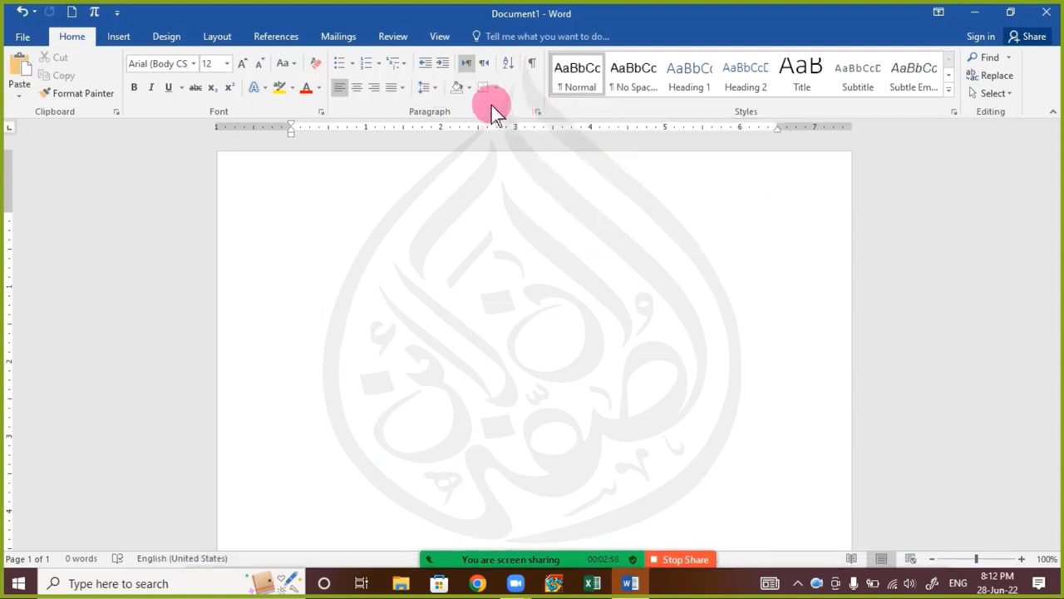
left_click(436, 94)
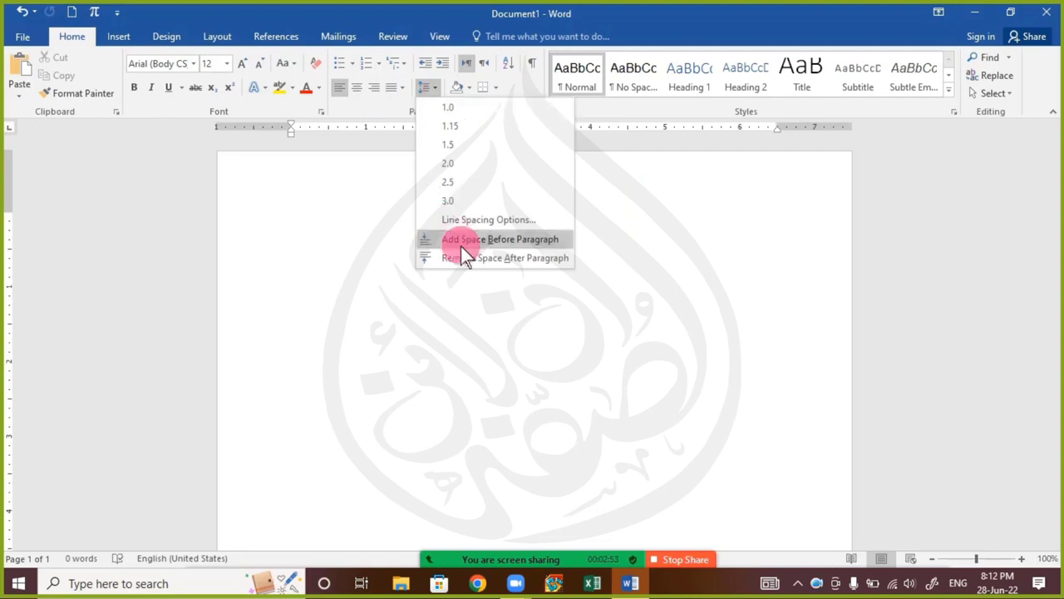
left_click(325, 206)
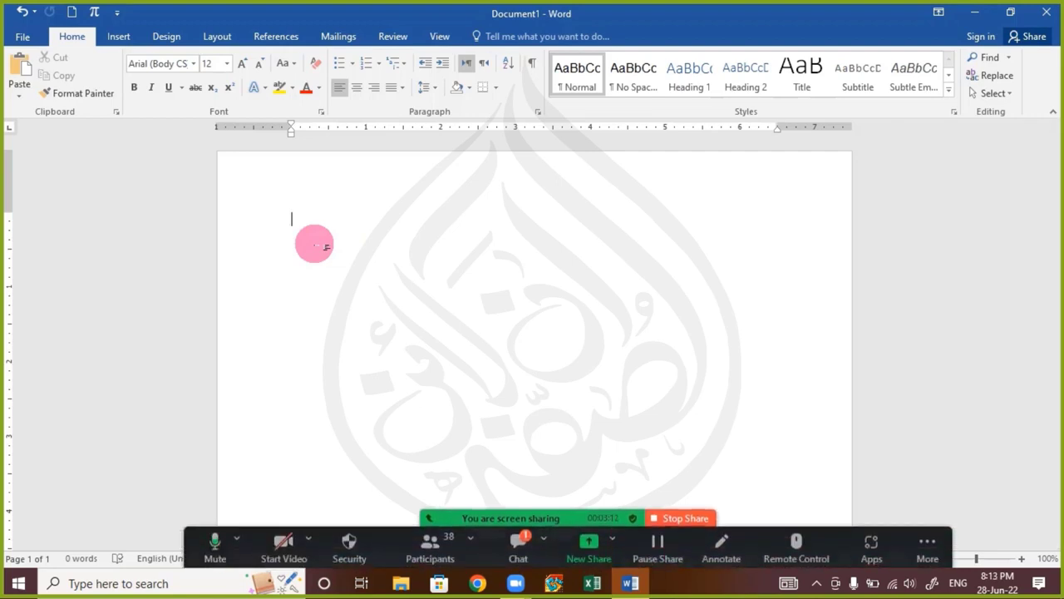
Check the meeting chat for new participant questions, close it, and look at the available bullet styles
left_click(517, 543)
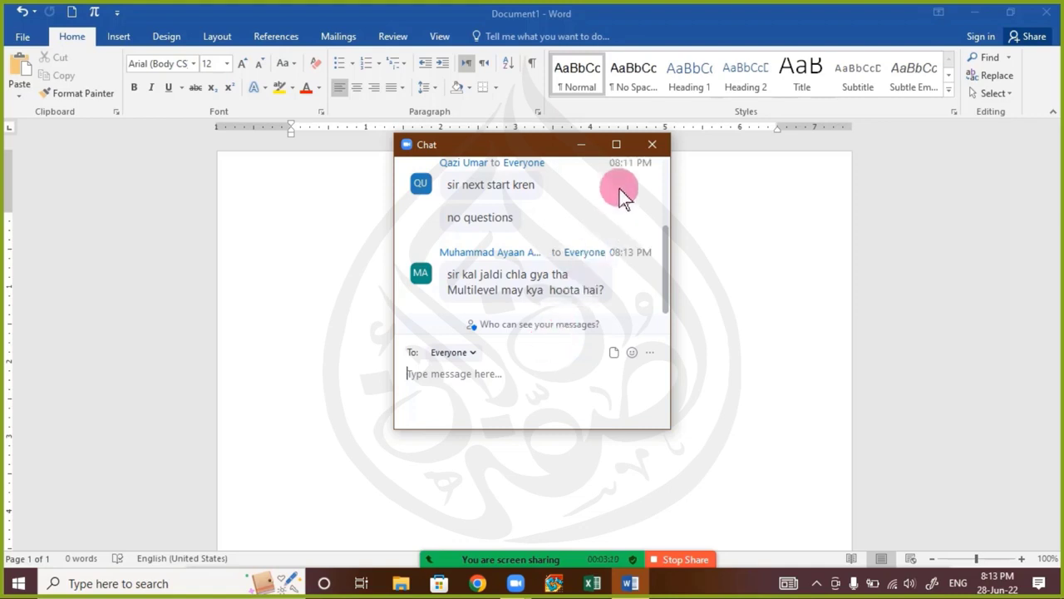
left_click(644, 148)
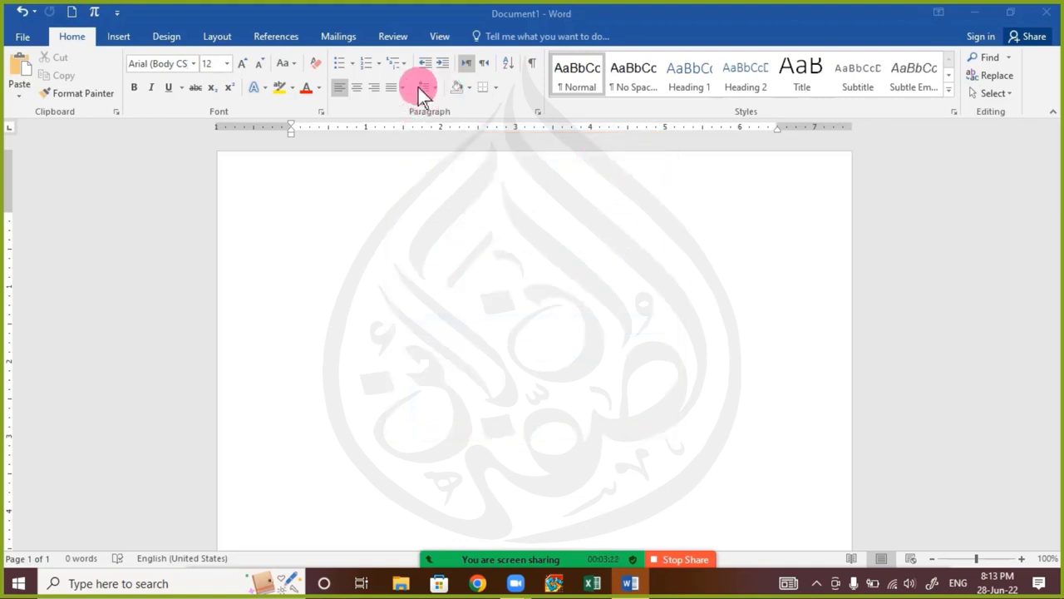
left_click(399, 73)
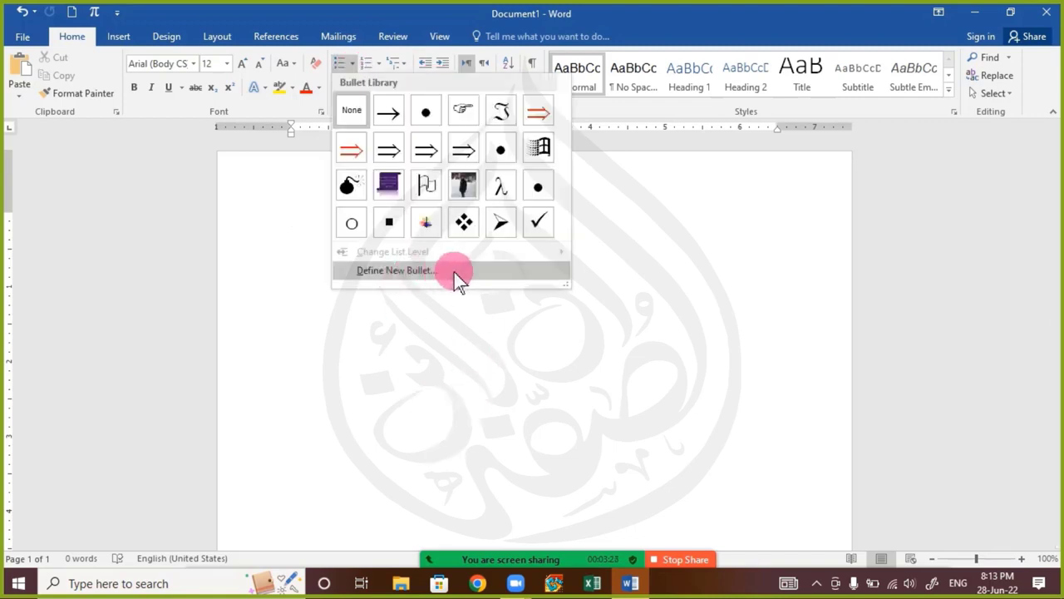
Enter India as the first line of the blank document
left_click(295, 231)
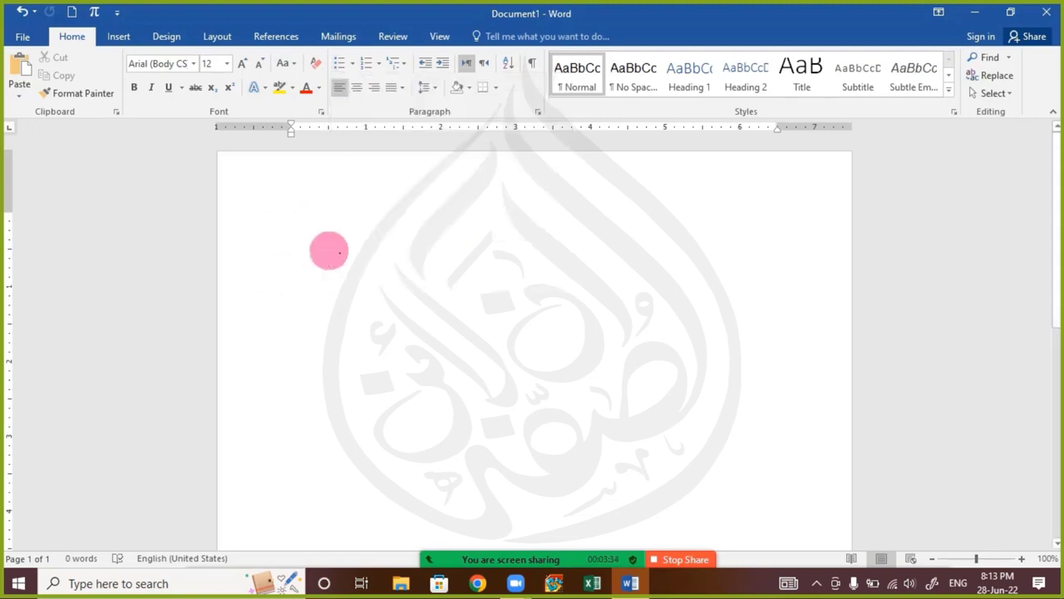
type("India ")
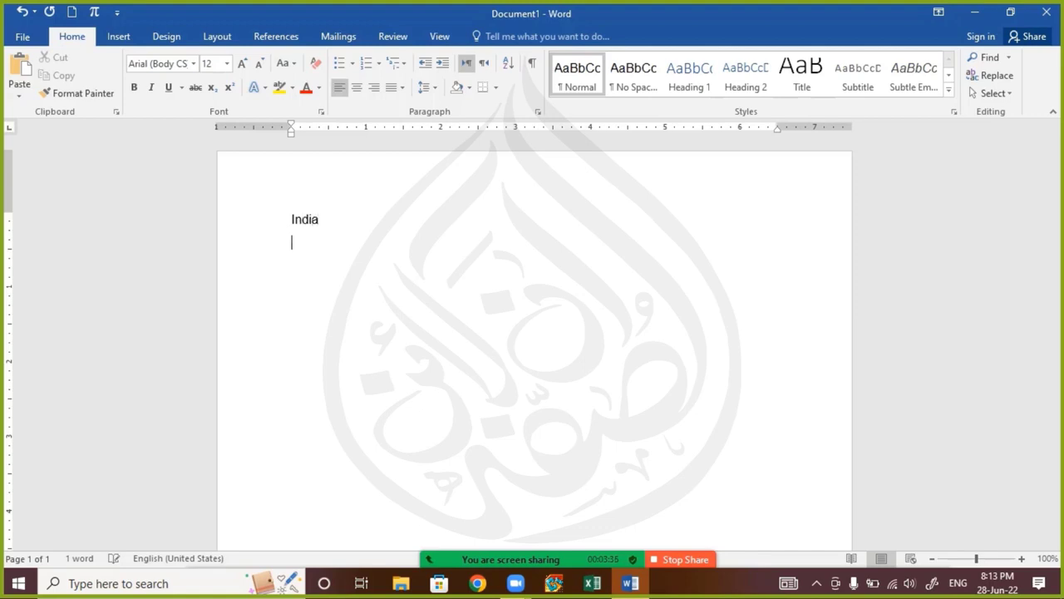
type("Bharat")
key("Return")
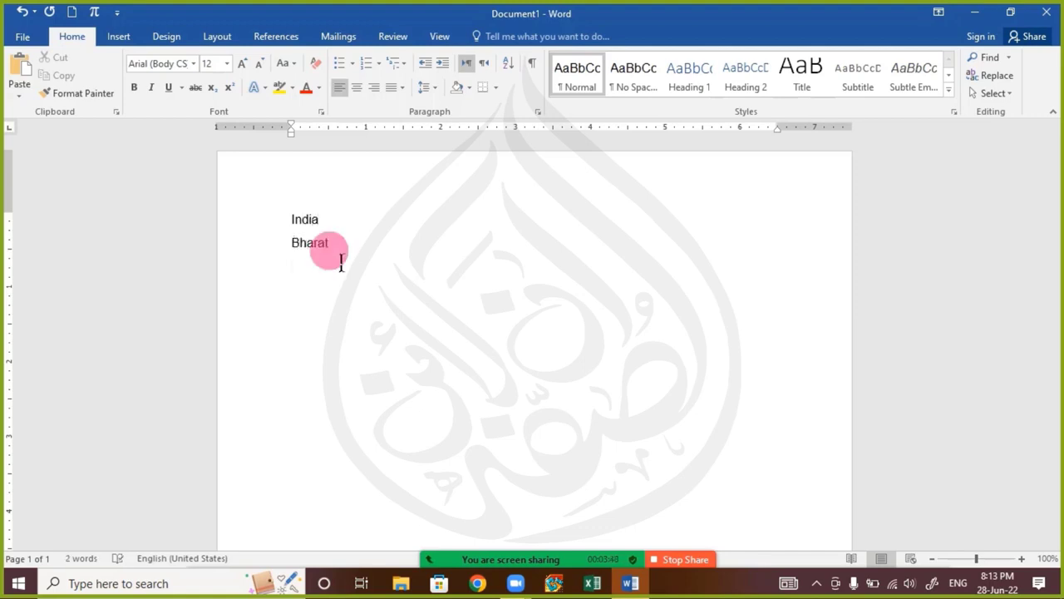
type("Hindustan")
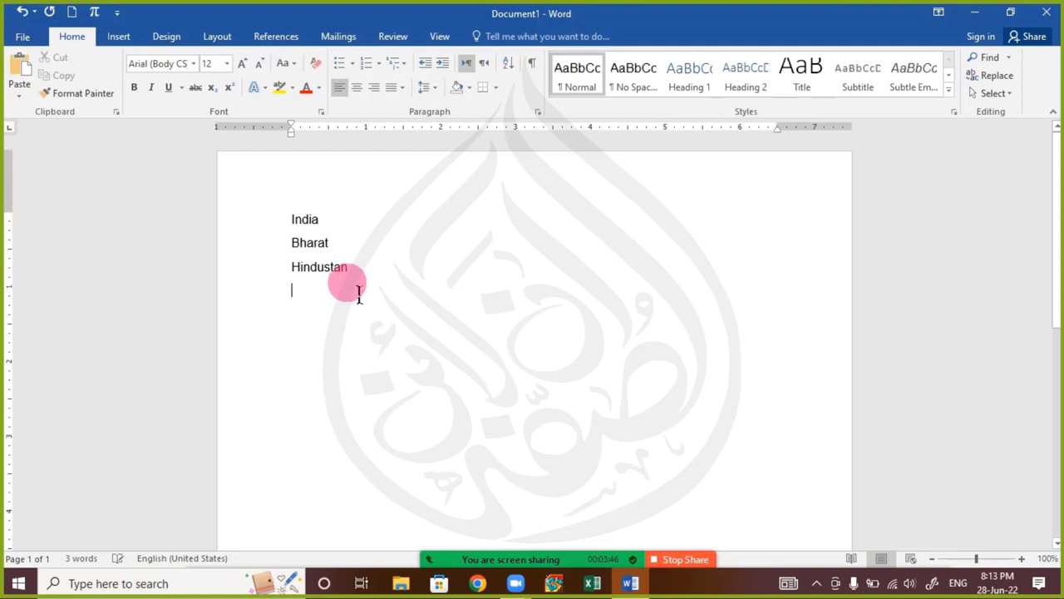
left_click_drag(359, 292, 280, 245)
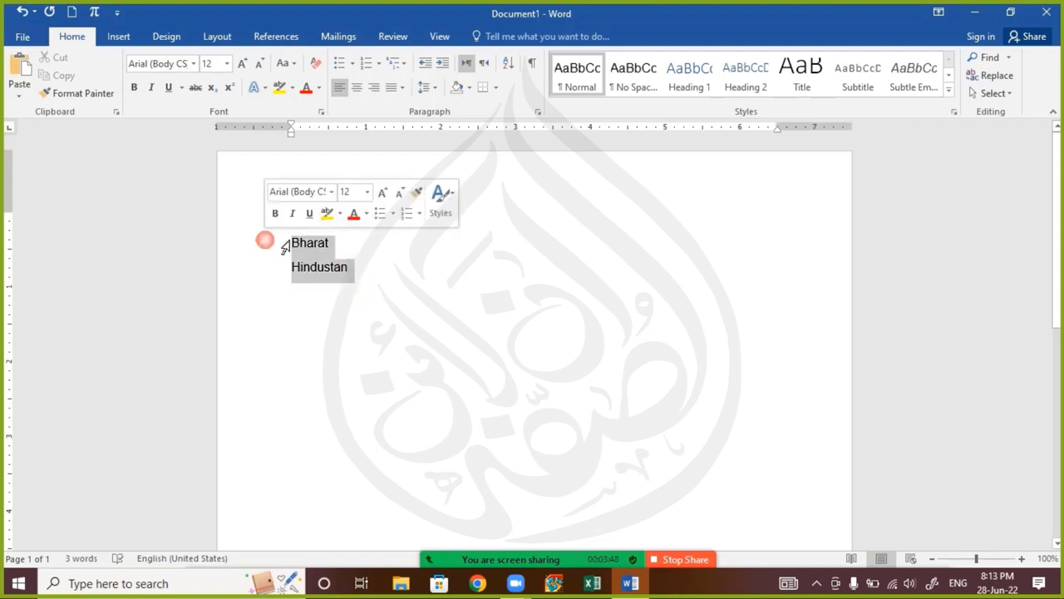
key("Delete")
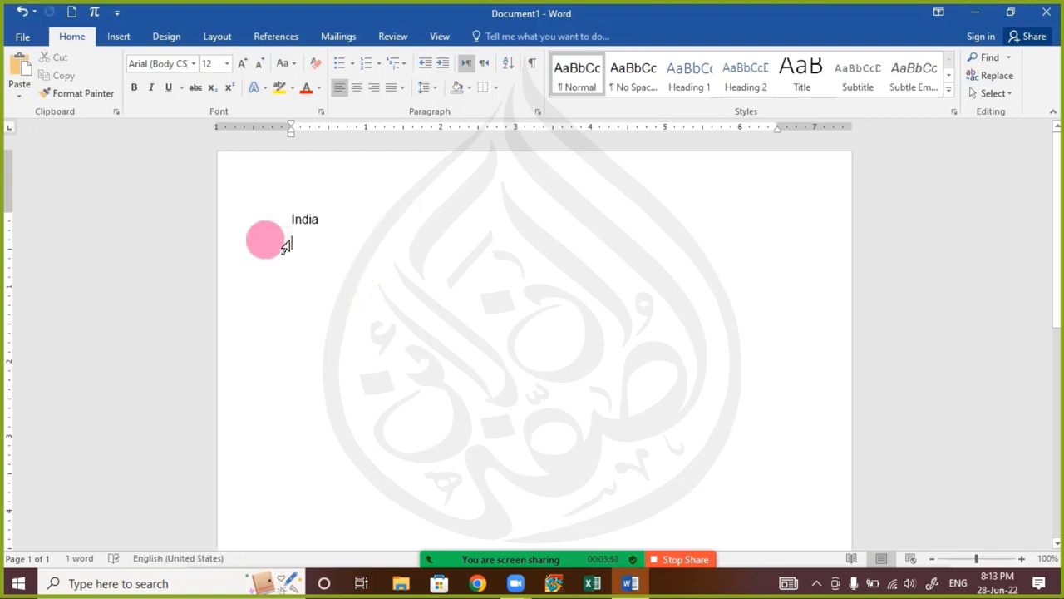
Enter Mumbai, Dehli, Pakistan, Lahore and Rawalpindi below India, each on its own line
type("Mumbai ")
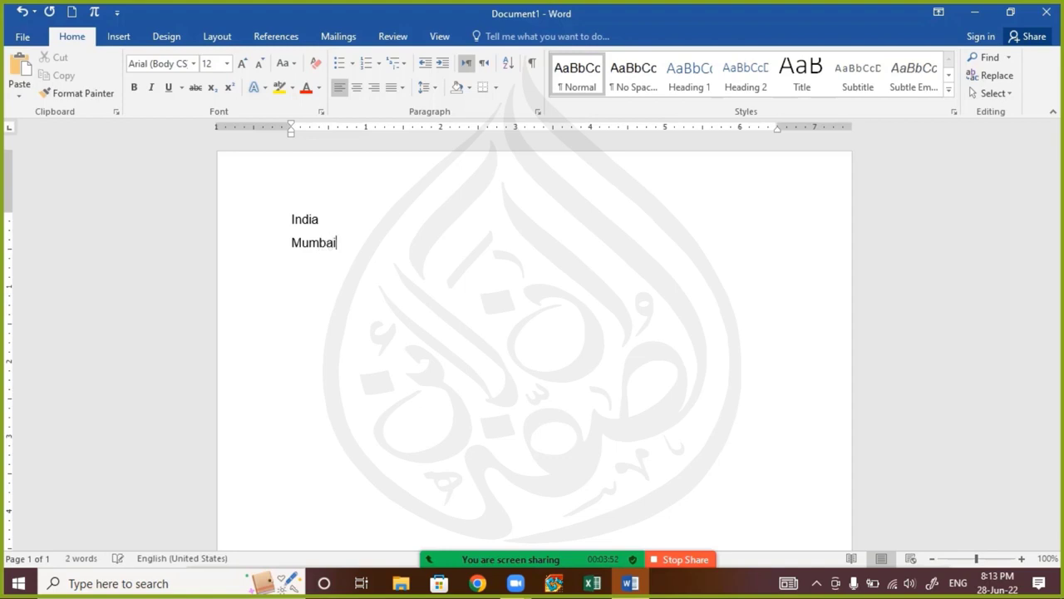
type("Dehli")
key("Return")
type("Pakistan")
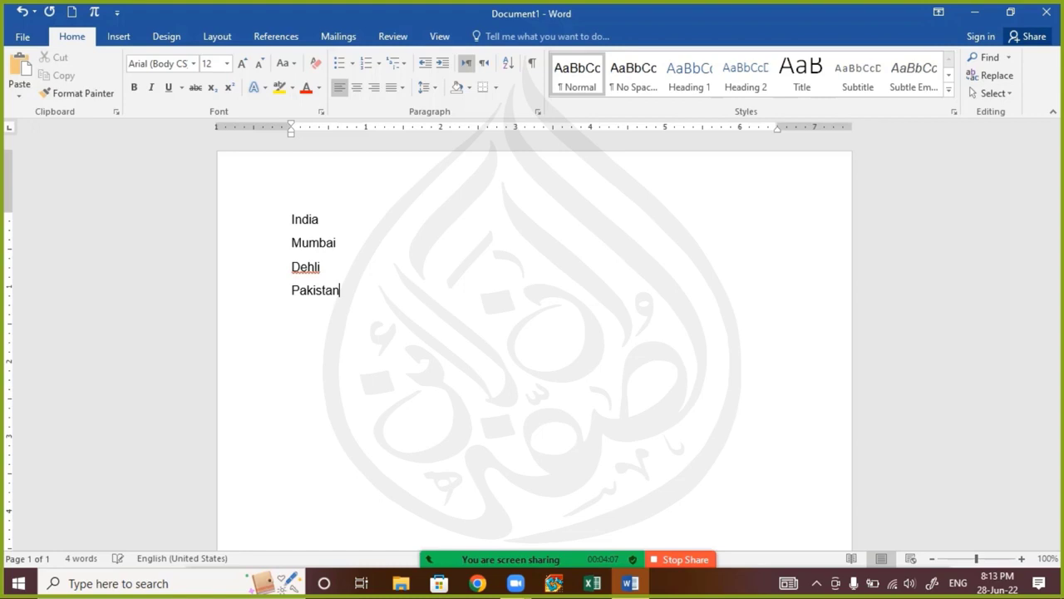
key("Return")
type("Lahore ")
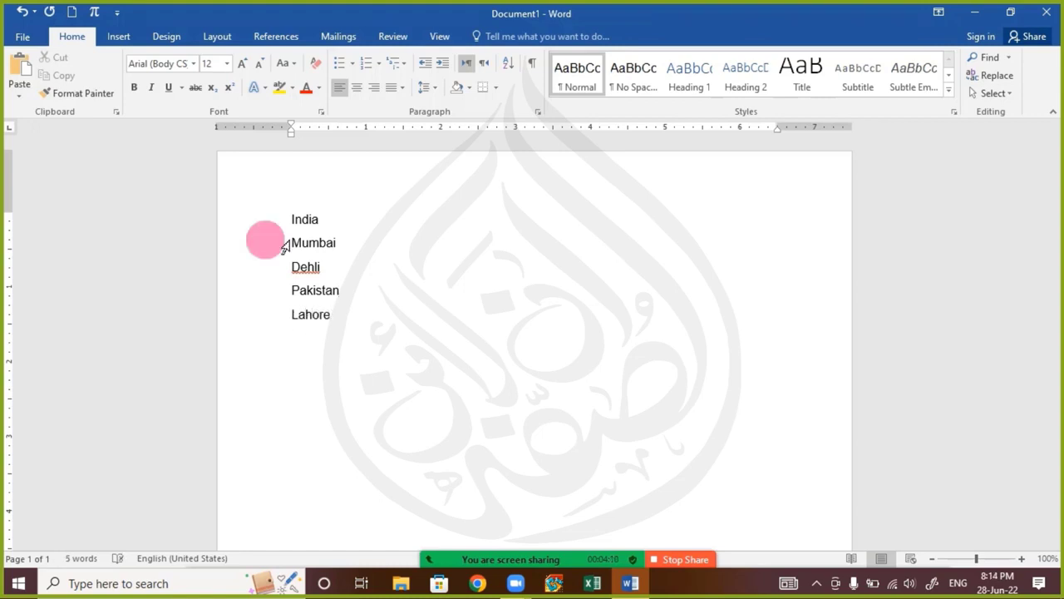
type("Rawalp")
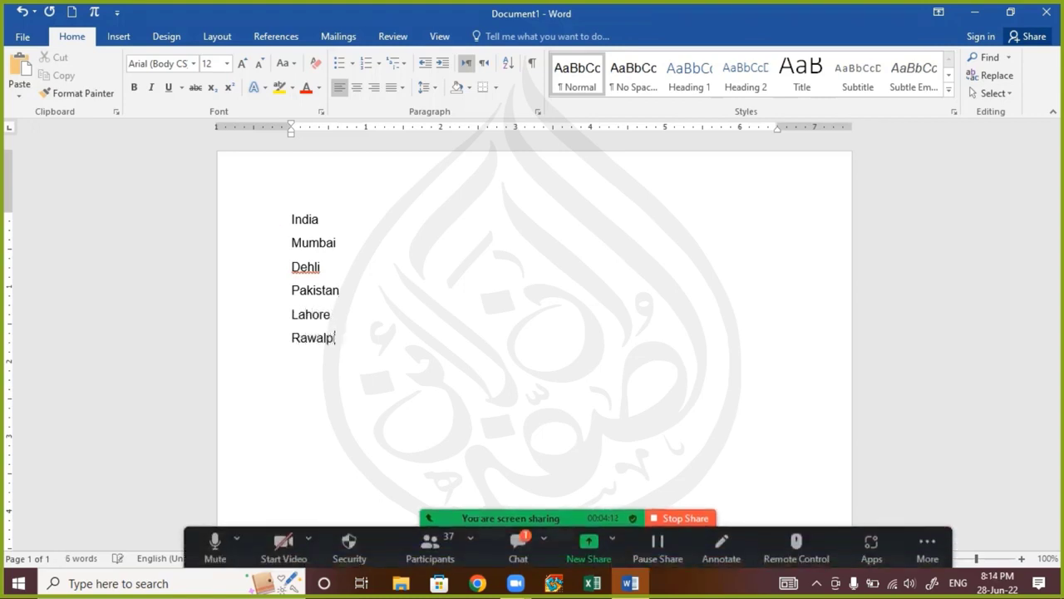
type("indi")
key("Return")
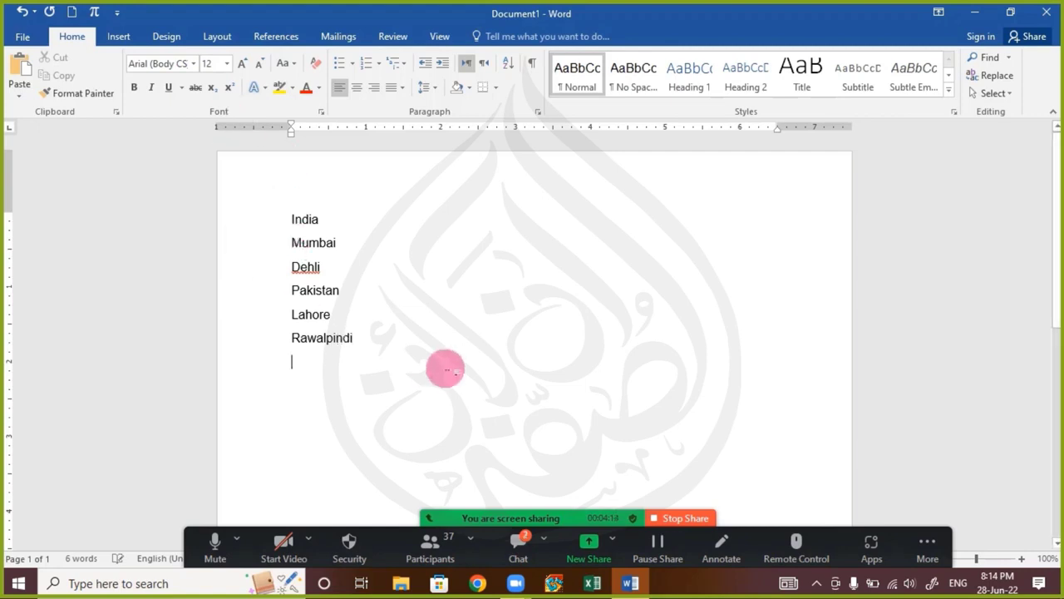
Apply round bullets to all six lines from India to Rawalpindi
left_click_drag(447, 370, 200, 181)
left_click(341, 64)
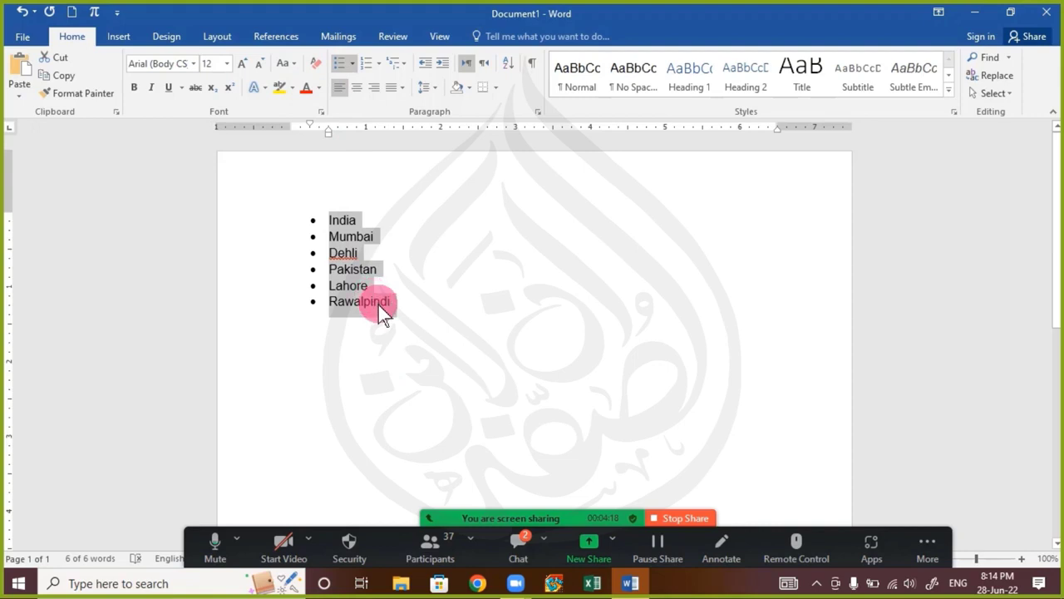
left_click(357, 254)
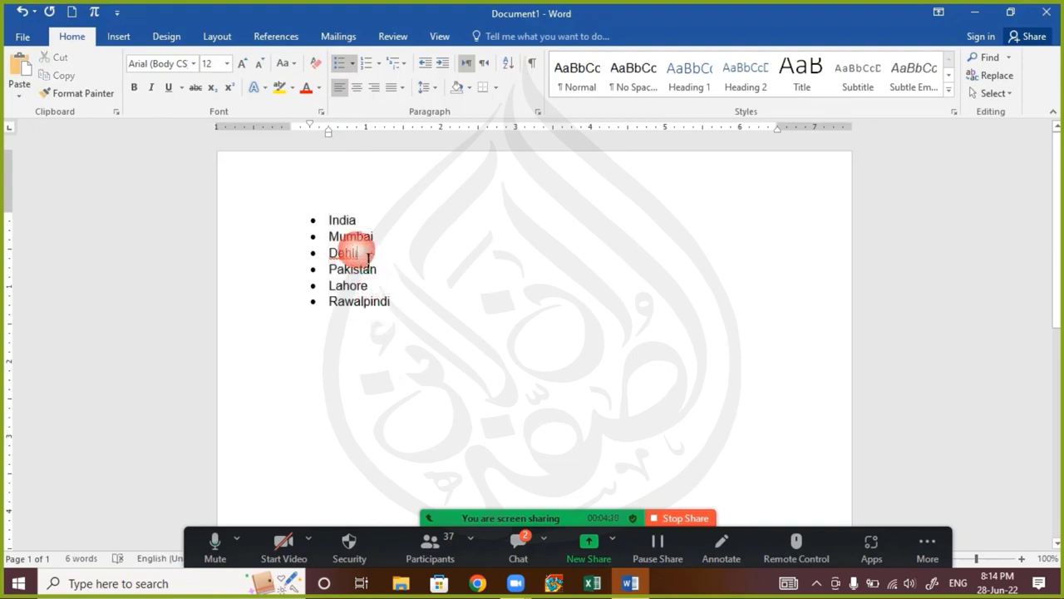
Change the Mumbai and Dehli bullets to the second list level under India
left_click_drag(330, 238, 404, 261)
left_click(342, 234)
left_click_drag(343, 245, 397, 260)
left_click_drag(341, 233, 392, 262)
left_click(340, 232)
left_click(341, 244)
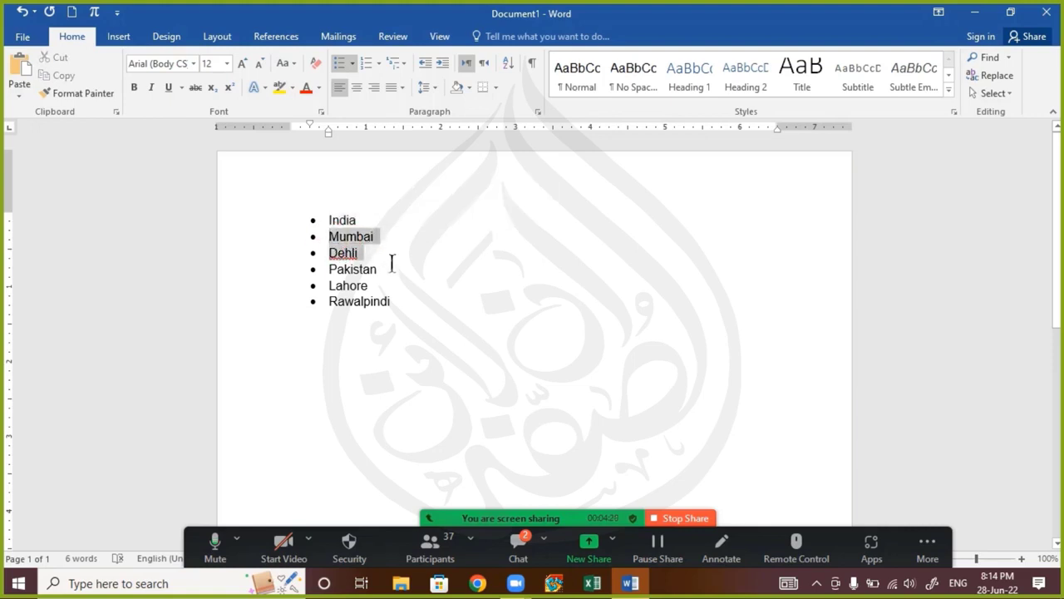
left_click(353, 63)
mouse_move(470, 367)
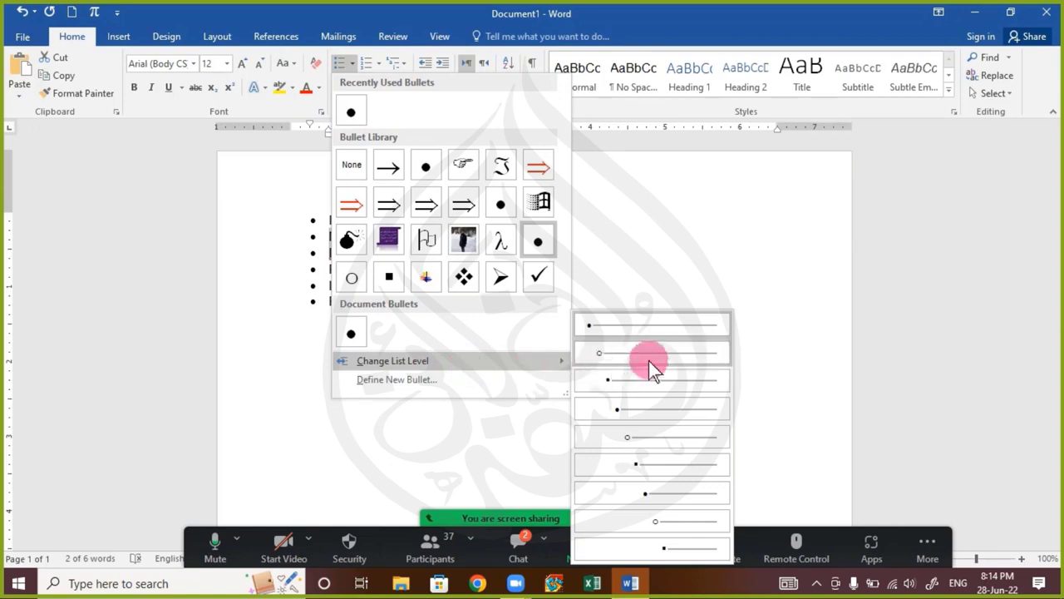
left_click(698, 352)
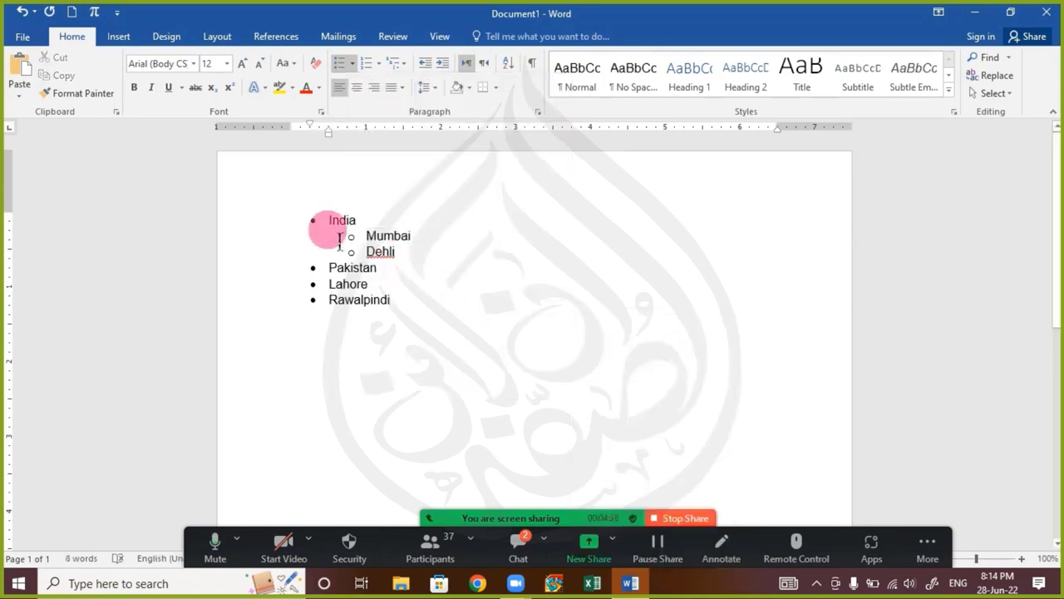
Change the Lahore and Rawalpindi bullets to the second list level under Pakistan
left_click_drag(329, 220, 397, 251)
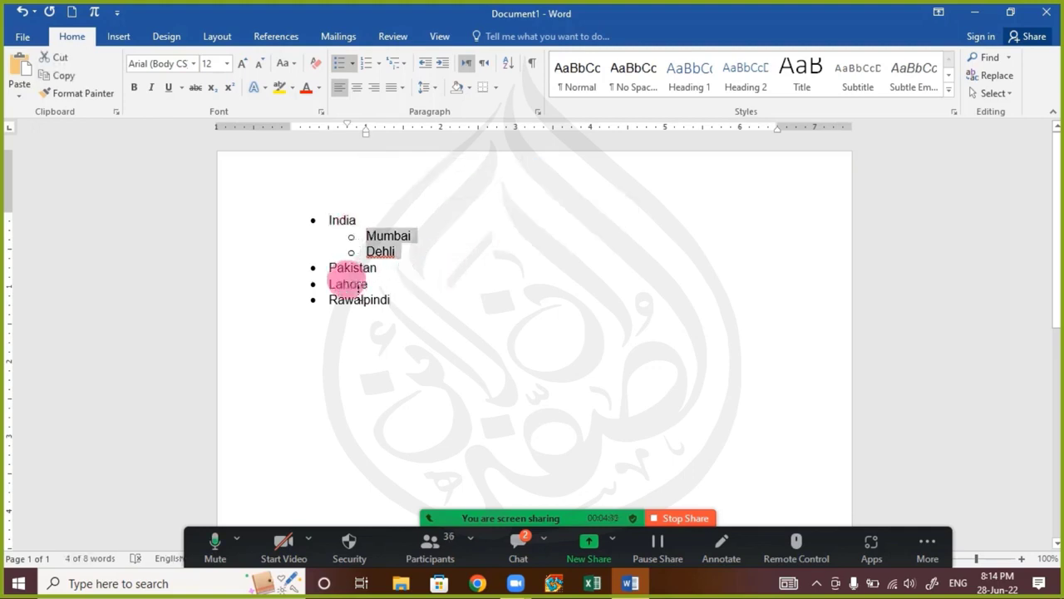
left_click_drag(330, 283, 406, 310)
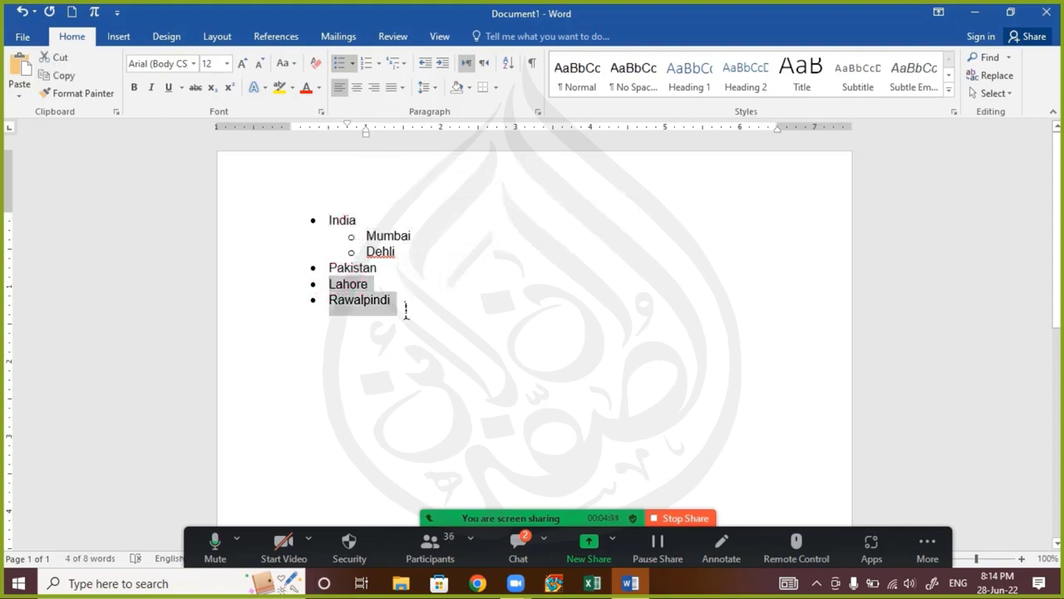
left_click(351, 63)
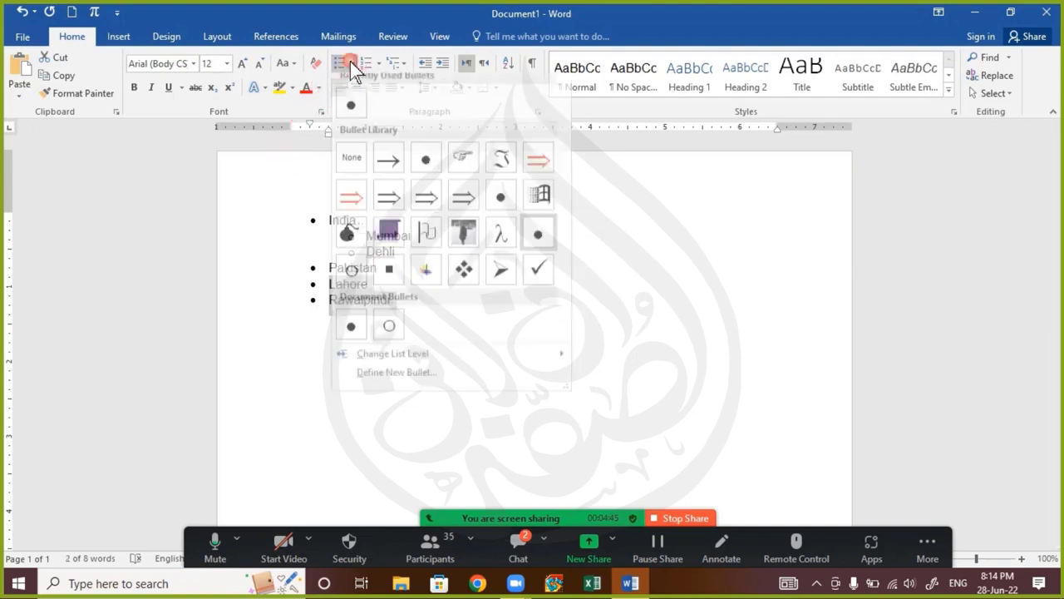
mouse_move(418, 362)
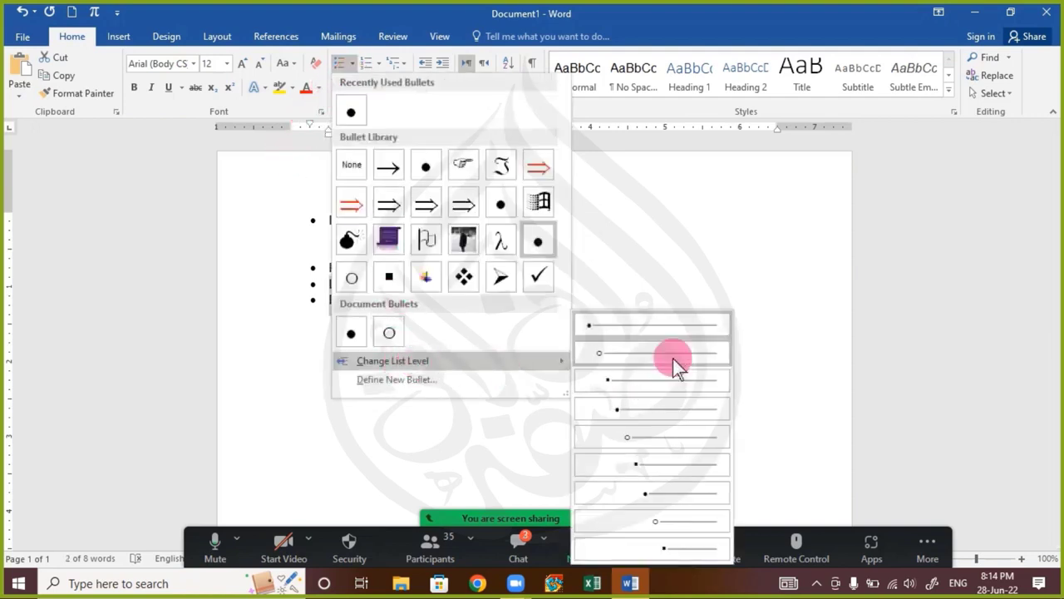
left_click(673, 356)
left_click(490, 338)
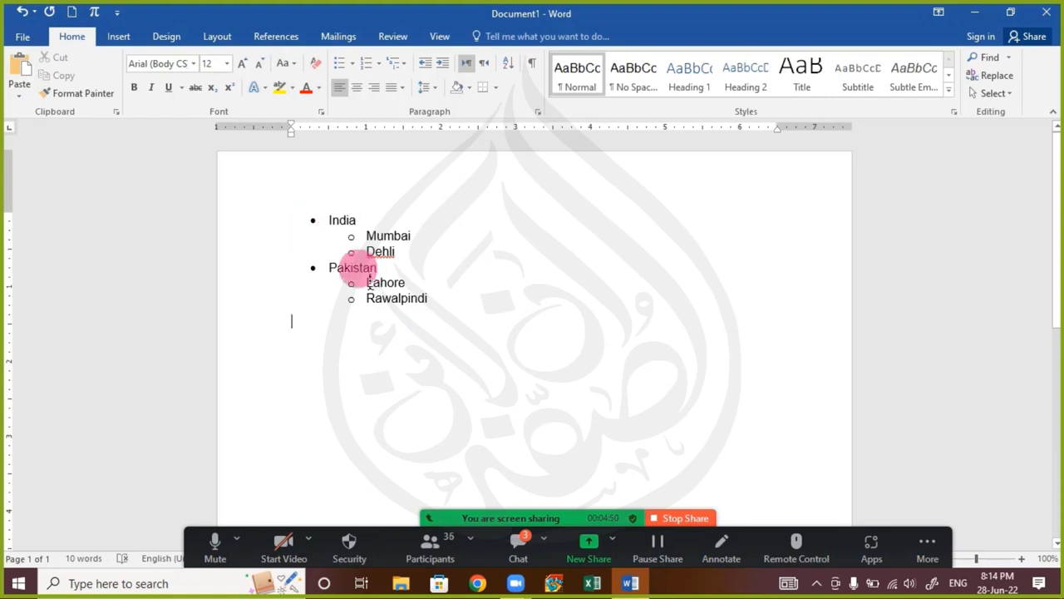
Add the bullets Gawalmandi, Ganjmandi and NamakMandi below Rawalpindi at the same list level
left_click(444, 311)
key("Return")
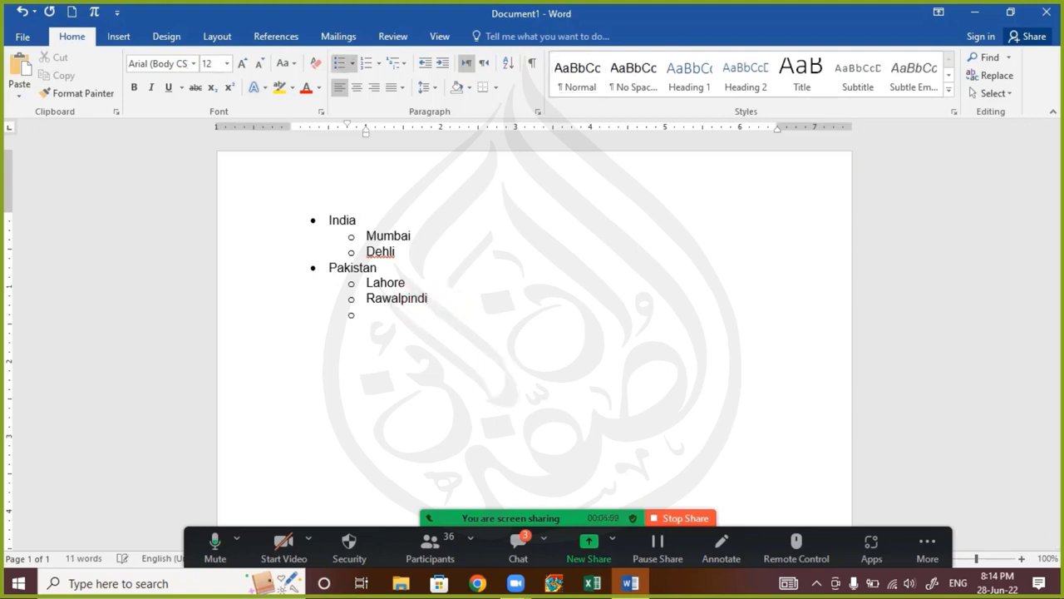
type("Gawalmandi")
key("Return")
type("Gan")
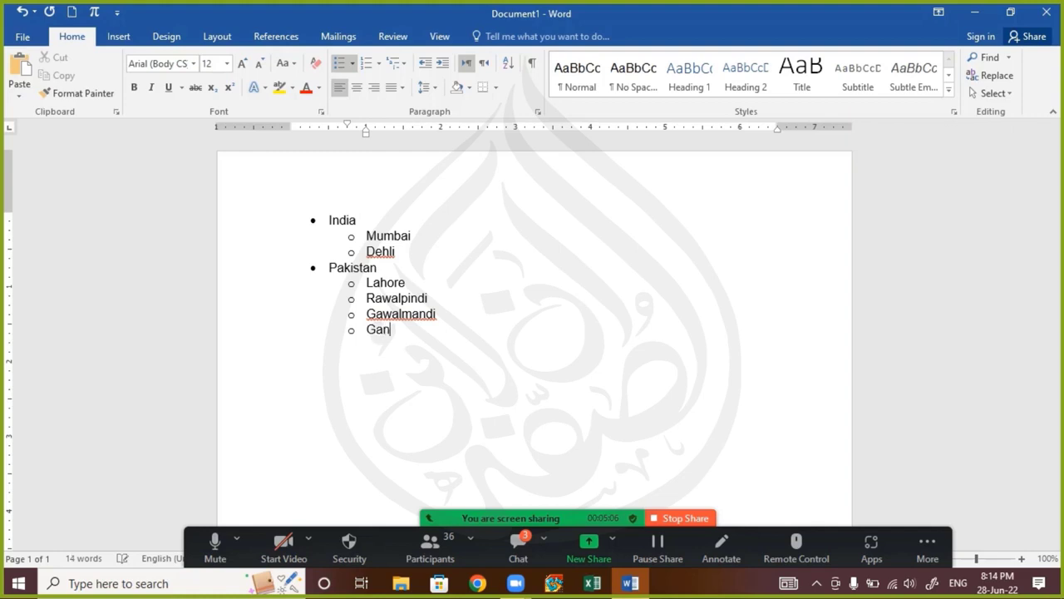
type("jmandi")
key("Return")
type("Namak")
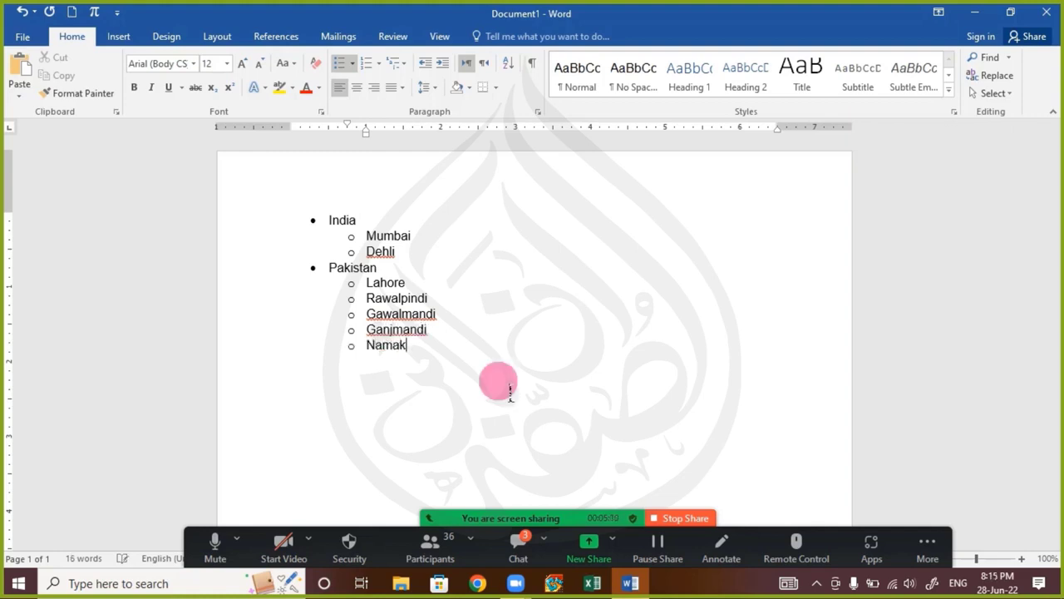
type("Mandi")
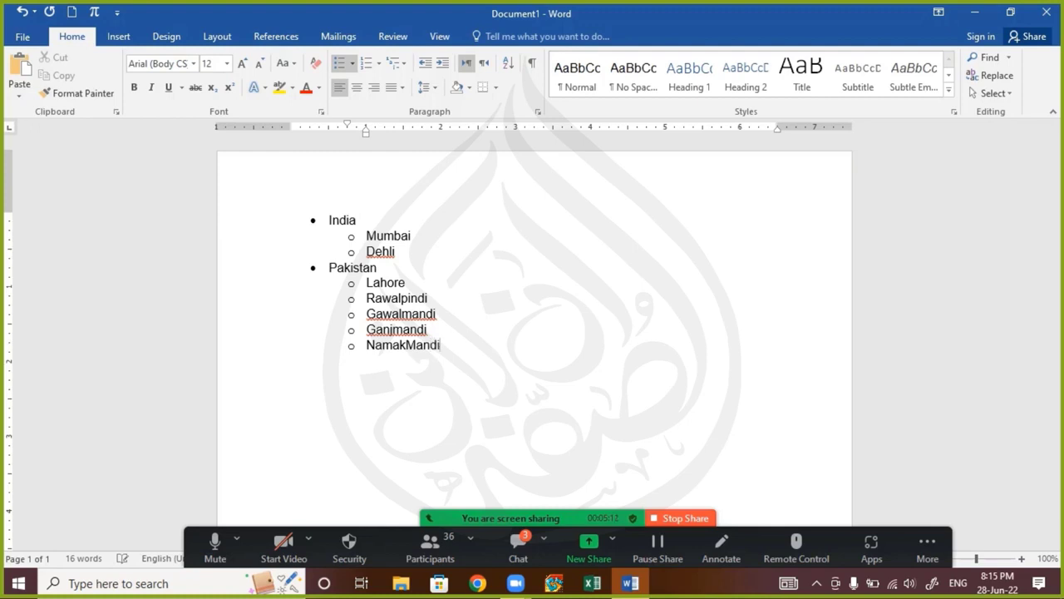
key("Return")
Separate NamakMandi into two words, Namak Mandi, and remove the empty bullet below it
left_click(407, 344)
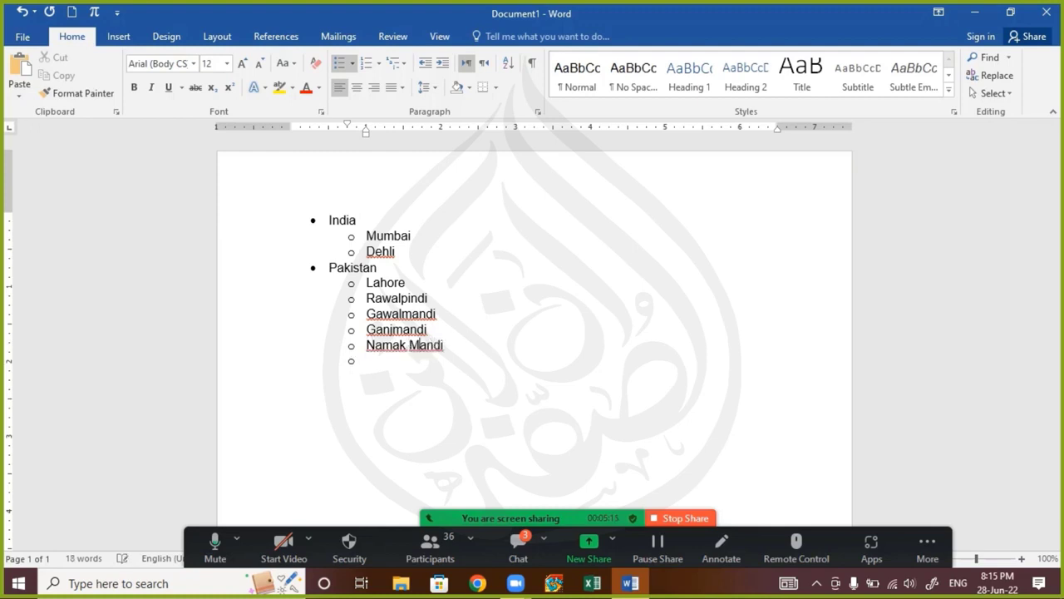
left_click(352, 361)
key("Left")
mouse_move(458, 359)
left_mouse_down()
mouse_move(381, 336)
mouse_move(369, 314)
left_mouse_up()
left_click(449, 404)
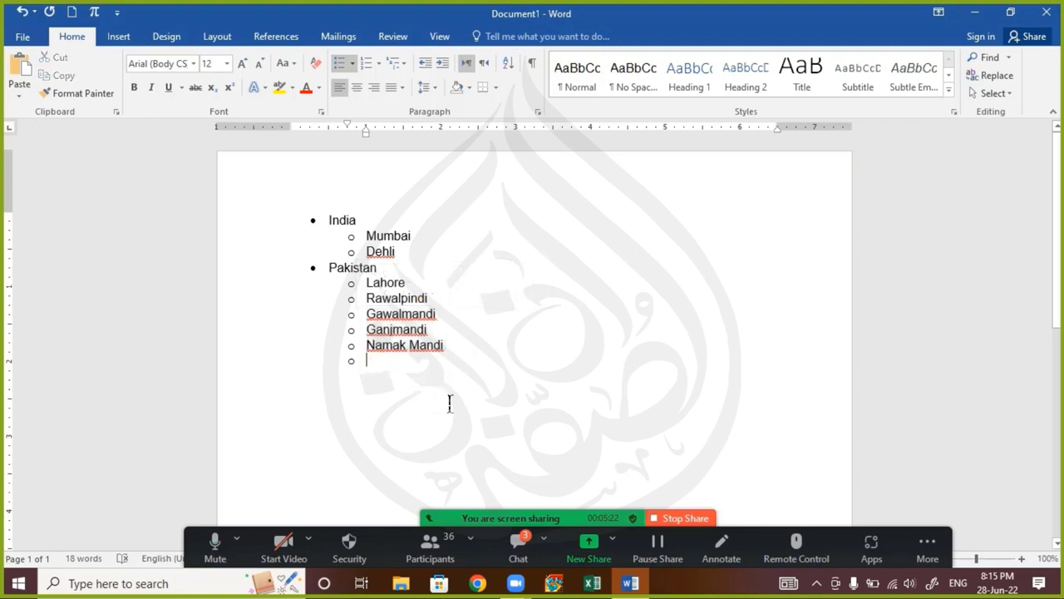
key("BackSpace")
key("BackSpace")
key("BackSpace")
key("BackSpace")
Change the Gawalmandi, Ganjmandi and Namak Mandi bullets to the third list level under Rawalpindi
left_click_drag(466, 371, 366, 317)
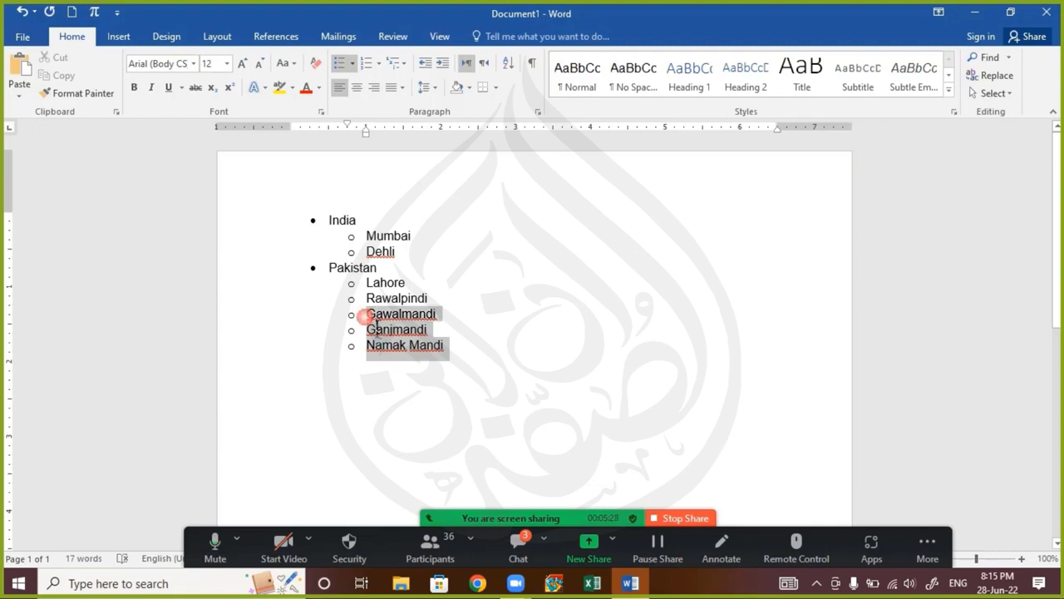
left_click(350, 62)
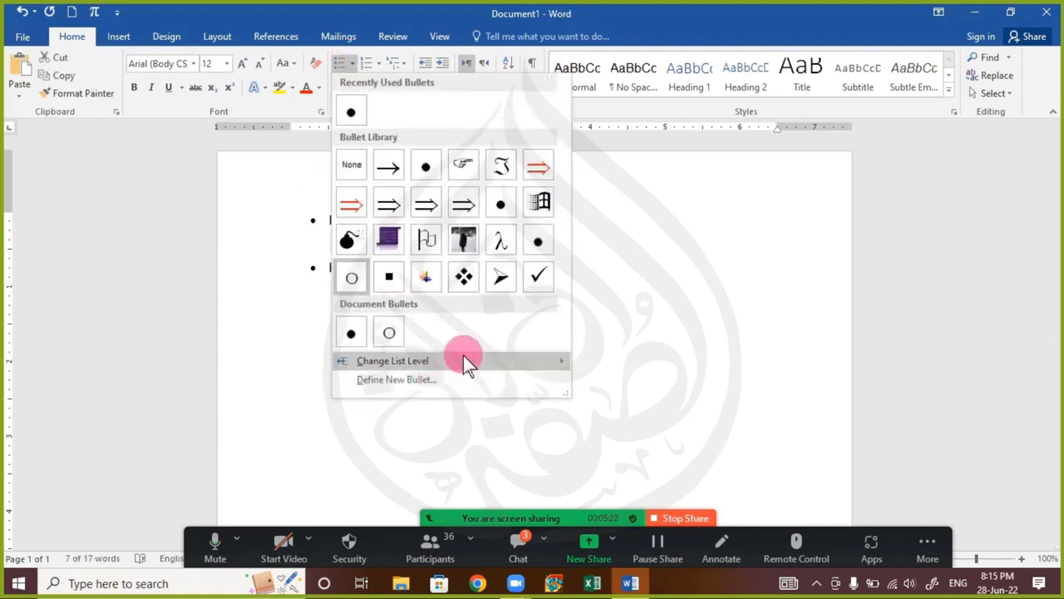
mouse_move(463, 360)
left_click(656, 385)
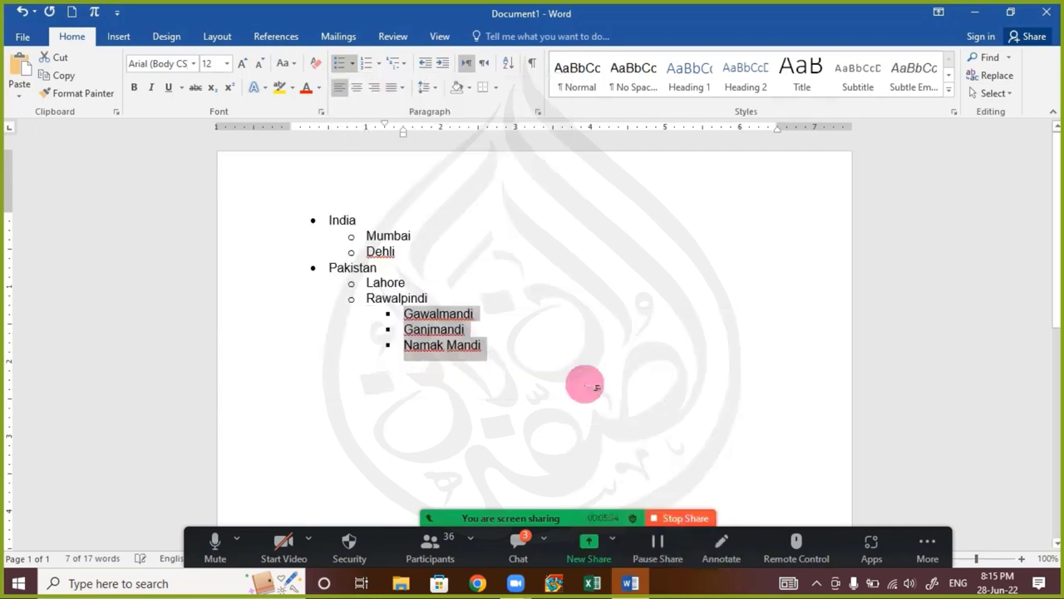
left_click(578, 379)
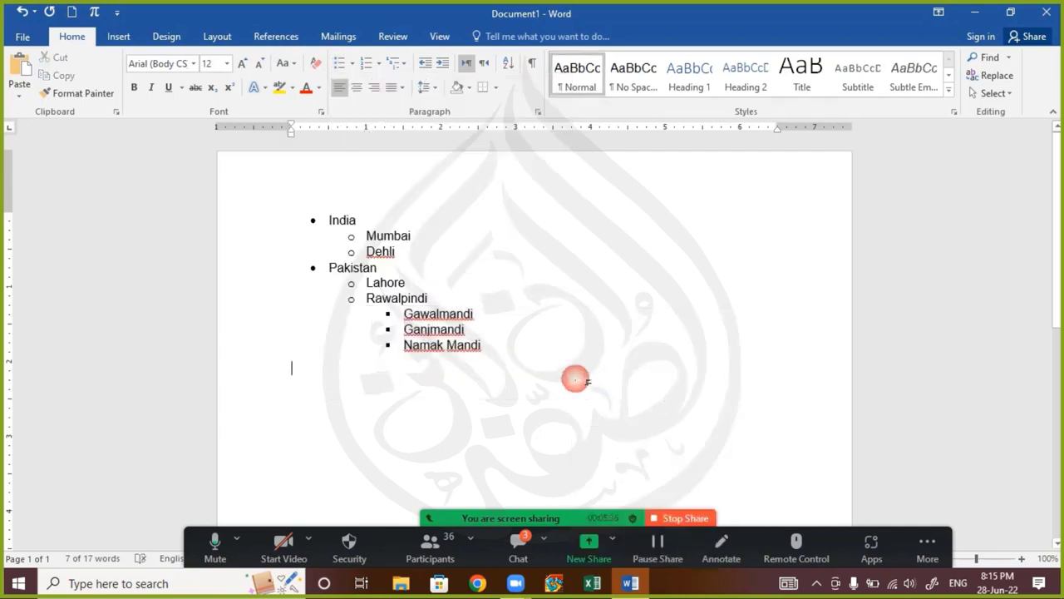
double_click(319, 221)
left_click_drag(331, 269, 437, 294)
left_click_drag(351, 306, 490, 356)
left_click(405, 322)
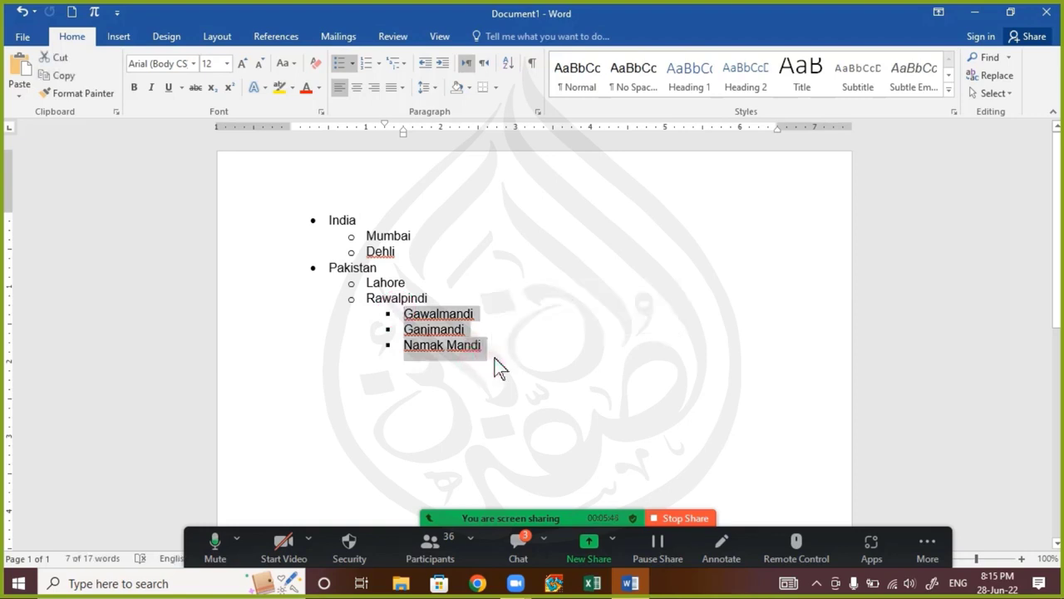
left_click(496, 404)
Check the participants' latest questions in the Zoom meeting chat and close the chat window
left_click(522, 536)
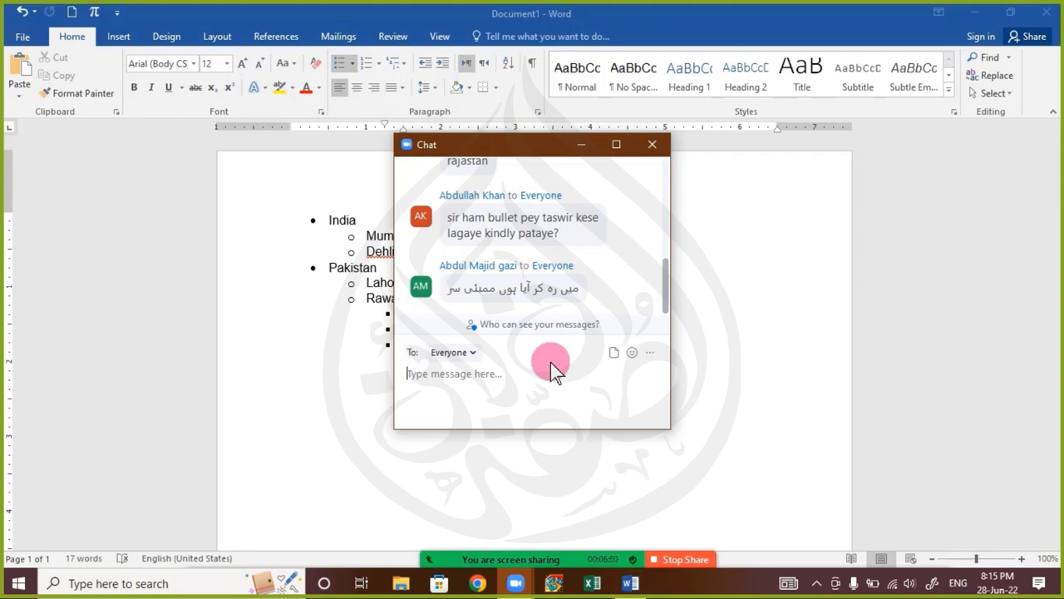
left_click(652, 145)
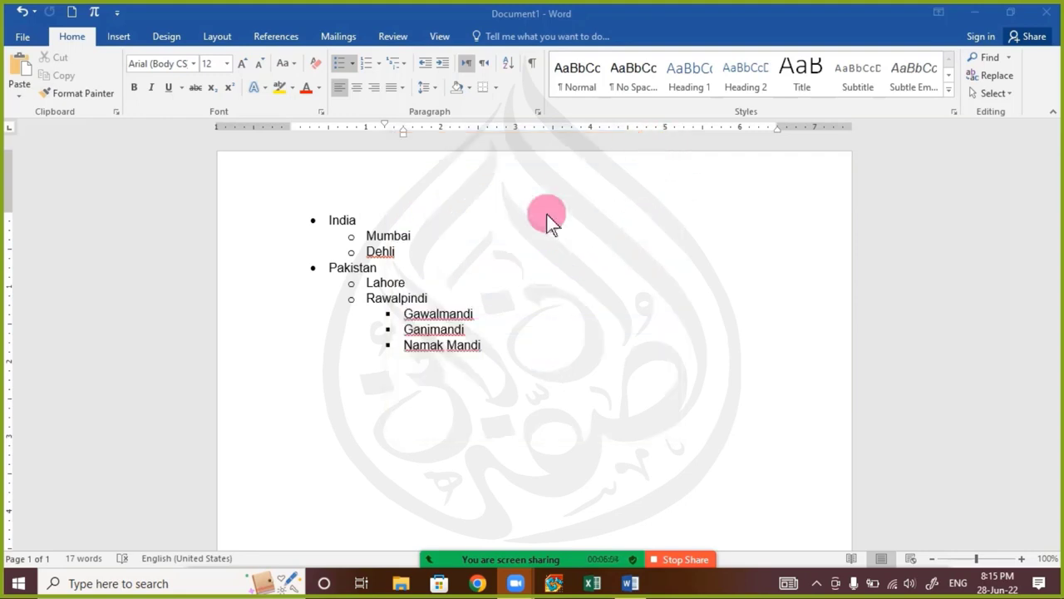
Select the whole country list and preview the picture bullet from the bullet library without applying it
left_click(509, 359)
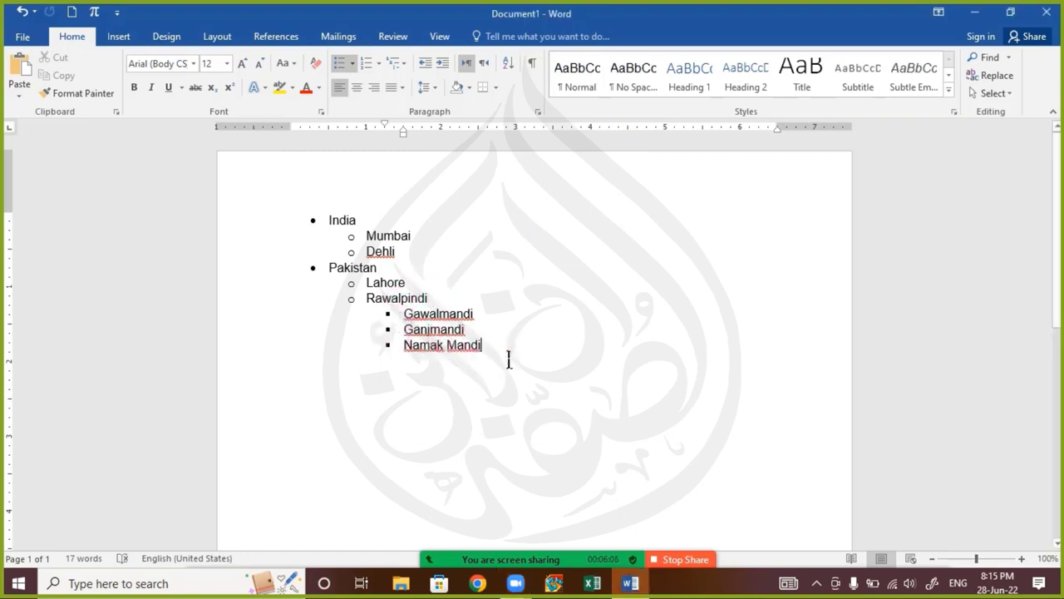
left_click_drag(509, 359, 316, 247)
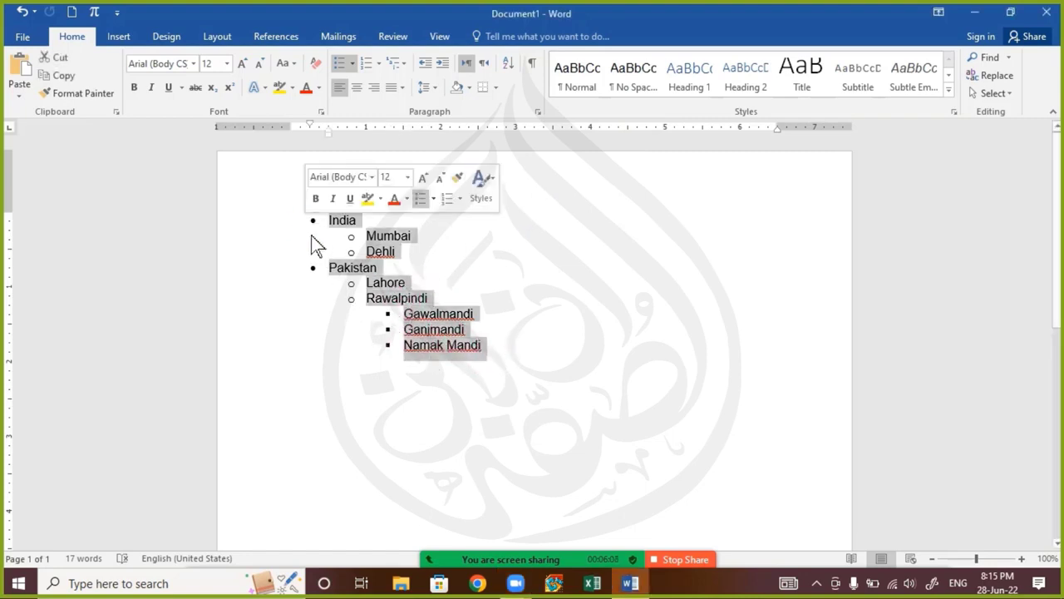
left_click(471, 329)
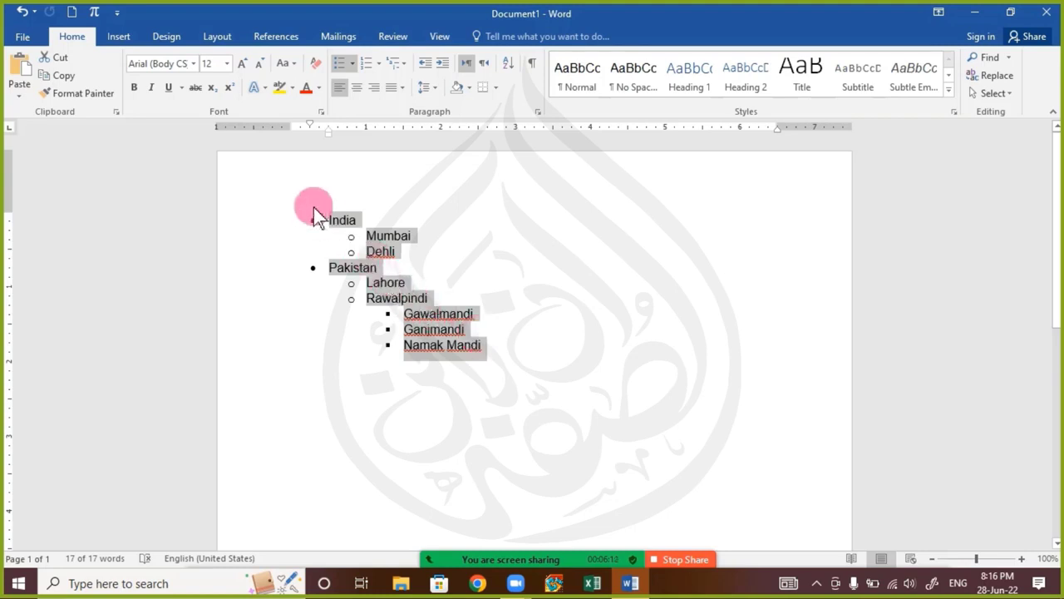
left_click(352, 63)
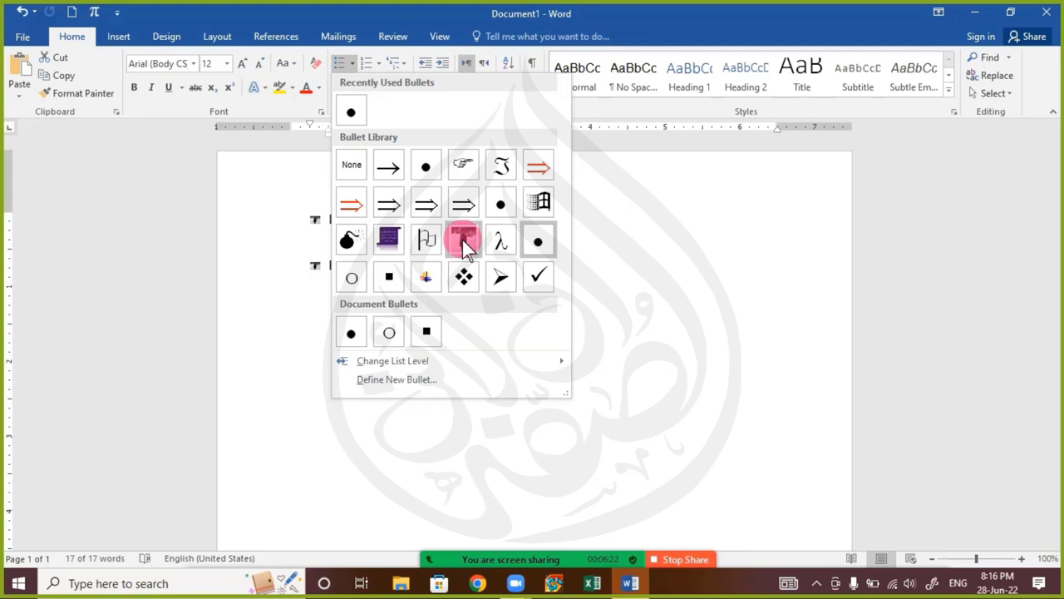
left_click(795, 406)
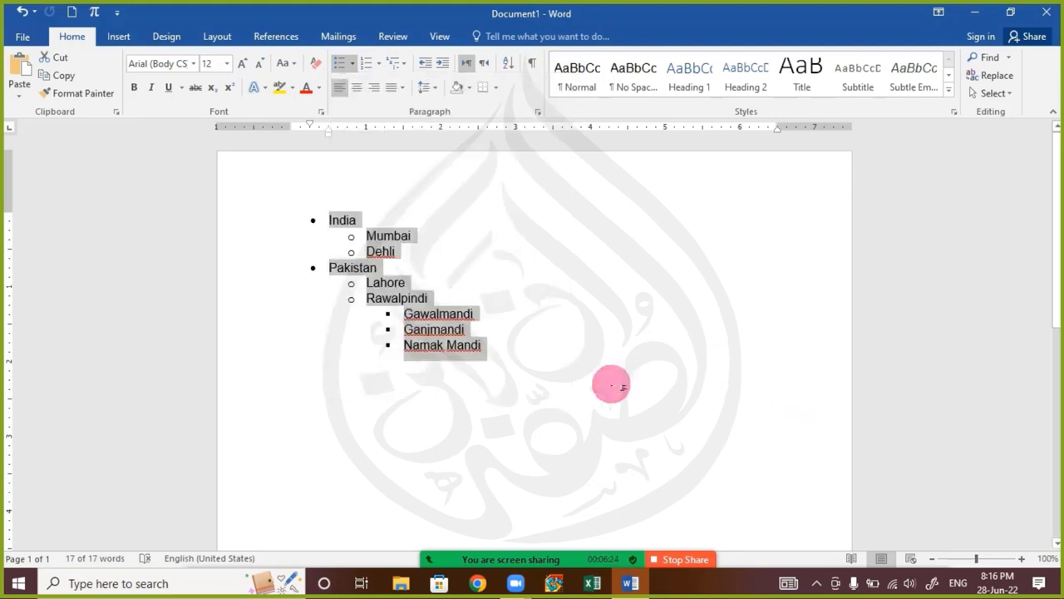
Replace the country list with three lines of placeholder text: Jssjkdg, Aj hlkuh l, and Jxh lau o
key("Delete")
type("Jssjkdg")
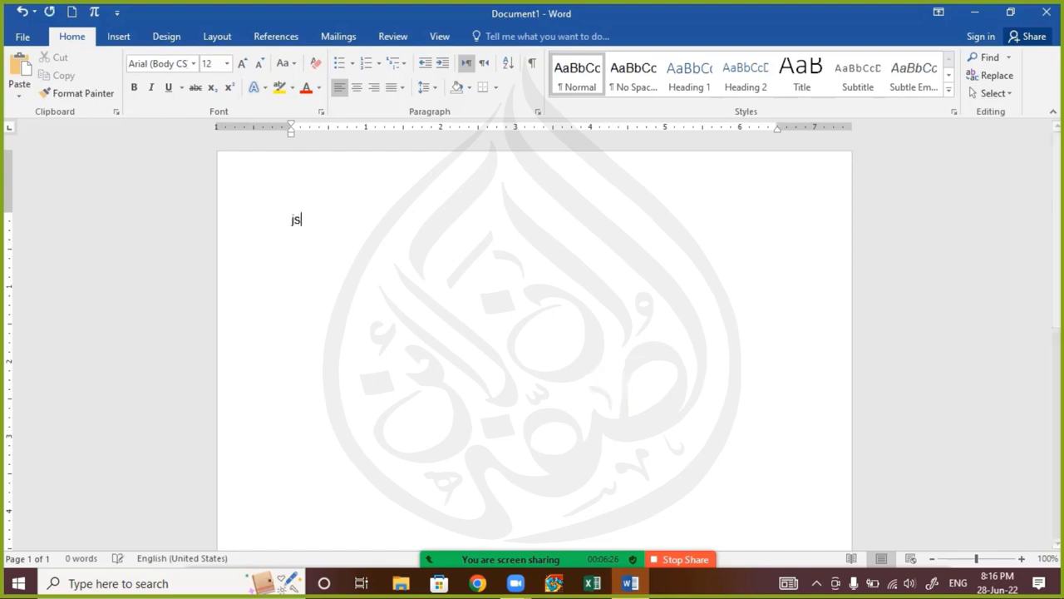
key("Return")
type("Aj hlkuh l")
key("Return")
type("Jxh")
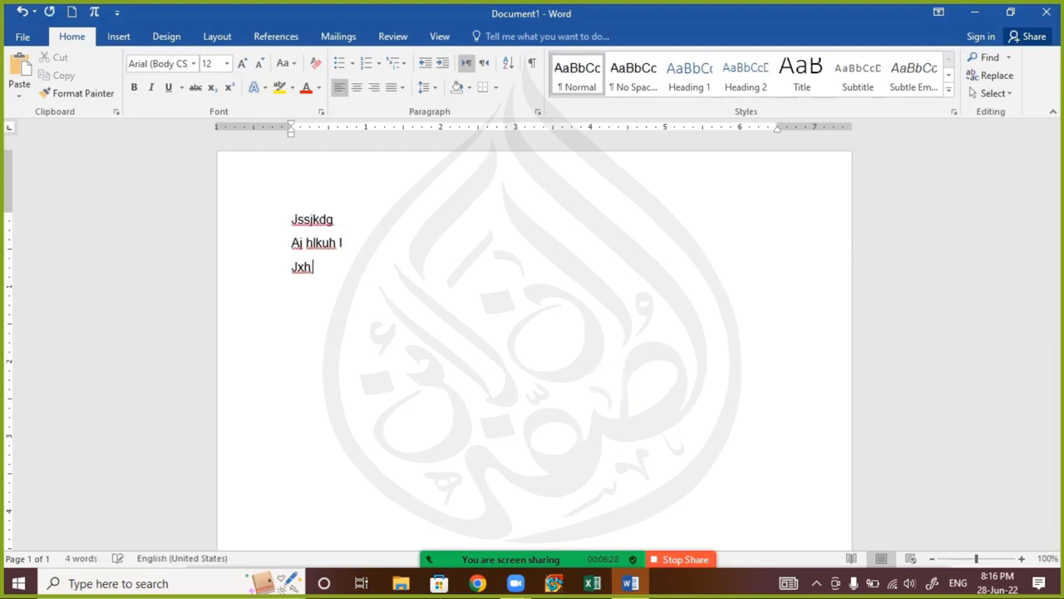
type(" lau o")
key("Return")
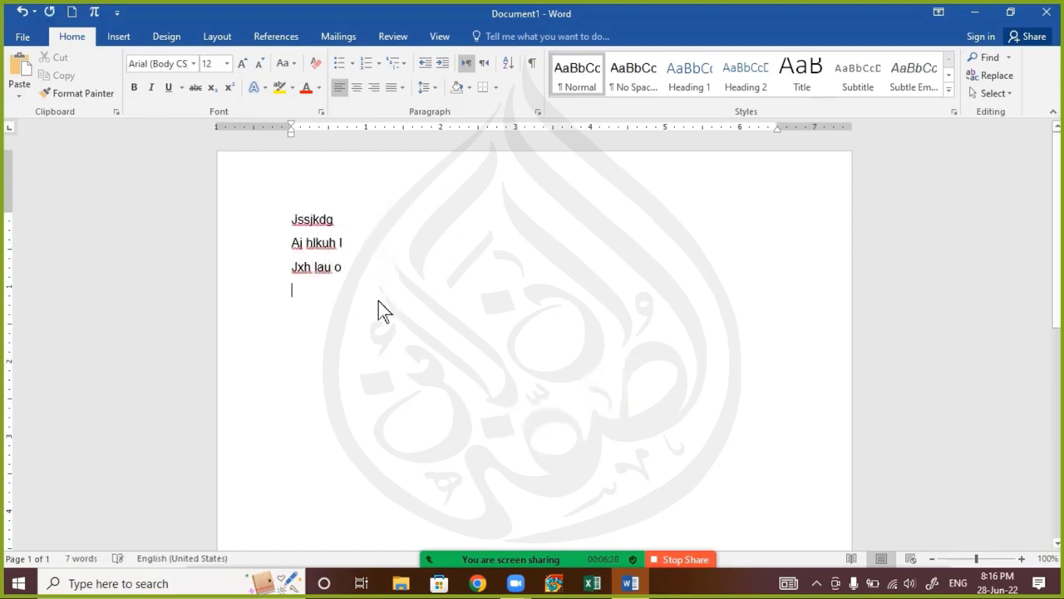
Define a new picture bullet from 11.JPG in the Saved Pictures folder and apply it to the three placeholder lines
left_click_drag(380, 309, 277, 195)
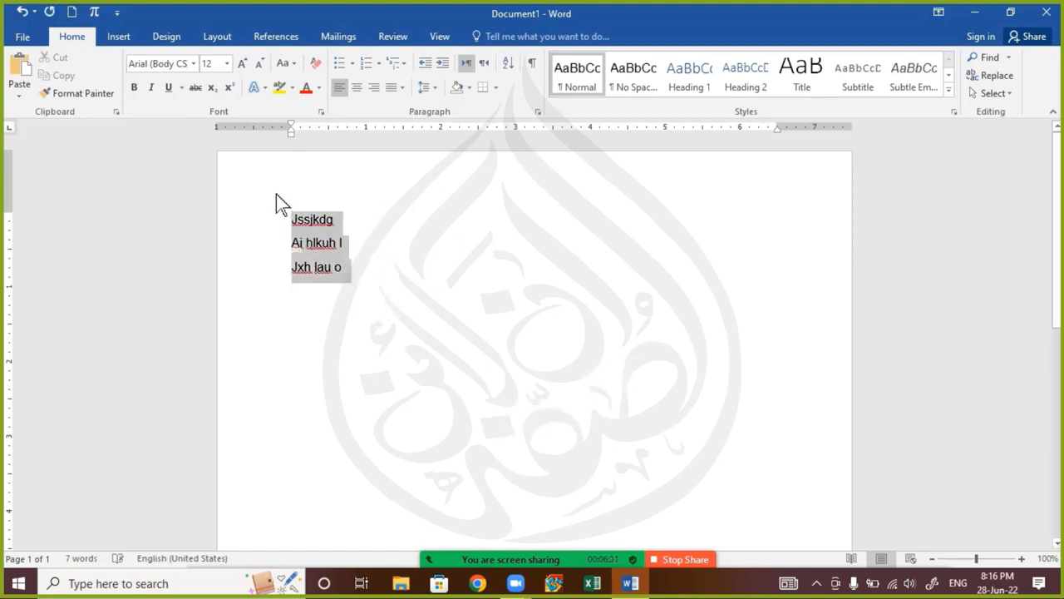
left_click(352, 63)
left_click(416, 385)
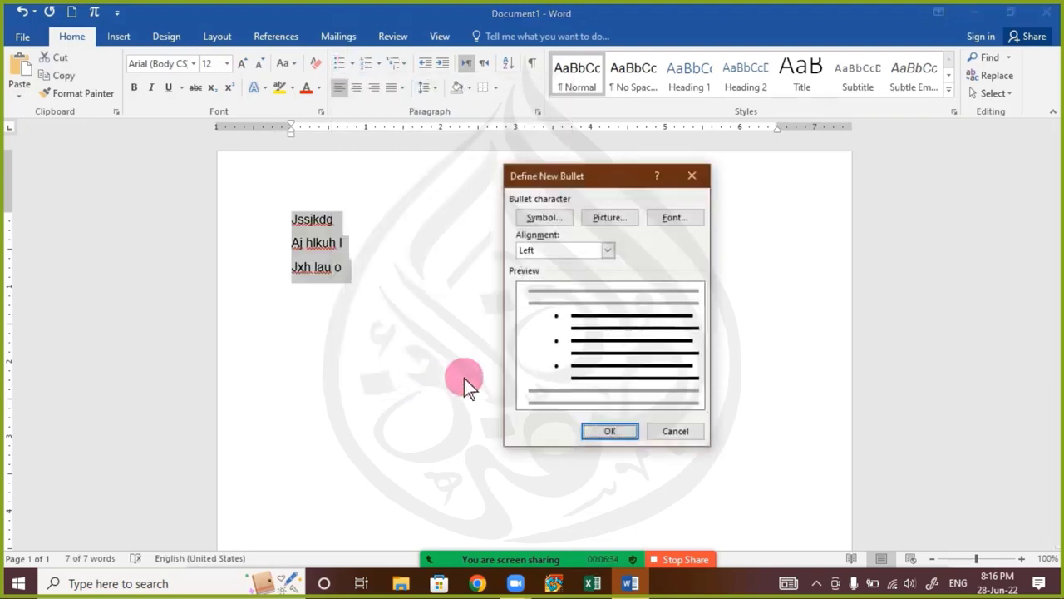
left_click(615, 216)
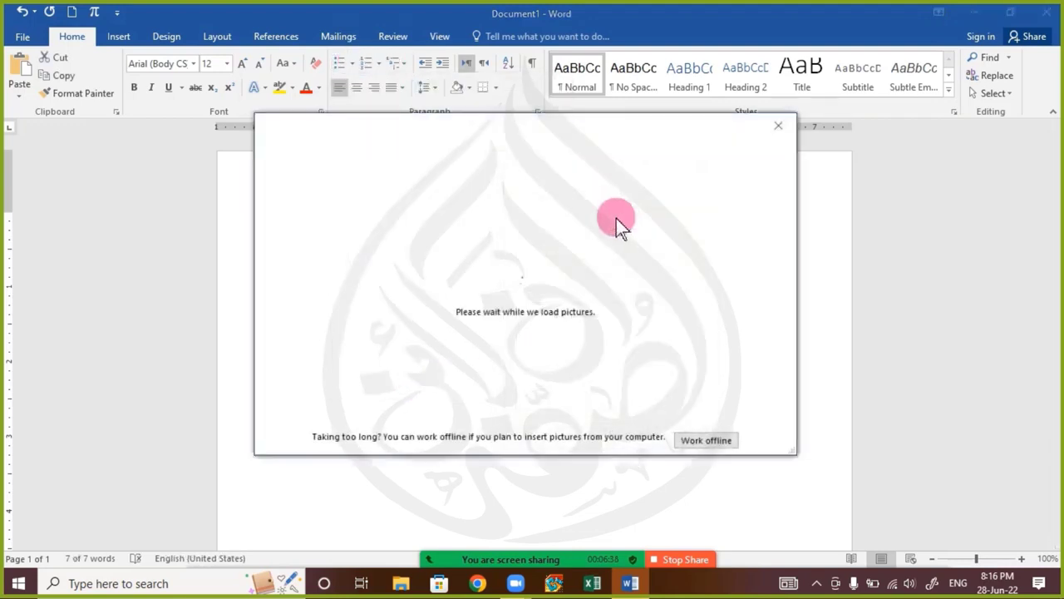
left_click(715, 440)
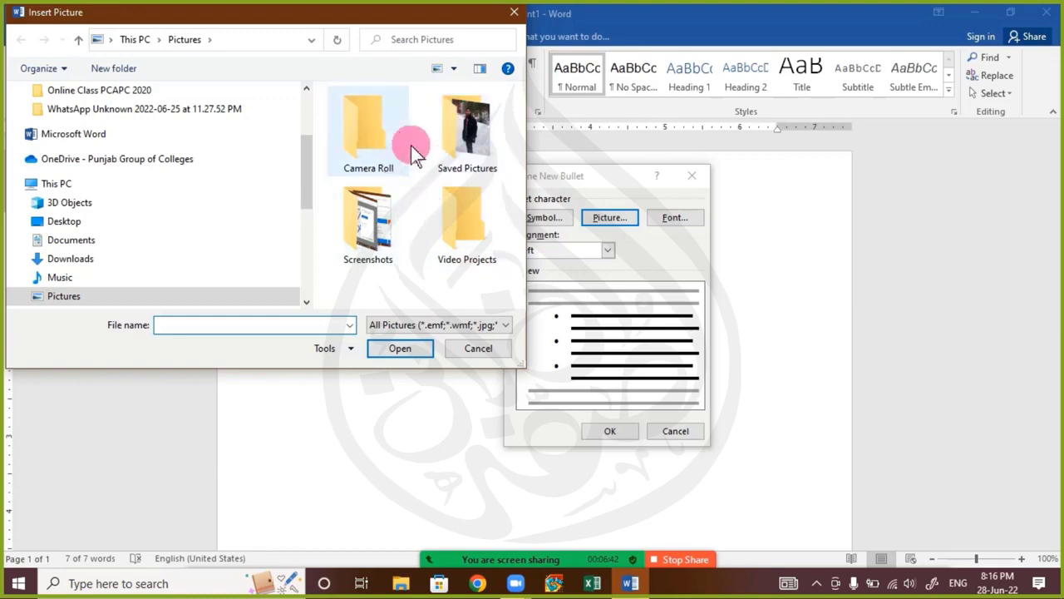
double_click(451, 143)
double_click(367, 127)
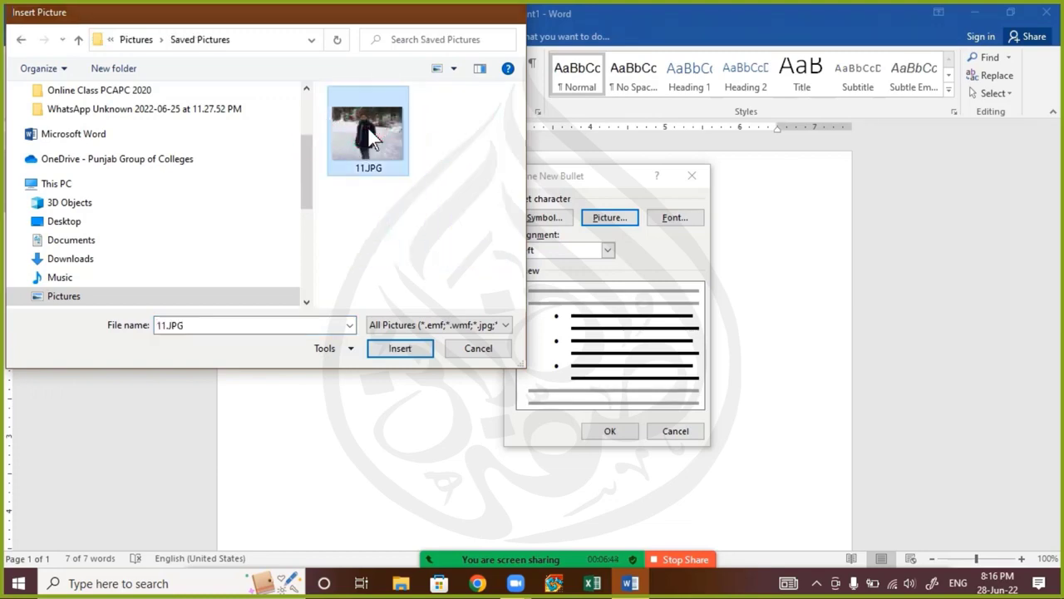
left_click(610, 432)
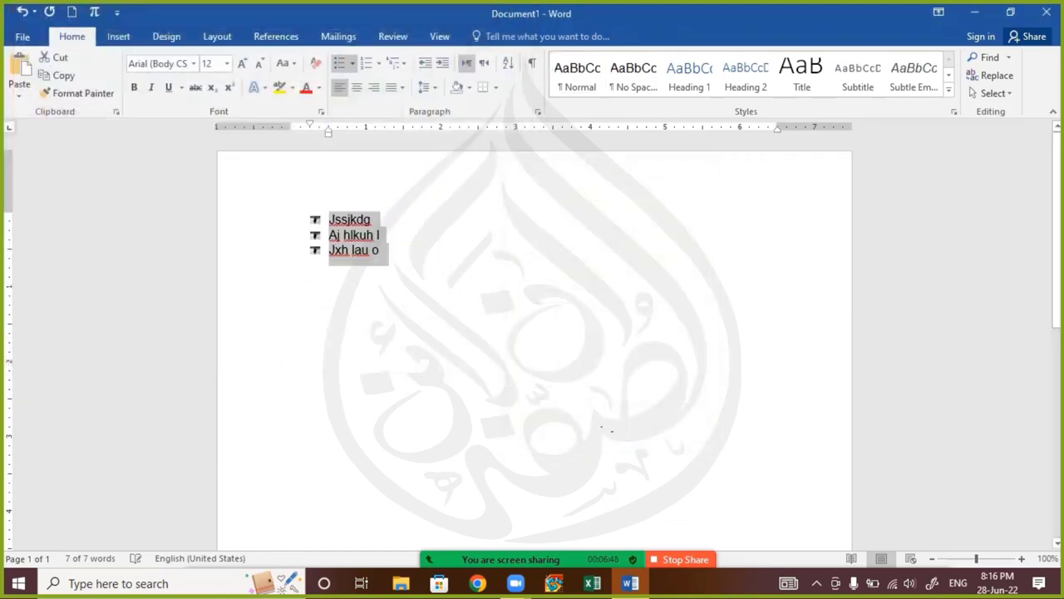
left_click(418, 302)
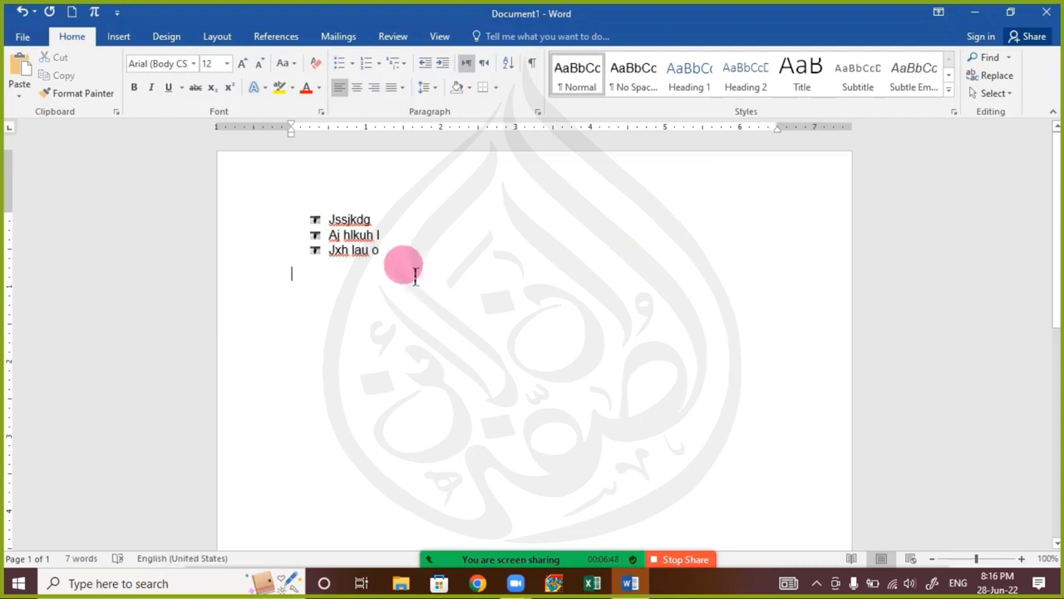
Review the earlier and latest messages in the Zoom meeting chat and close the chat window
left_click_drag(407, 268, 314, 221)
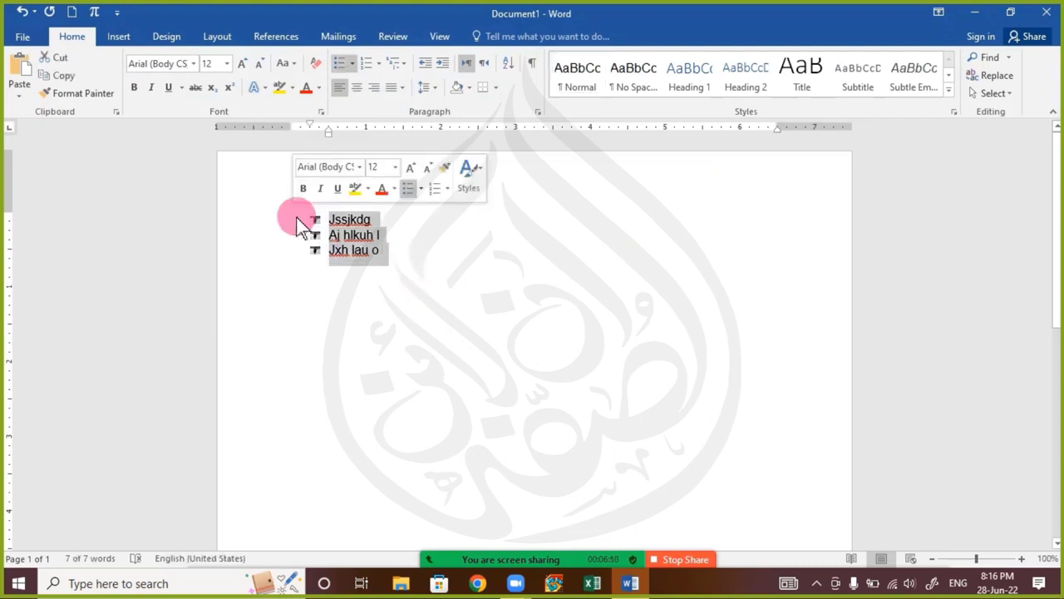
mouse_move(506, 569)
left_click(515, 549)
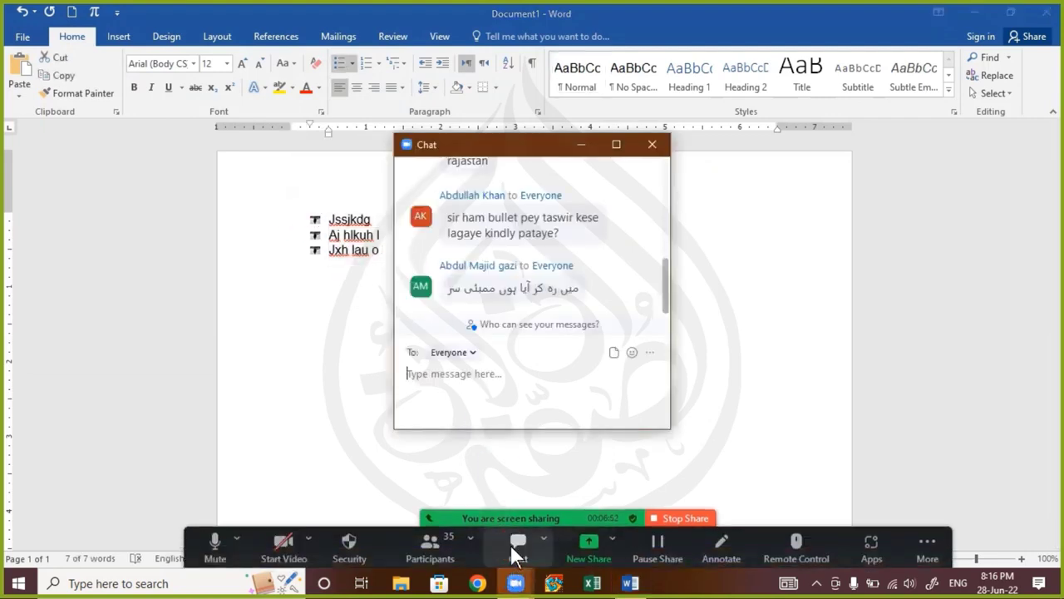
scroll(586, 293, "up", 1)
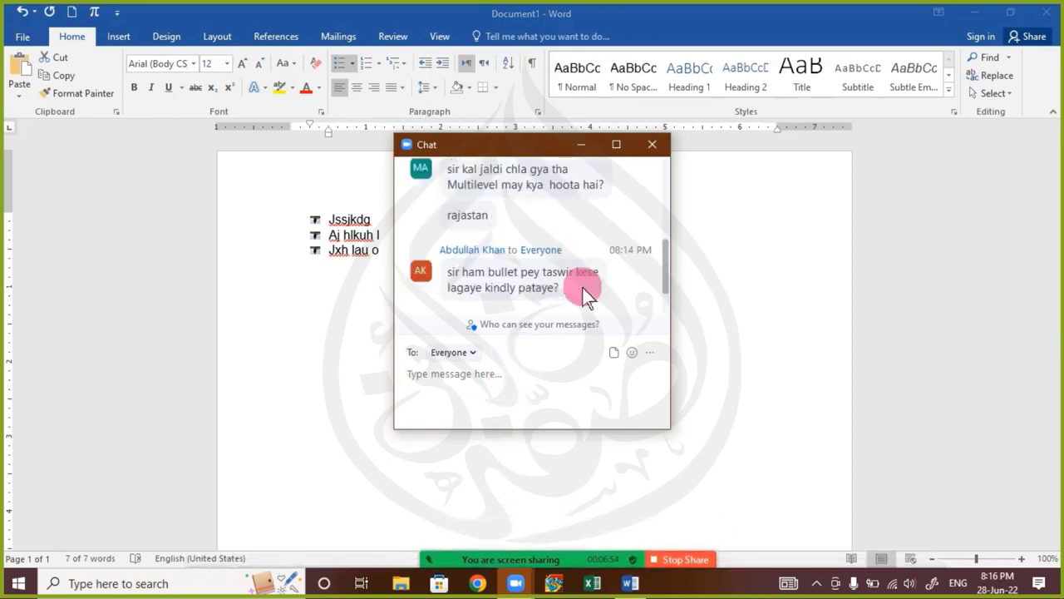
scroll(585, 293, "up", 1)
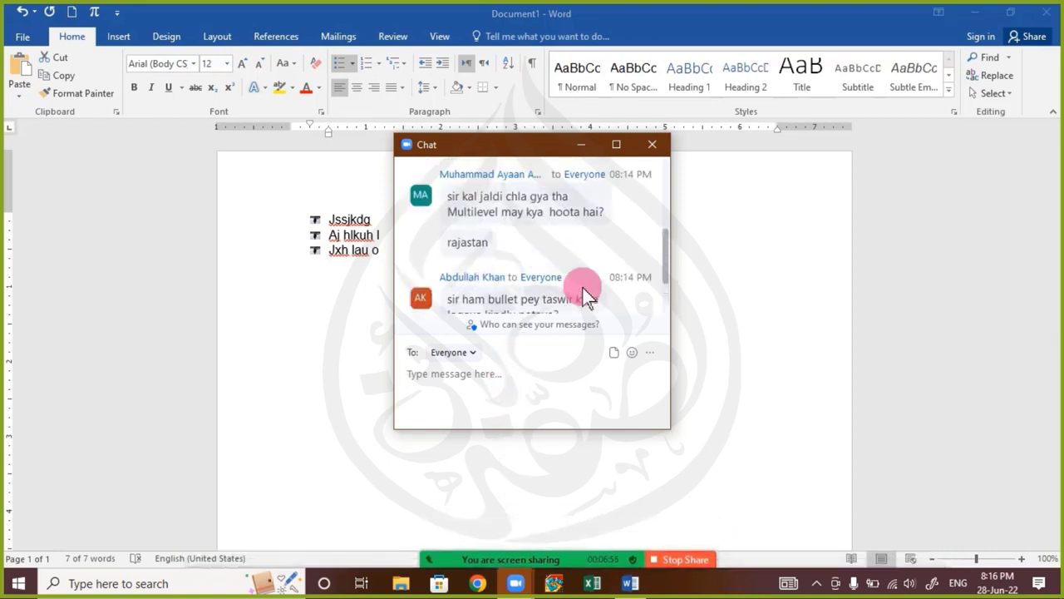
scroll(585, 293, "up", 1)
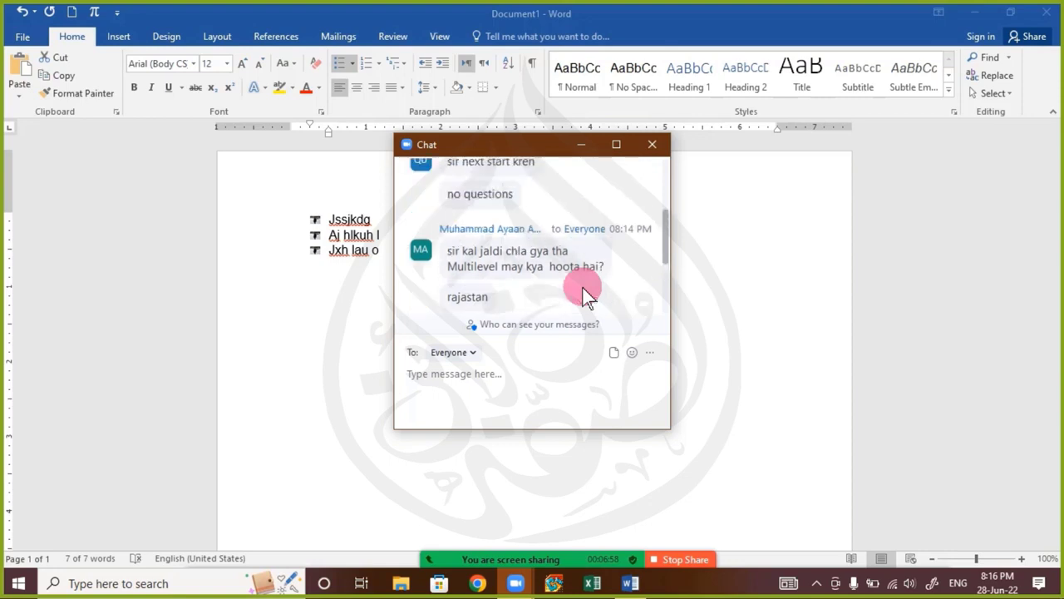
scroll(586, 292, "up", 3)
scroll(585, 292, "up", 1)
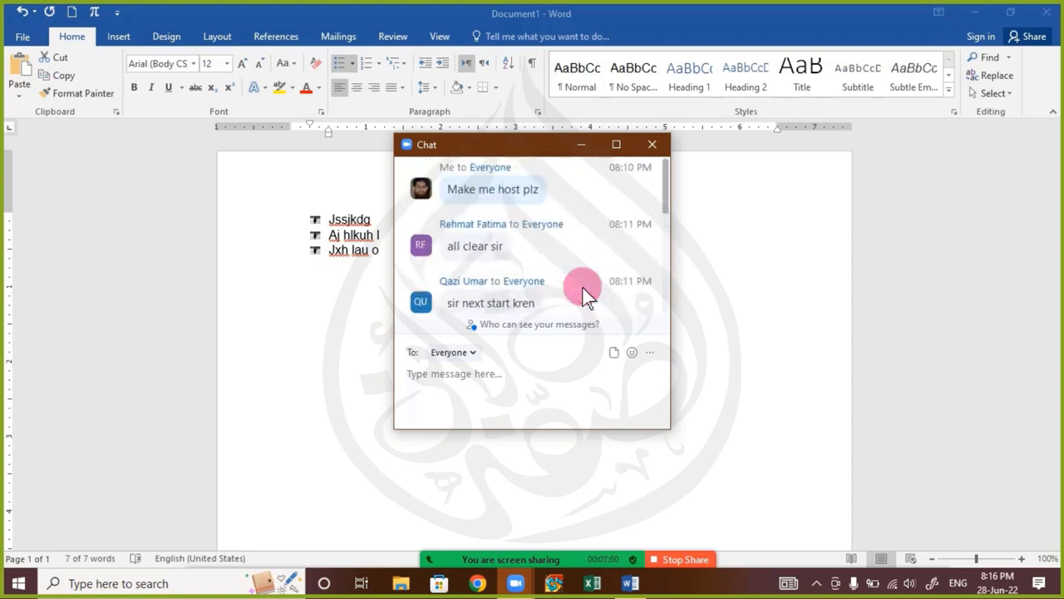
scroll(586, 282, "down", 5)
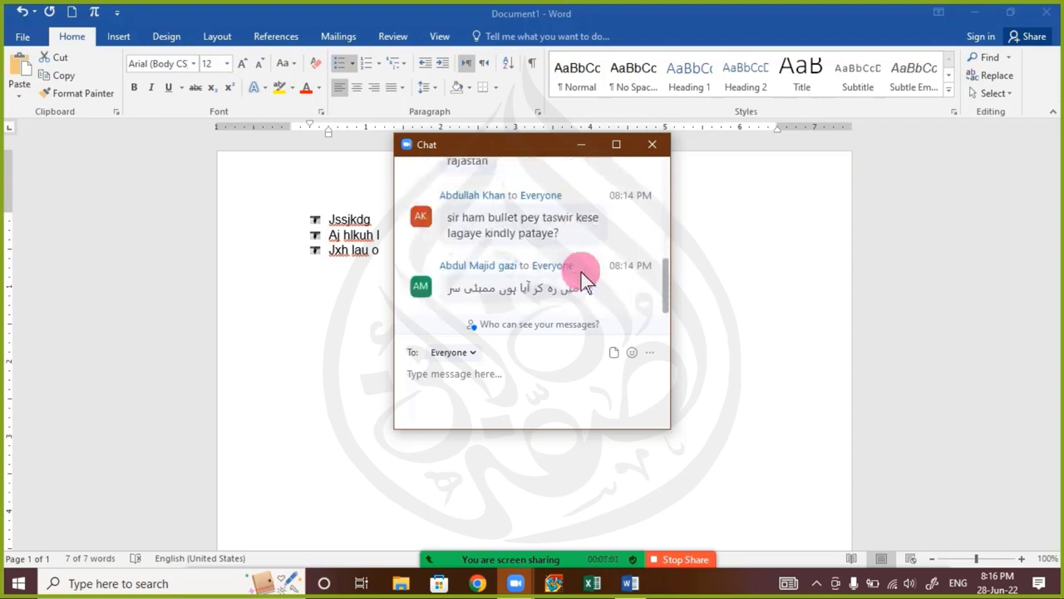
left_click(652, 145)
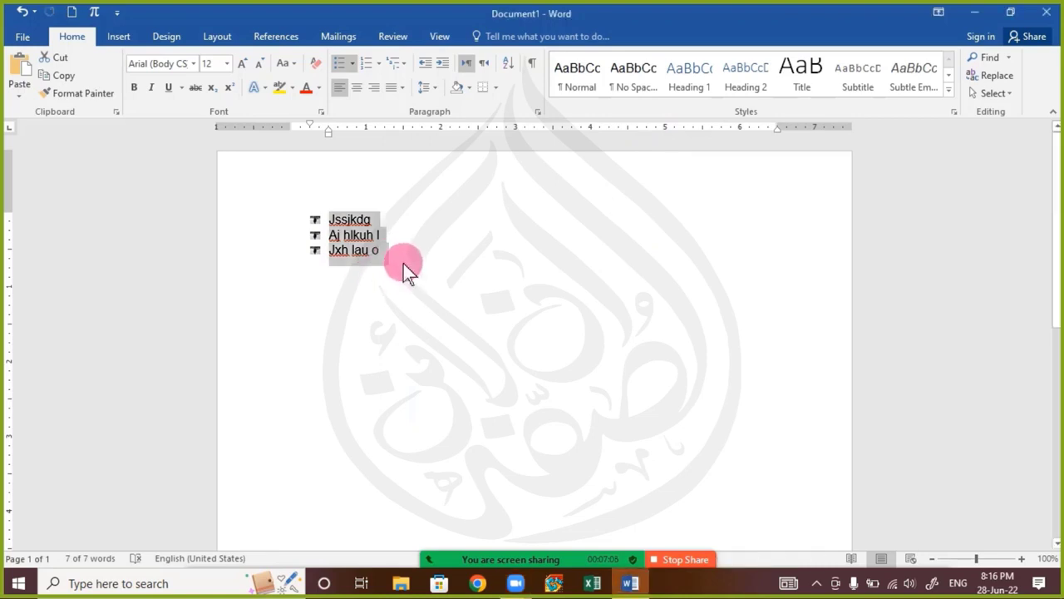
Delete the three picture-bulleted lines and remove the leftover bullet to leave the page empty
key("BackSpace")
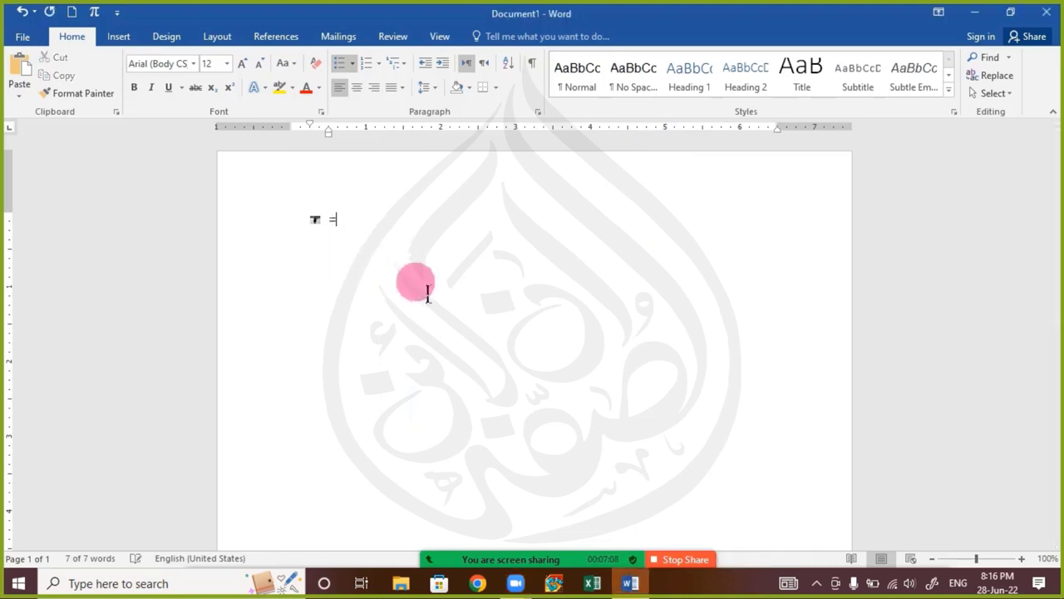
key("BackSpace")
key("BackSpace")
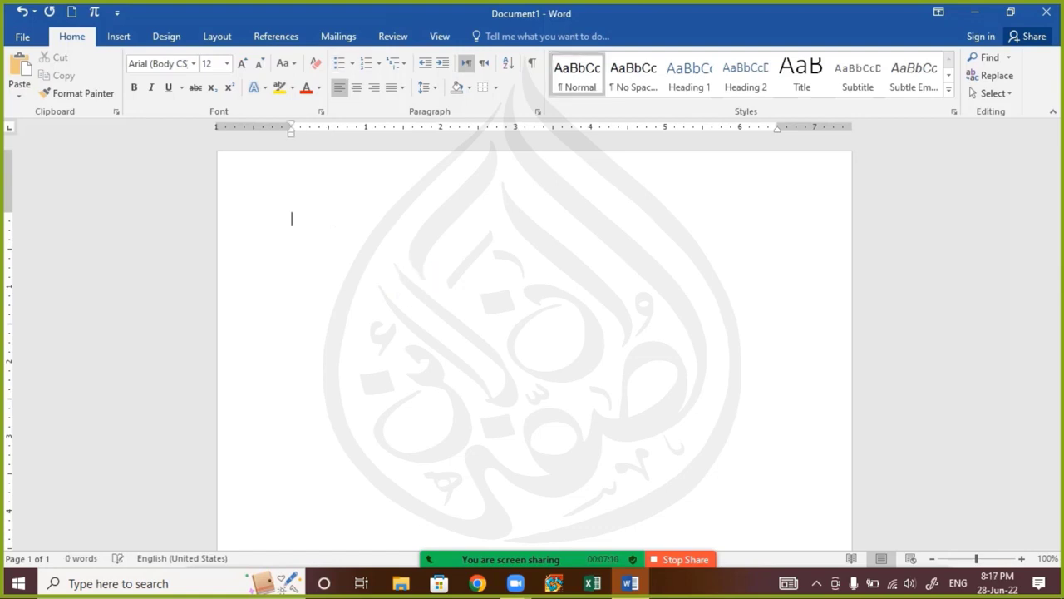
Generate three paragraphs of sample text with =rand(3)
type("=ra")
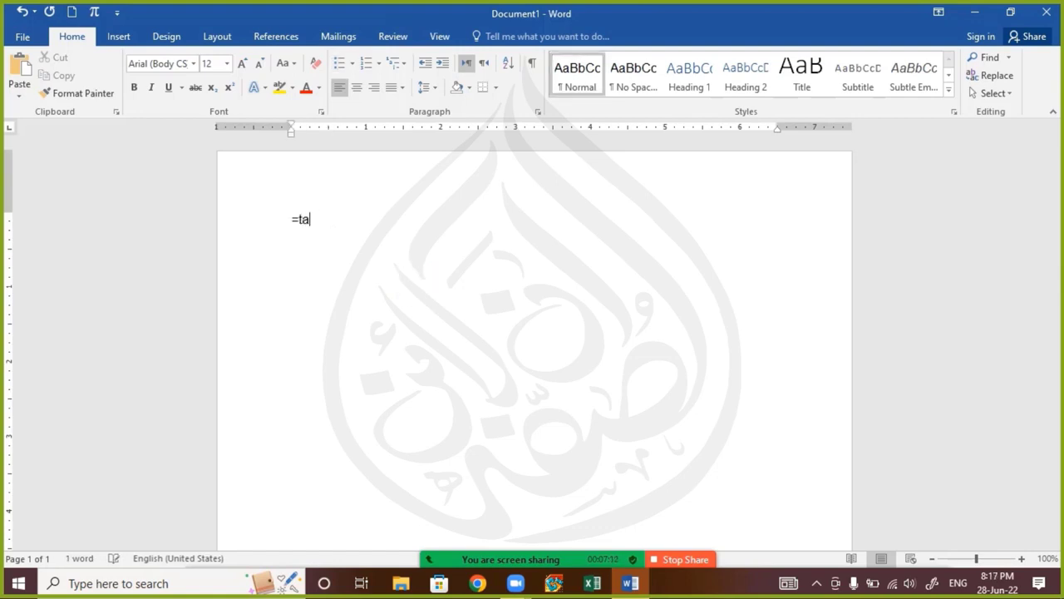
key("BackSpace")
key("BackSpace")
type("rand()")
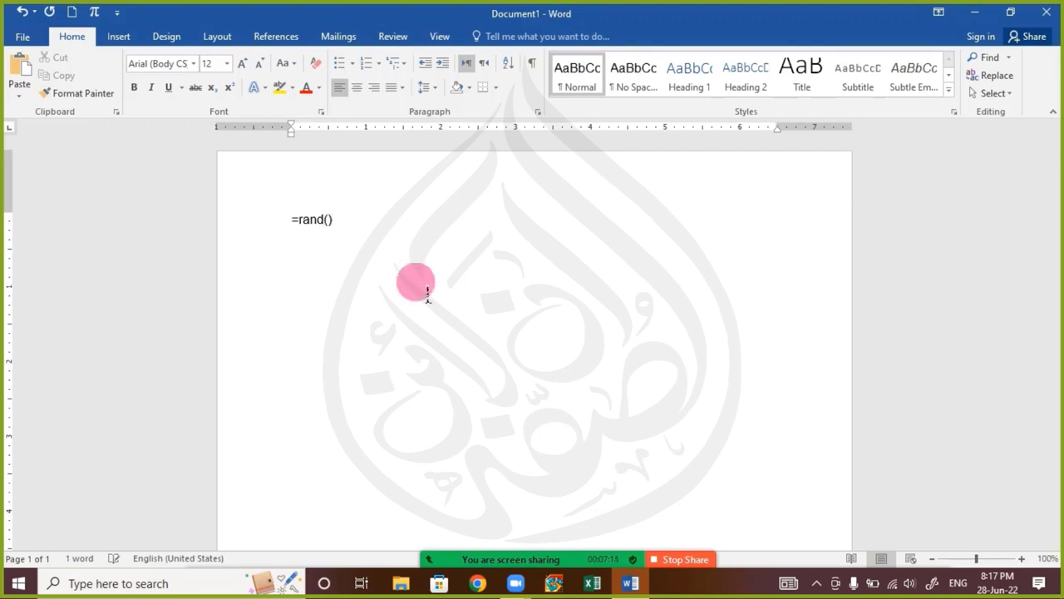
key("Left")
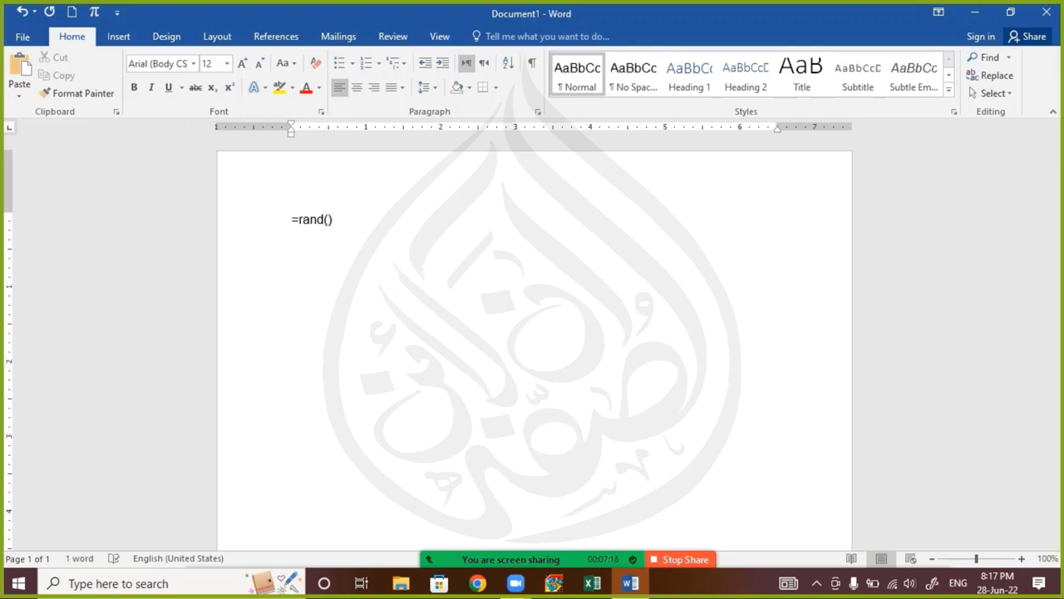
type("3")
key("Right")
key("Return")
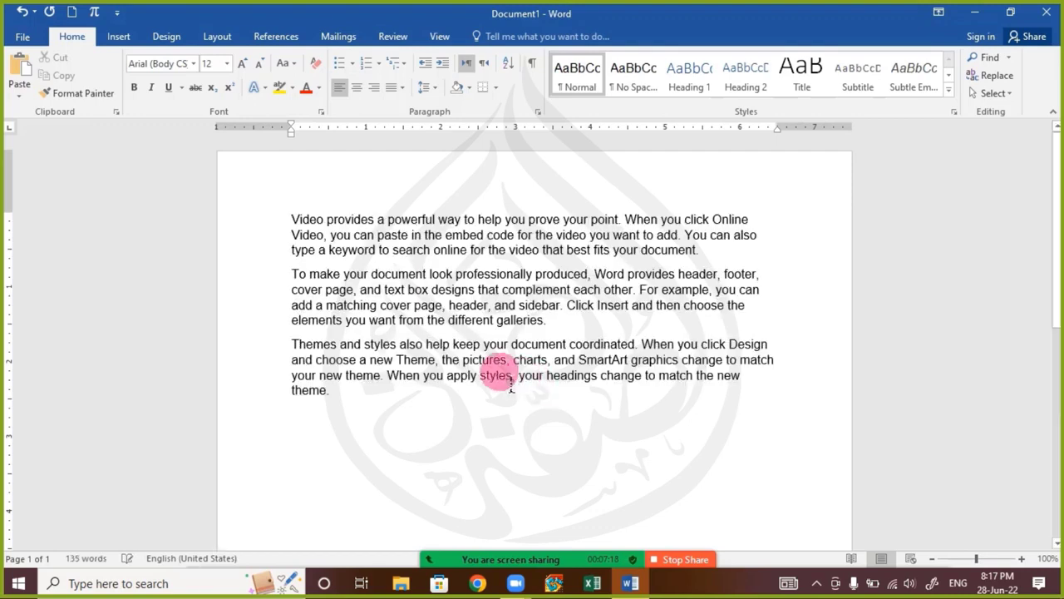
Enlarge the font of all the sample text to 15 points
key("ctrl+a")
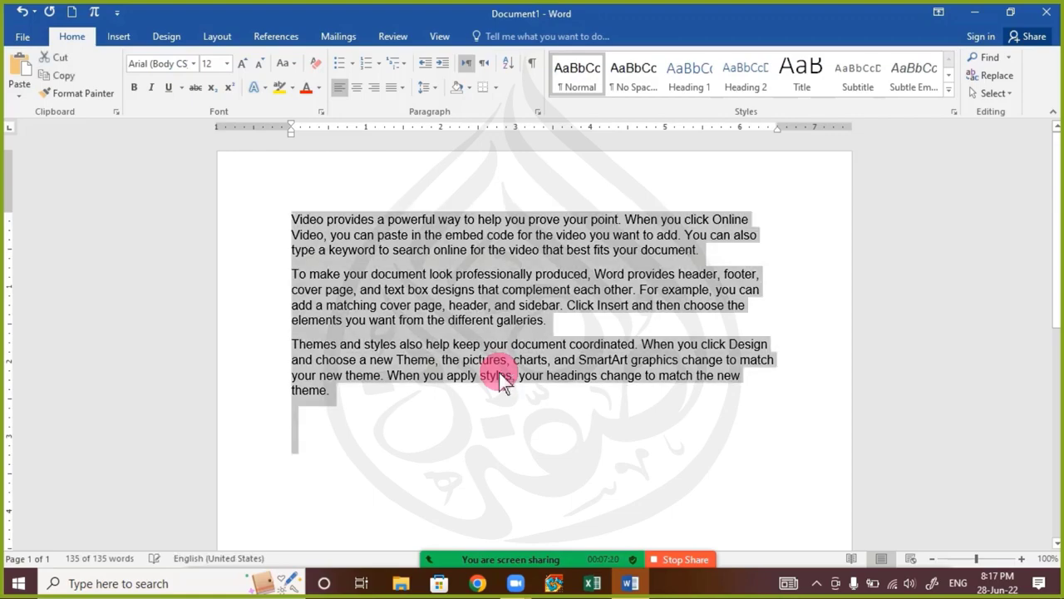
key("ctrl+bracketright")
key("ctrl+bracketright")
key("ctrl+bracketright")
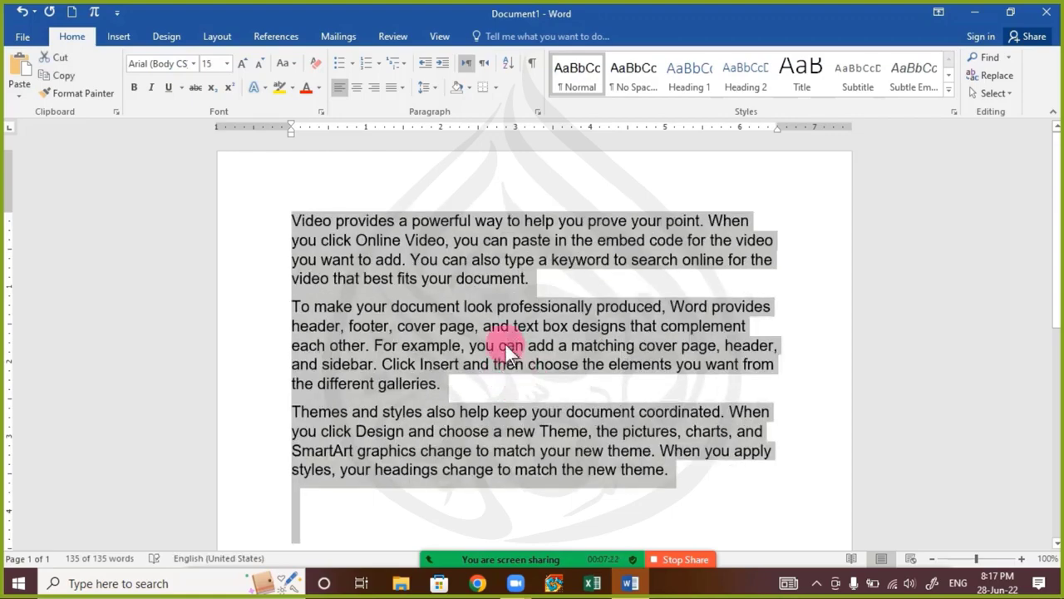
Delete the third sample paragraph, which starts with "Themes and styles", and remove the empty line left below the second paragraph
scroll(505, 343, "up", 4)
scroll(431, 356, "up", 2)
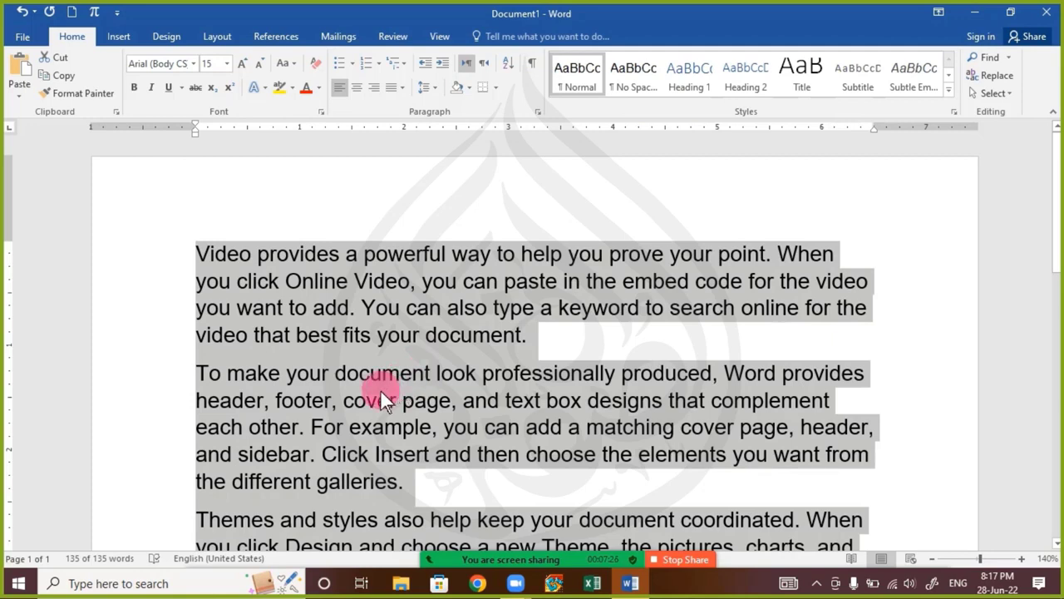
left_click(336, 372)
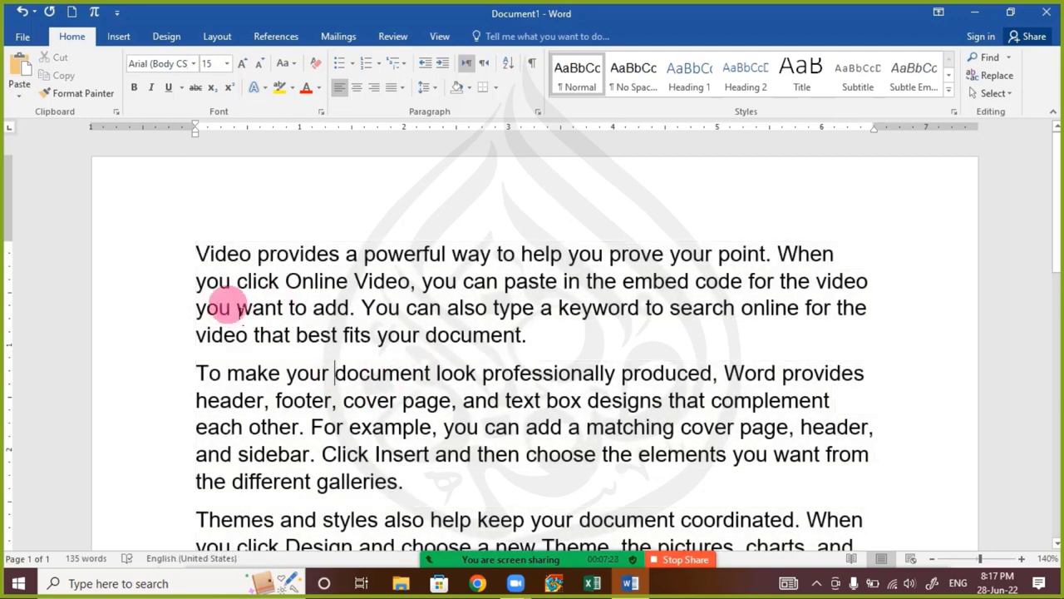
scroll(226, 302, "down", 5)
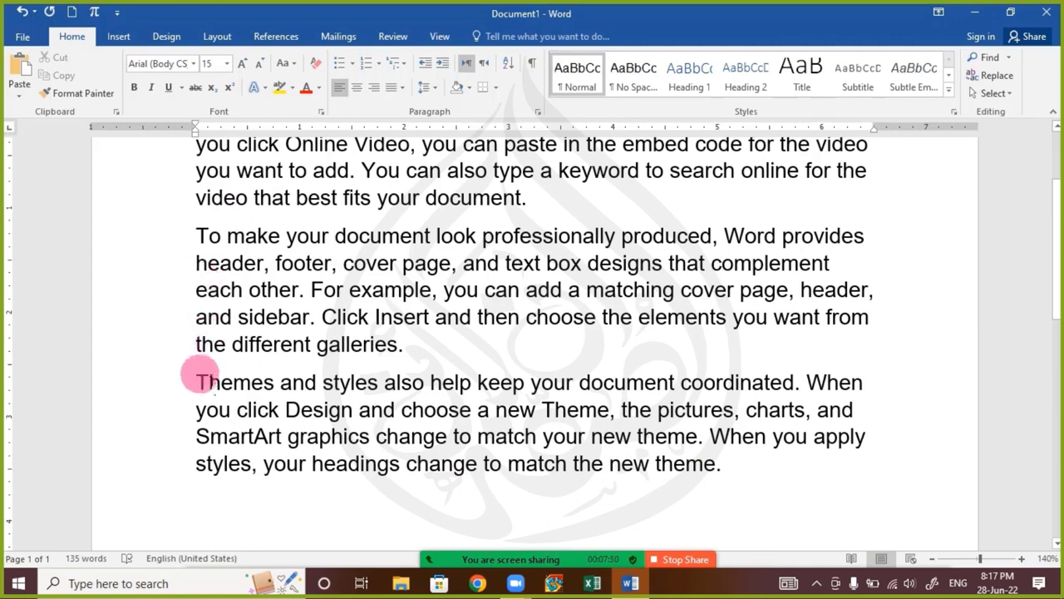
left_click_drag(199, 376, 963, 507)
key("Delete")
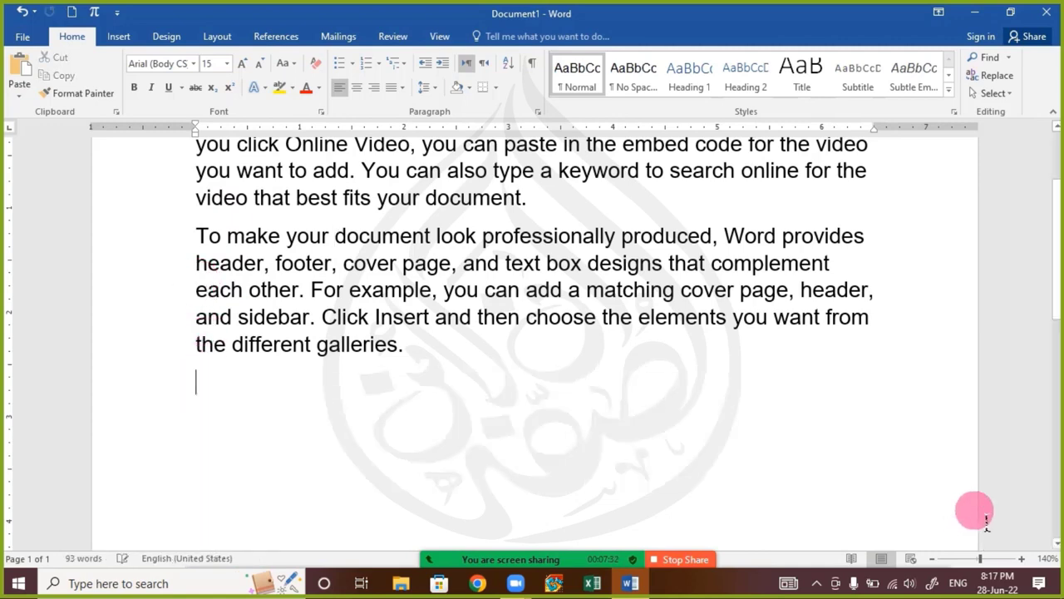
key("BackSpace")
scroll(689, 380, "up", 5)
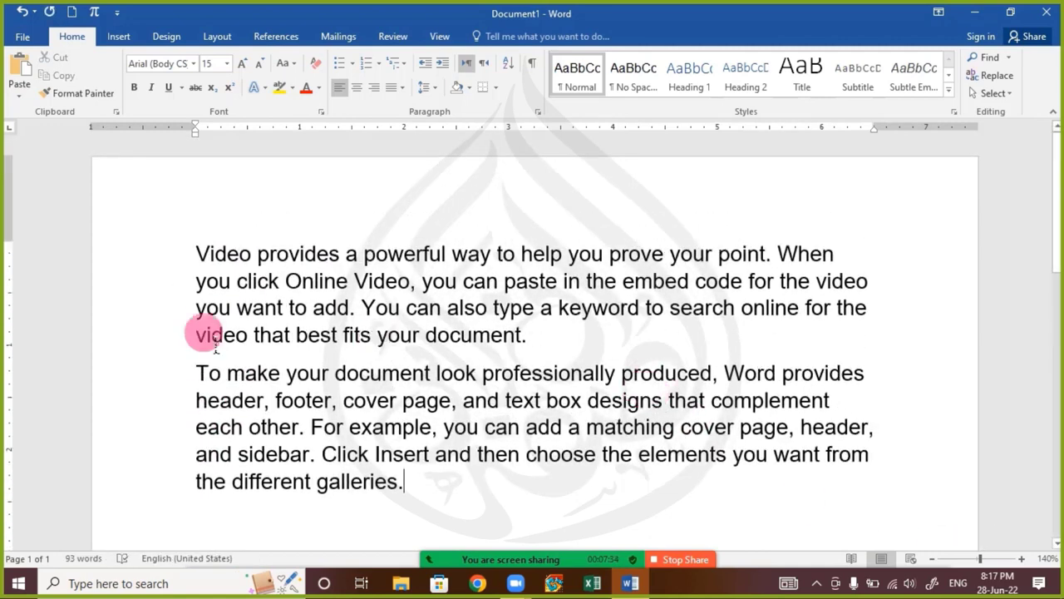
Move the opening sentence "Video provides a powerful way to help you prove your point." to the end of the first paragraph
left_click(196, 254)
left_click_drag(196, 254, 773, 265)
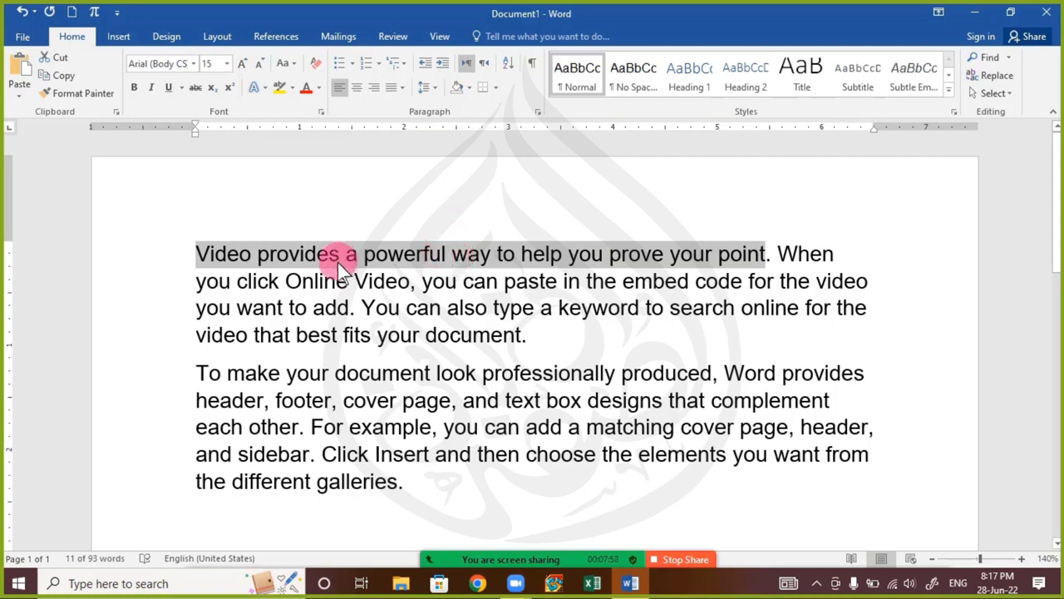
left_click(197, 254)
left_click_drag(197, 255, 778, 258)
left_click_drag(509, 259, 558, 346)
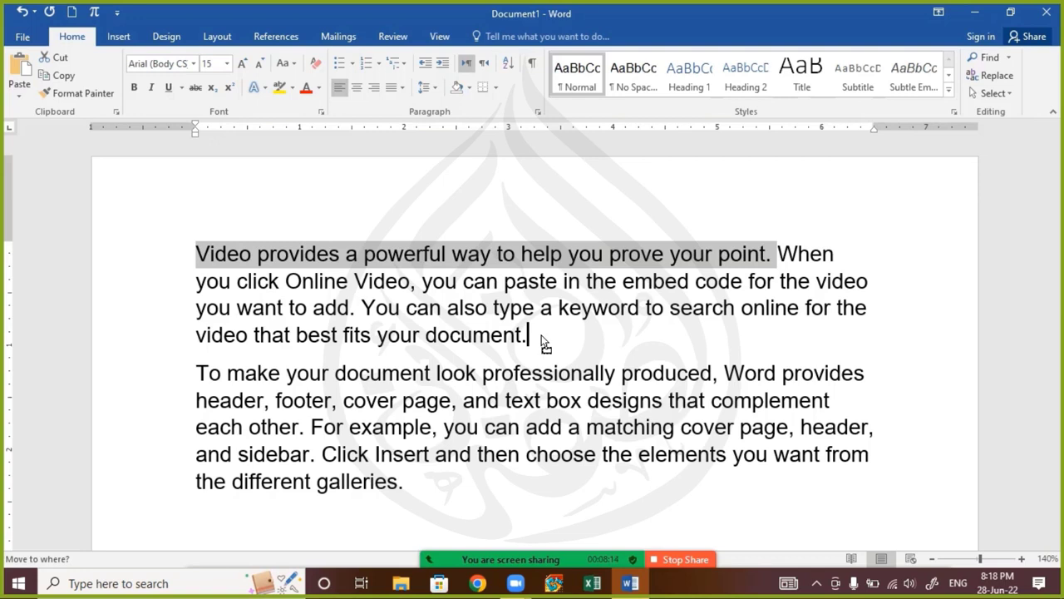
left_click_drag(542, 336, 542, 337)
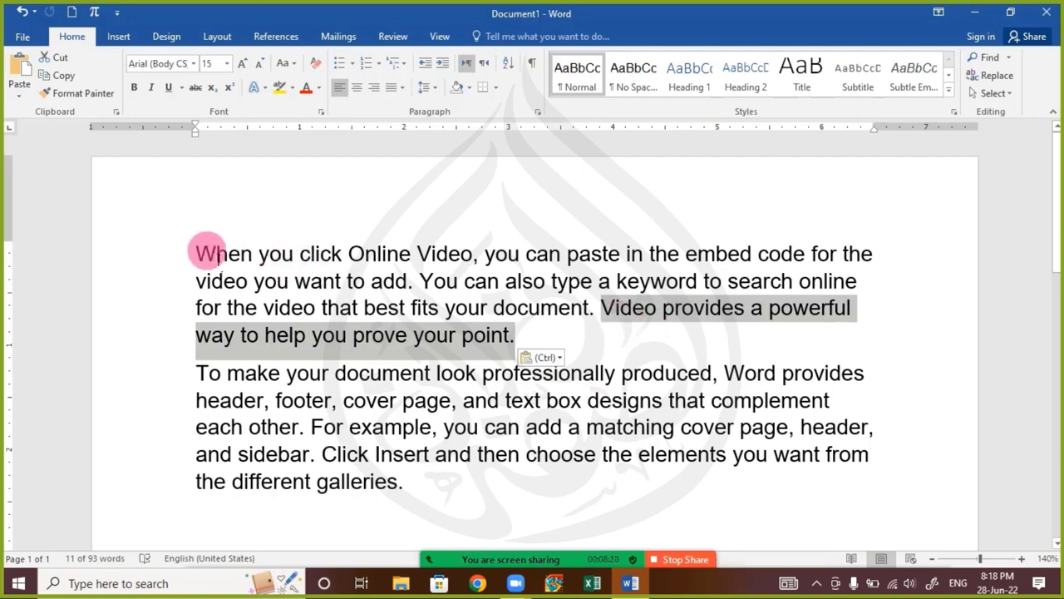
left_click(562, 343)
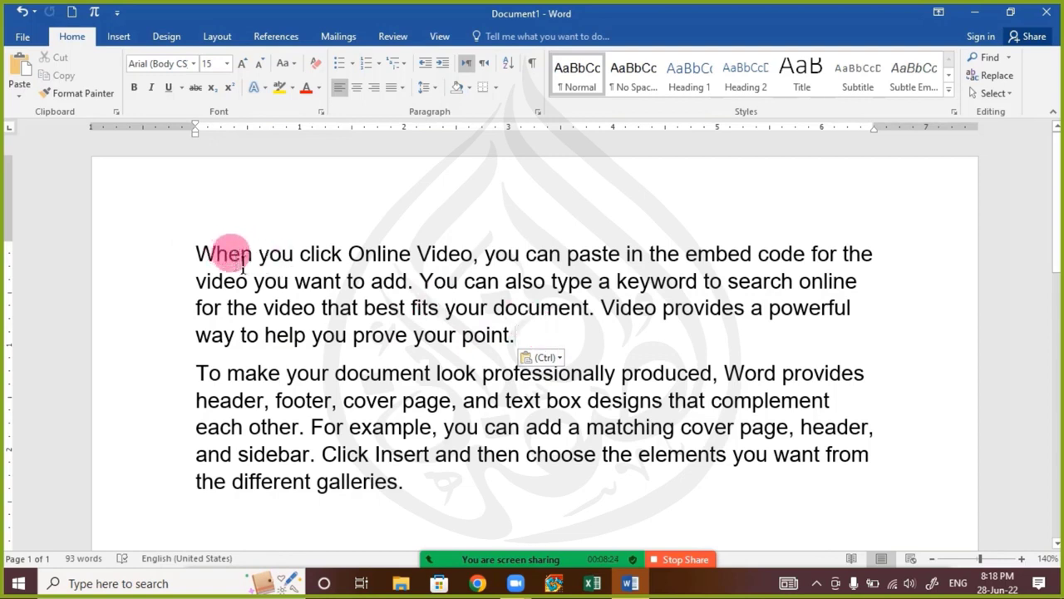
Try moving the word "Online" from the first line to the end of the first paragraph, and undo the move
double_click(381, 263)
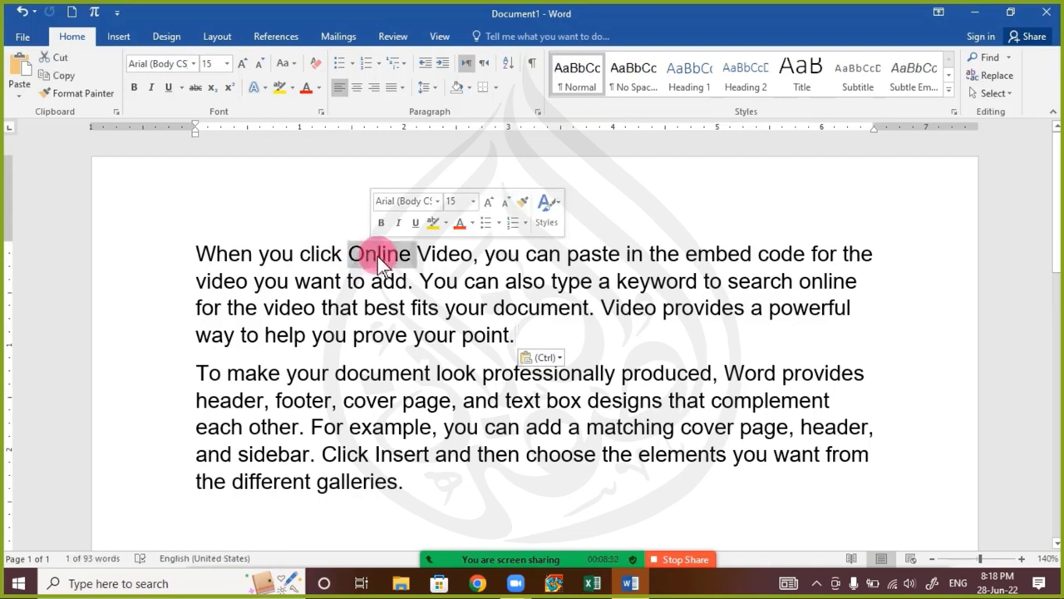
left_click_drag(367, 257, 528, 354)
left_click(440, 337)
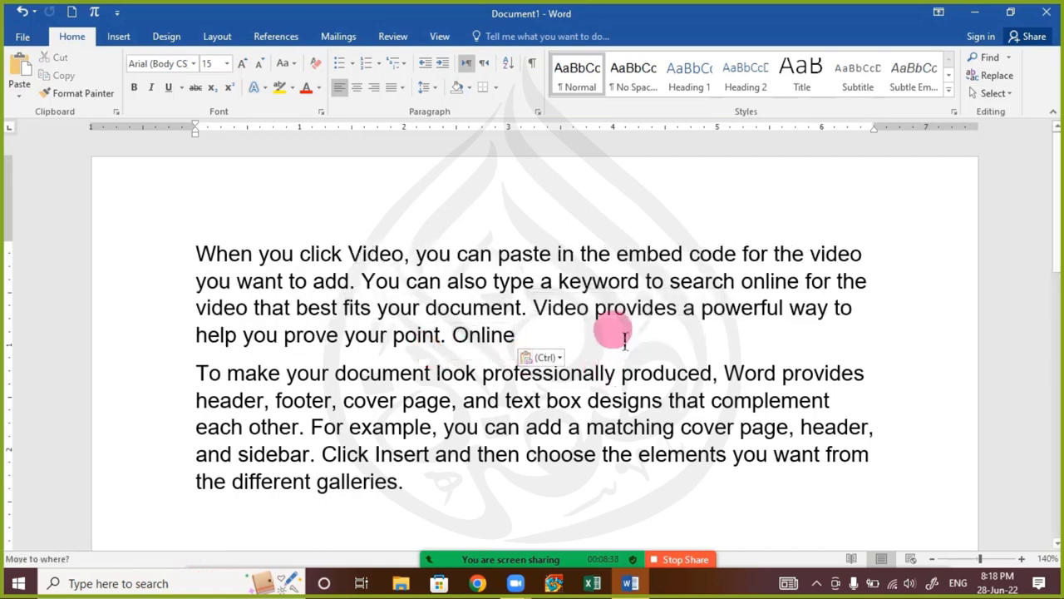
key("ctrl+z")
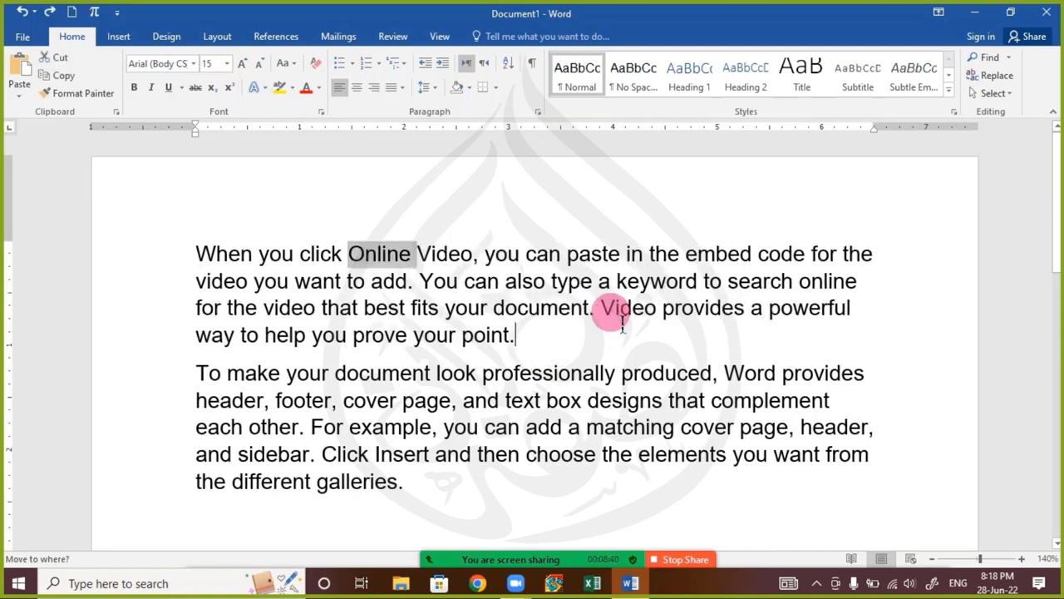
left_click(458, 308)
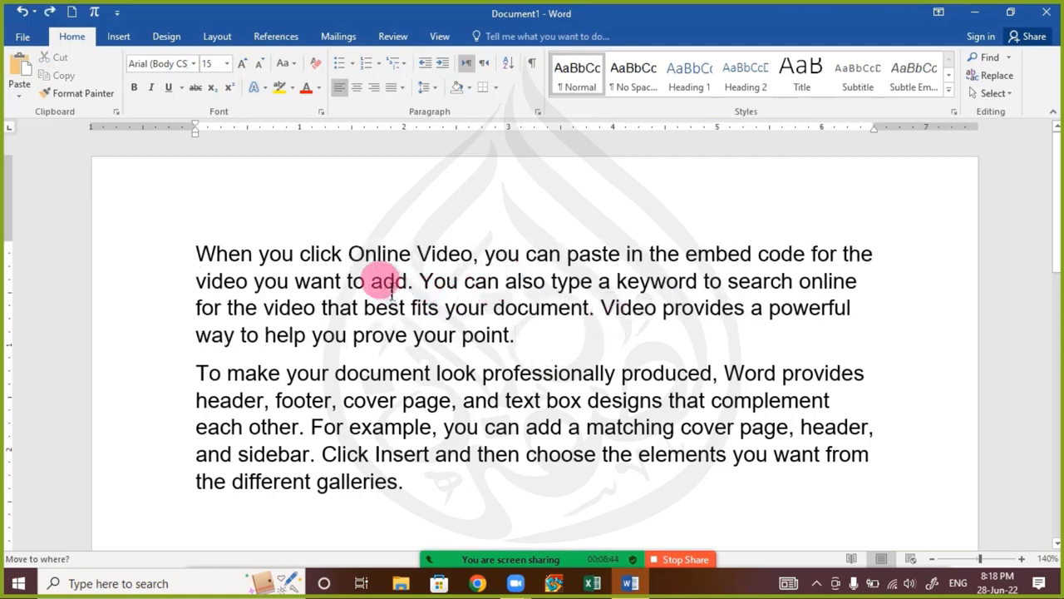
left_click(200, 253)
left_click_drag(230, 264, 597, 283)
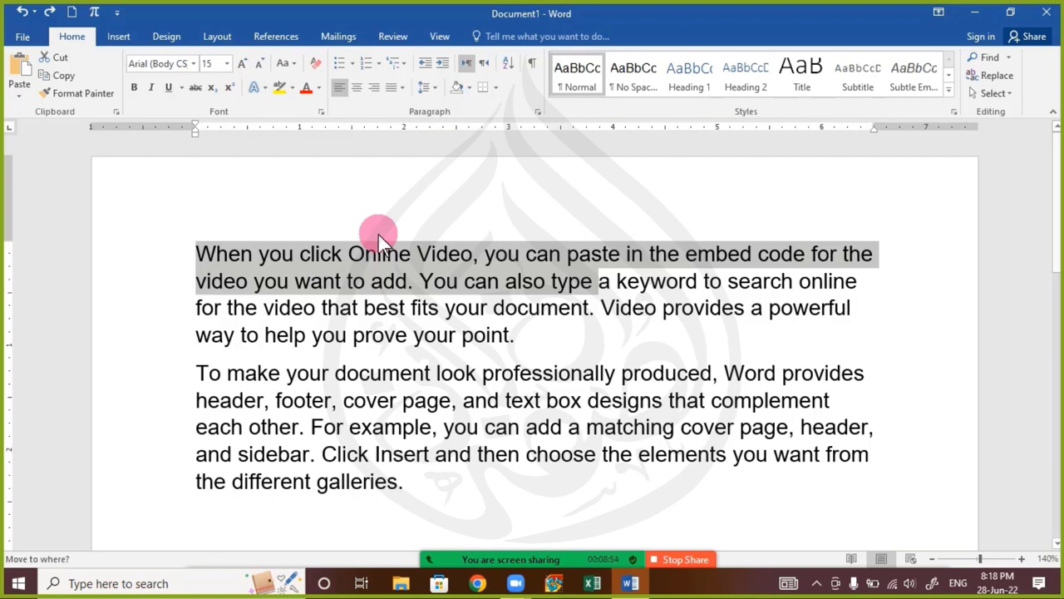
left_click_drag(378, 234, 362, 252)
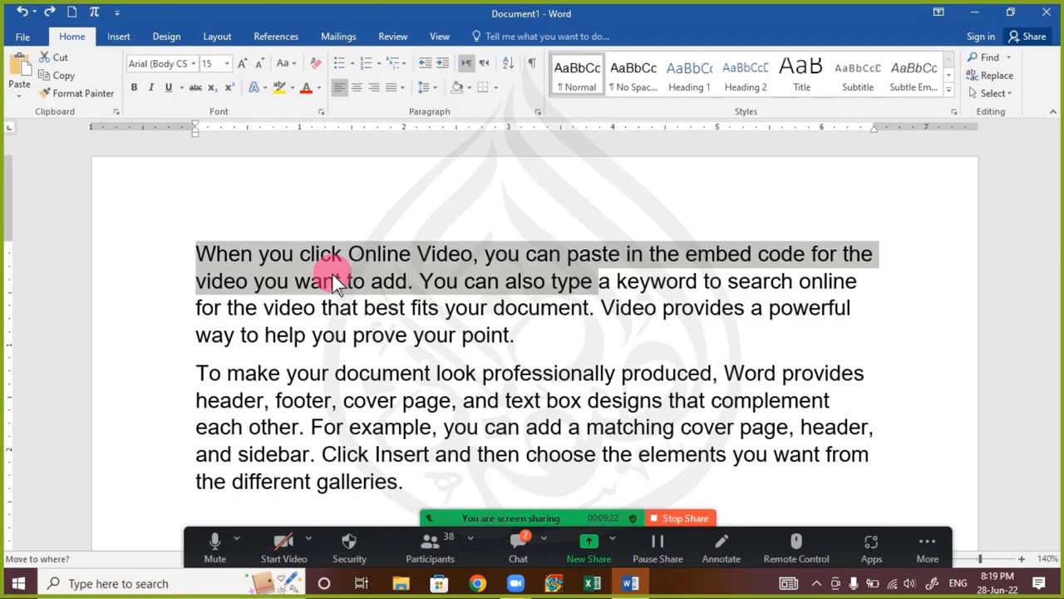
key("Escape")
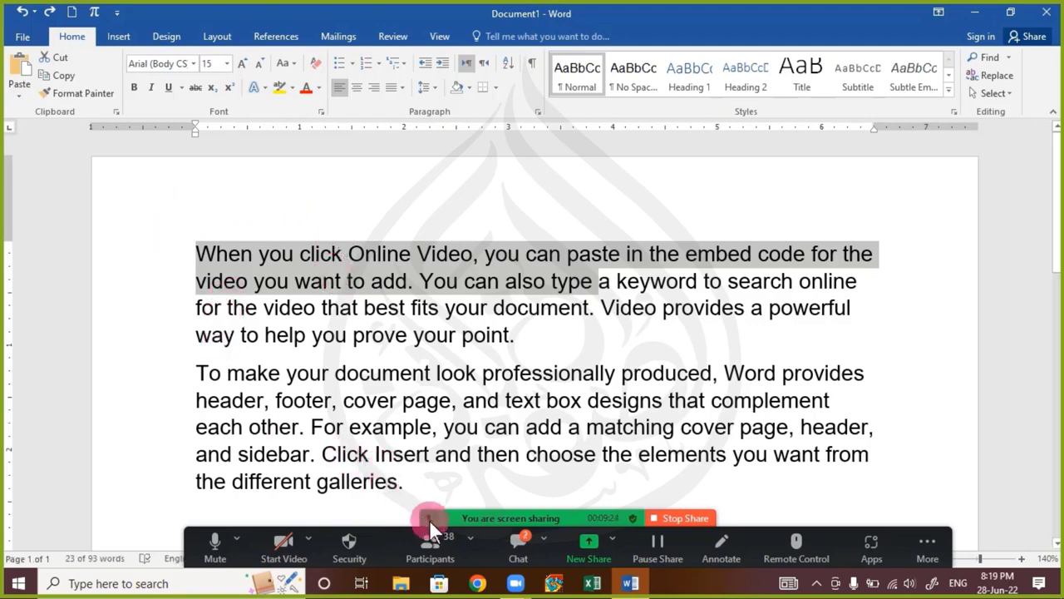
Check the latest messages in the Zoom meeting chat and close the chat window
left_click(514, 537)
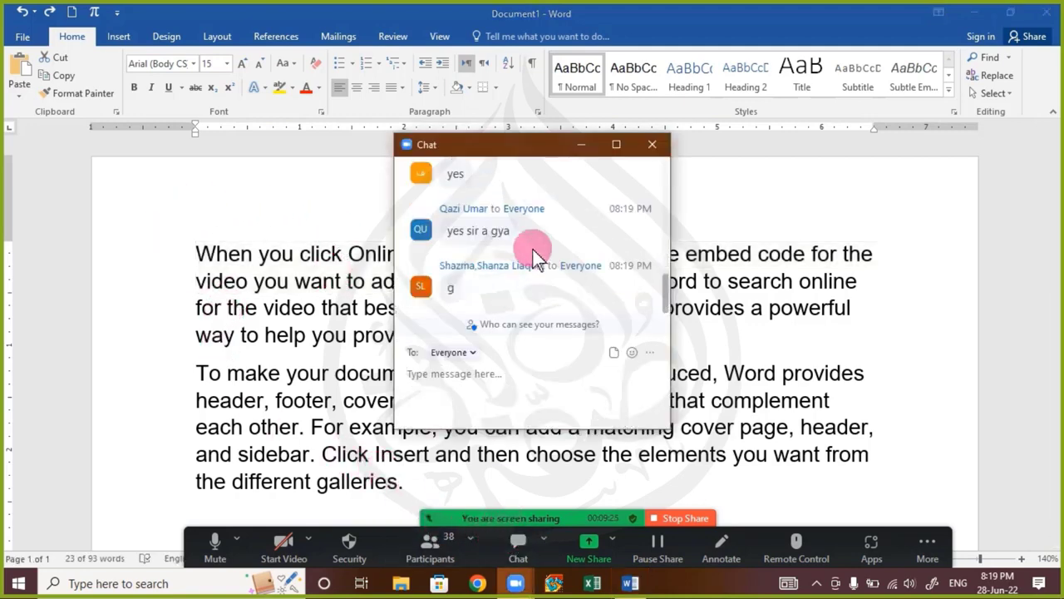
left_click(652, 145)
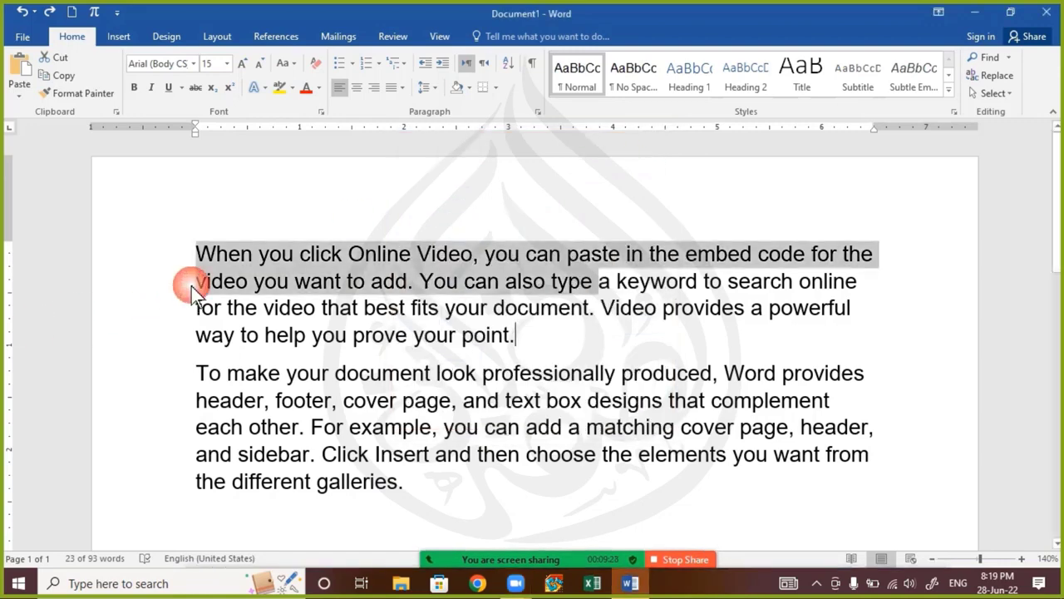
Copy "When you click Online Video, you can paste in the embed code for the video you want to add" to the first paragraph's end
left_click(325, 279)
left_click_drag(198, 255, 412, 287)
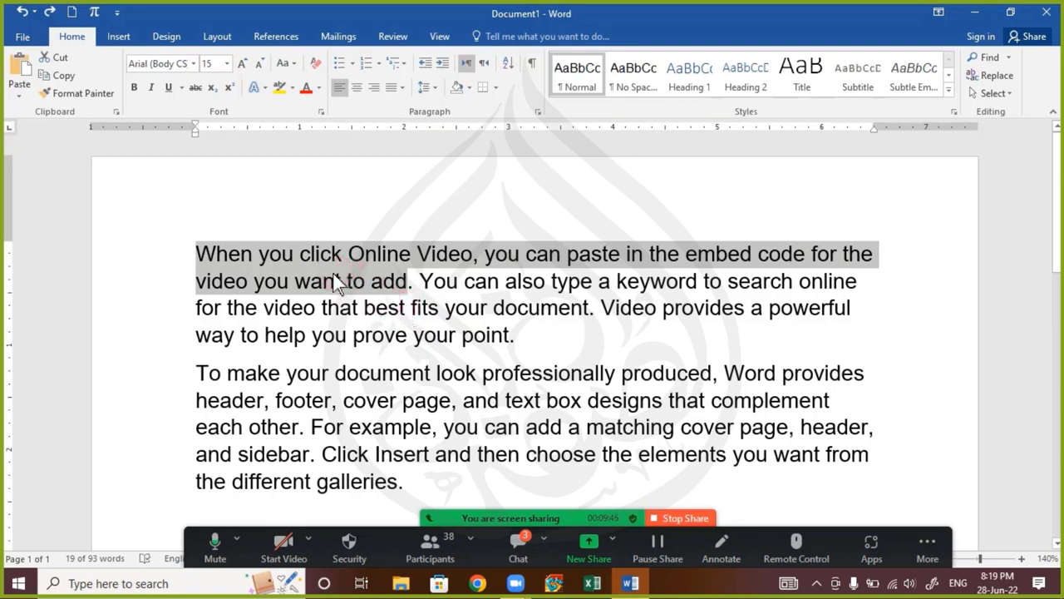
left_click_drag(337, 281, 538, 330)
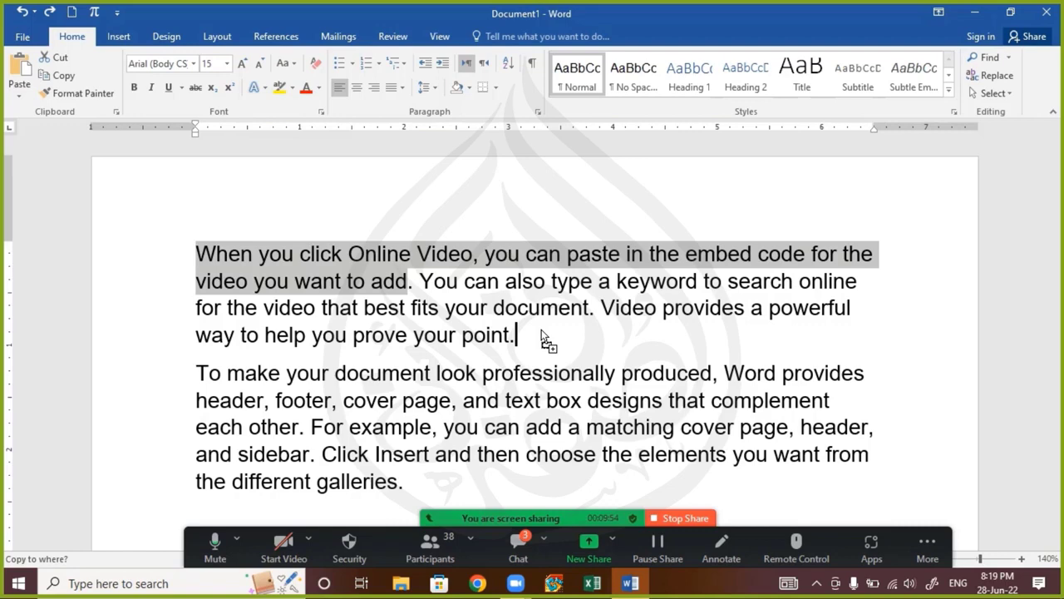
left_click_drag(541, 329, 542, 329)
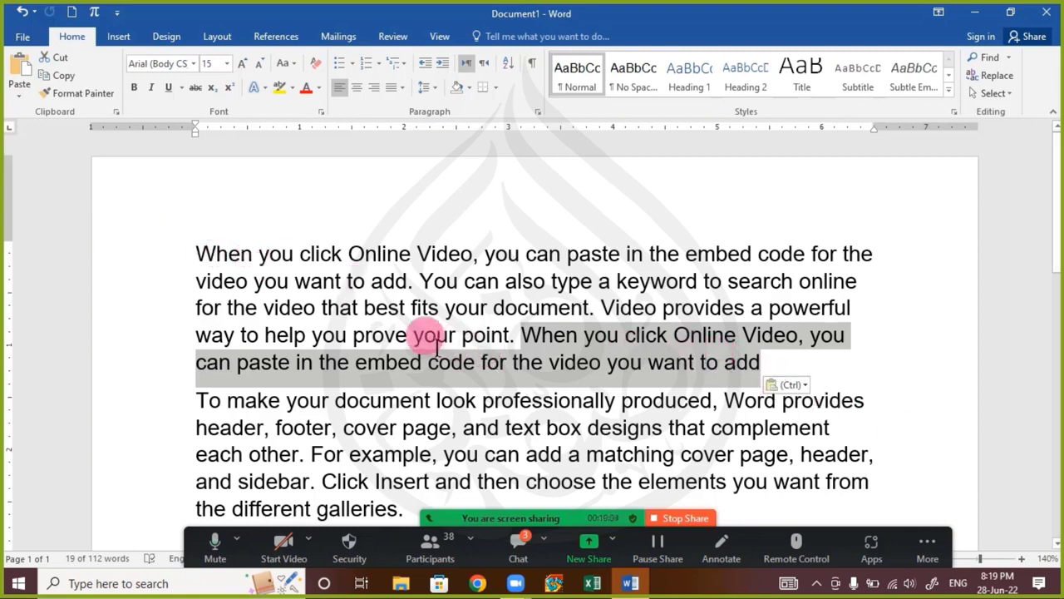
left_click(224, 434)
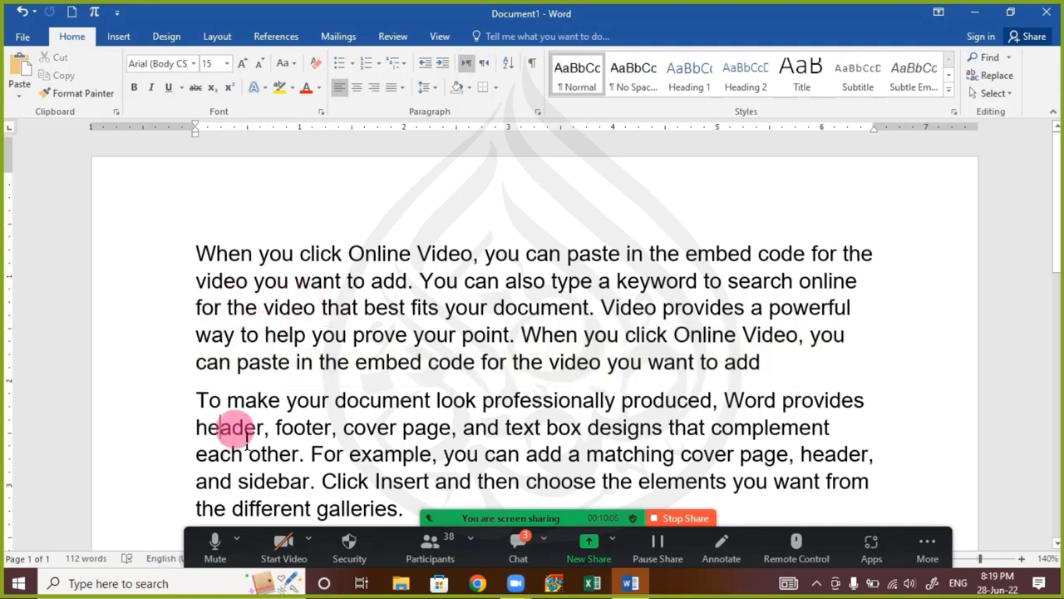
Copy the words "For example" from the second paragraph to the end of that same paragraph
scroll(235, 425, "down", 3)
scroll(229, 402, "up", 2)
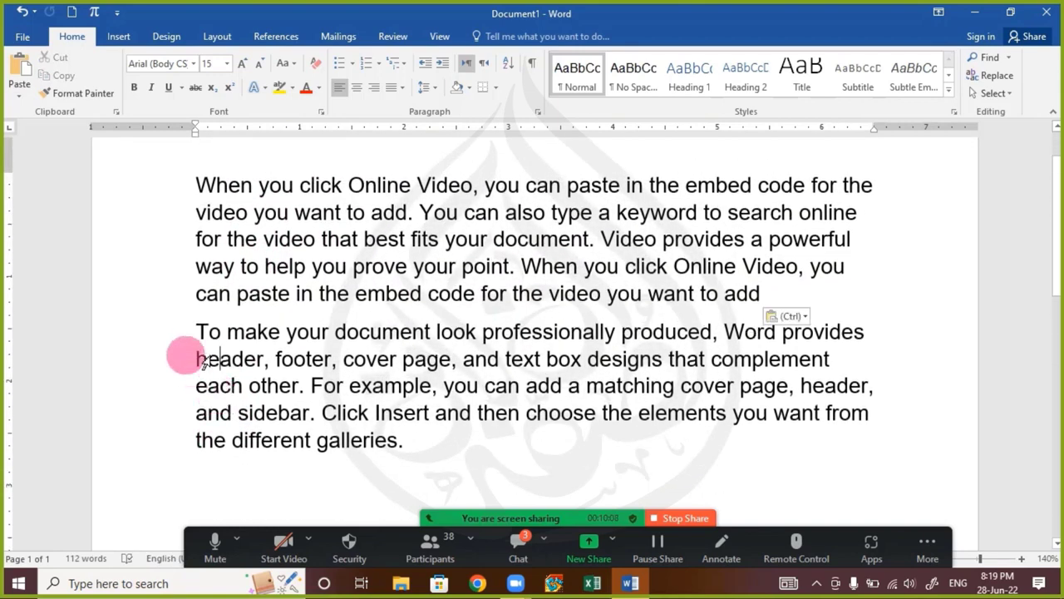
left_click_drag(196, 333, 430, 402)
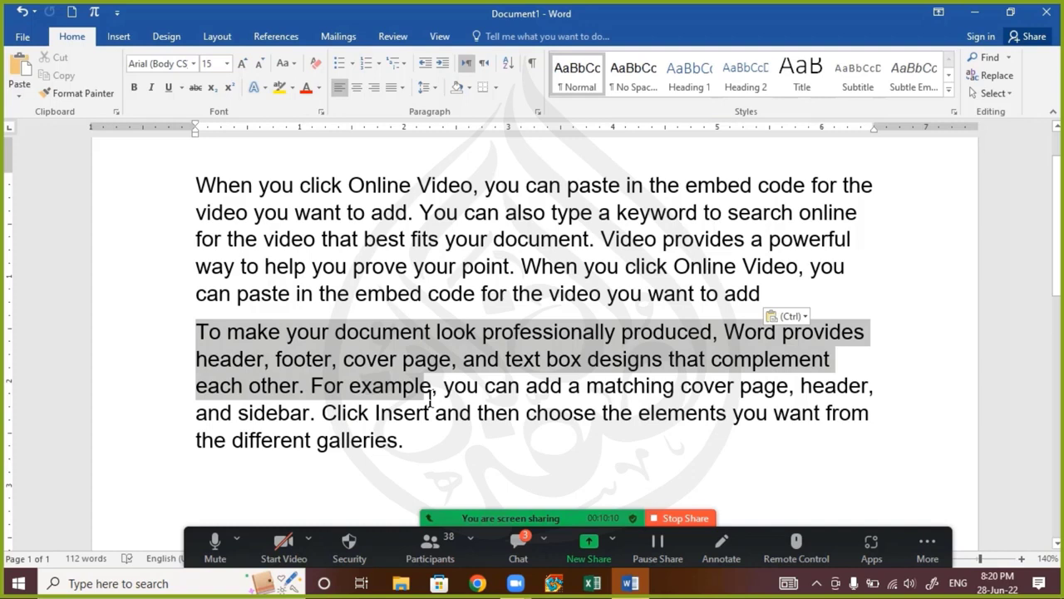
left_click(333, 387)
left_click_drag(311, 386, 434, 459)
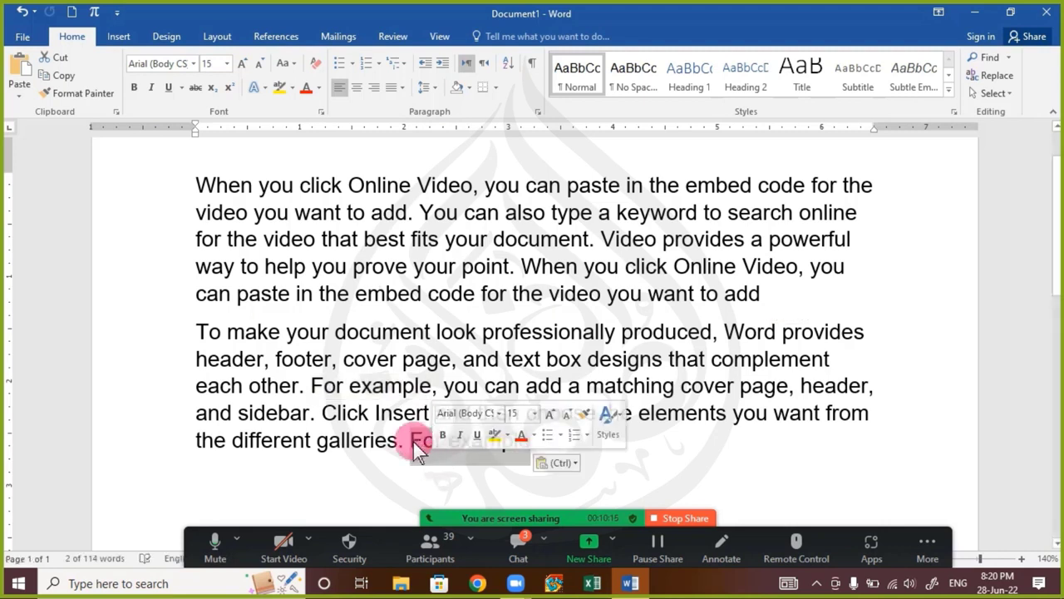
left_click(382, 439)
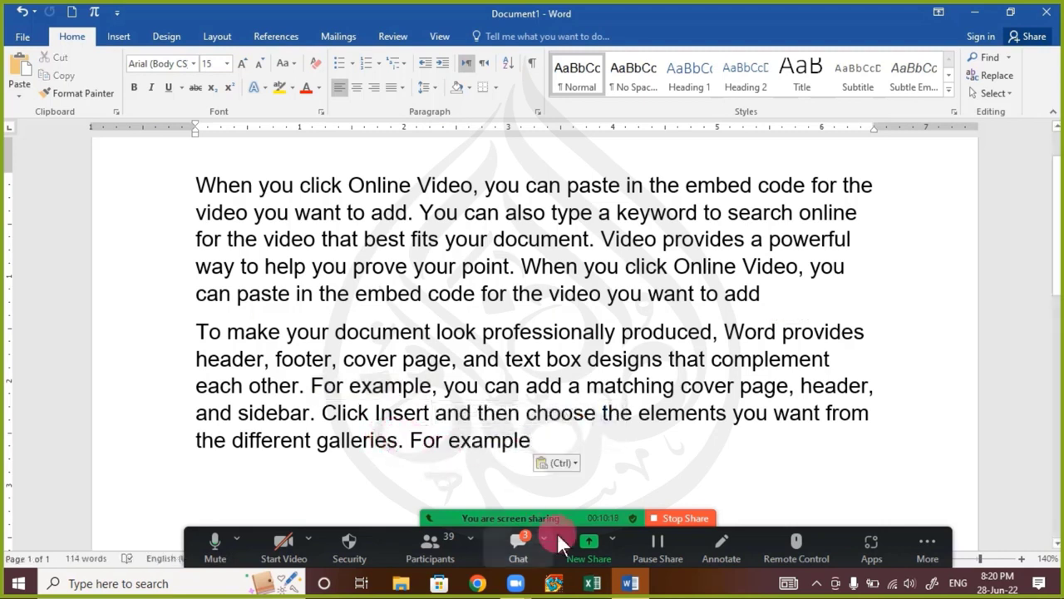
Read the participants' new replies in the Zoom chat, close it and return to the document
left_click(521, 562)
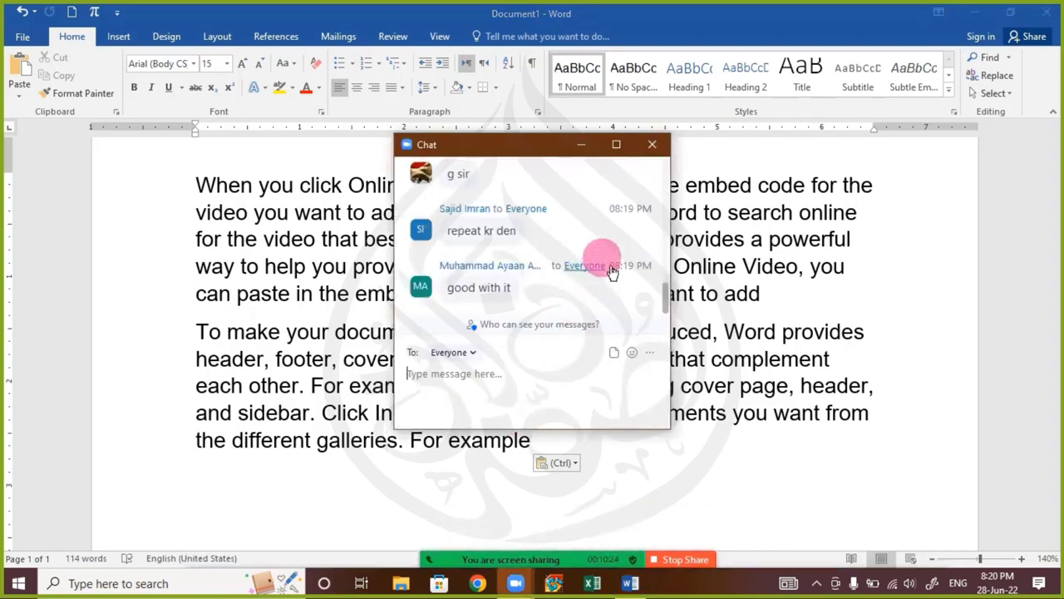
left_click(652, 146)
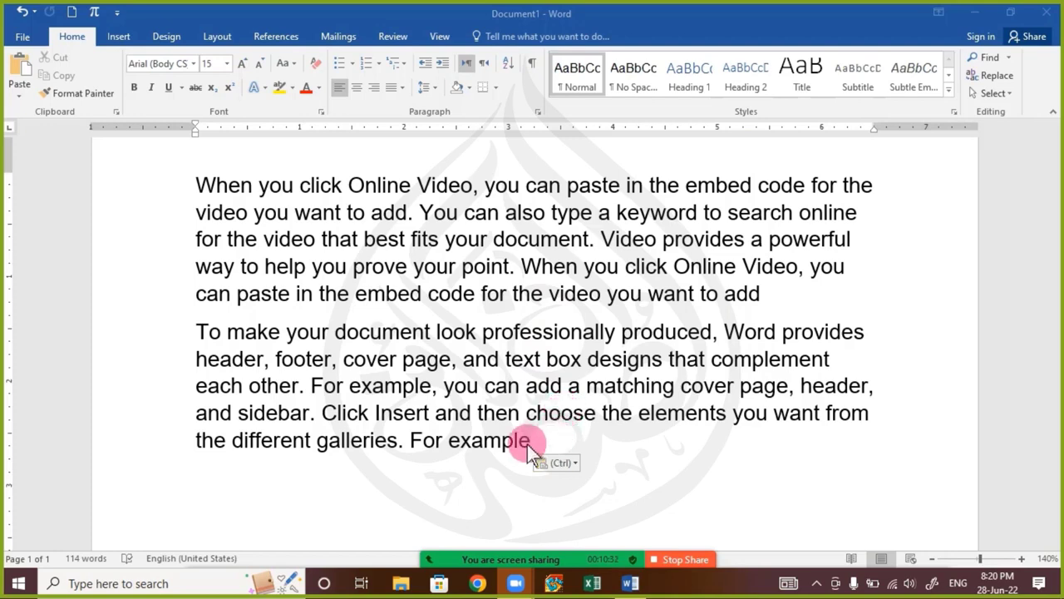
left_click(394, 439)
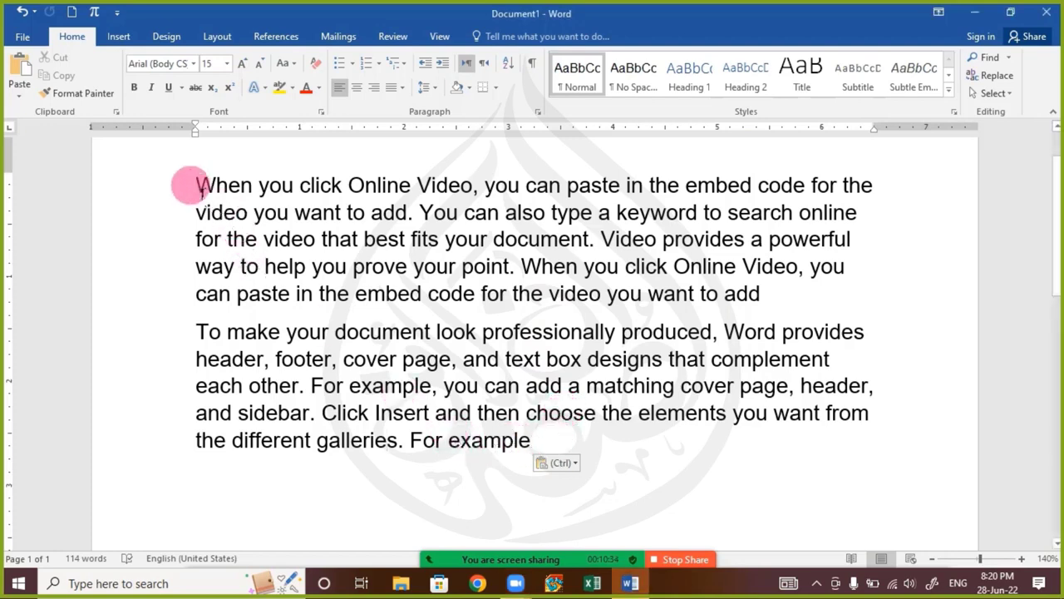
Cut the phrase "When you click Online Video" from the start of the first paragraph
scroll(196, 213, "up", 2)
left_click(203, 254)
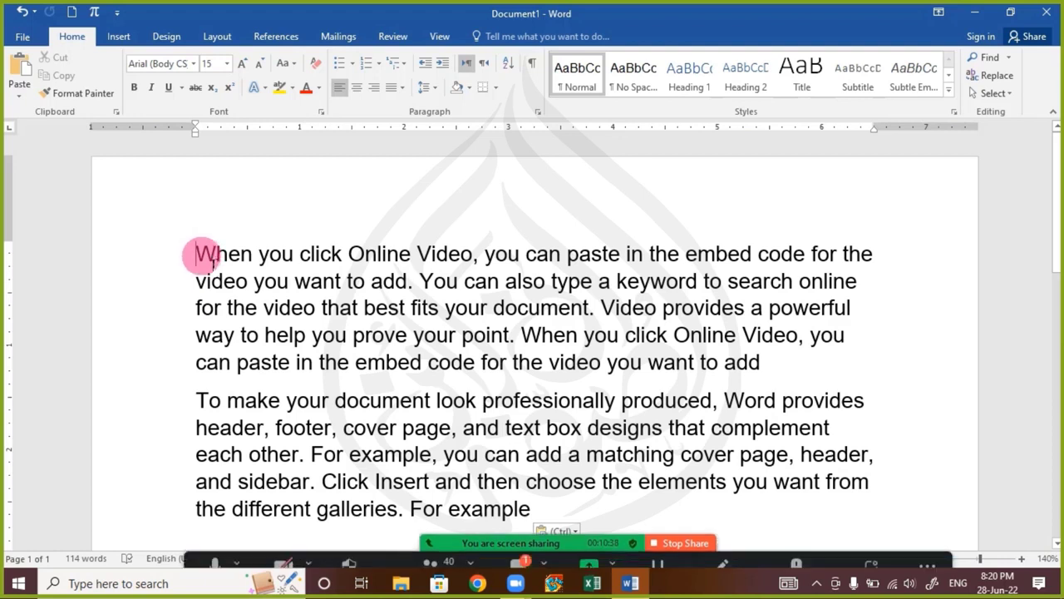
left_click_drag(208, 257, 475, 250)
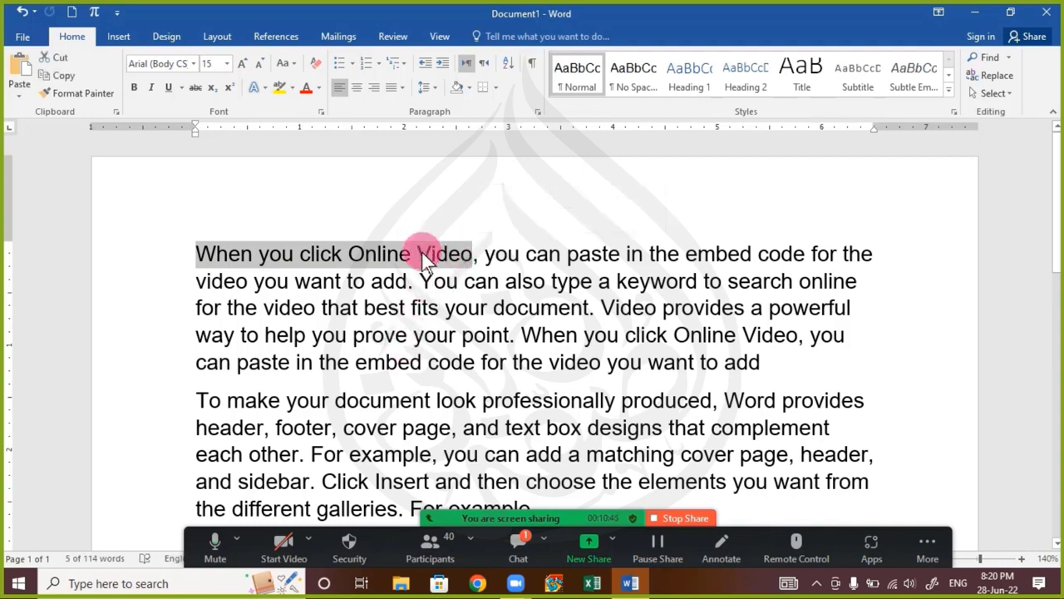
right_click(423, 254)
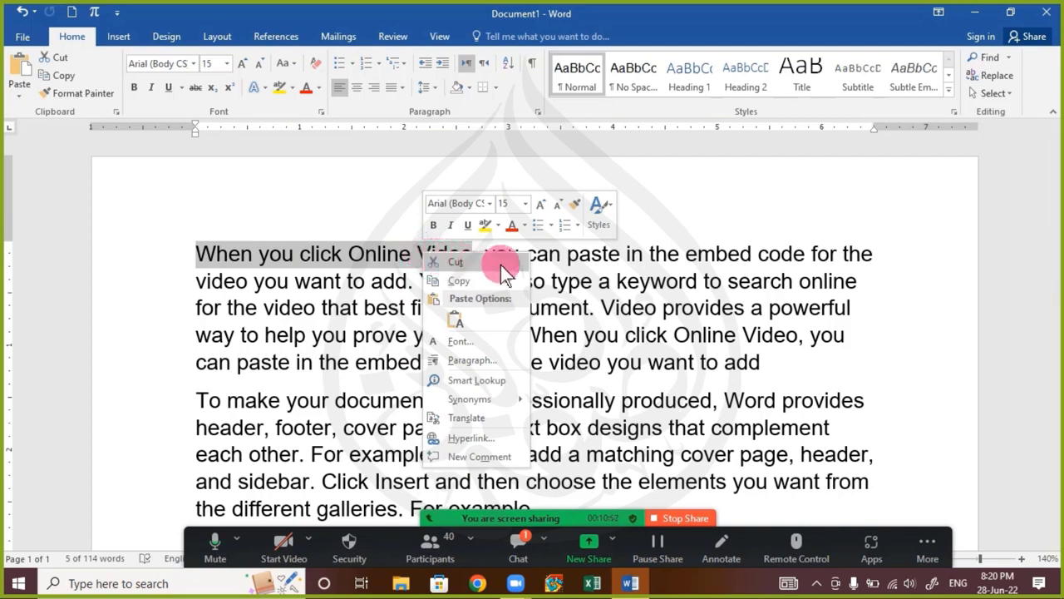
left_click(199, 15)
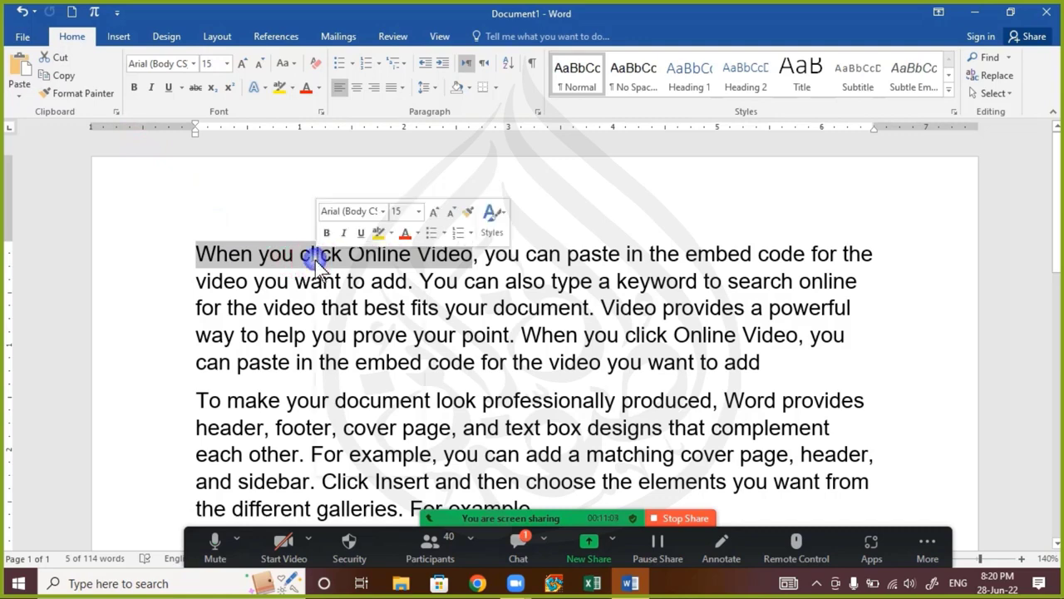
right_click(341, 267)
left_click(359, 279)
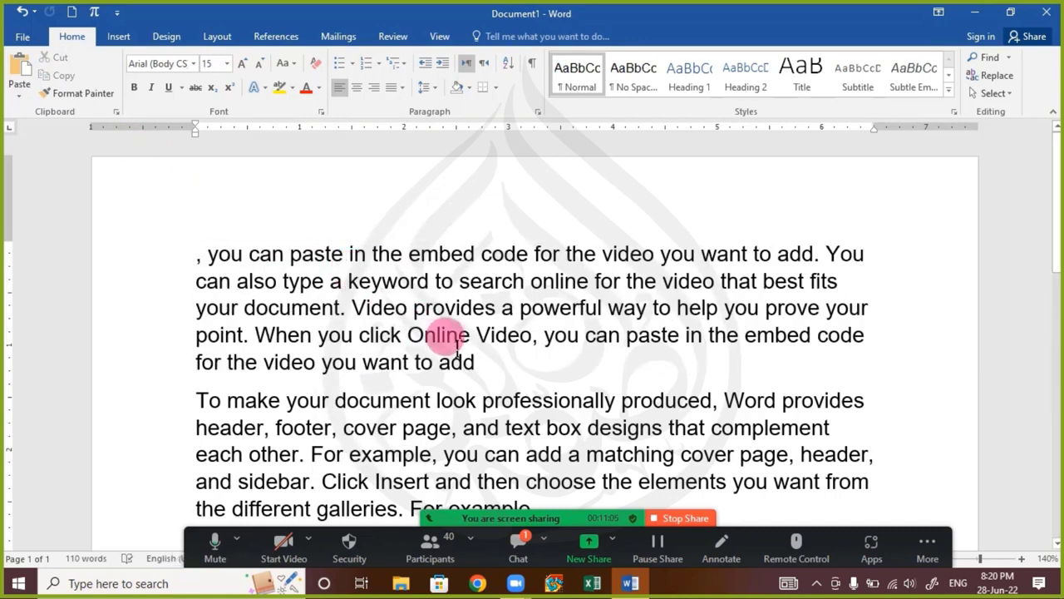
Paste the cut phrase "When you click Online Video" at the second paragraph's end, after "For example", keeping source formatting
left_click(514, 374)
scroll(526, 385, "down", 2)
left_click(562, 389)
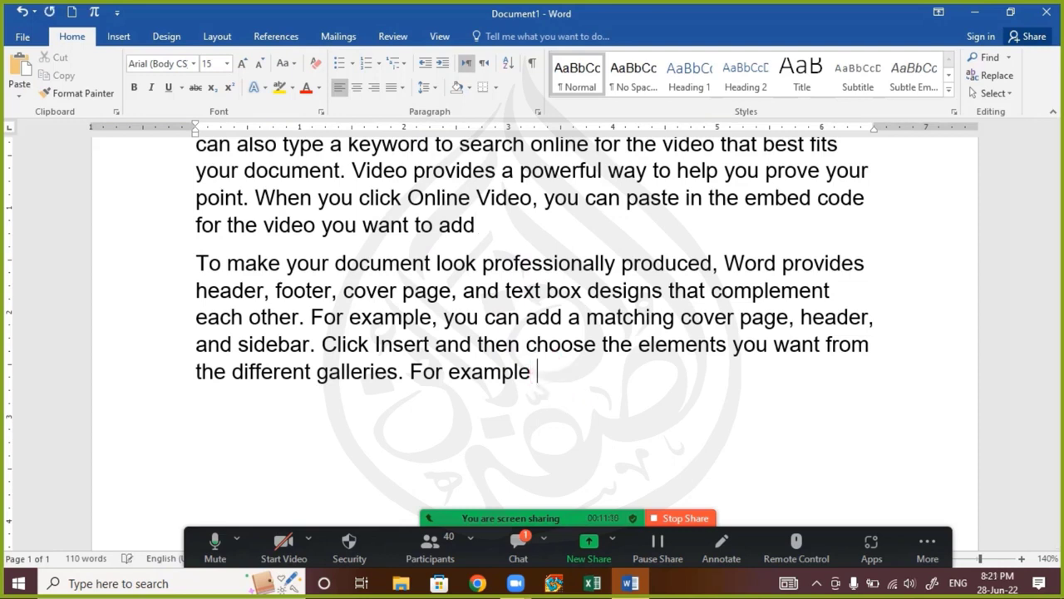
right_click(544, 375)
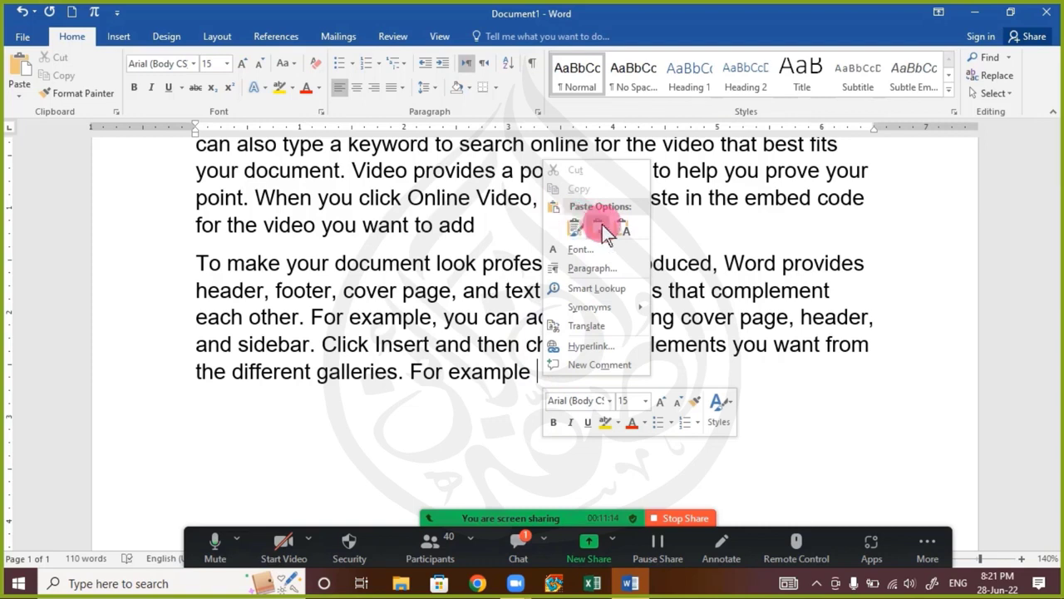
left_click(575, 227)
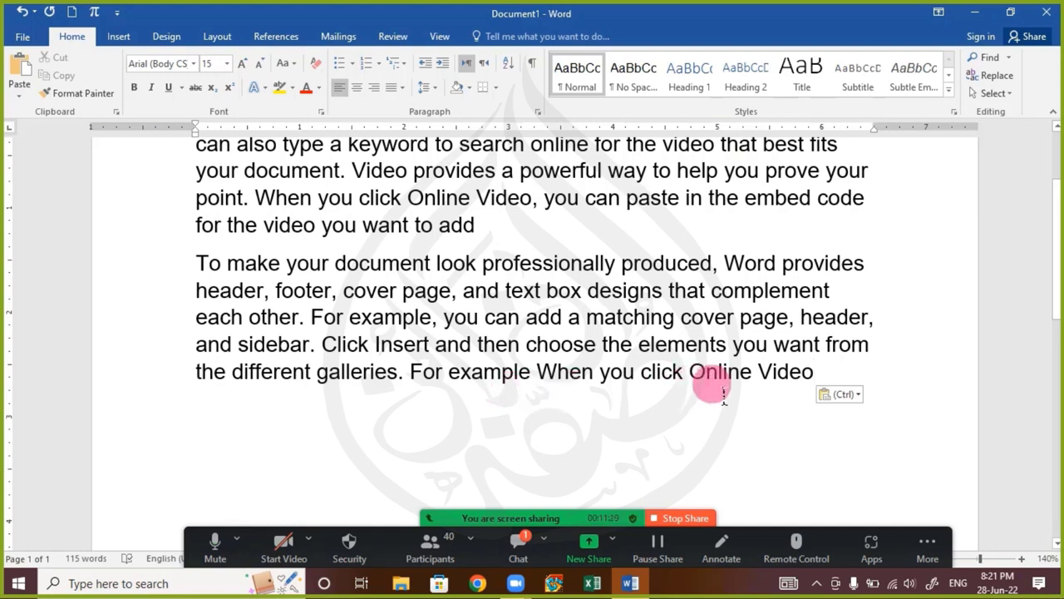
Read the participants' messages in the Zoom chat, close it and return to the second paragraph
left_click(516, 549)
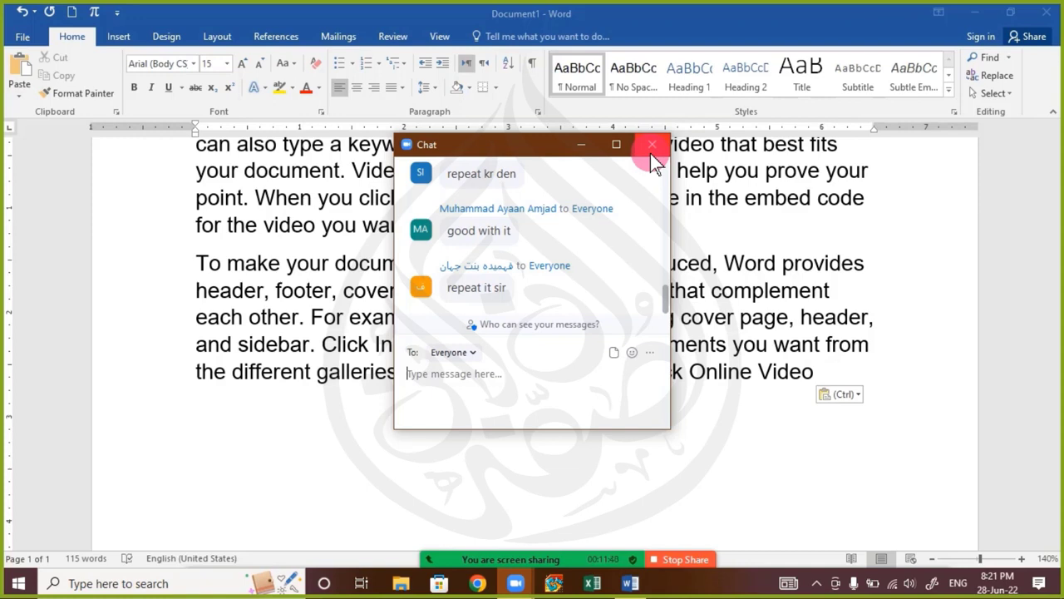
left_click(651, 152)
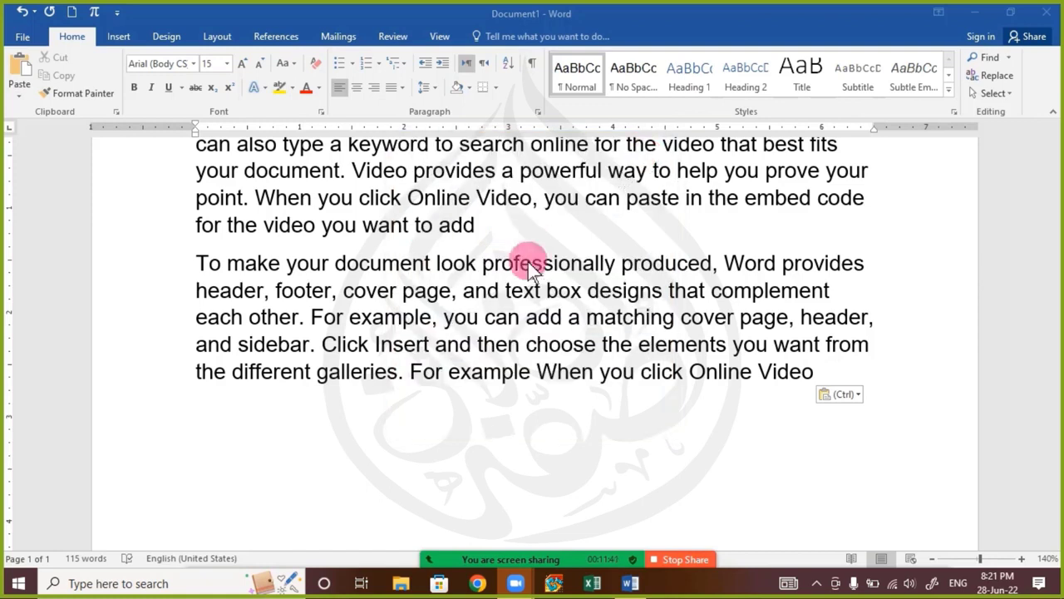
left_click(525, 324)
left_click(561, 376)
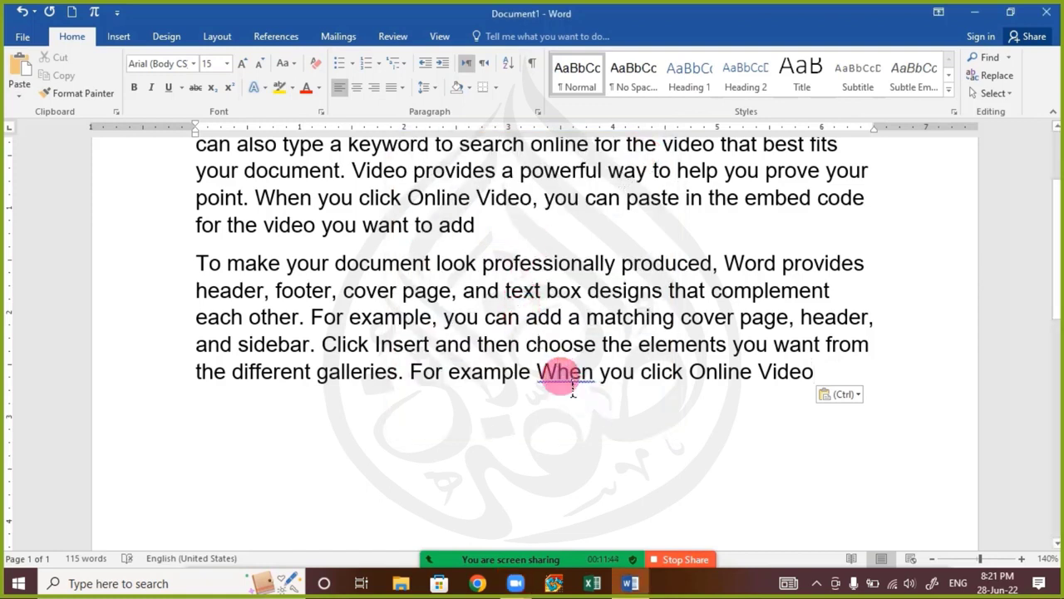
Select "Video provides a powerful way" in the first paragraph, check the Zoom chat for new messages and clear the selection
scroll(285, 276, "up", 2)
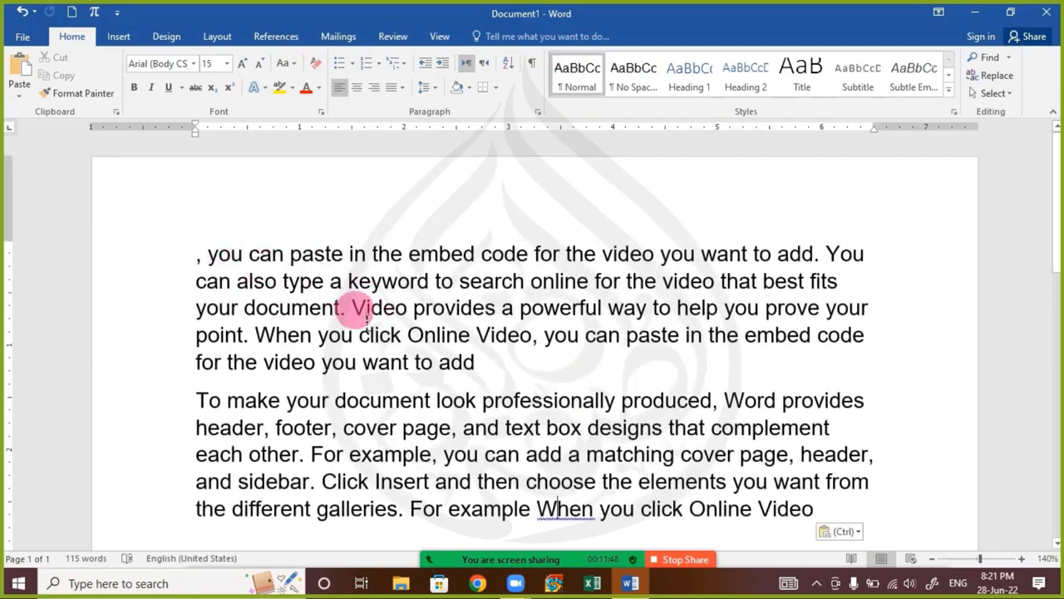
left_click_drag(366, 321, 655, 326)
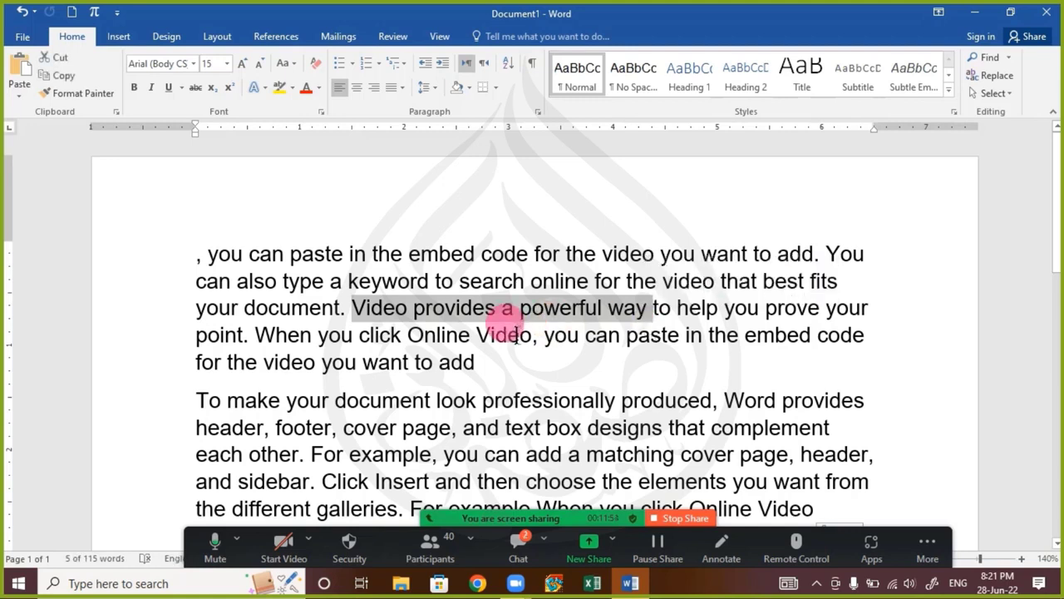
left_click(519, 545)
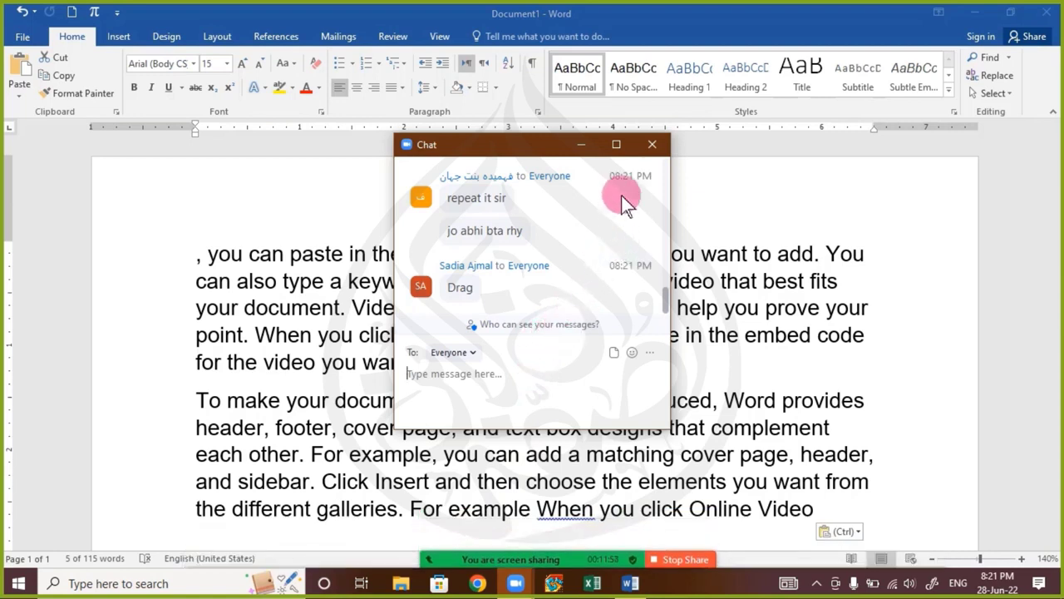
left_click(653, 147)
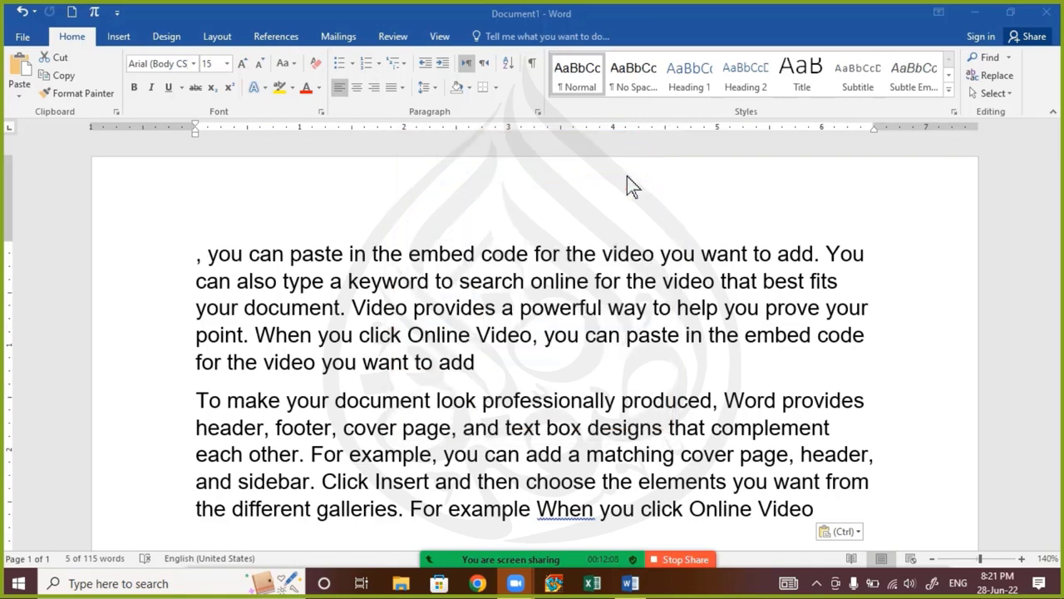
left_click(475, 334)
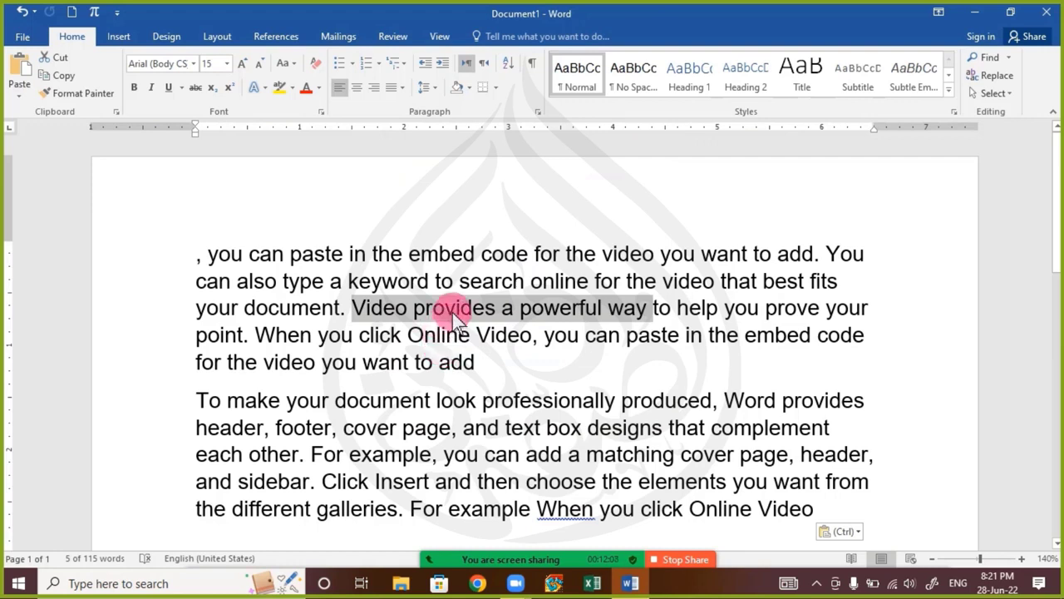
left_click(386, 334)
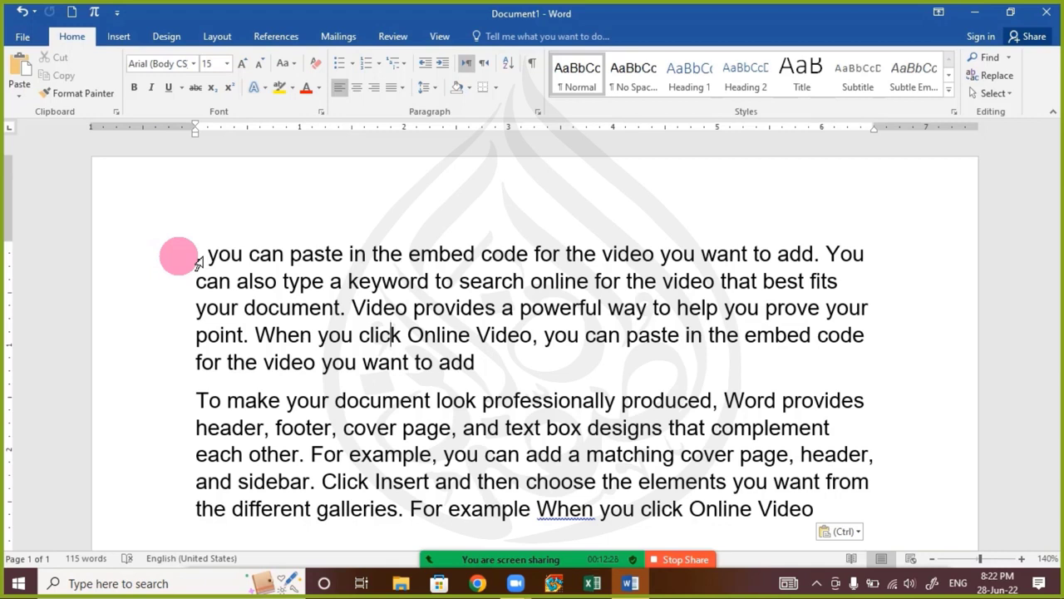
Cut "you can paste in the embed code" from the first paragraph's last sentence and paste it after "For example," in the second paragraph
left_click(348, 282)
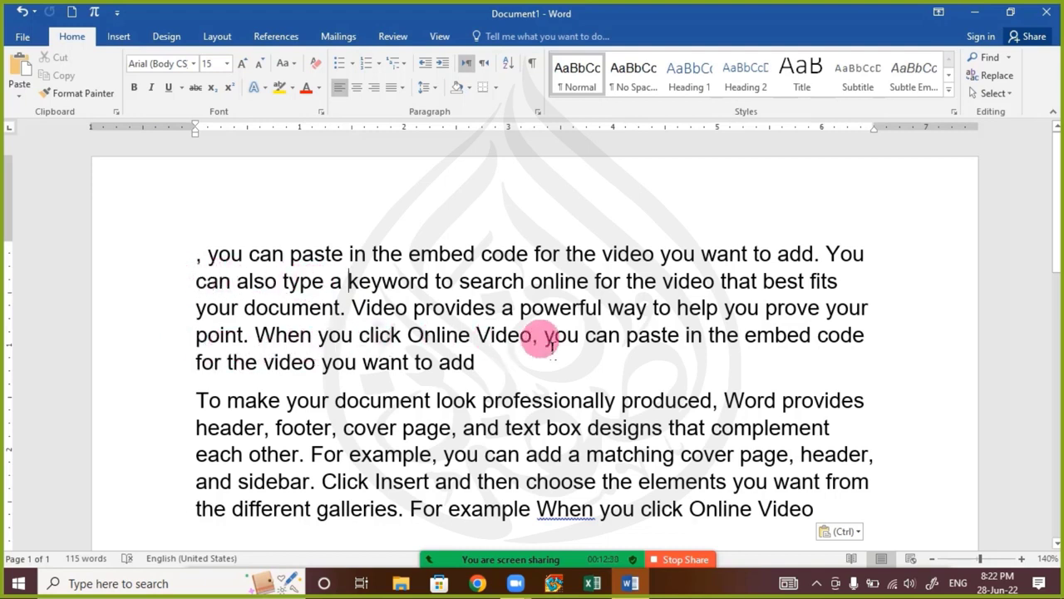
left_click_drag(546, 336, 680, 336)
left_click_drag(772, 342, 875, 344)
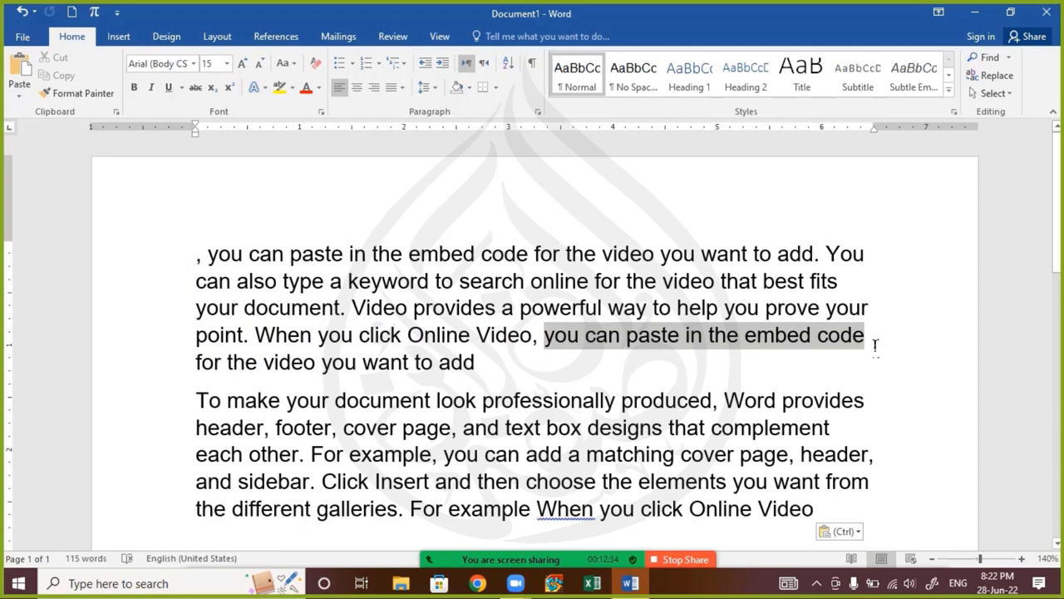
right_click(704, 337)
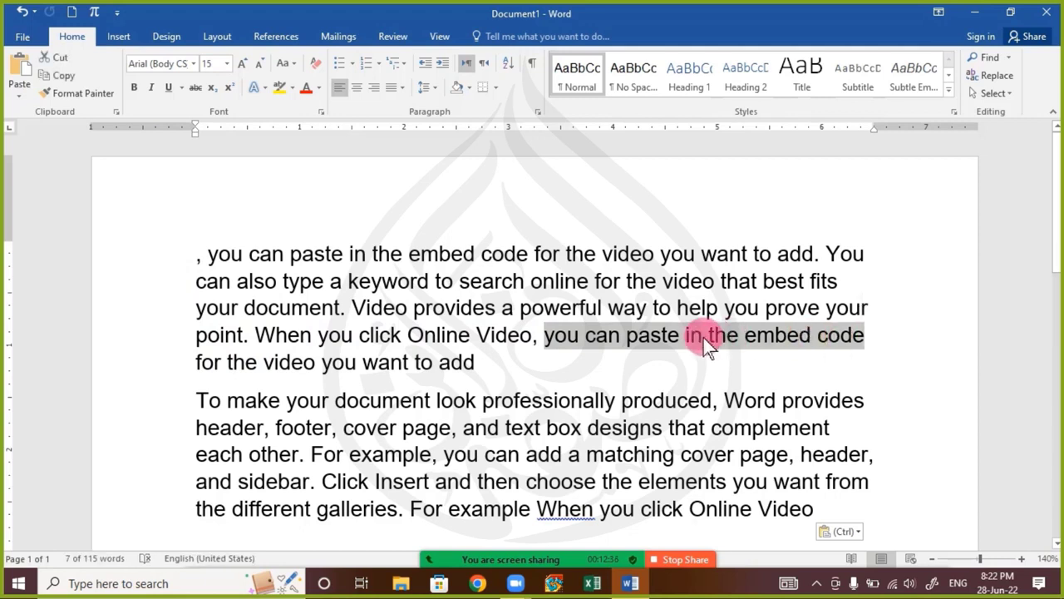
right_click(561, 337)
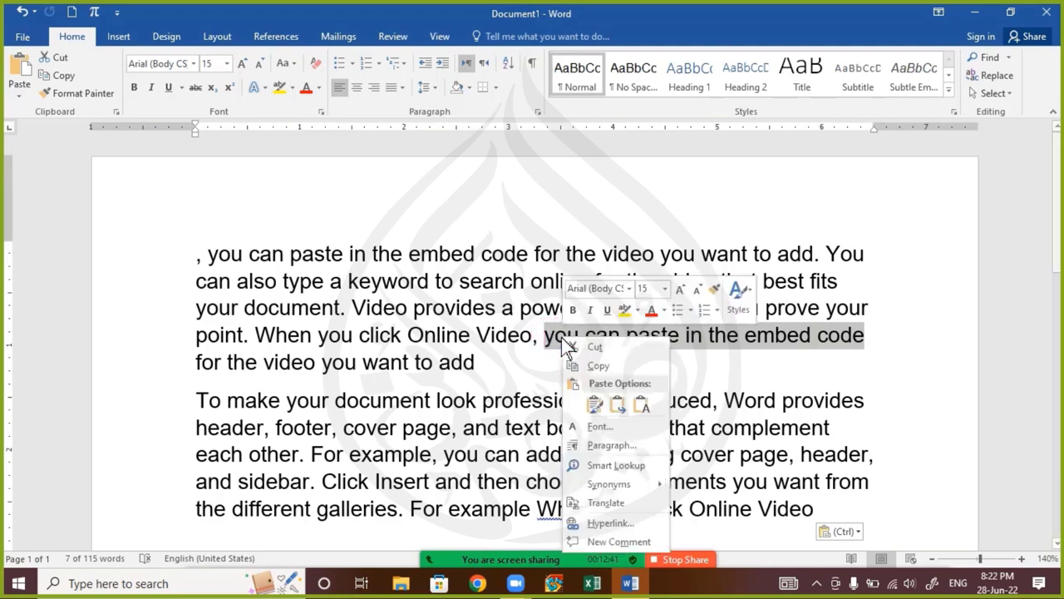
left_click(654, 348)
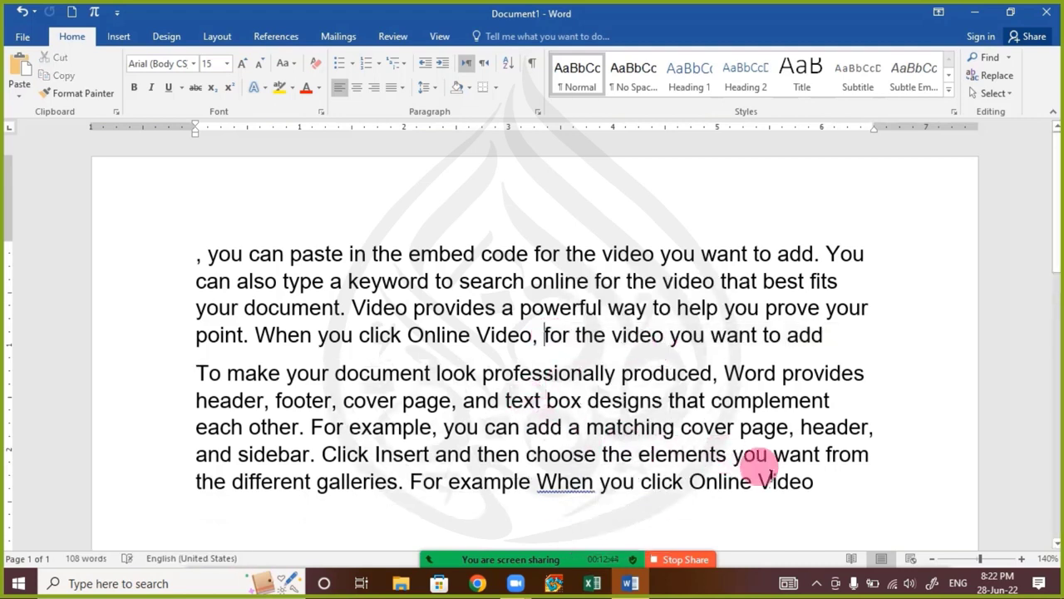
right_click(440, 429)
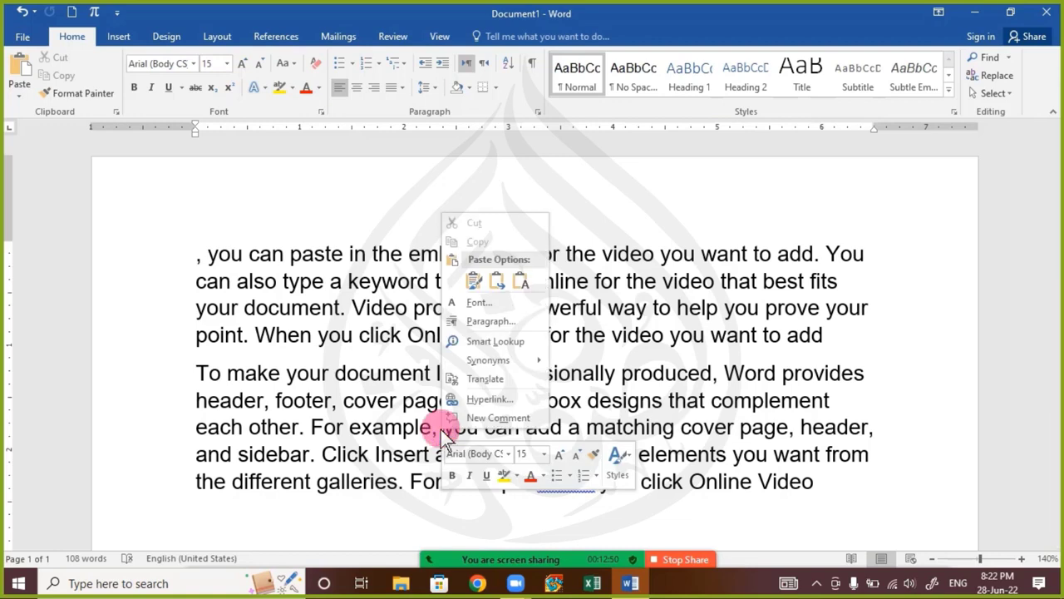
left_click(474, 281)
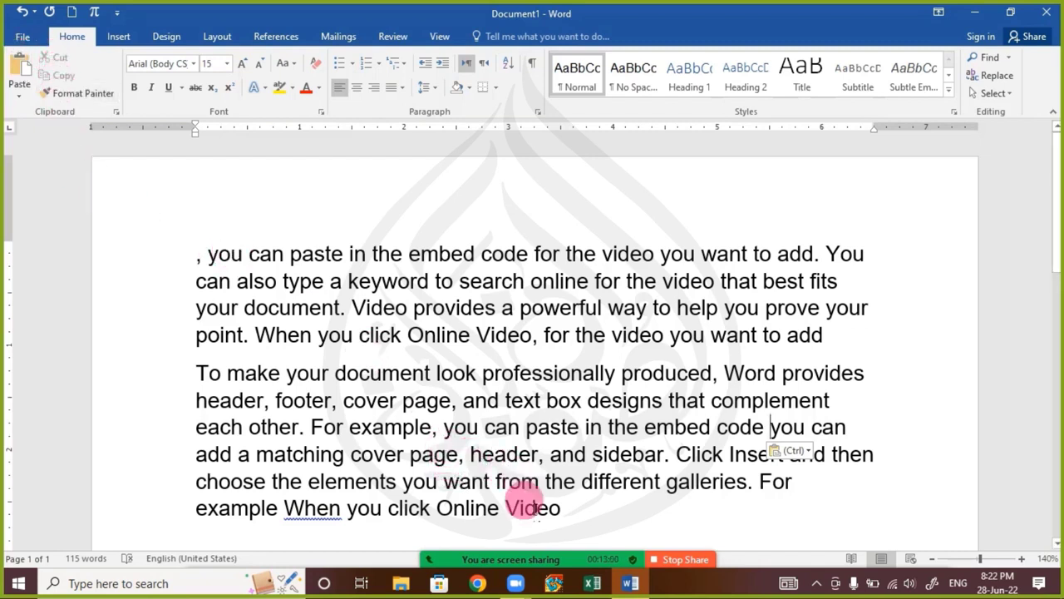
Copy "To make your document look professionally produced," from the second paragraph's start to that paragraph's end
left_click(347, 373)
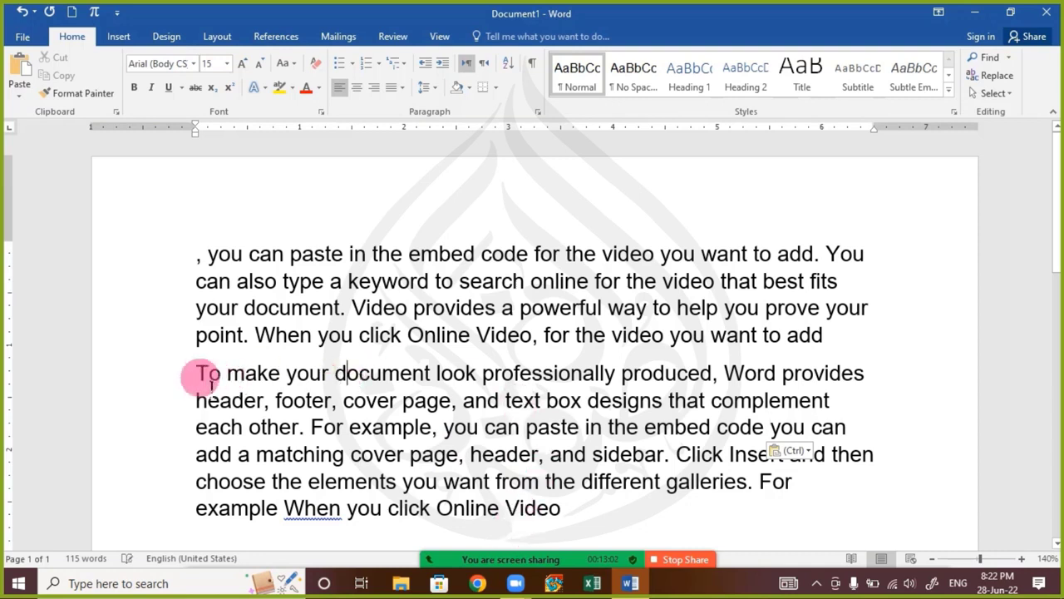
left_click_drag(199, 378, 721, 376)
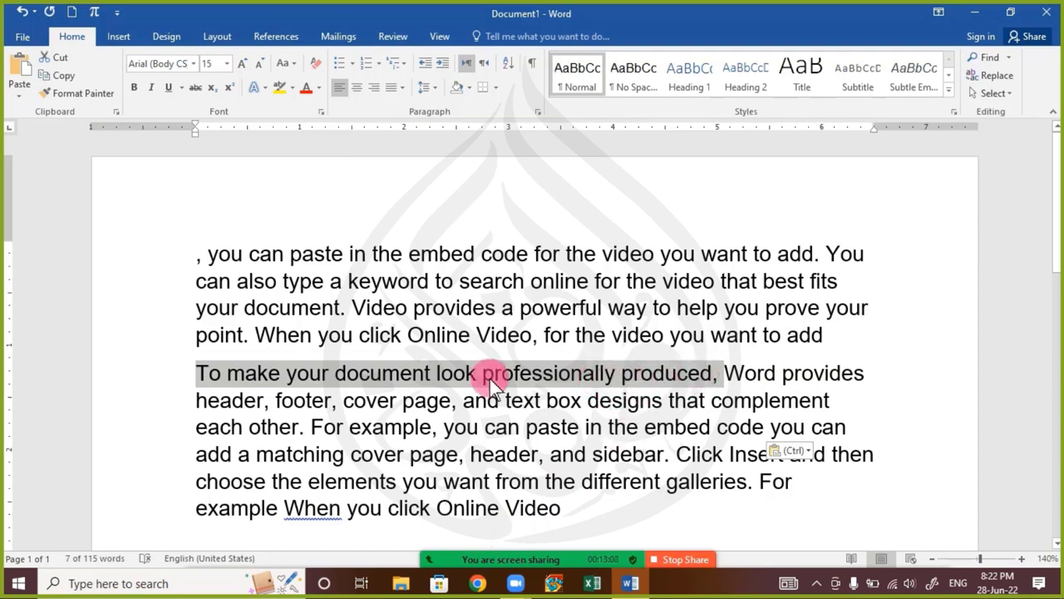
right_click(448, 370)
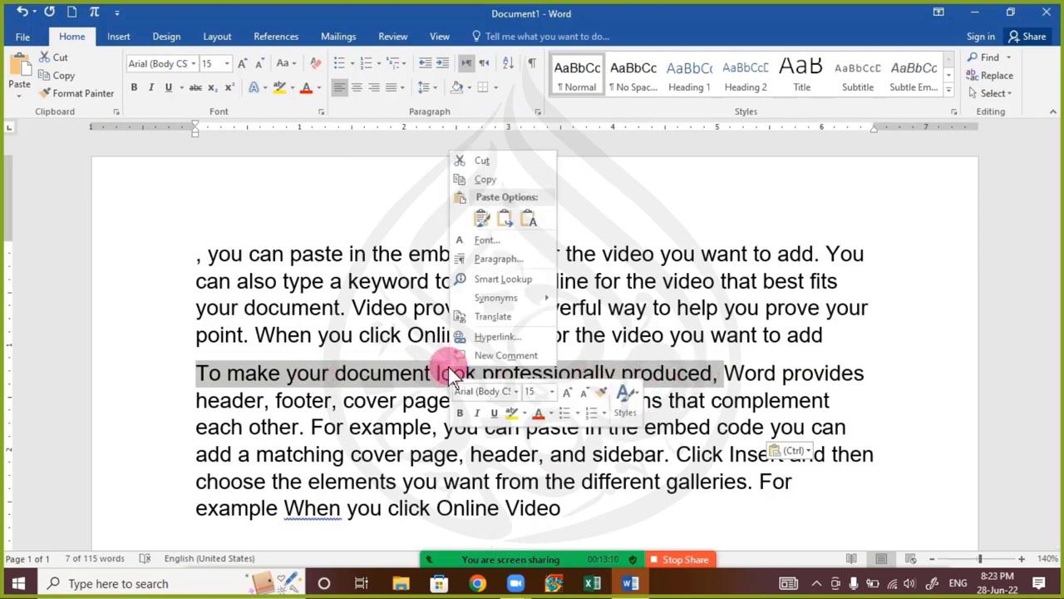
left_click(486, 180)
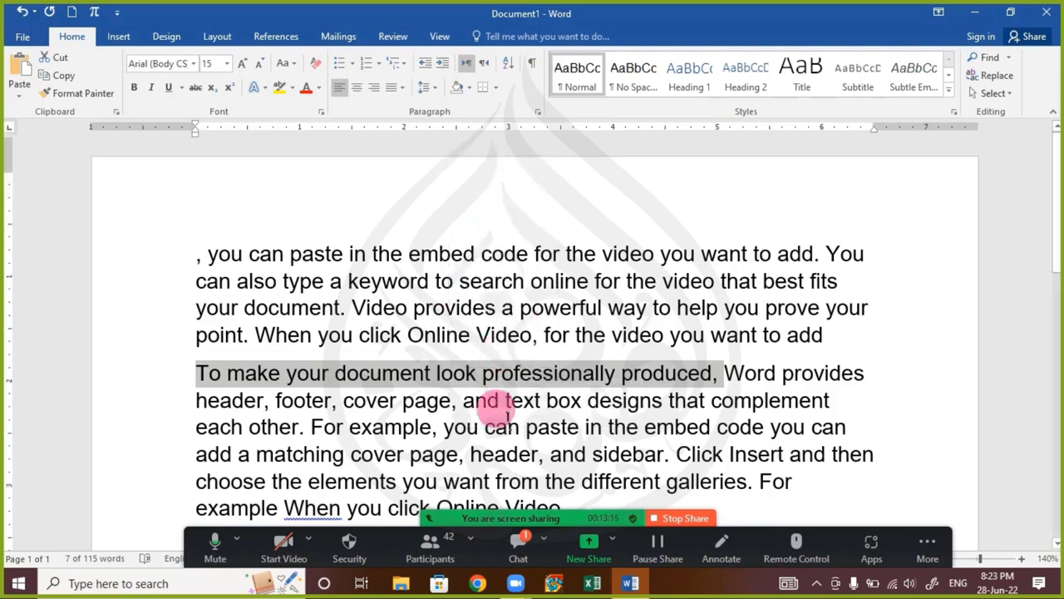
scroll(639, 385, "down", 3)
left_click(576, 307)
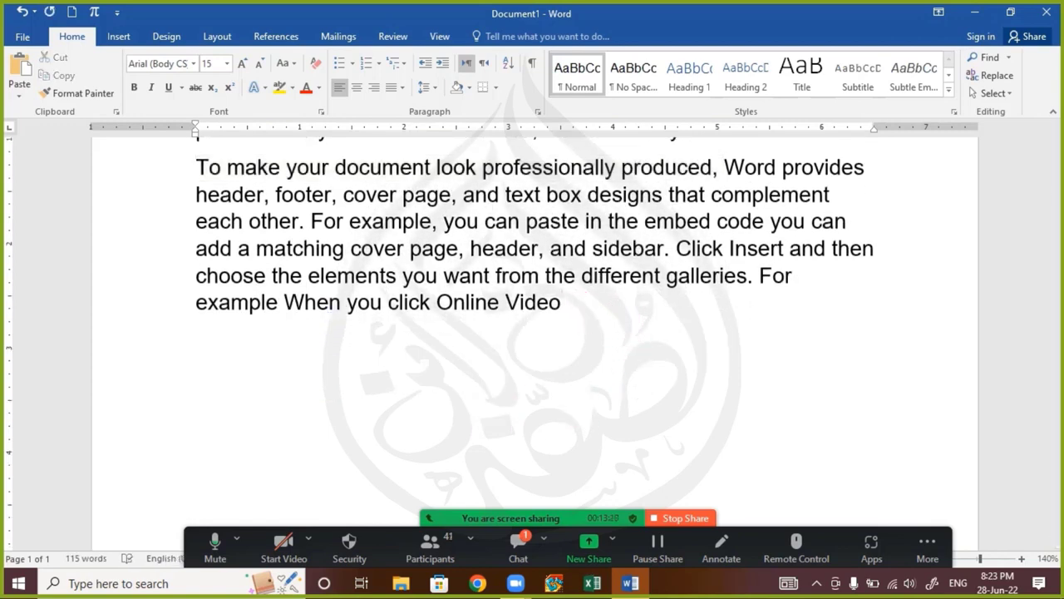
right_click(582, 310)
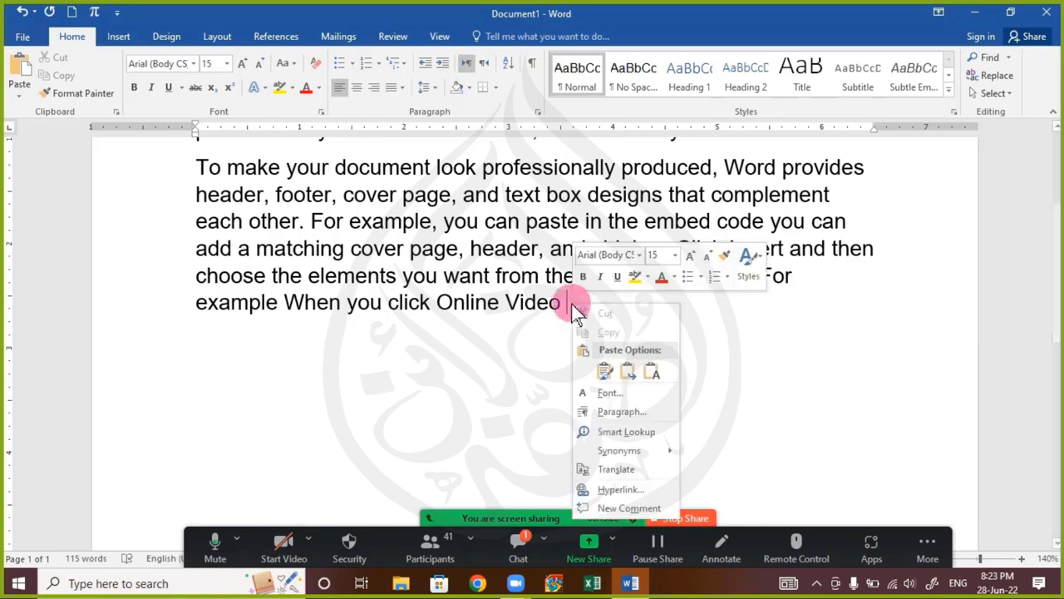
left_click(607, 374)
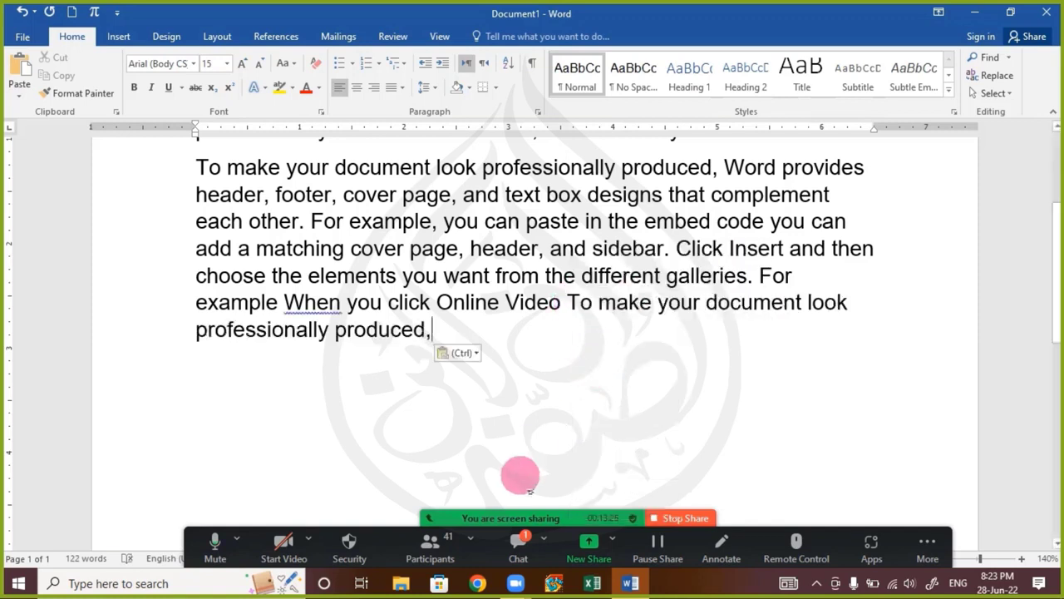
Read through the participants' latest replies in the enlarged Zoom chat, close it and return to the document
left_click(509, 556)
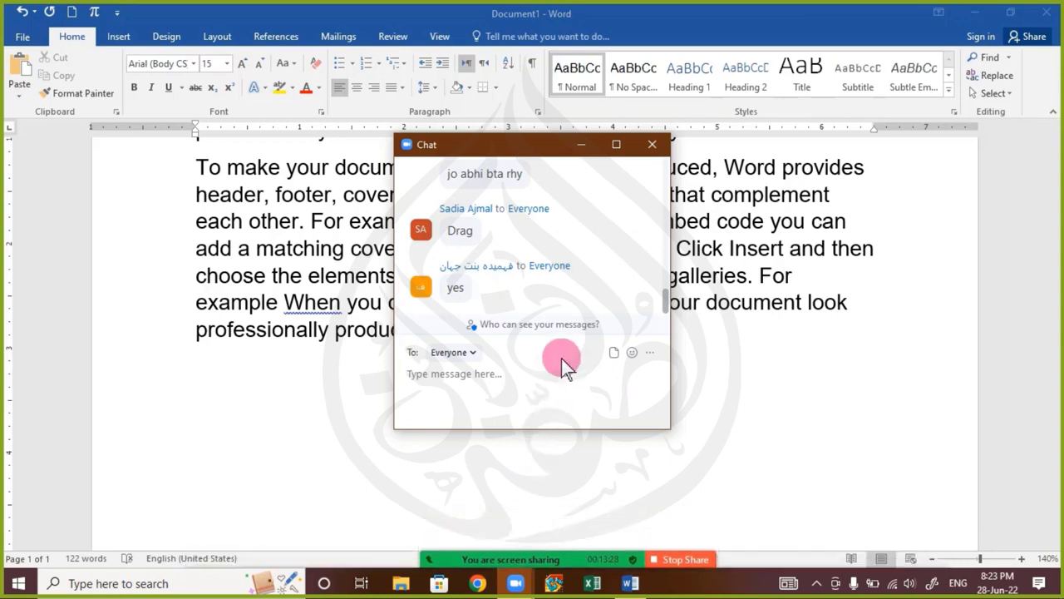
left_click(651, 146)
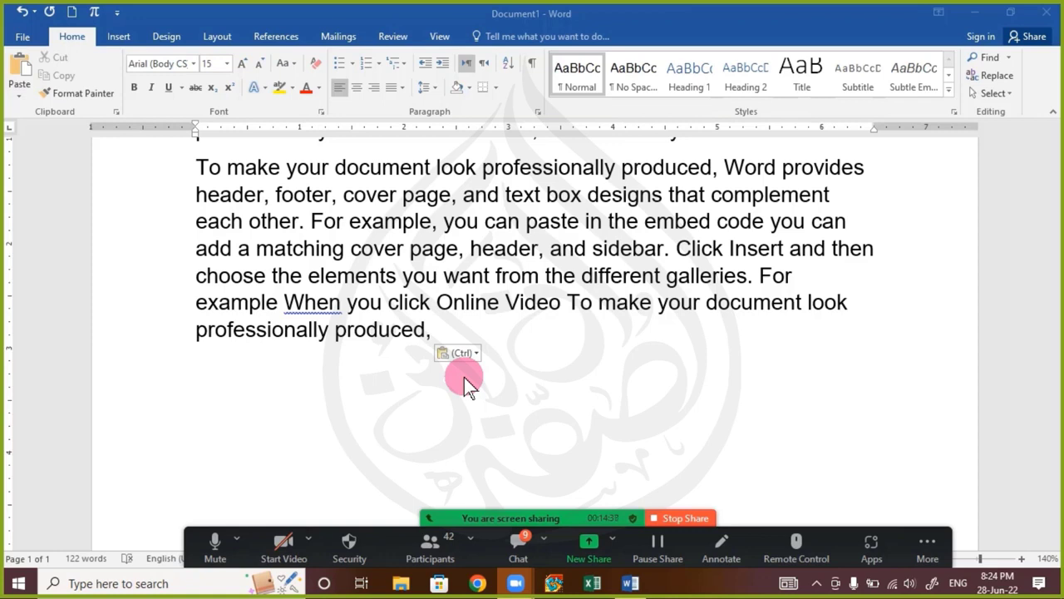
left_click(516, 550)
left_click(616, 144)
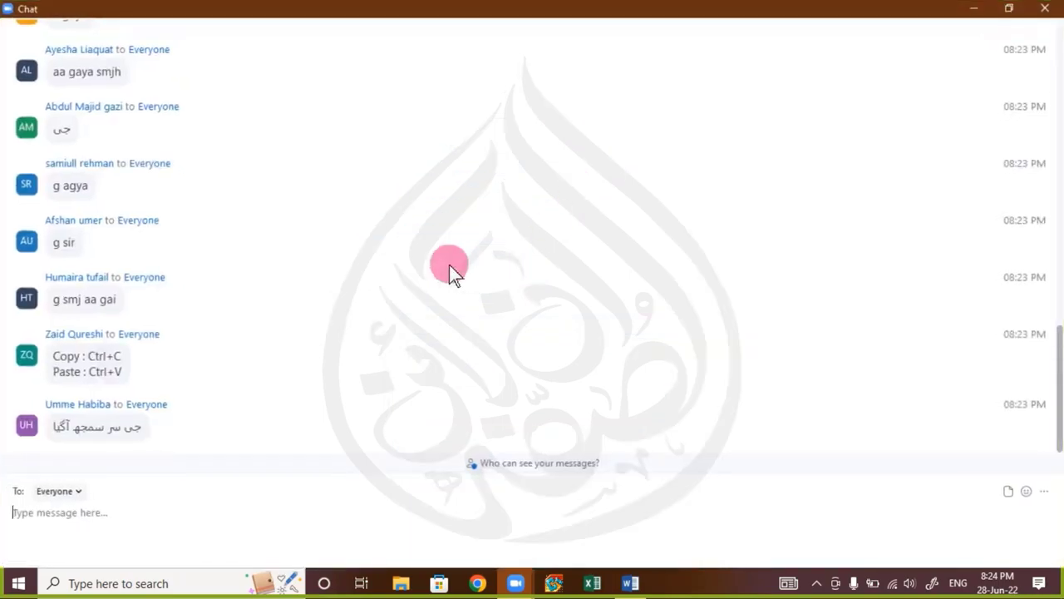
scroll(146, 308, "up", 2)
scroll(147, 298, "down", 2)
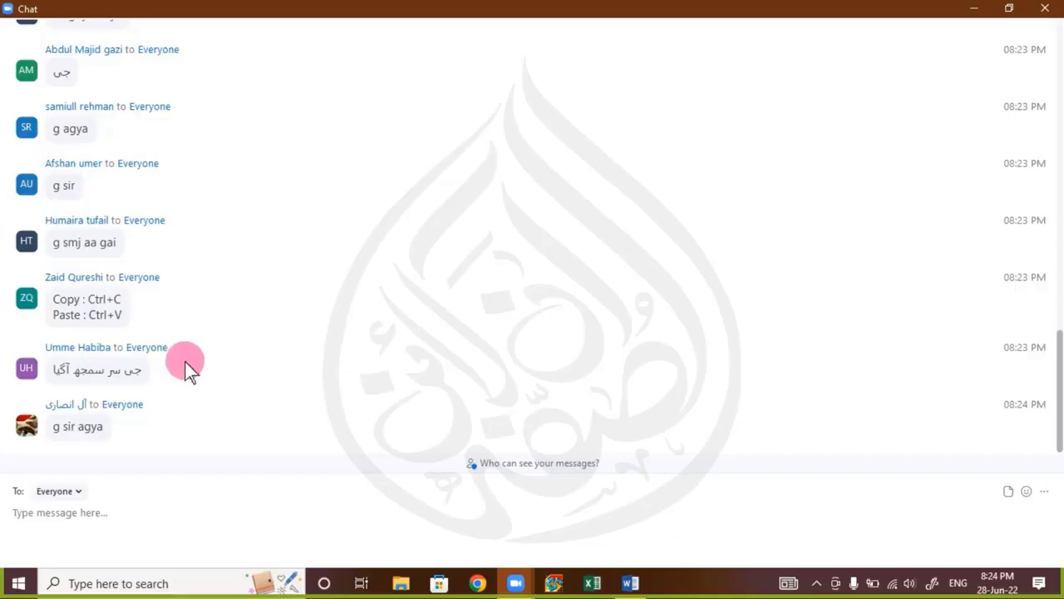
left_click(1045, 8)
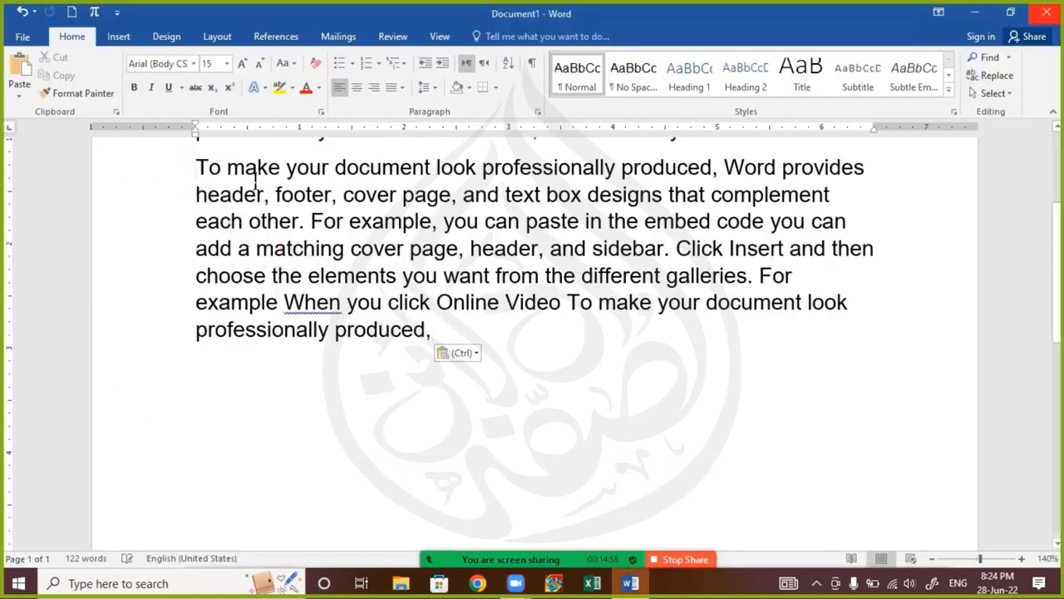
Replace all the document's text with one sample paragraph generated by =rand(1)
left_click_drag(197, 169, 578, 350)
scroll(283, 447, "up", 3)
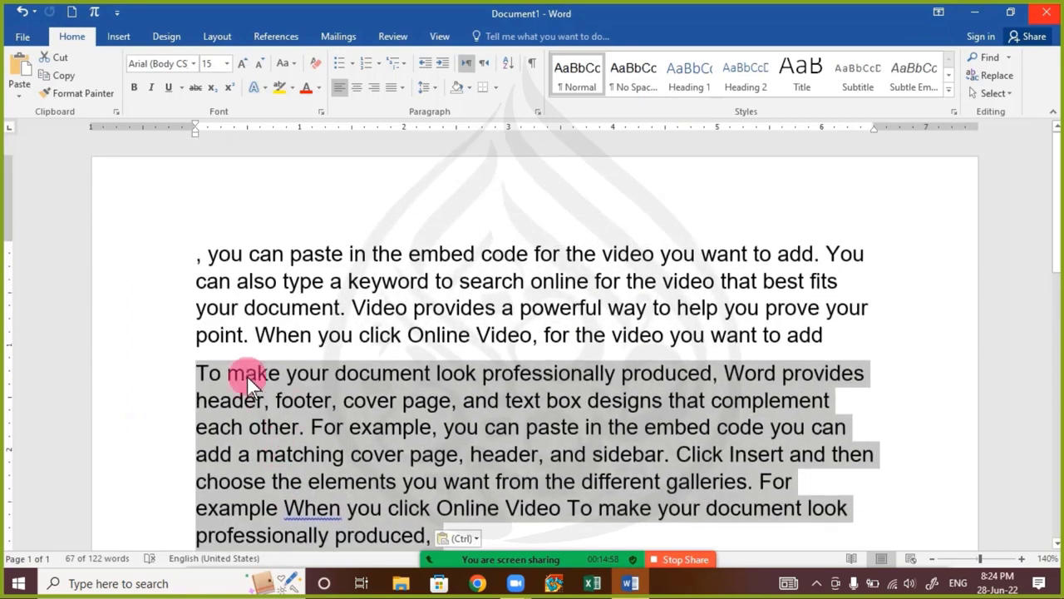
left_click_drag(202, 253, 420, 460)
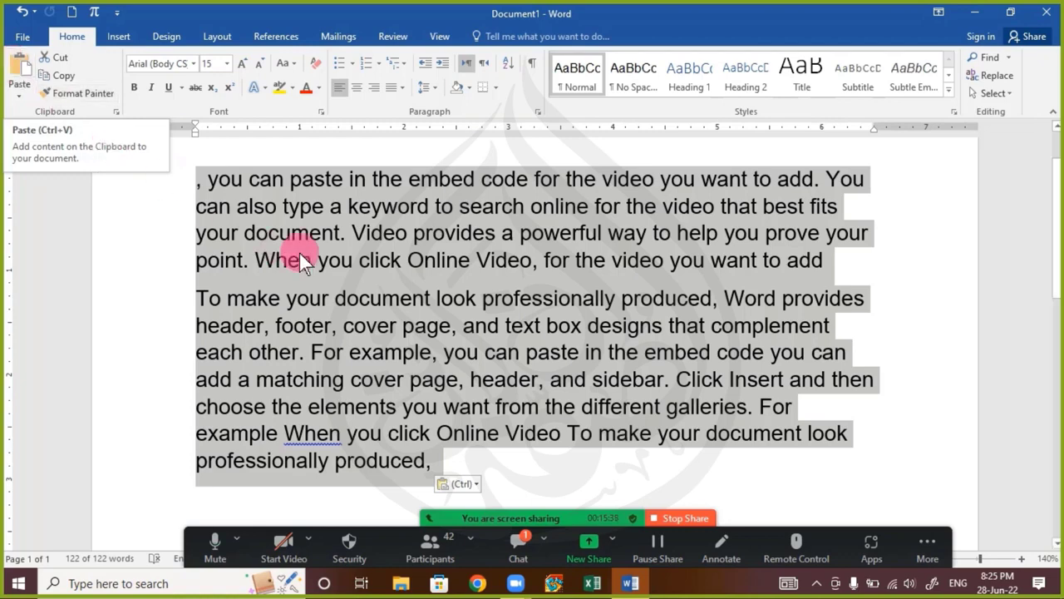
left_click(375, 260)
left_click_drag(465, 468, 171, 151)
type("=")
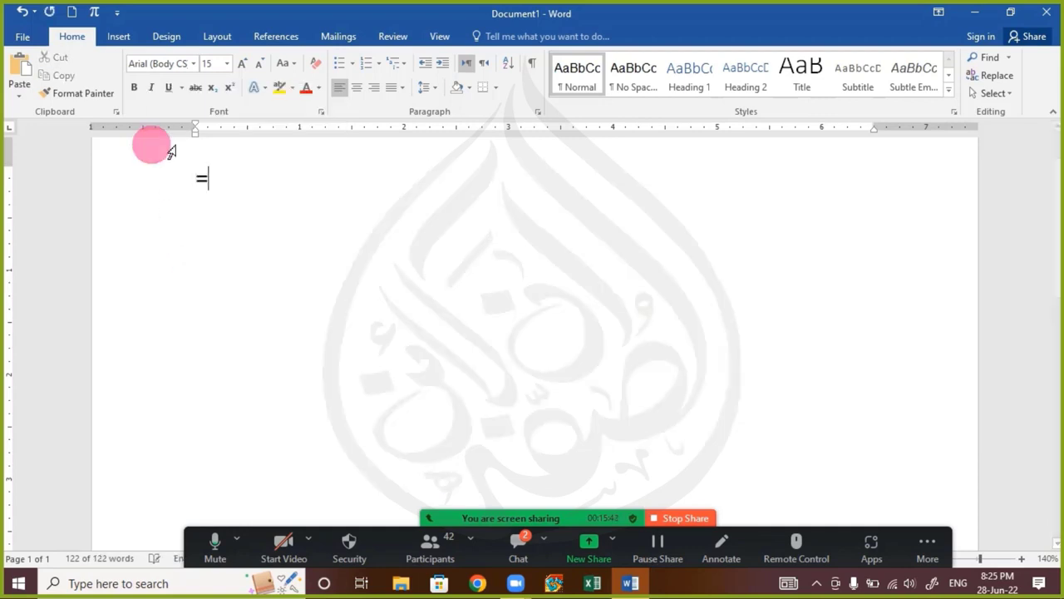
type("rand(1)")
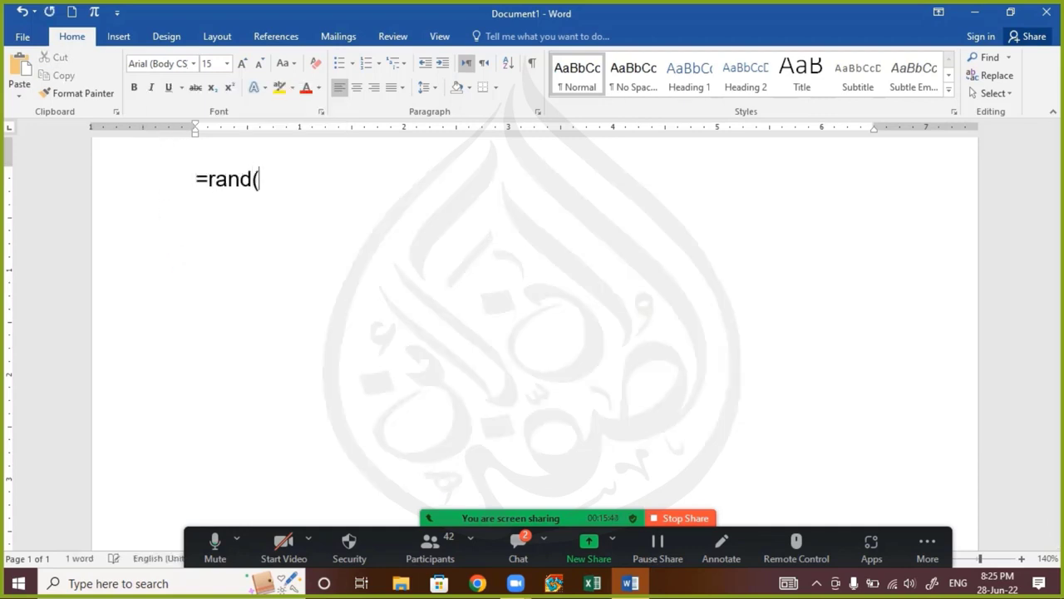
key("Left")
type("1")
key("Right")
key("Return")
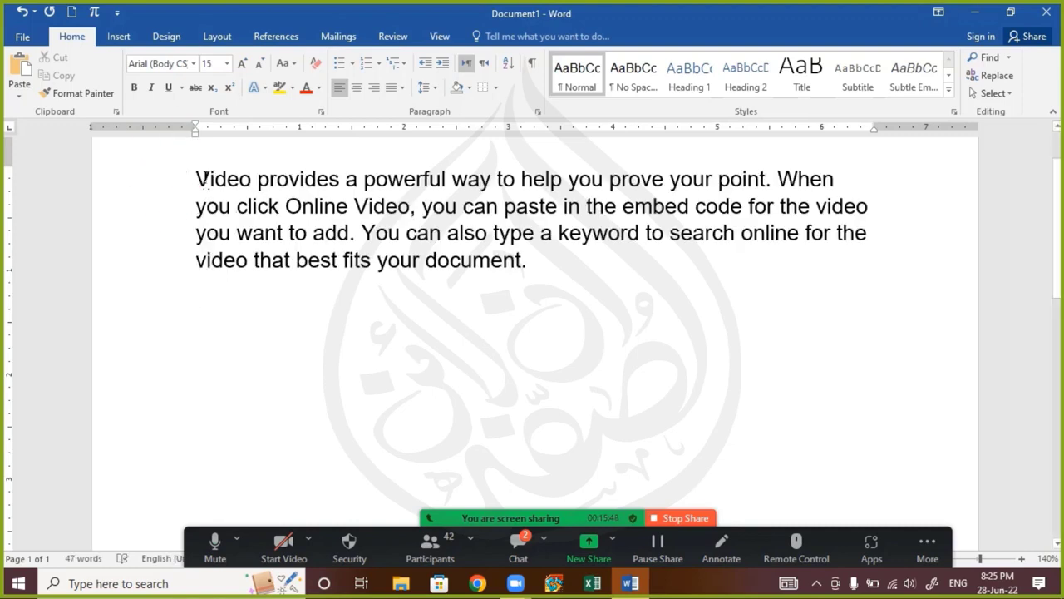
Set "Video provides a powerful way to help you prove your point" in the Monotype Corsiva font
left_click_drag(191, 193, 765, 181)
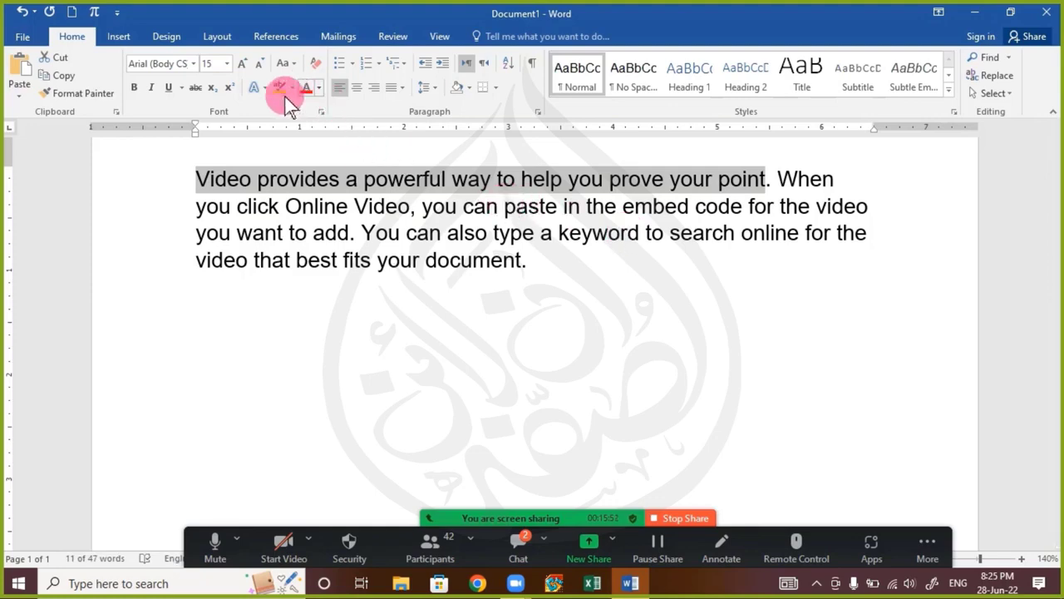
left_click(183, 64)
left_click(195, 64)
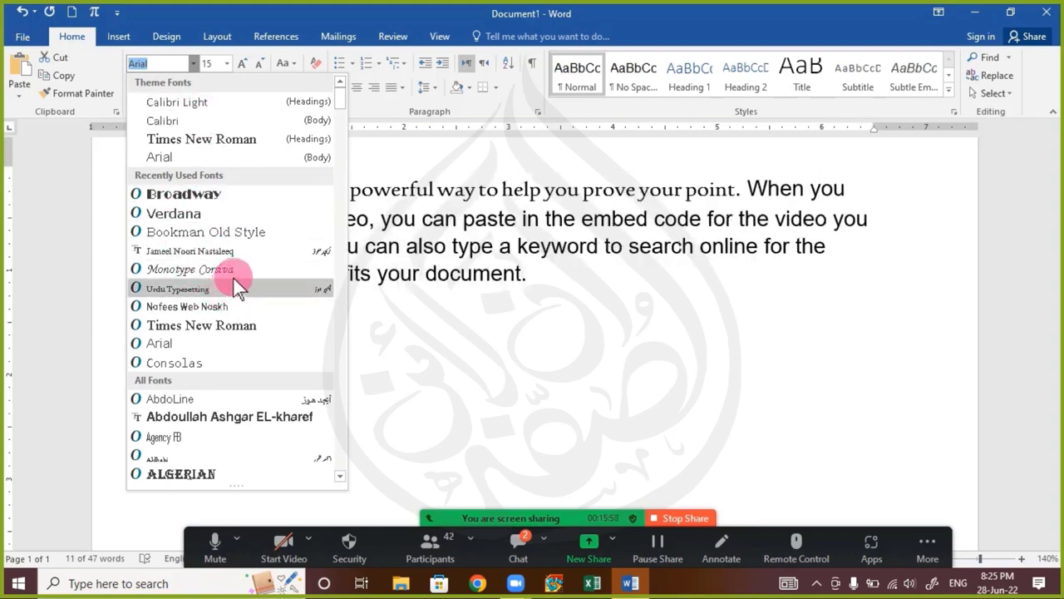
left_click(200, 269)
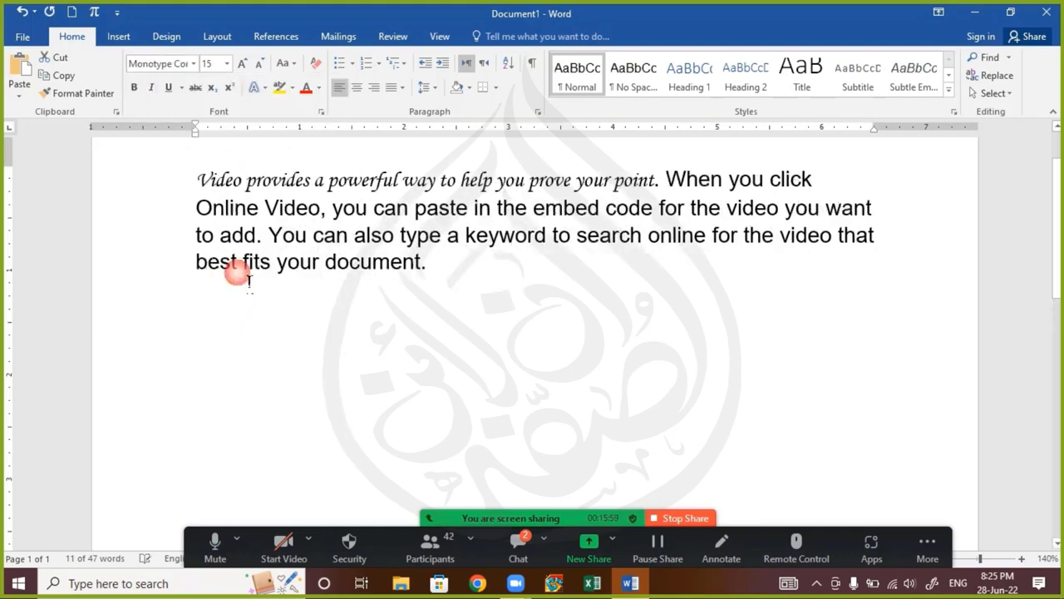
Colour the first sentence's text purple and give it a double underline
left_click(320, 88)
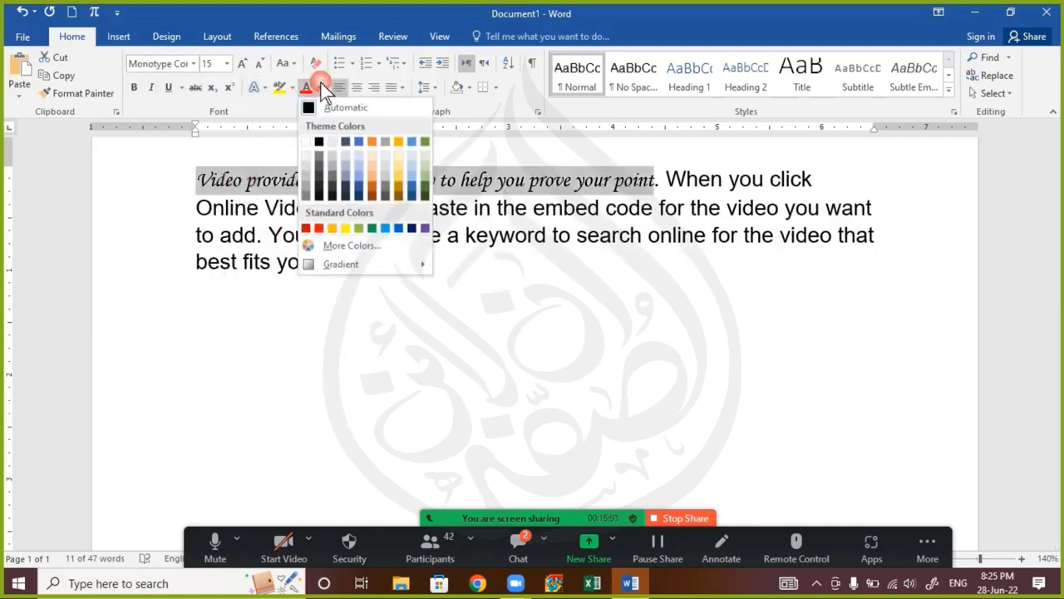
left_click(432, 237)
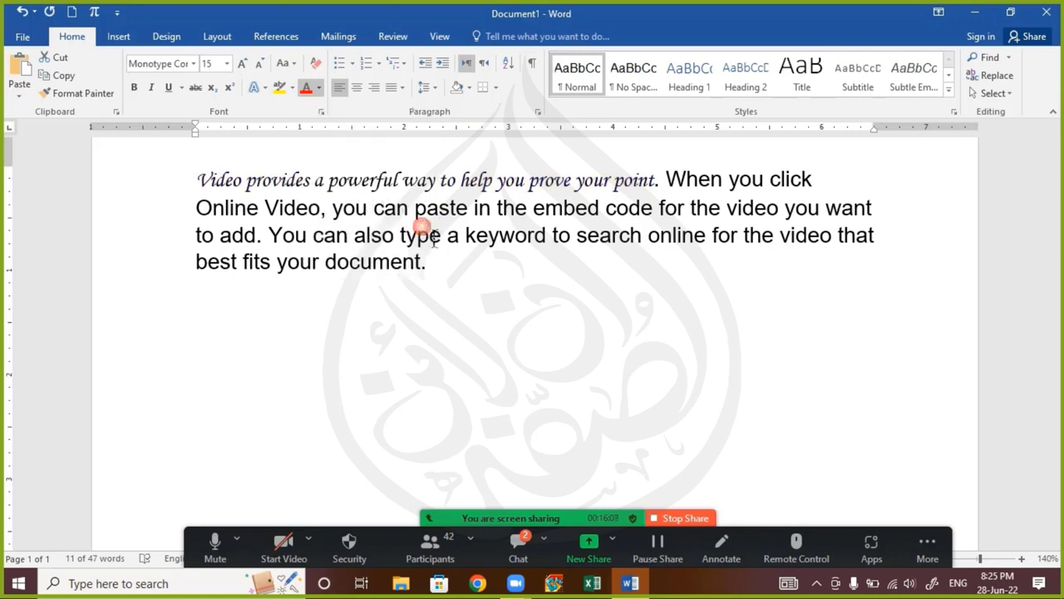
key("ctrl+shift+d")
left_click(337, 185)
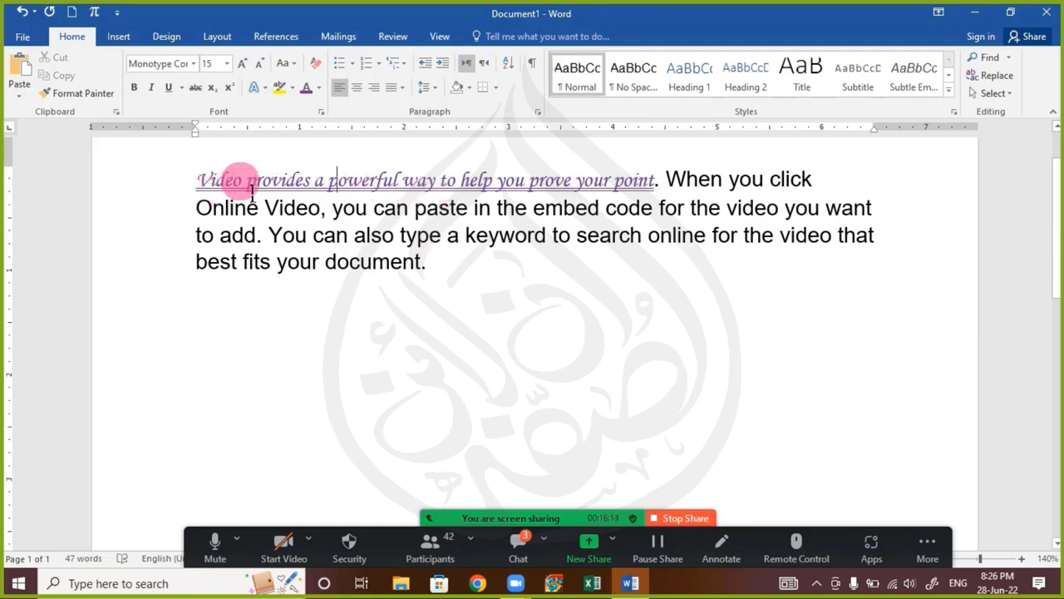
Copy the formatted first sentence without its period, paste it at the paragraph's end and show its paste options
left_click_drag(206, 184, 655, 185)
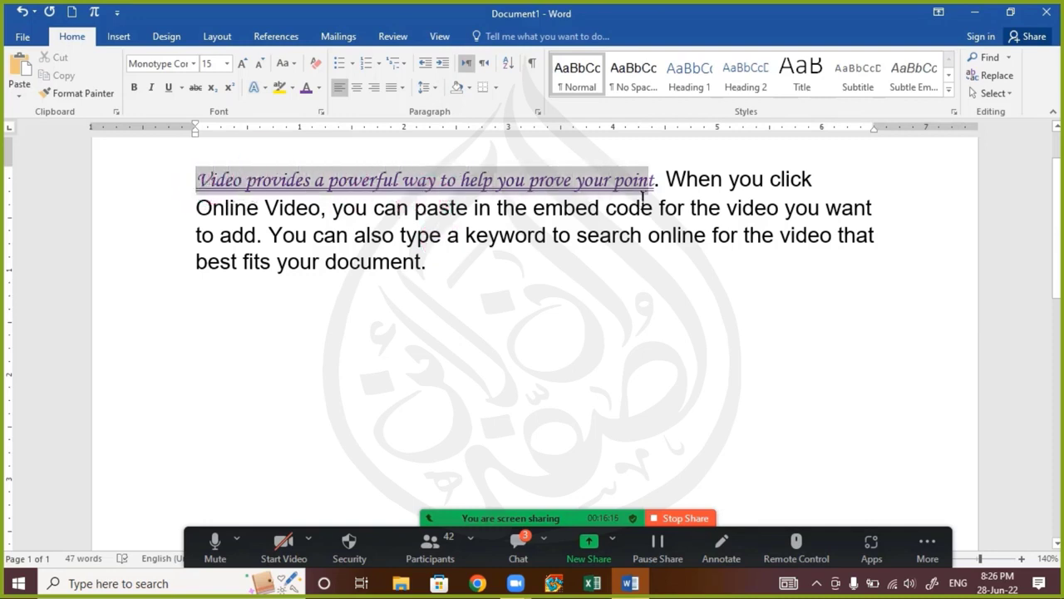
right_click(562, 190)
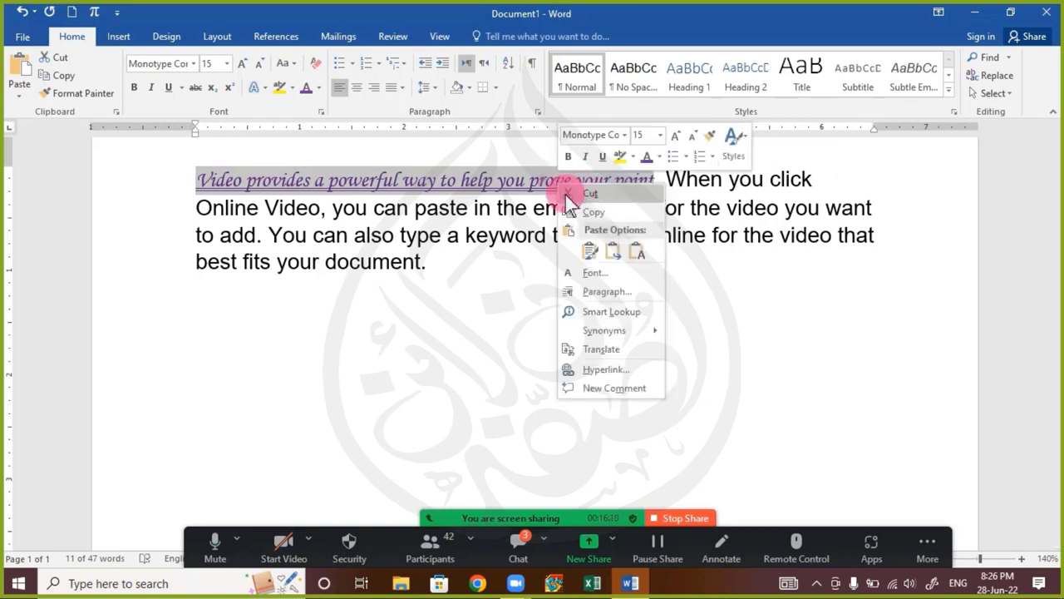
left_click(594, 213)
left_click(434, 263)
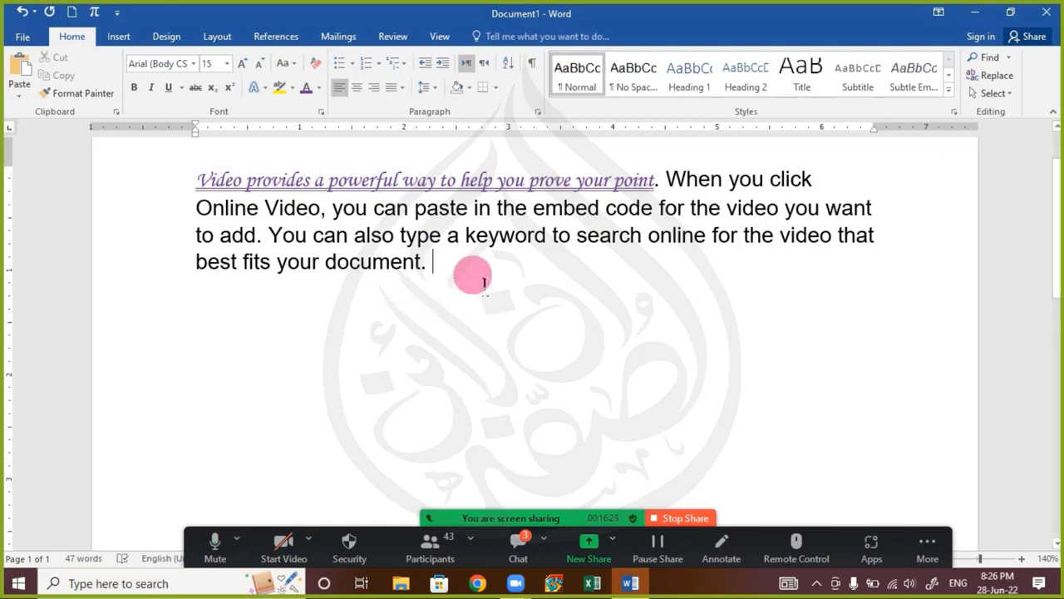
key("ctrl+v")
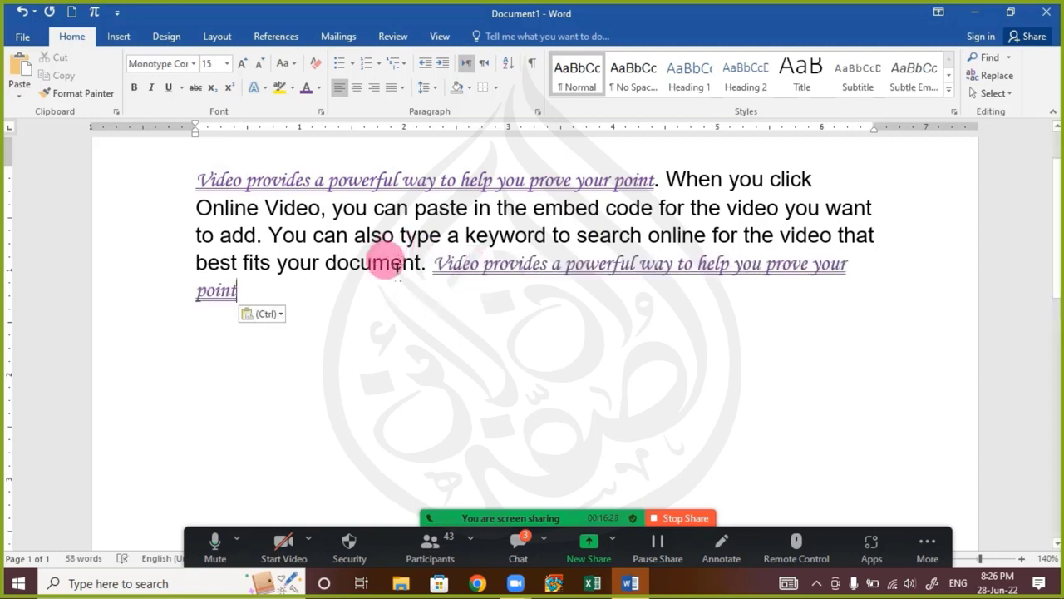
left_click(277, 315)
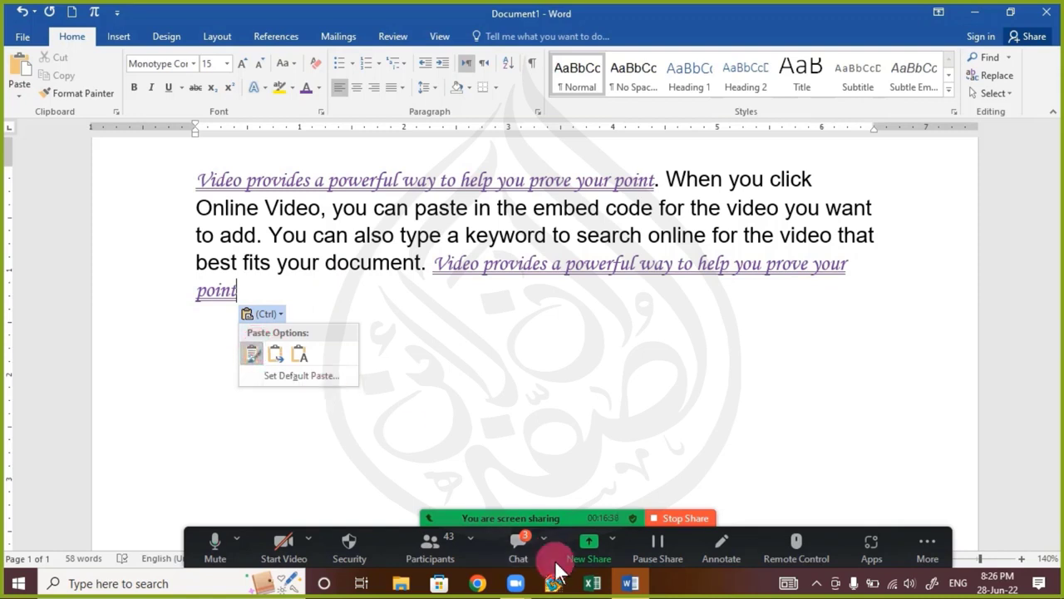
Send "=rand(3)" to everyone in the Zoom chat, check the replies and return to the document
left_click(516, 547)
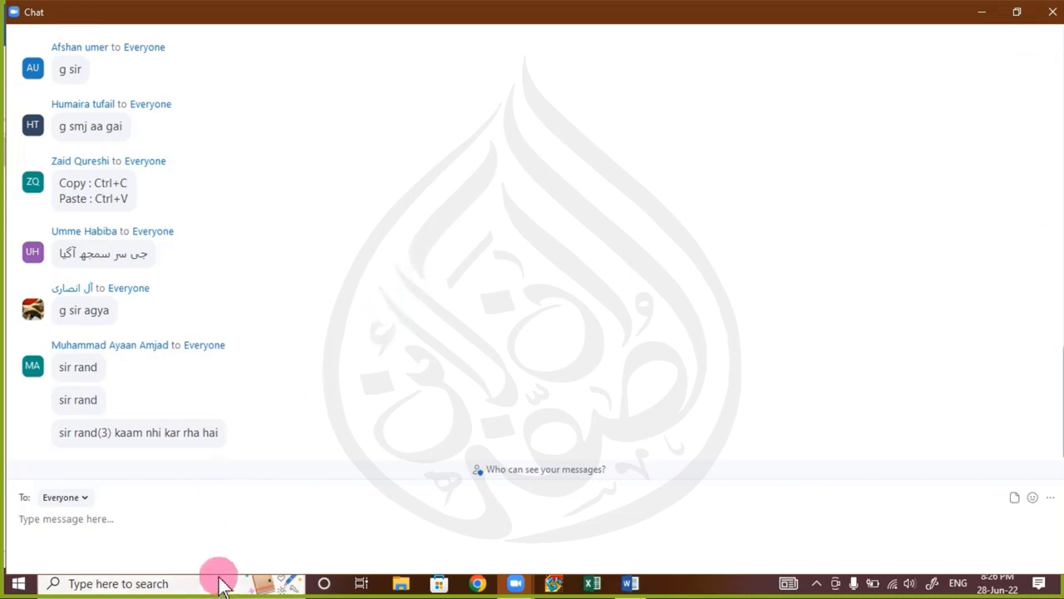
type("=ra")
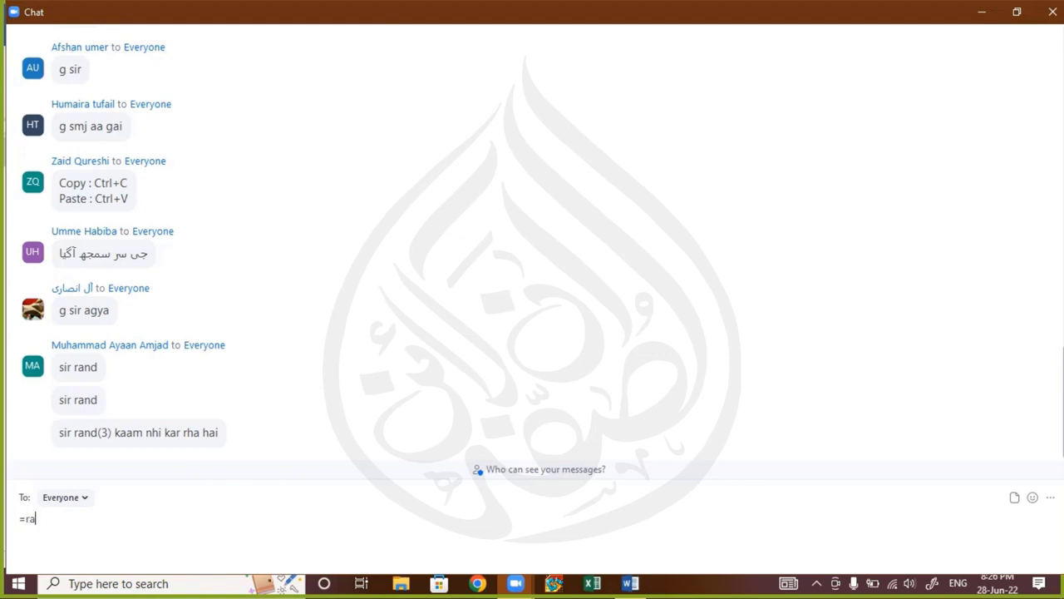
type("nd(3")
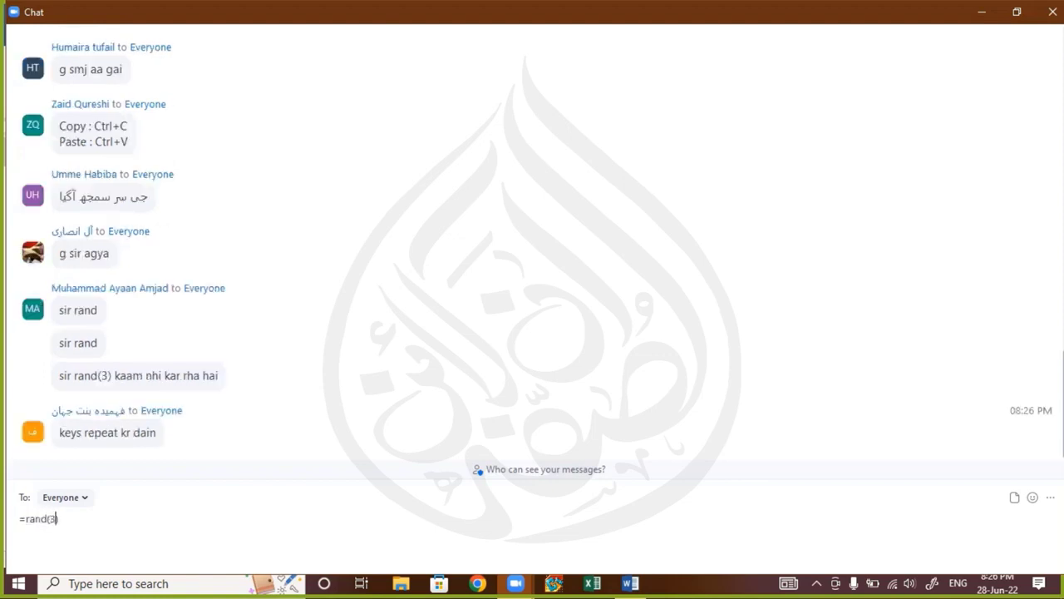
key("Return")
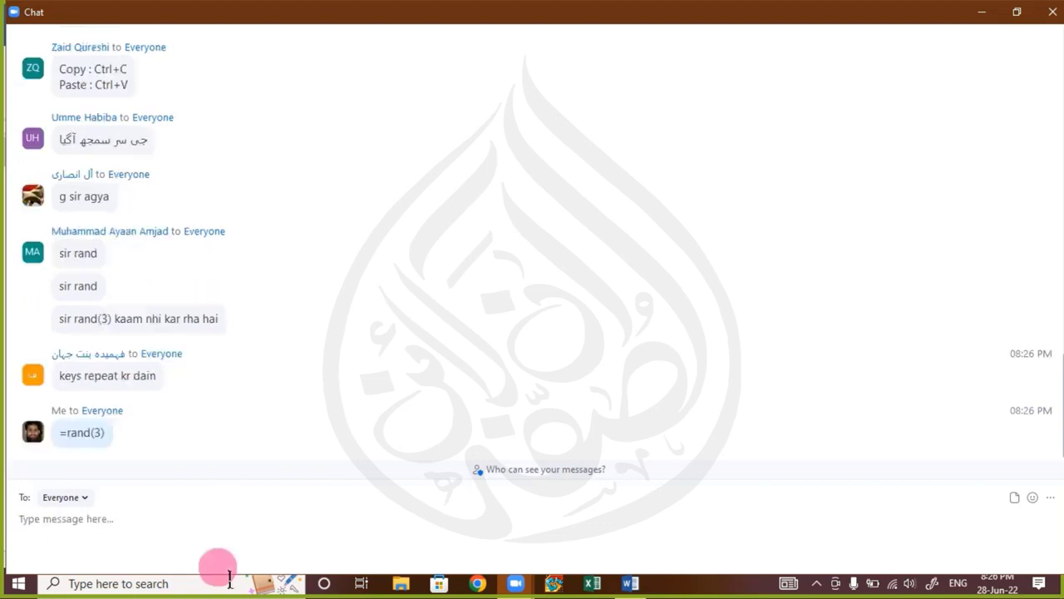
left_click(1052, 16)
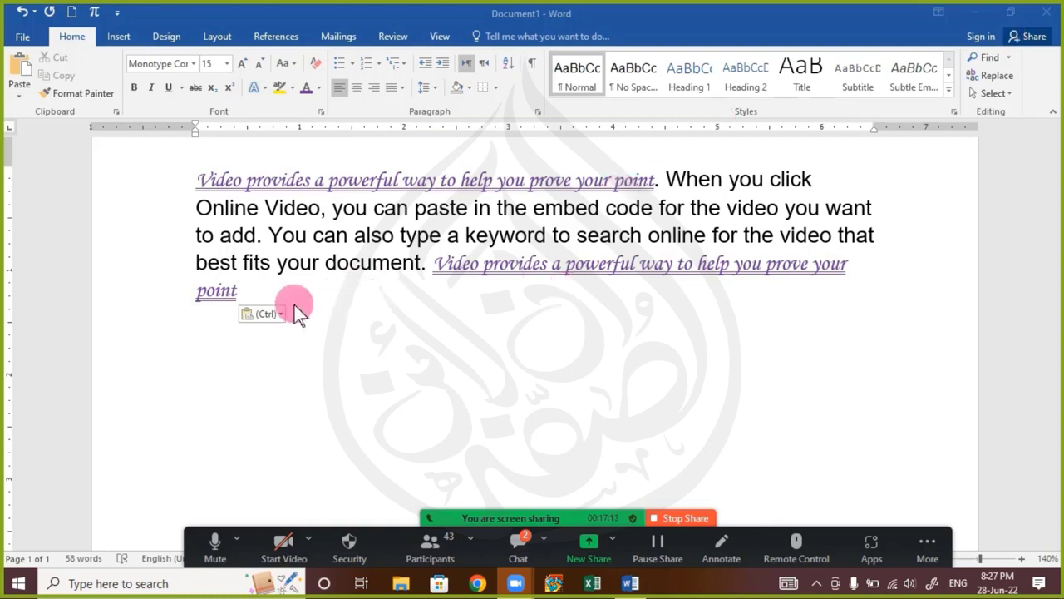
left_click(516, 541)
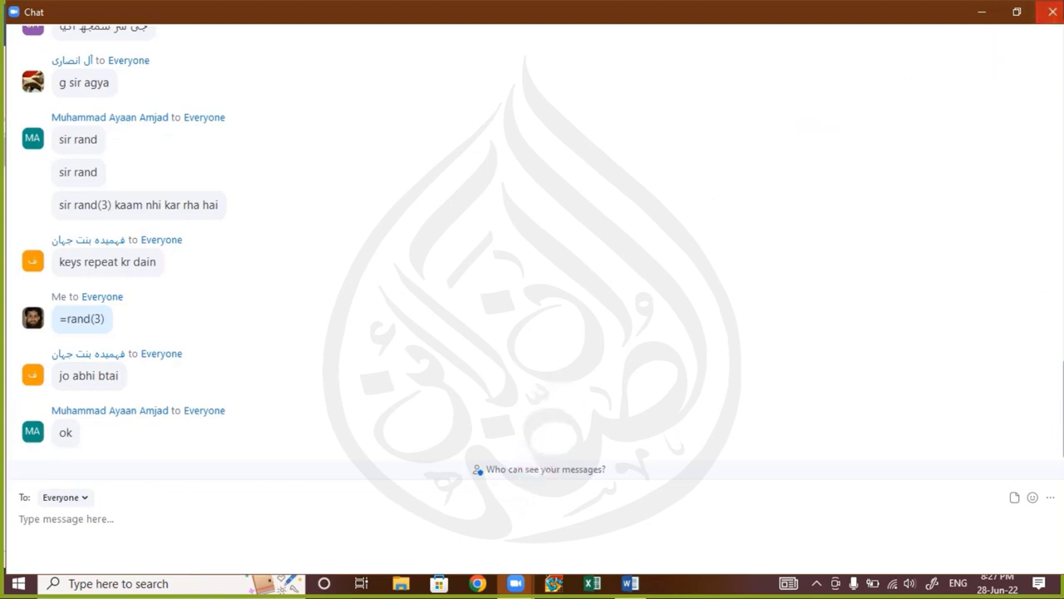
left_click(1052, 12)
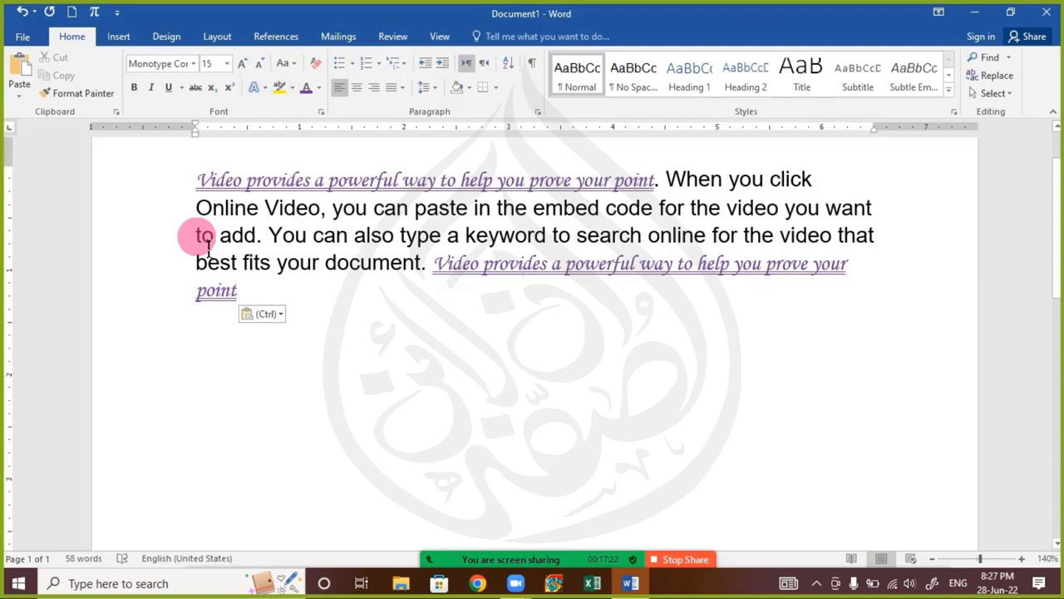
Undo the last paste, copy the formatted first sentence including its period and paste it at the paragraph's end
key("ctrl+z")
left_click_drag(203, 183, 668, 180)
right_click(612, 183)
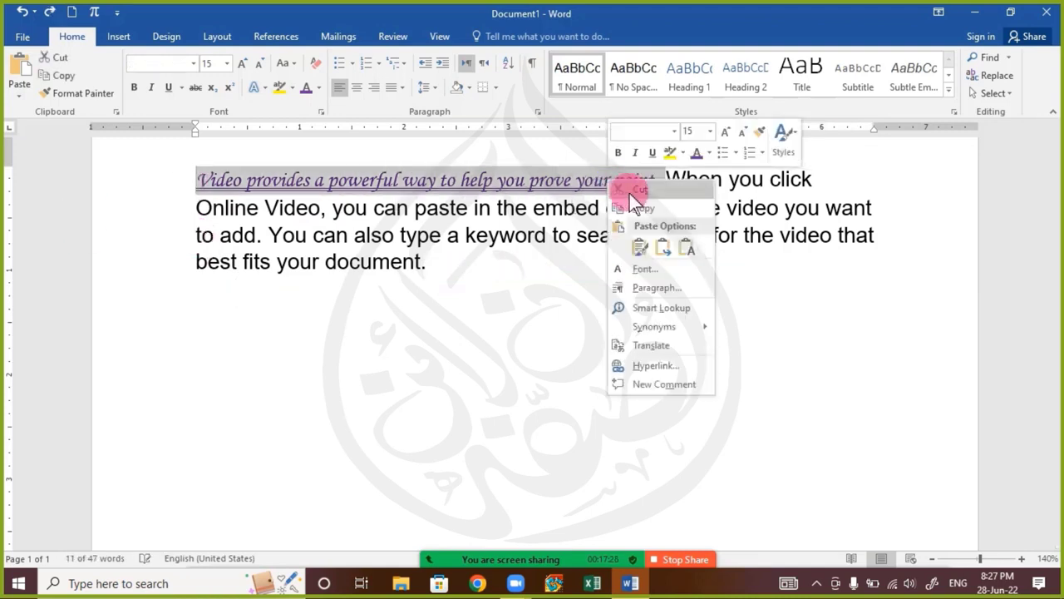
key("Escape")
left_click(441, 264)
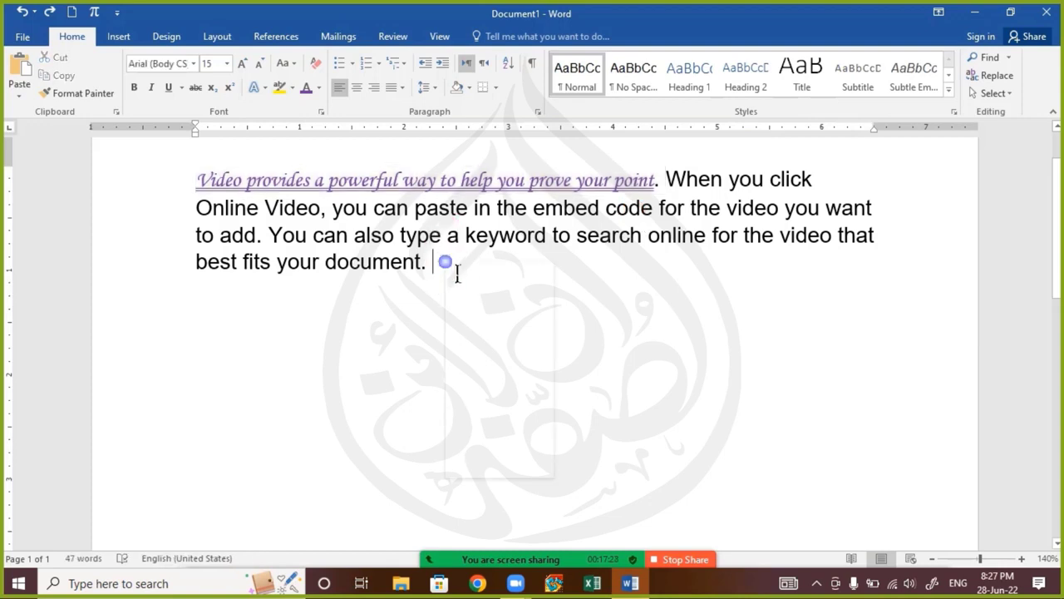
right_click(445, 265)
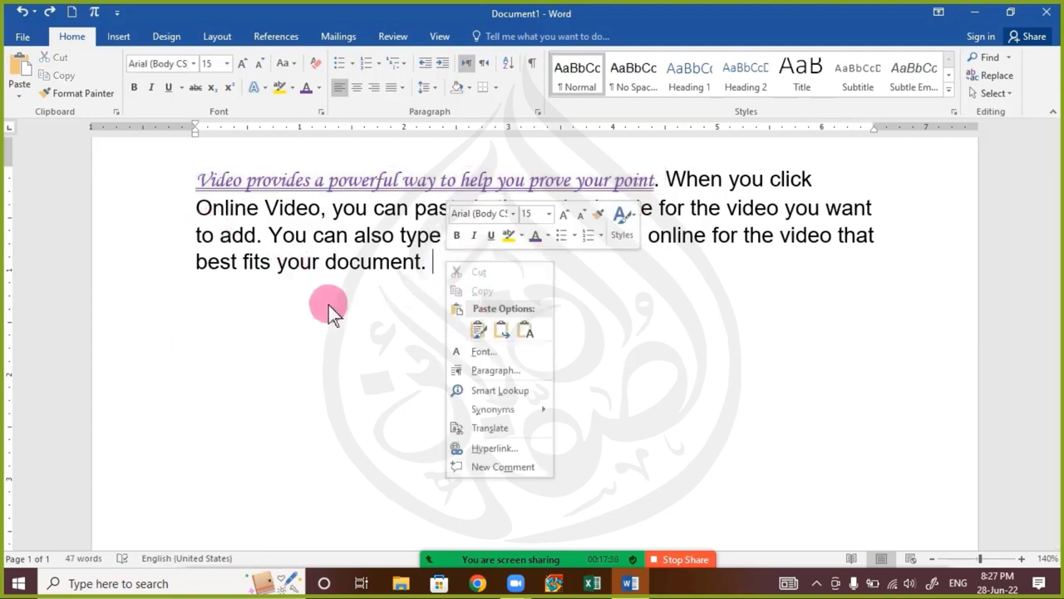
key("Escape")
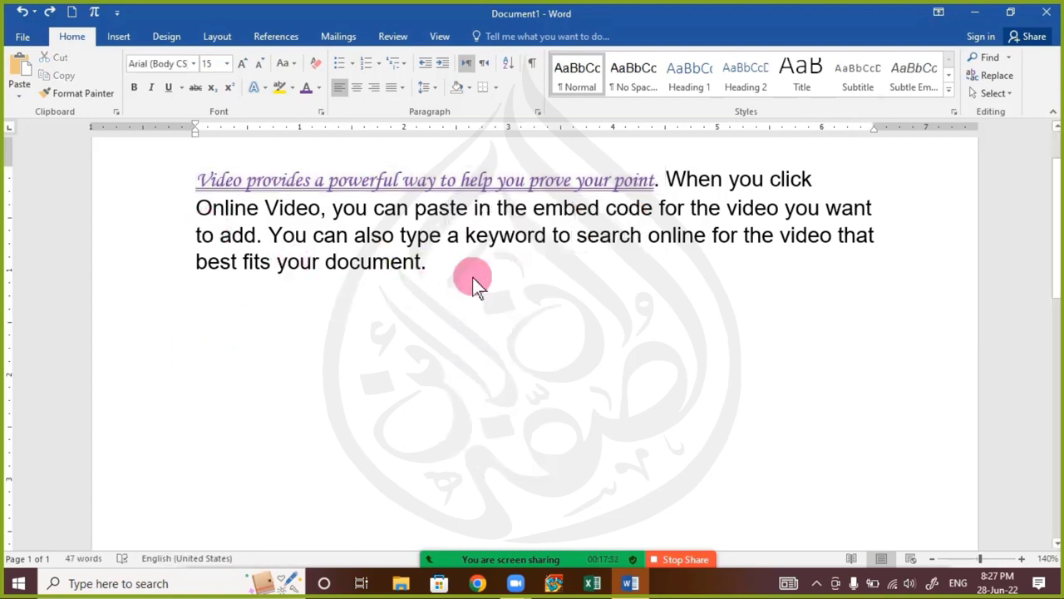
key("ctrl+v")
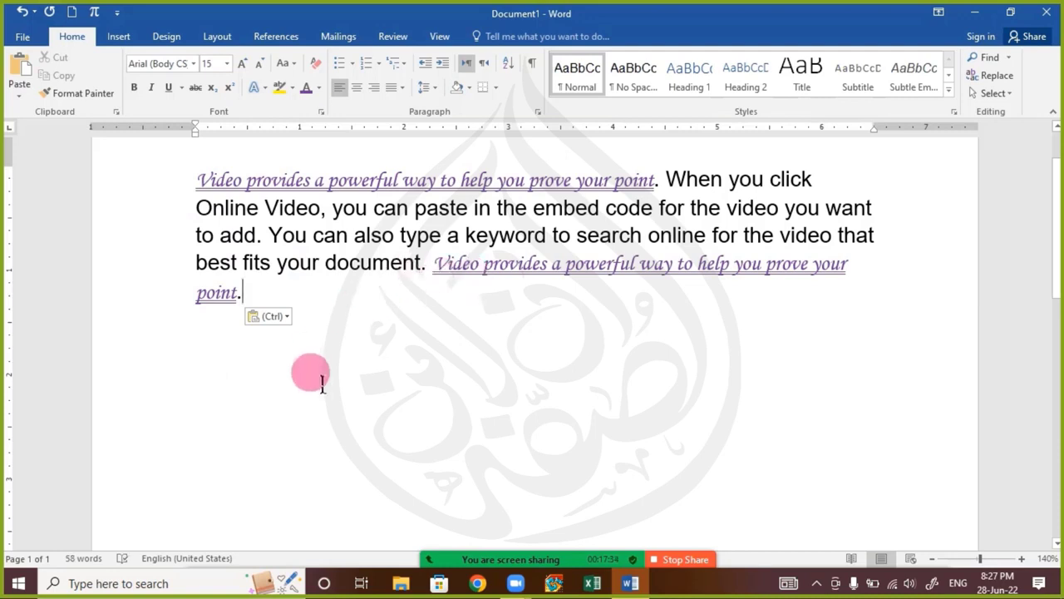
Examine the paste options offered for the pasted sentence and close them
left_click(283, 320)
left_click(280, 320)
left_click(280, 317)
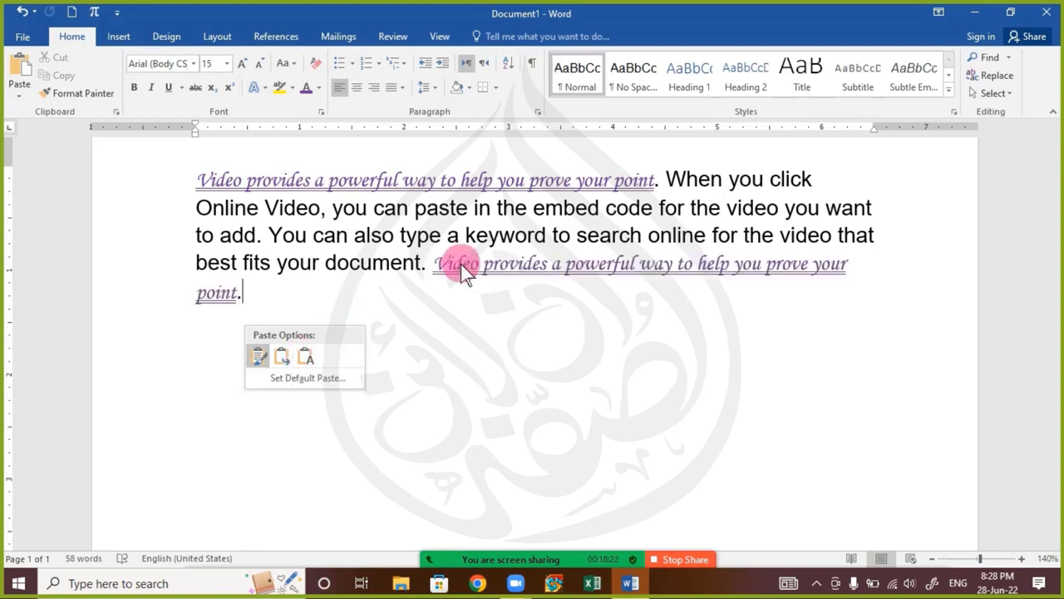
left_click(399, 290)
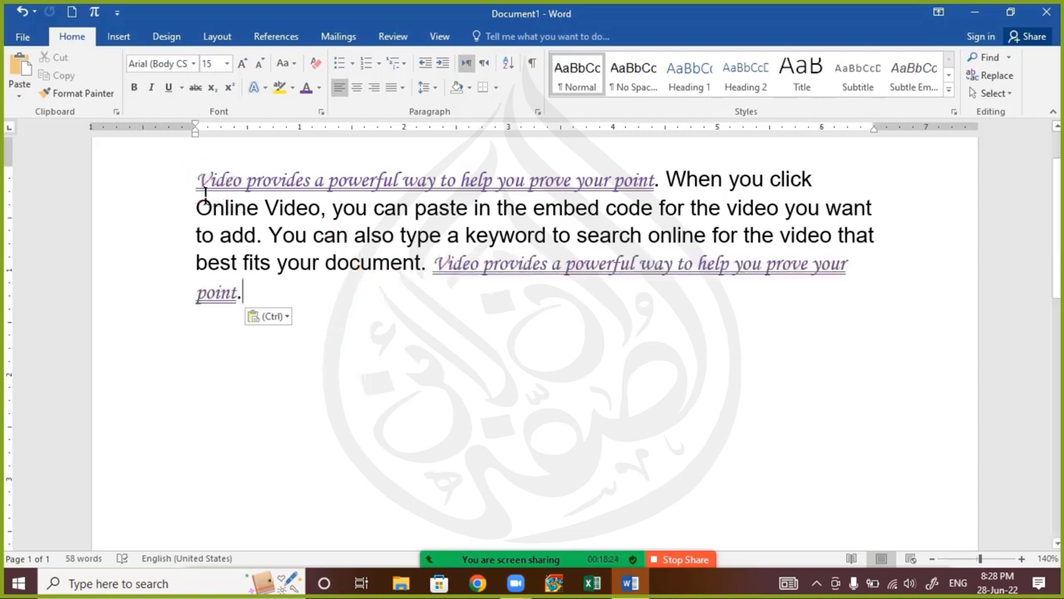
Apply the Keep Text Only paste option to the pasted sentence at the paragraph's end and select that sentence
left_click_drag(197, 182, 657, 184)
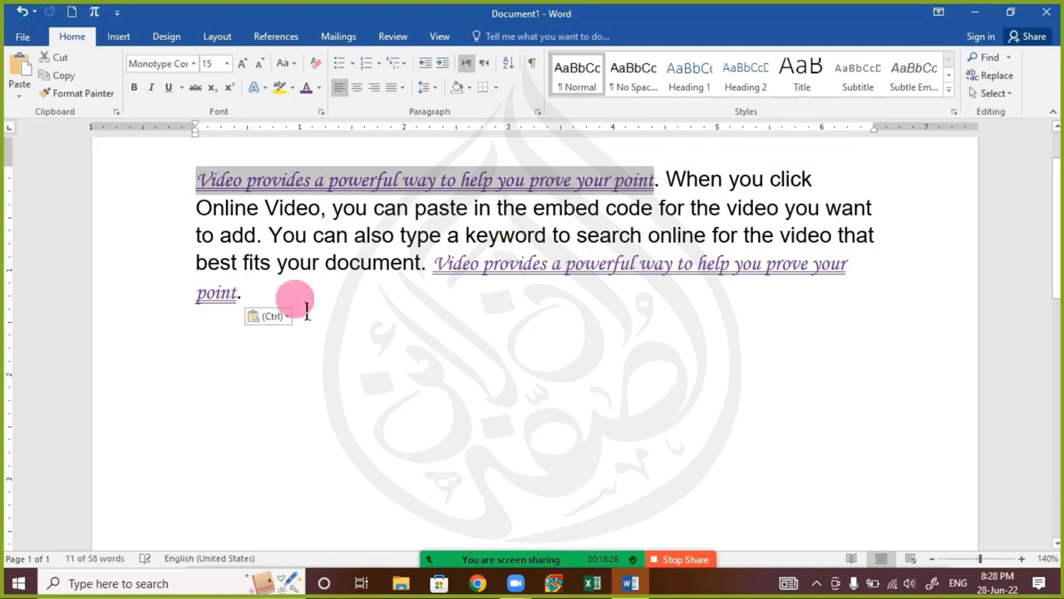
left_click(270, 316)
left_click(248, 292)
left_click(250, 294)
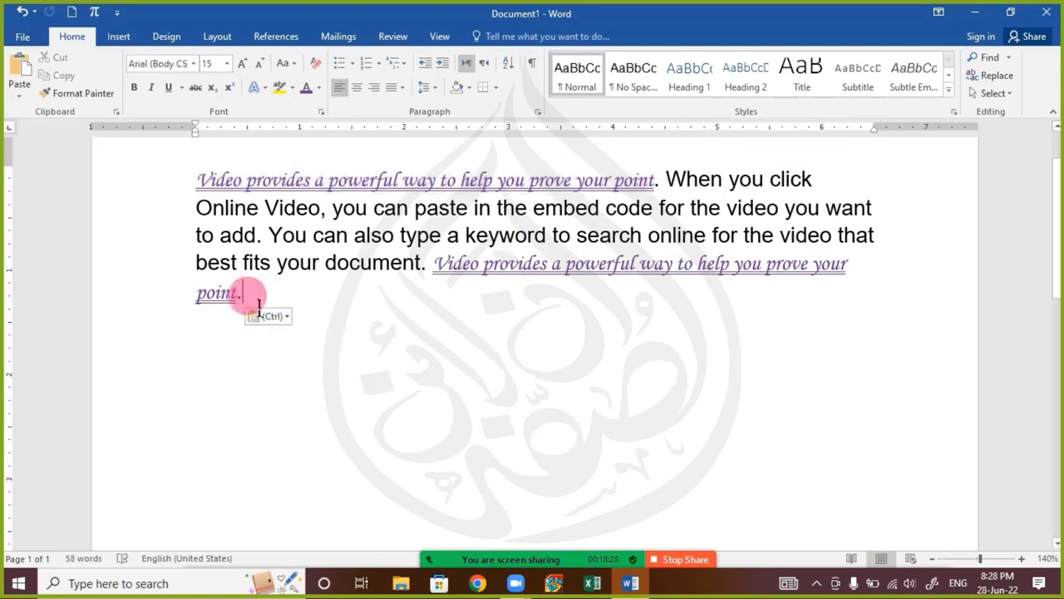
left_click(267, 316)
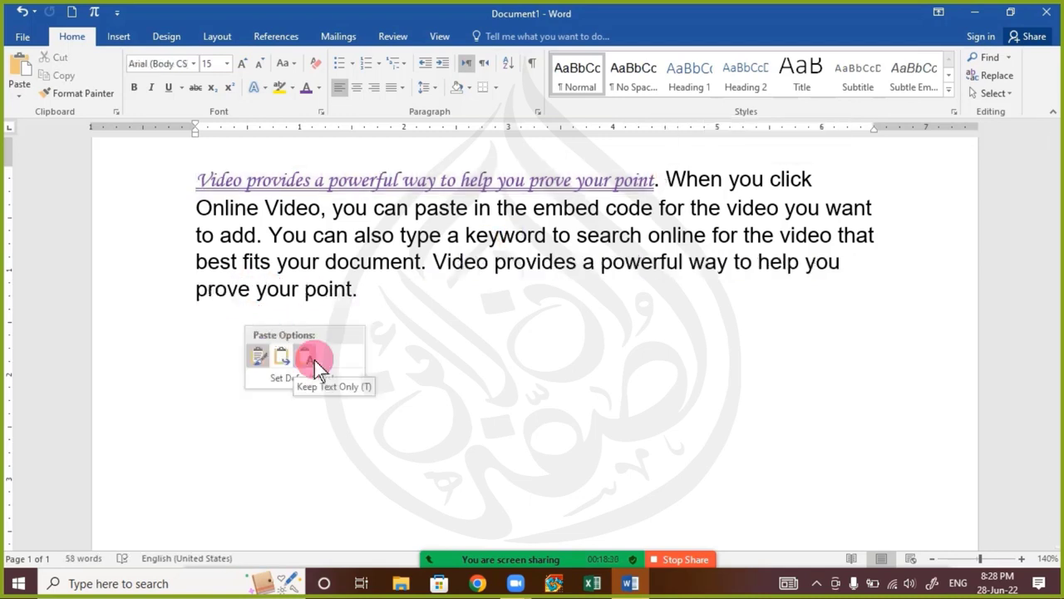
left_click(314, 360)
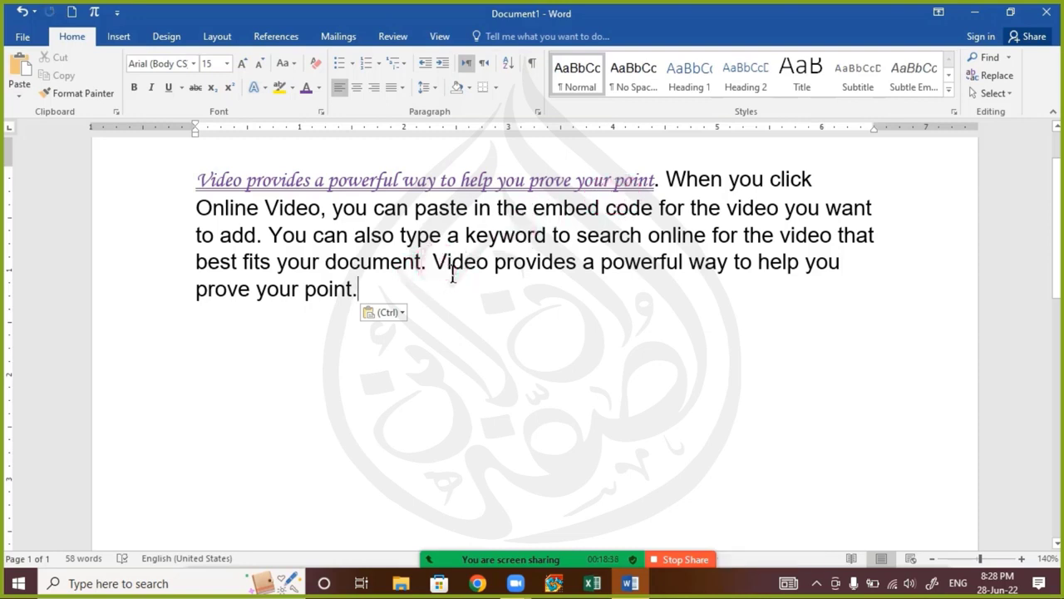
left_click_drag(431, 263, 435, 316)
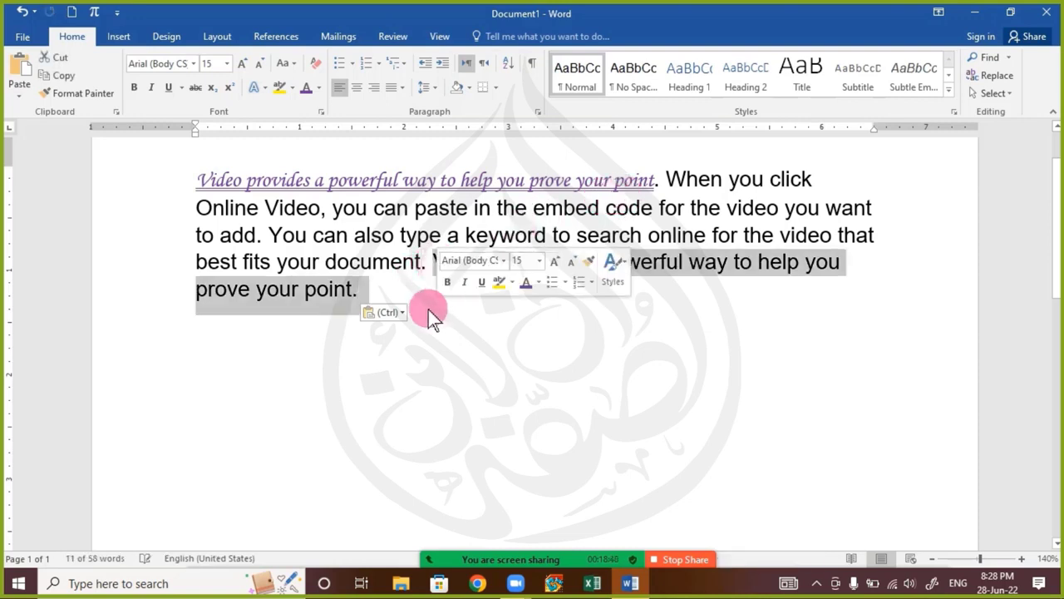
Examine the paste options for the sentence at the paragraph's end, check the Zoom chat and return to the document
left_click_drag(349, 263, 295, 270)
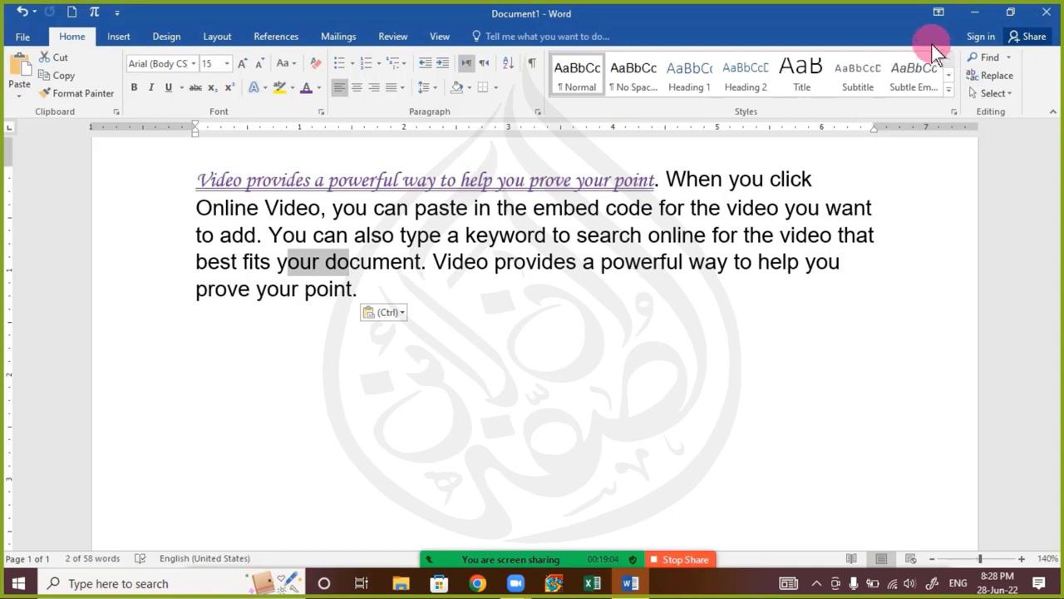
left_click(370, 287)
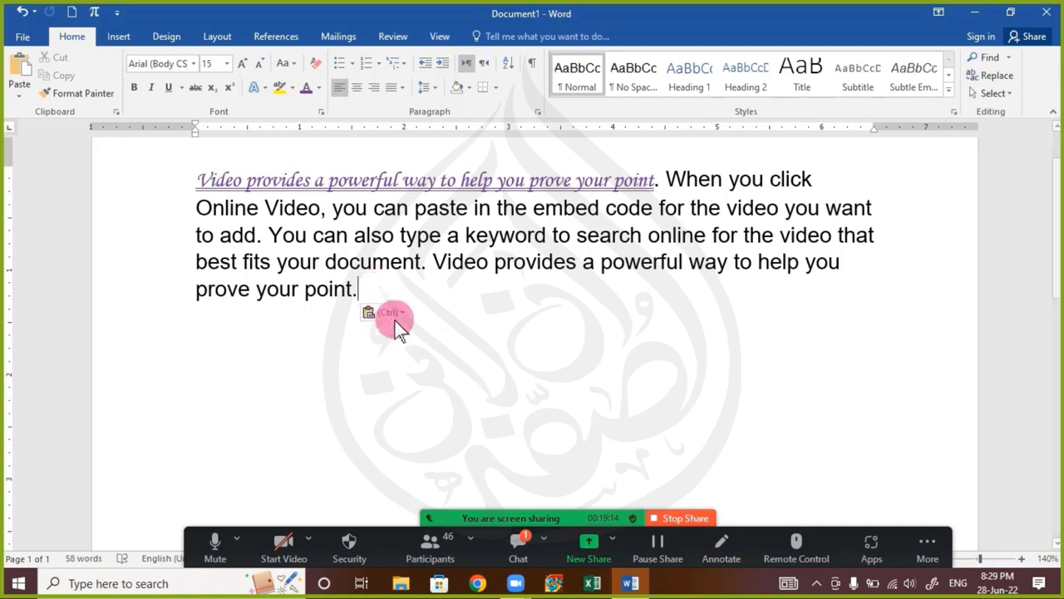
left_click(391, 314)
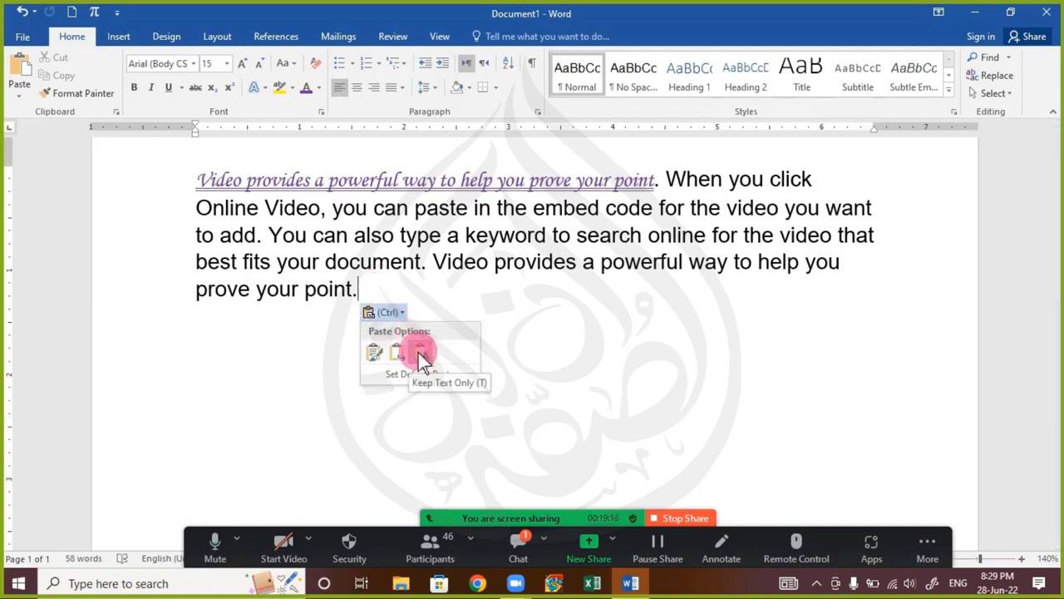
left_click(398, 264)
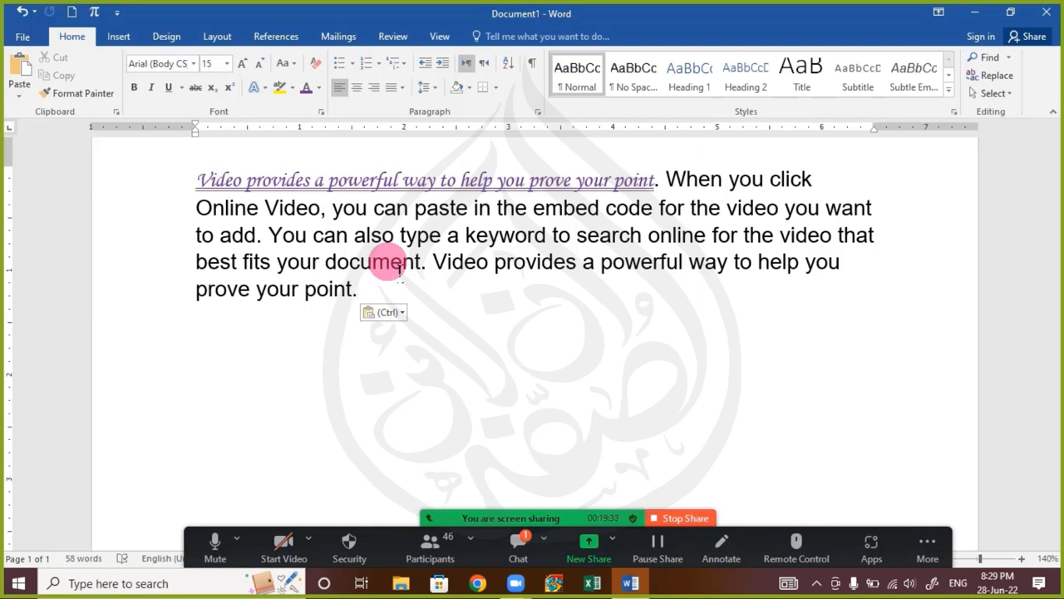
left_click(515, 540)
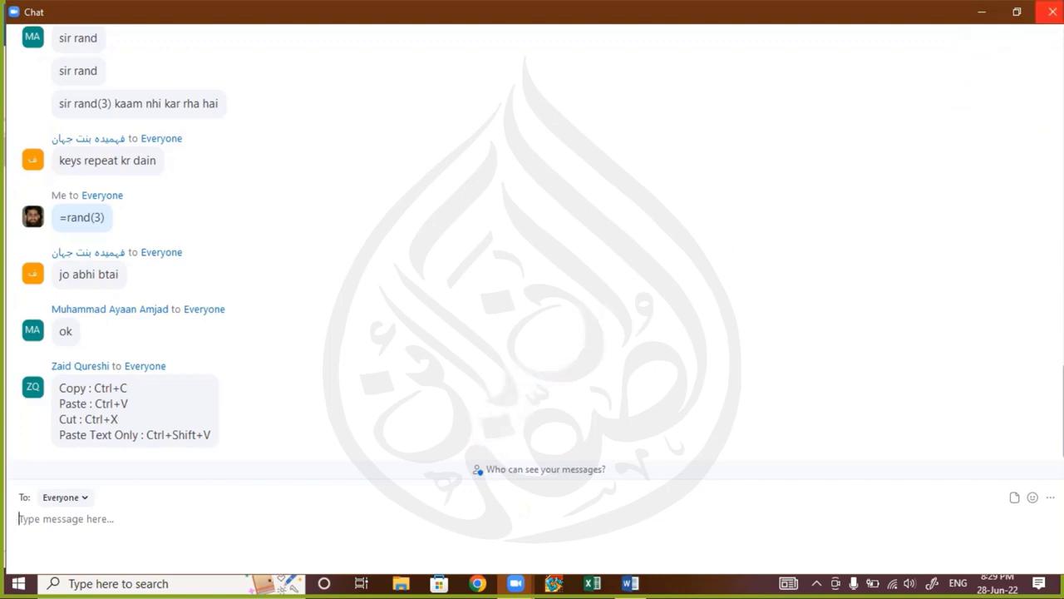
left_click(1053, 11)
Copy the formatted first sentence without its period and place the cursor at the paragraph's end
left_click_drag(198, 178, 324, 181)
left_click_drag(475, 161, 636, 168)
key("ctrl+c")
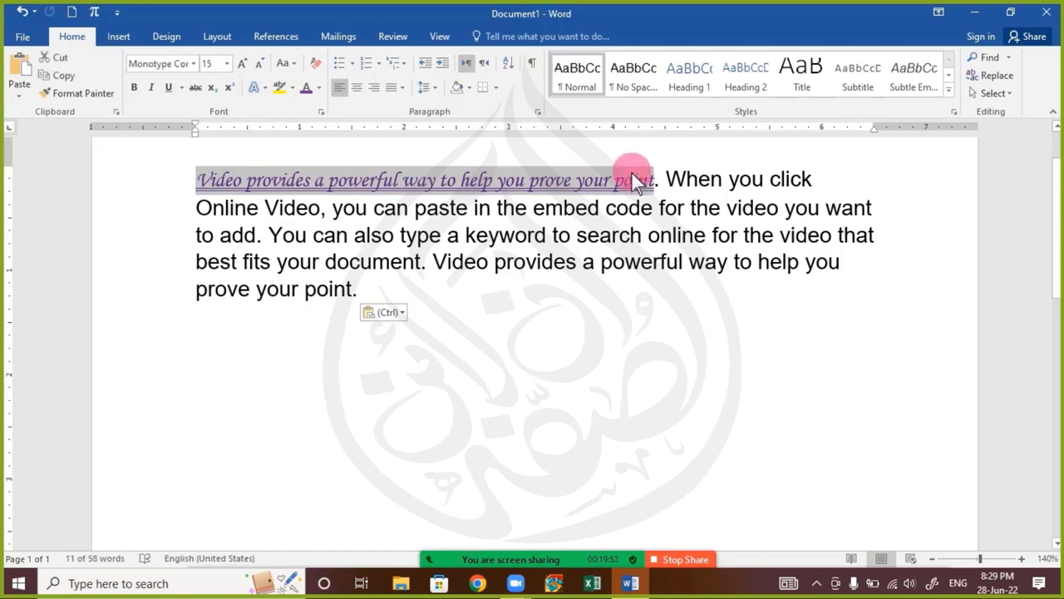
left_click(420, 301)
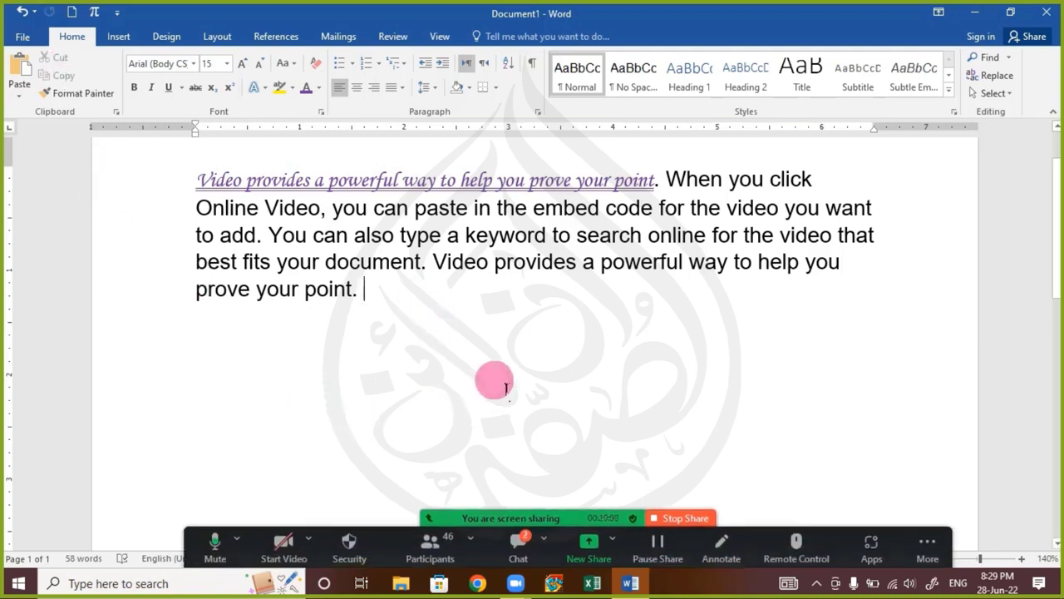
Review the Zoom chat message listing the Copy, Paste, Cut and Paste Text Only shortcuts, highlighting its lines, and return to the document
left_click(516, 551)
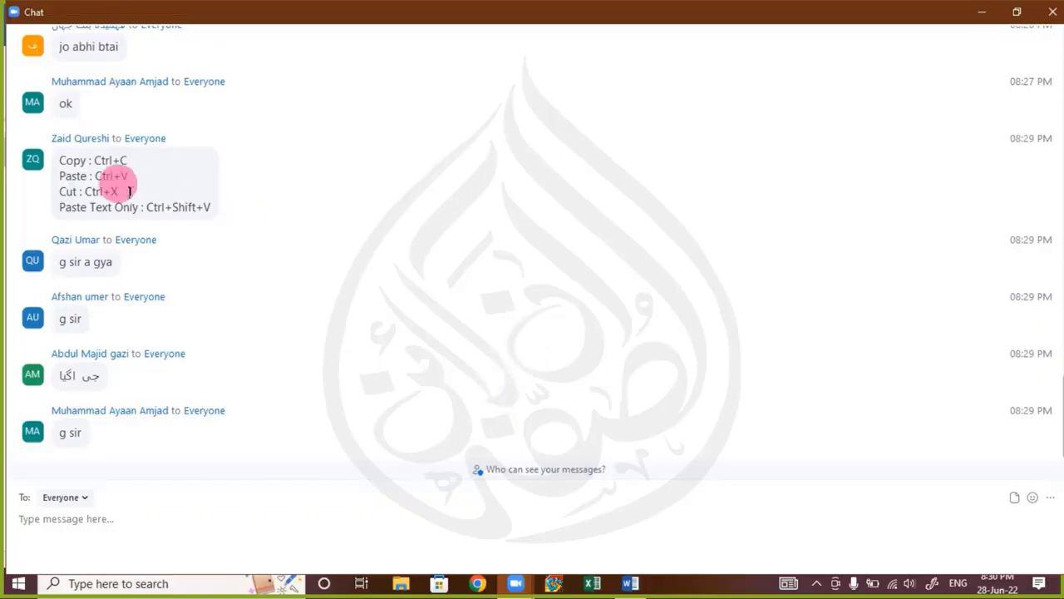
left_click_drag(128, 160, 60, 159)
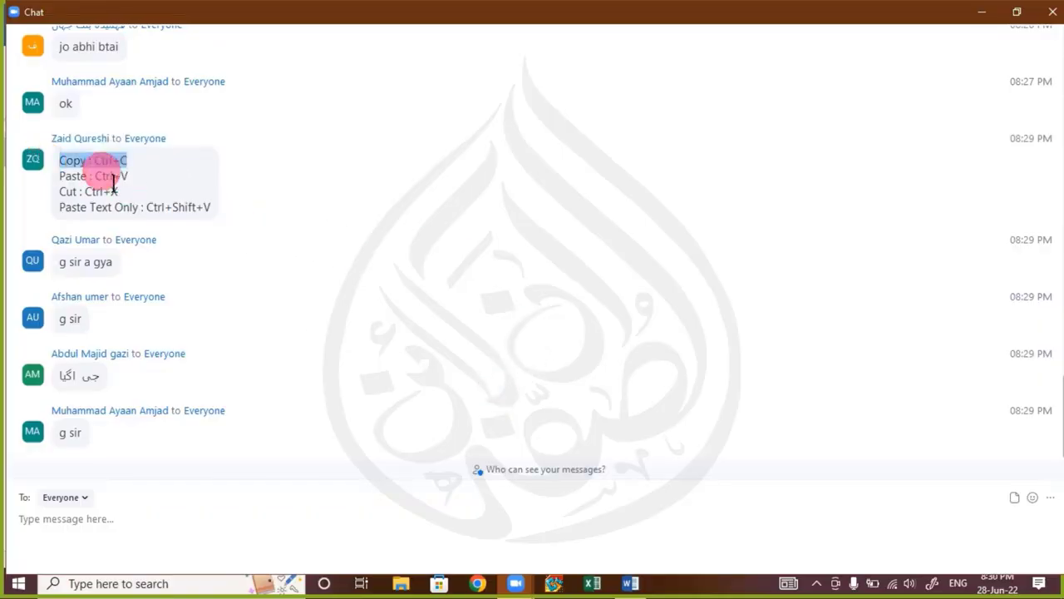
left_click_drag(143, 196, 60, 176)
left_click_drag(62, 218, 137, 218)
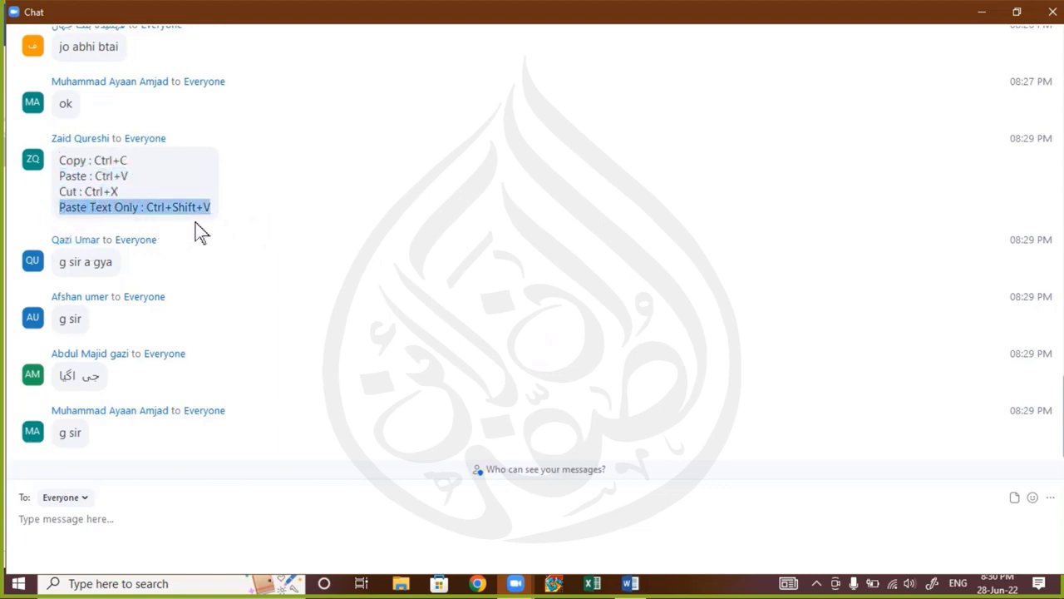
left_click(1052, 12)
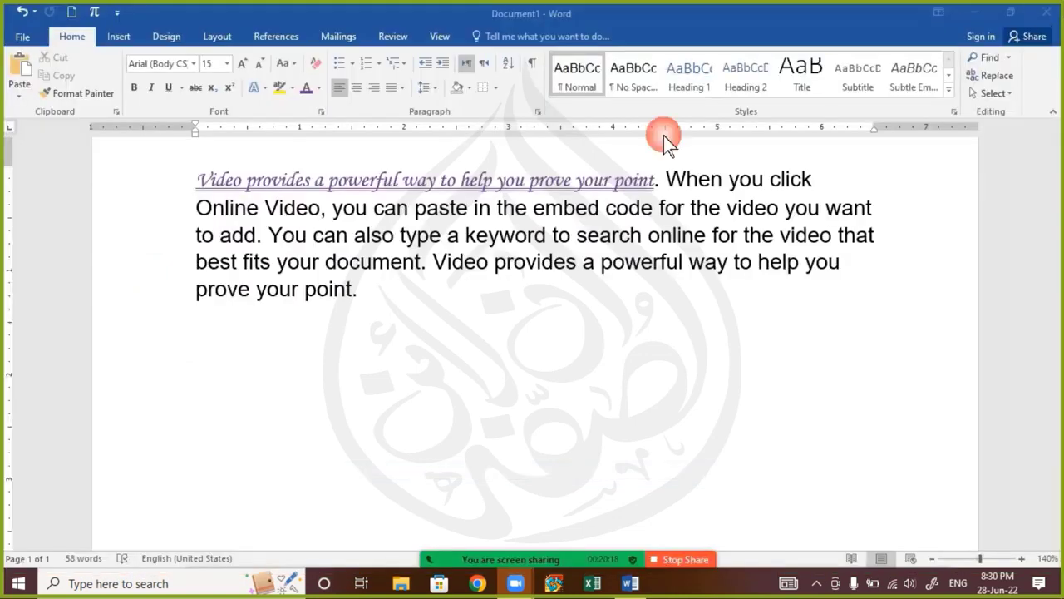
Paste the copied formatted sentence at the paragraph's end and dismiss its paste options
left_click(391, 293)
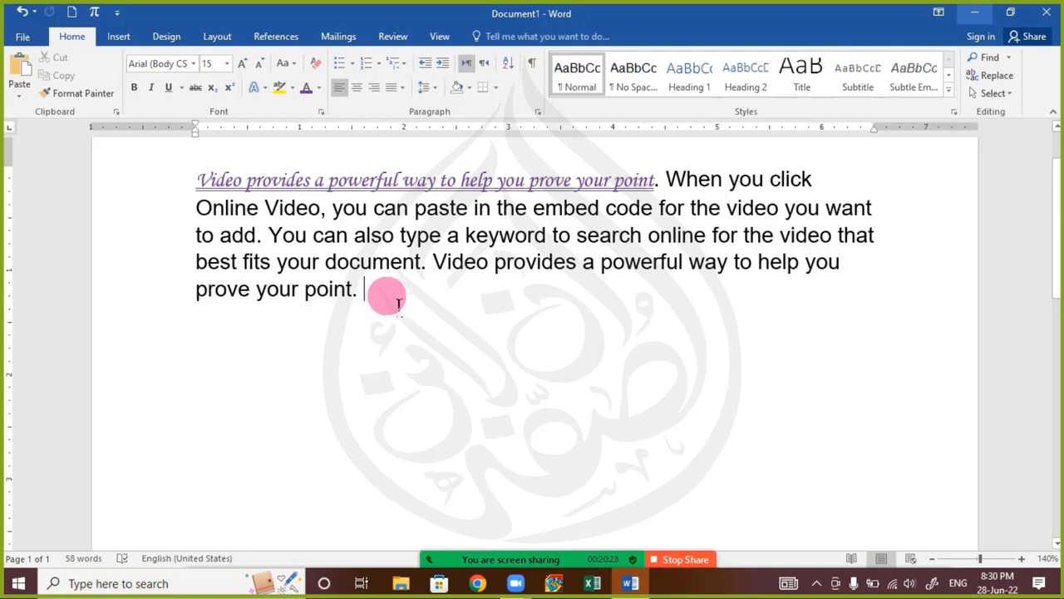
key("ctrl+v")
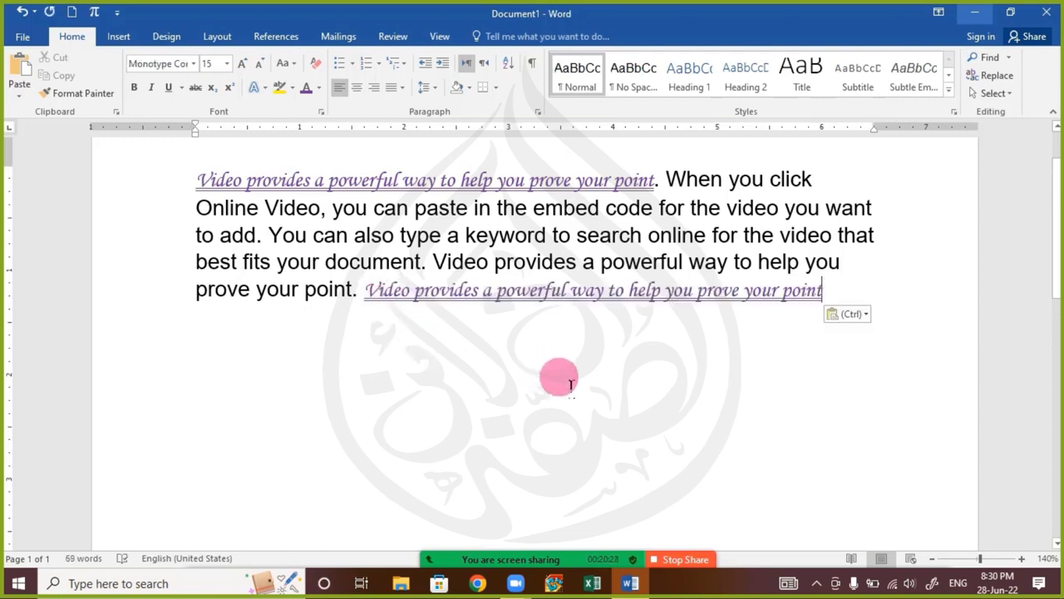
key("ctrl")
key("Escape")
key("Escape")
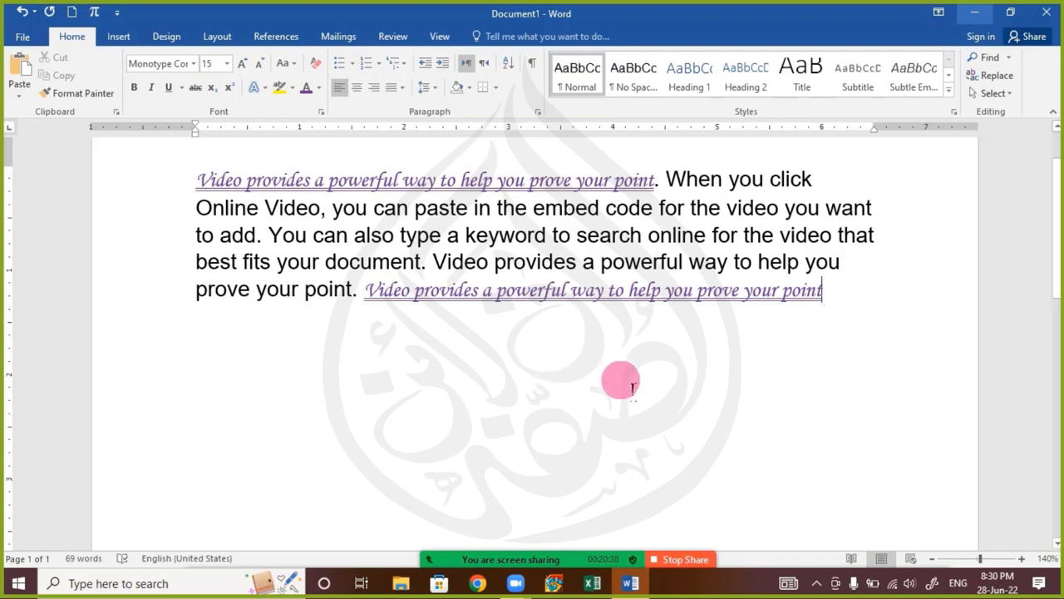
Delete the pasted formatted sentence from the paragraph's end and restore the period after "prove your point"
key("ctrl+shift+Left")
key("ctrl+shift+Left")
key("ctrl+shift+Left")
key("ctrl+shift+Left")
key("ctrl+shift+Left")
key("ctrl+shift+Left")
key("ctrl+shift+Left")
key("ctrl+shift+Left")
key("ctrl+shift+Left")
key("ctrl+shift+Left")
key("ctrl+shift+Left")
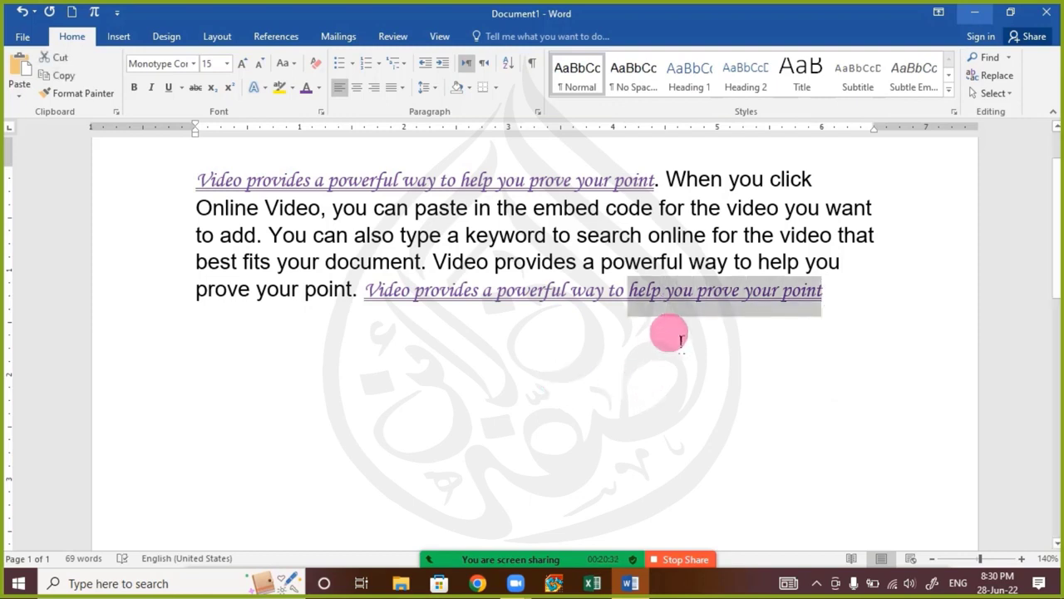
key("ctrl+shift+Left")
key("ctrl+c")
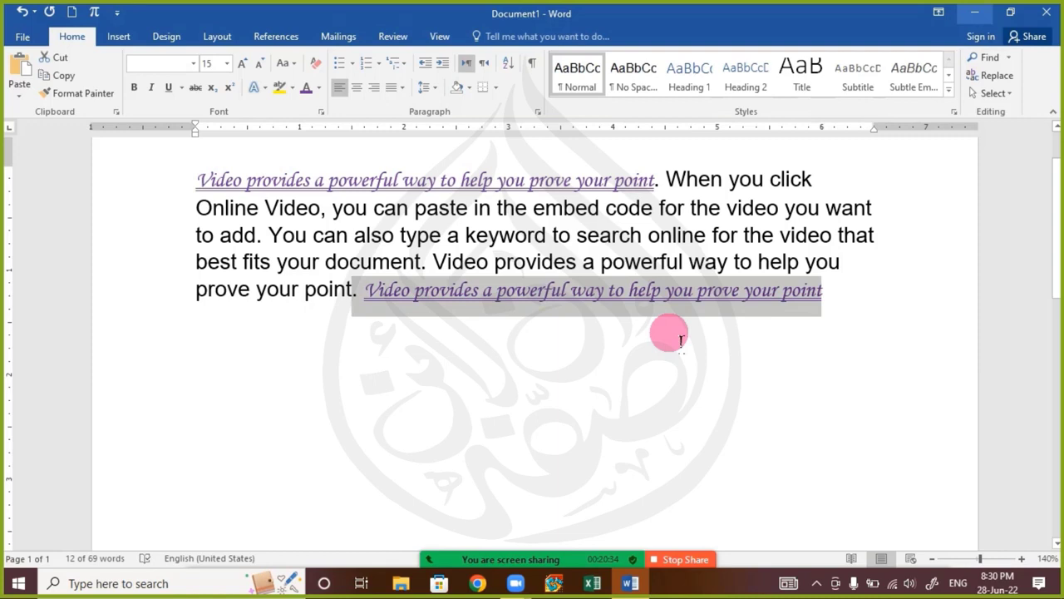
key("BackSpace")
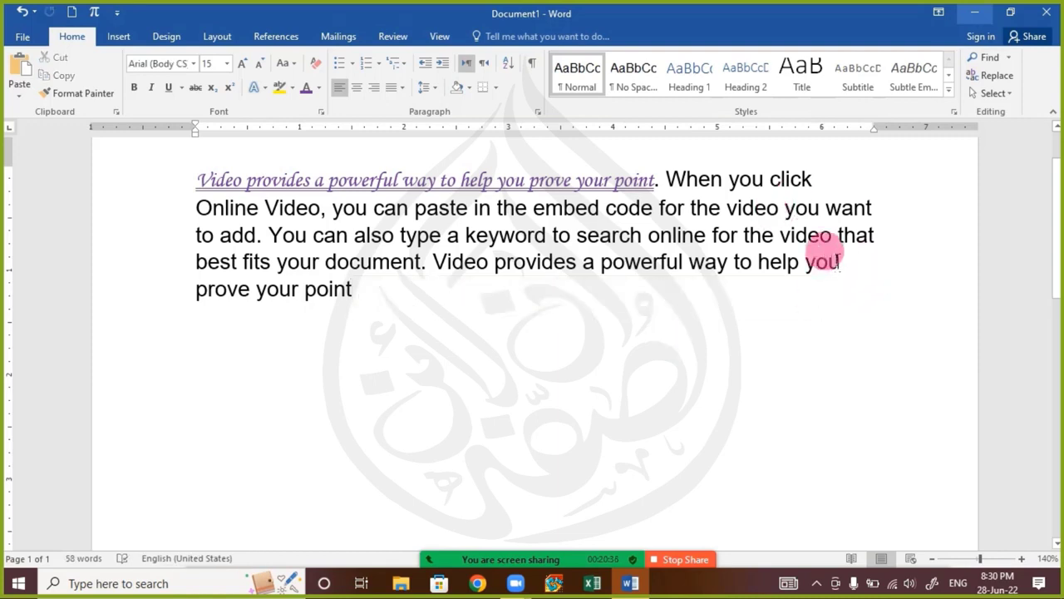
type(".")
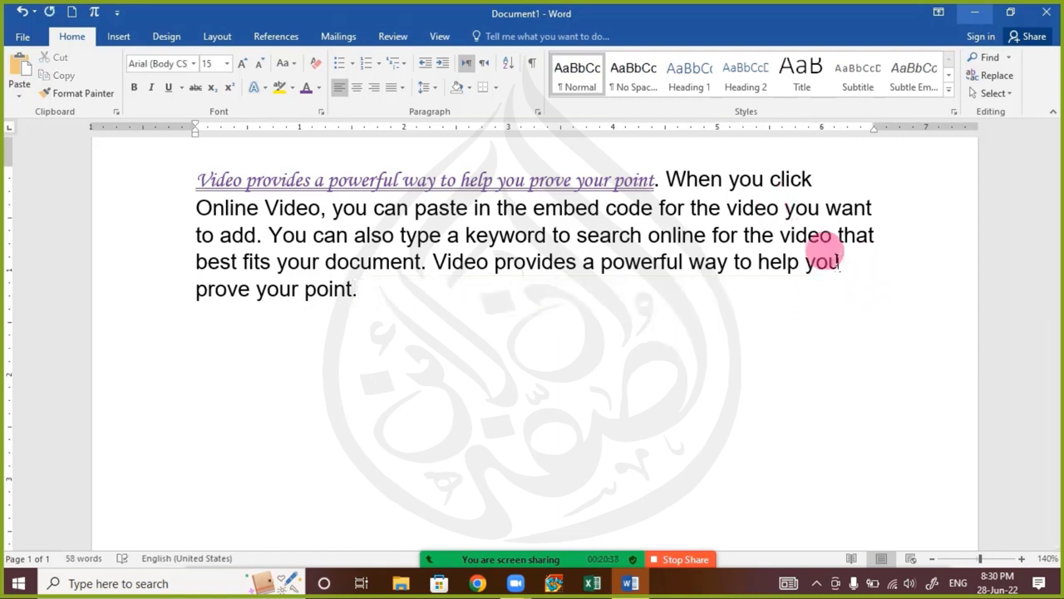
Paste the copied sentence at the paragraph's end again and preview Keep Source Formatting, Merge Formatting and Keep Text Only on it
key("ctrl+v")
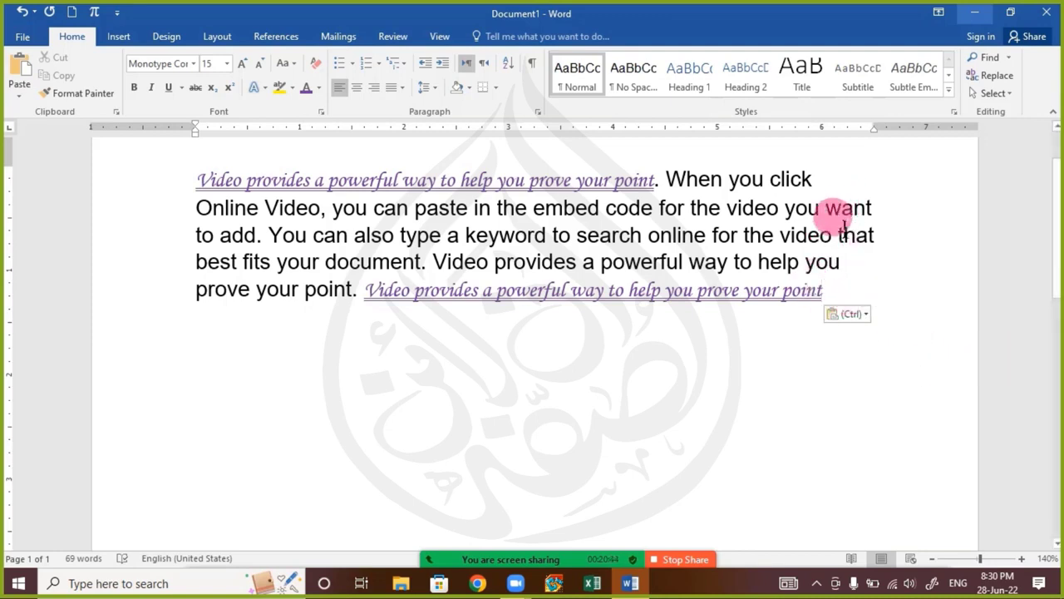
key("ctrl")
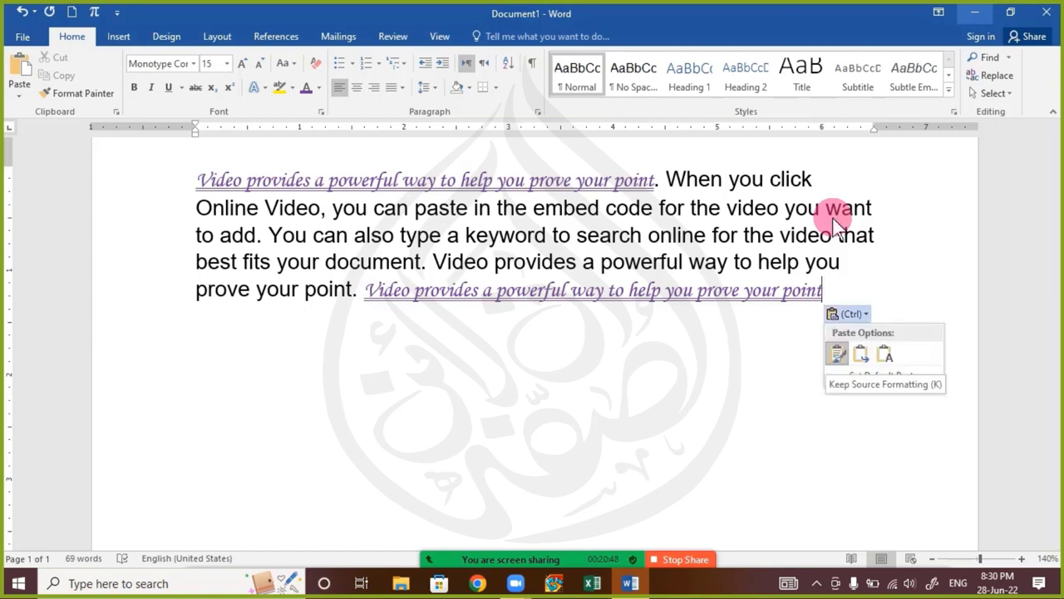
key("Right")
key("Right")
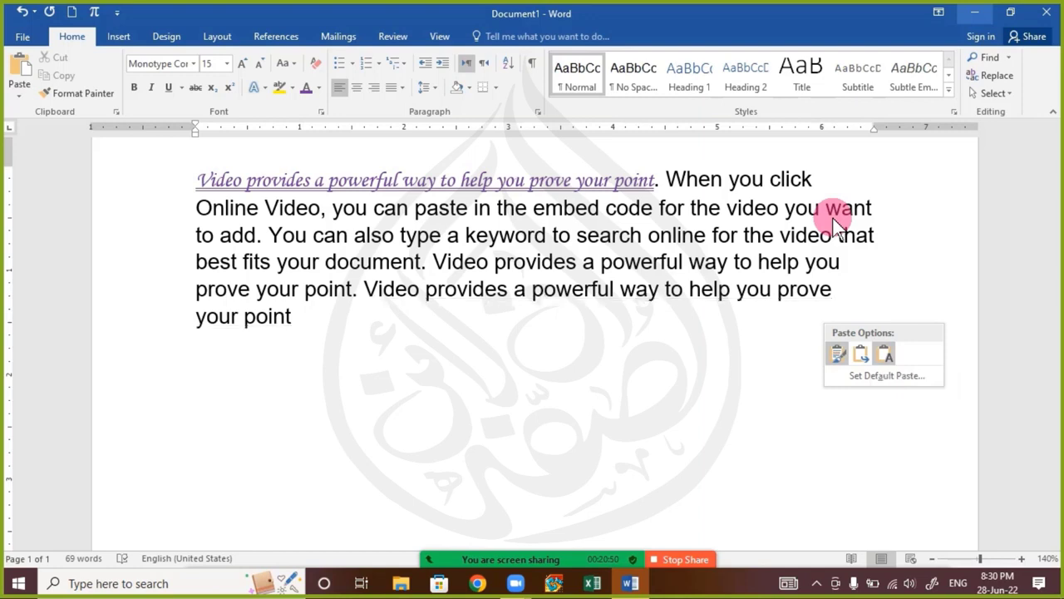
key("Left")
key("Left")
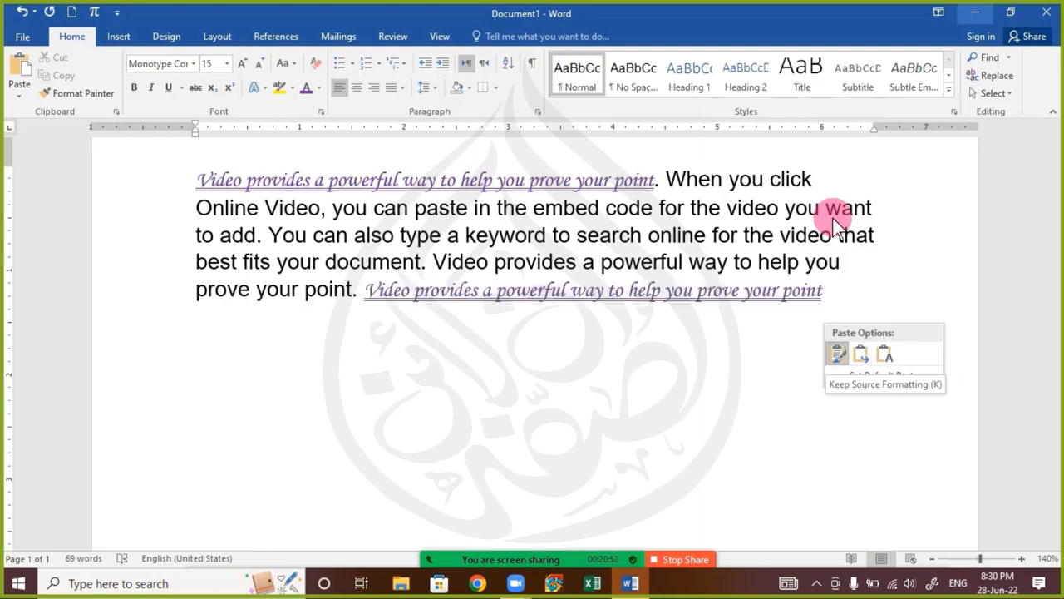
key("Right")
key("Right")
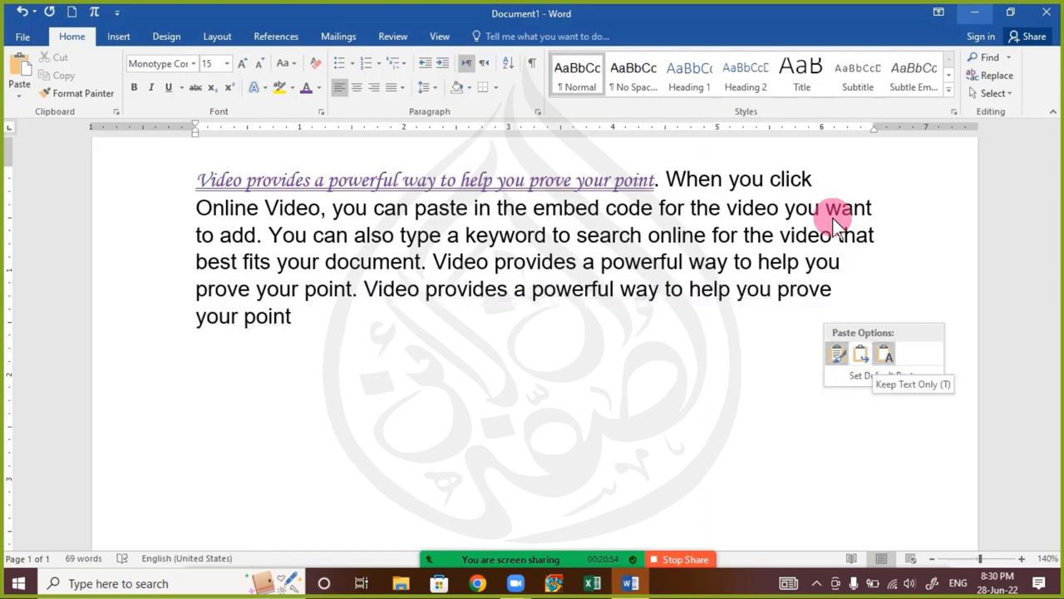
key("Left")
key("Left")
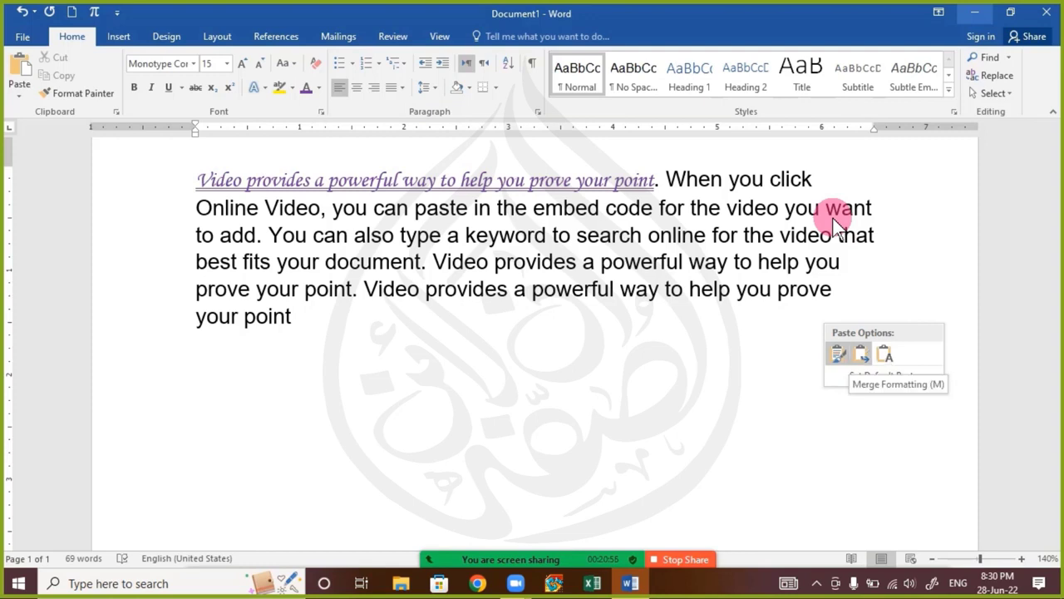
key("Right")
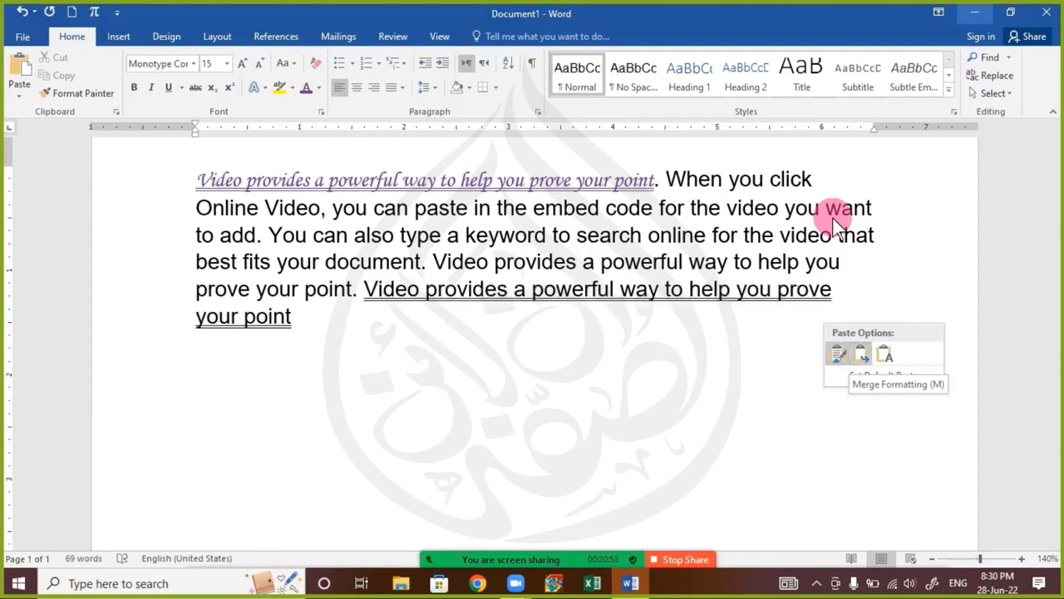
key("Left")
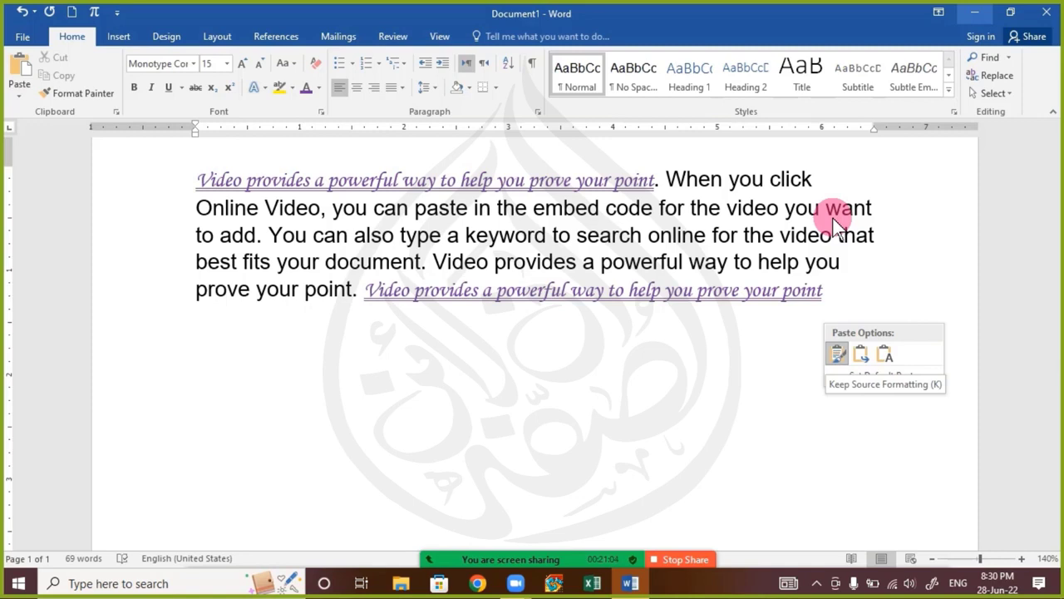
Apply Keep Text Only to the pasted sentence, end it with a period and paste another text-only copy after it
key("t")
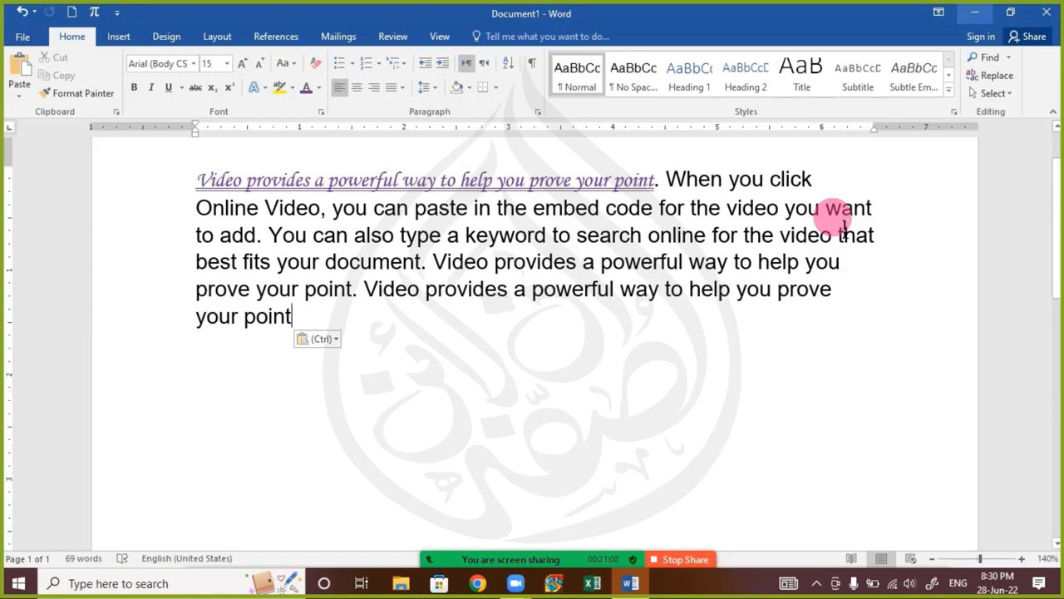
type(".")
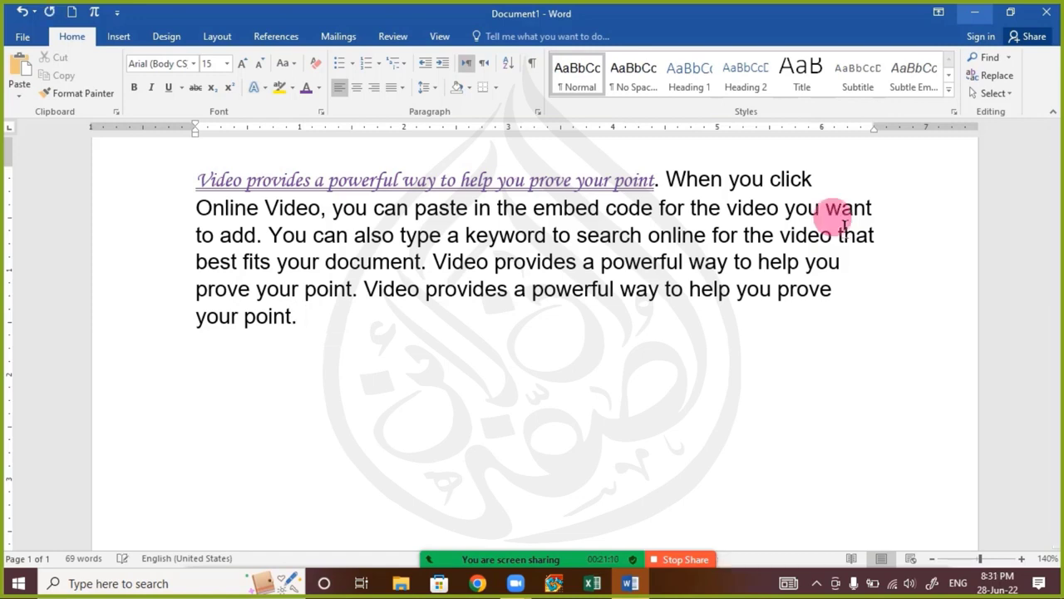
key("ctrl+v")
key("ctrl")
key("t")
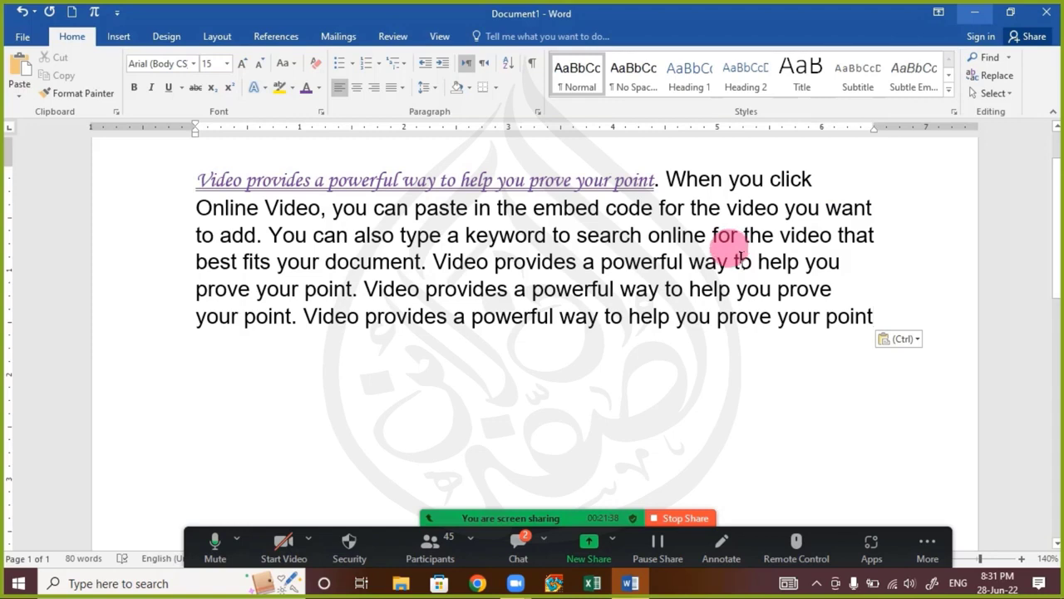
Check the latest Zoom chat messages, select the document's whole paragraph and examine the Paste command's options
left_click(526, 544)
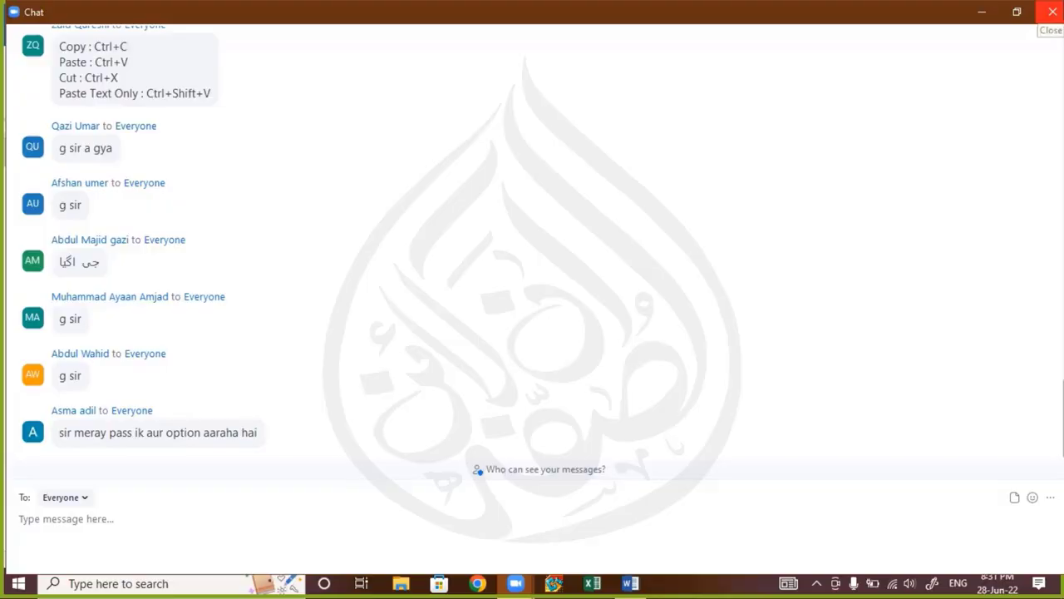
left_click(1053, 12)
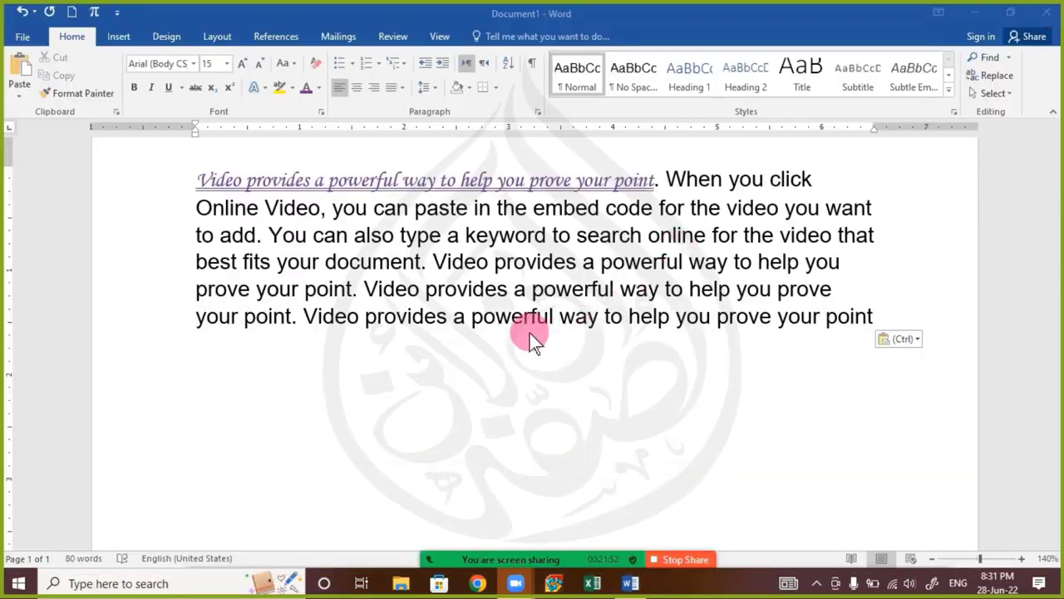
left_click_drag(198, 197, 914, 320)
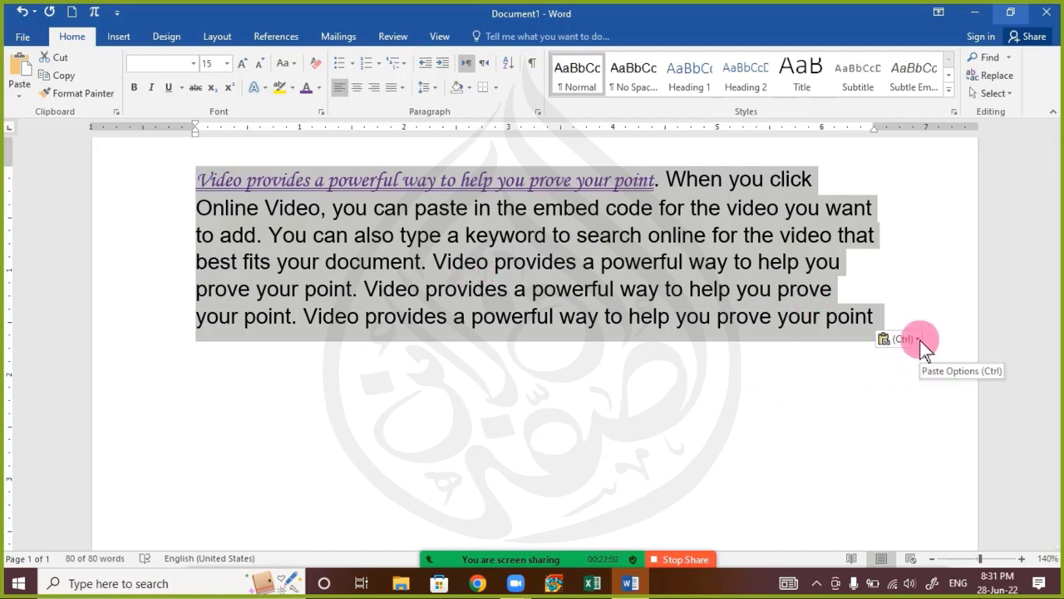
mouse_move(462, 562)
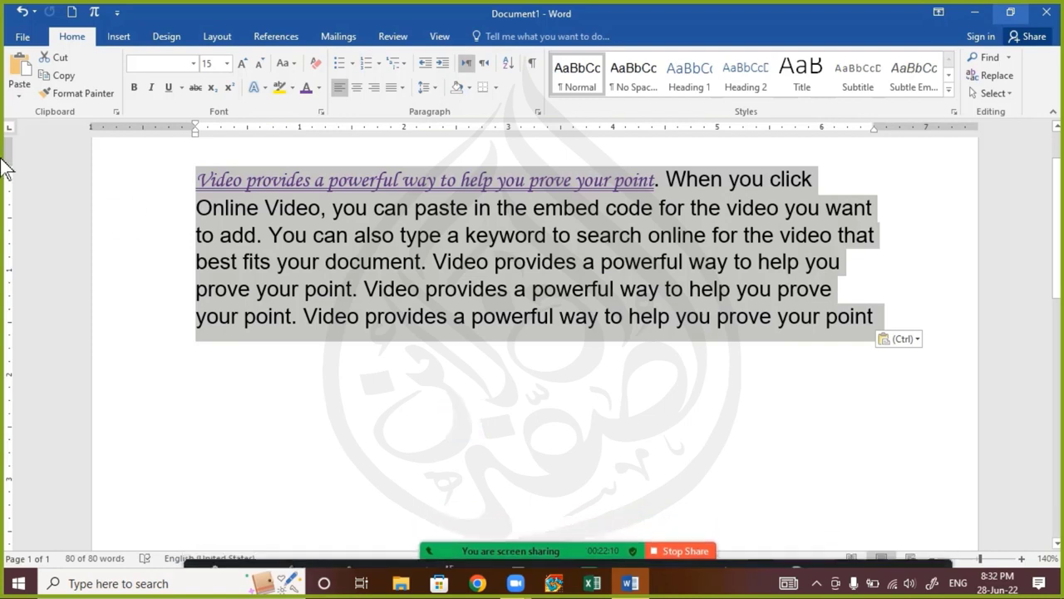
left_click(20, 99)
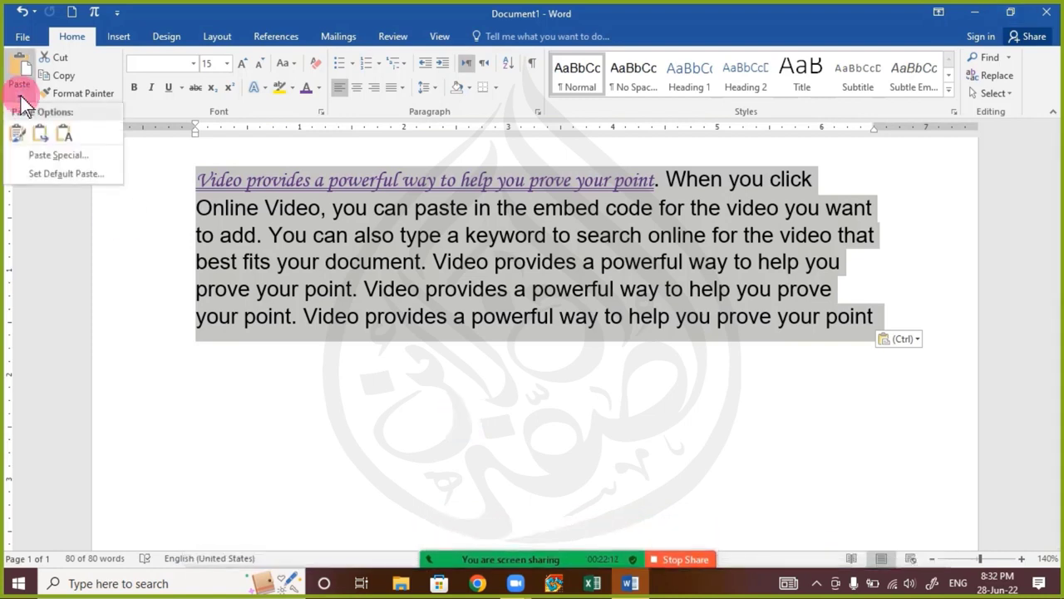
left_click(429, 292)
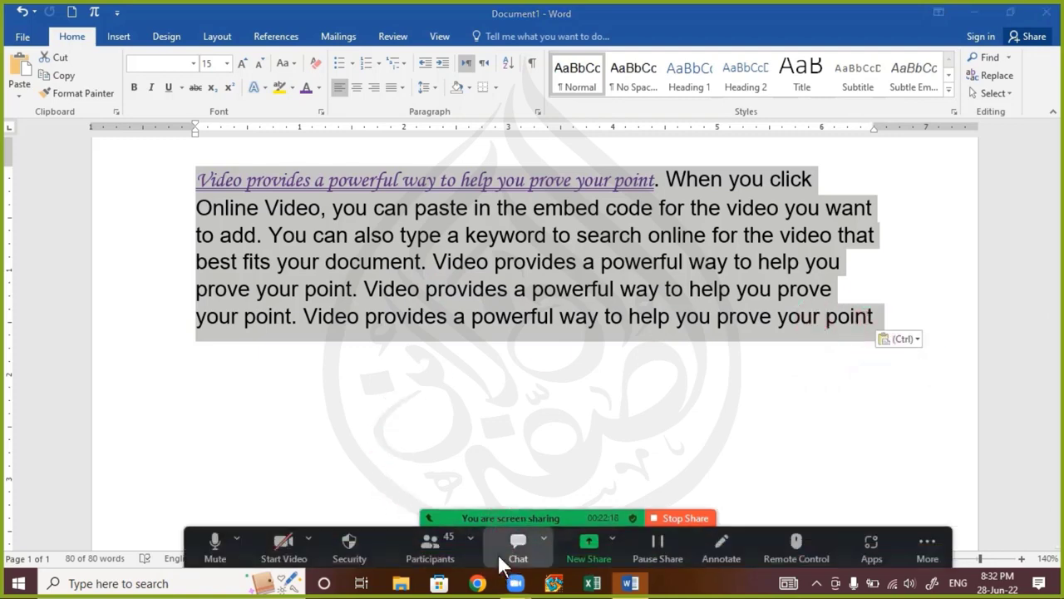
Read the participants' questions about the extra paste option in the Zoom chat, selecting the document's whole paragraph in between
left_click(515, 545)
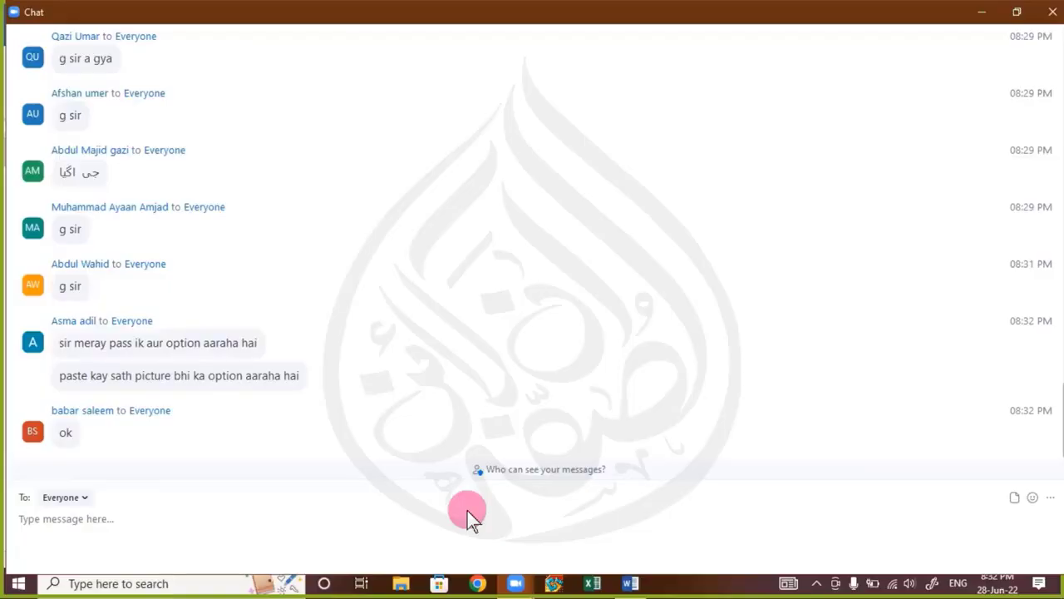
left_click(1053, 12)
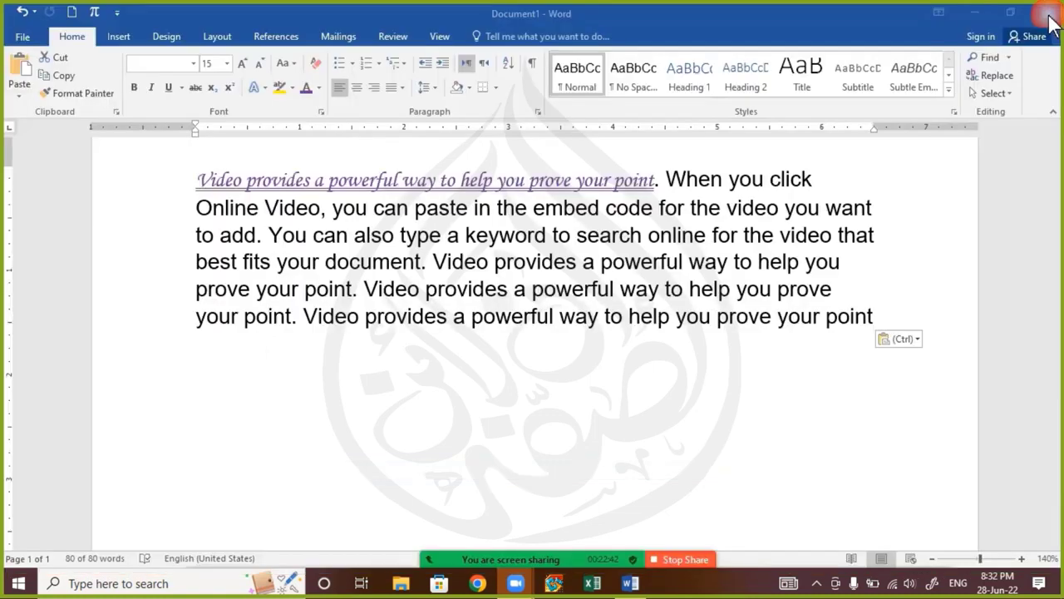
triple_click(420, 253)
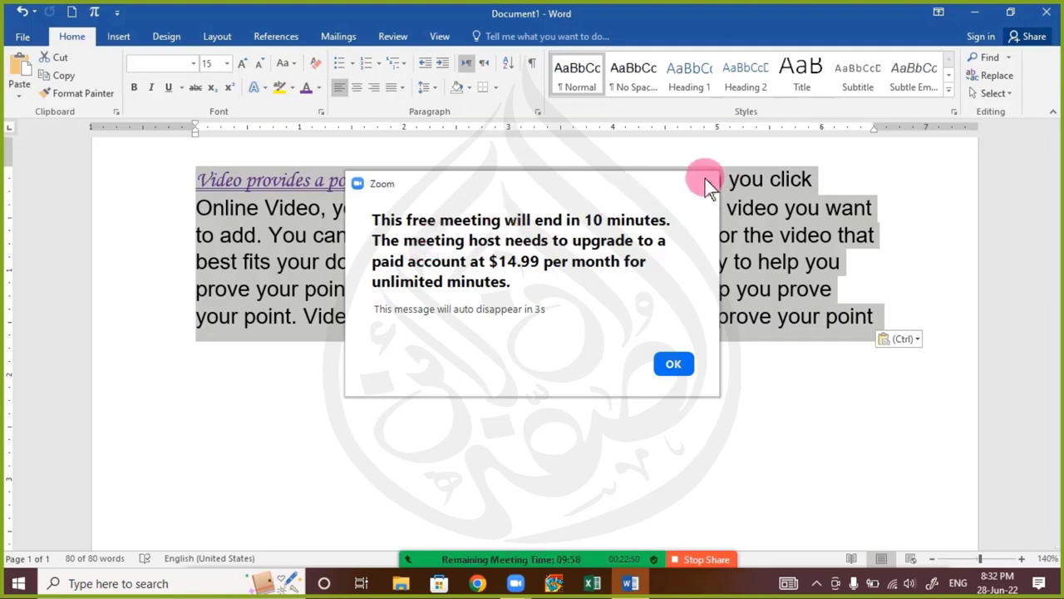
left_click(680, 243)
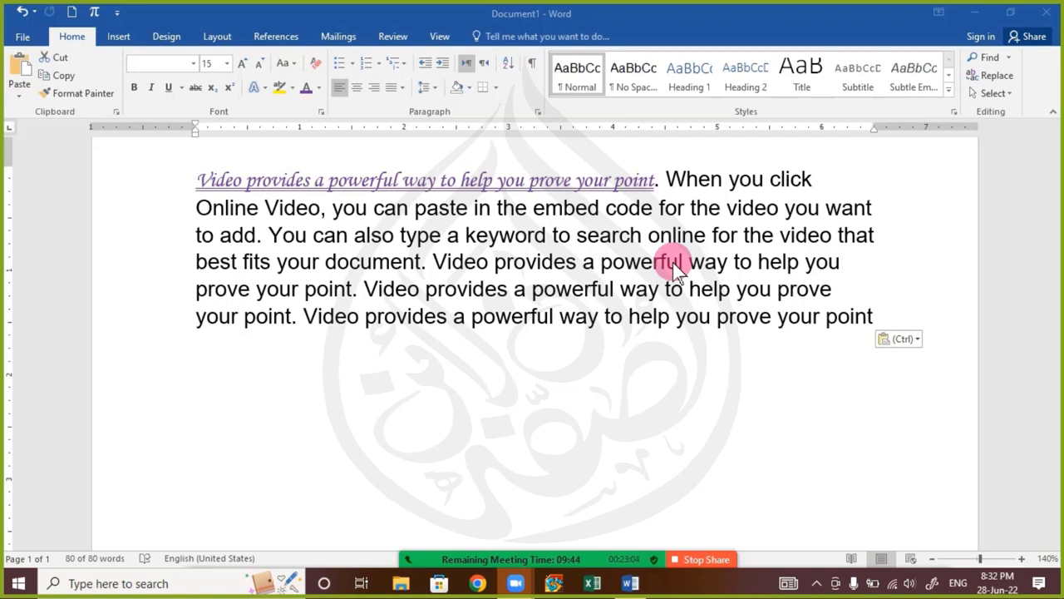
mouse_move(489, 558)
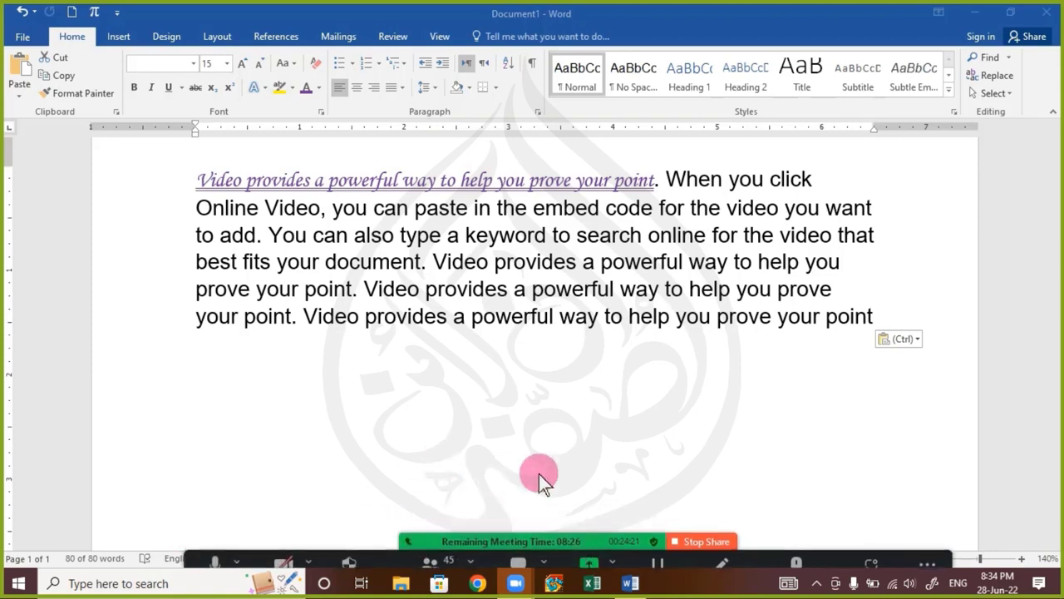
key("ctrl+a")
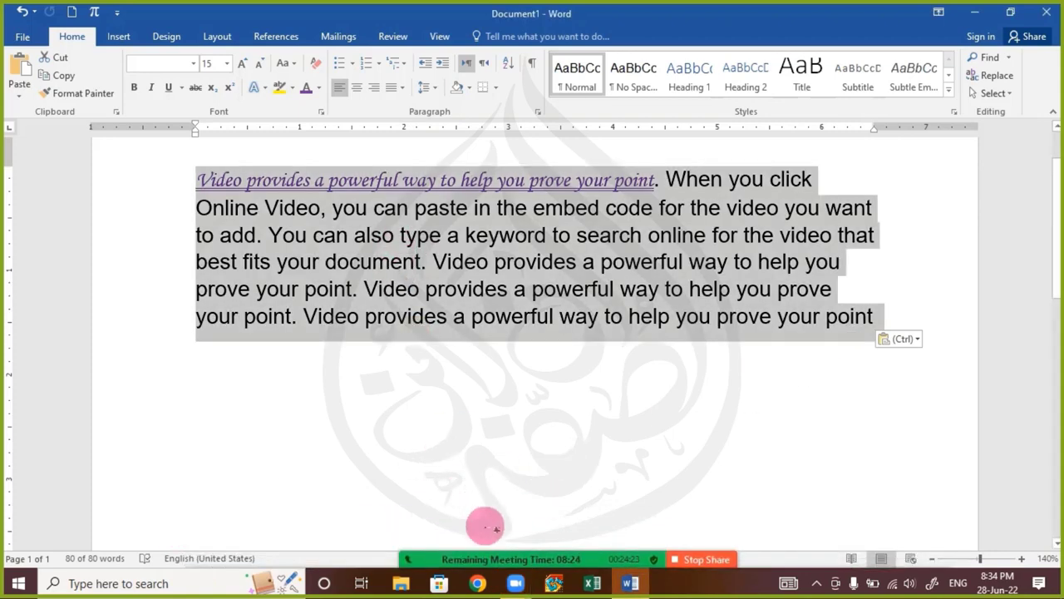
left_click(518, 564)
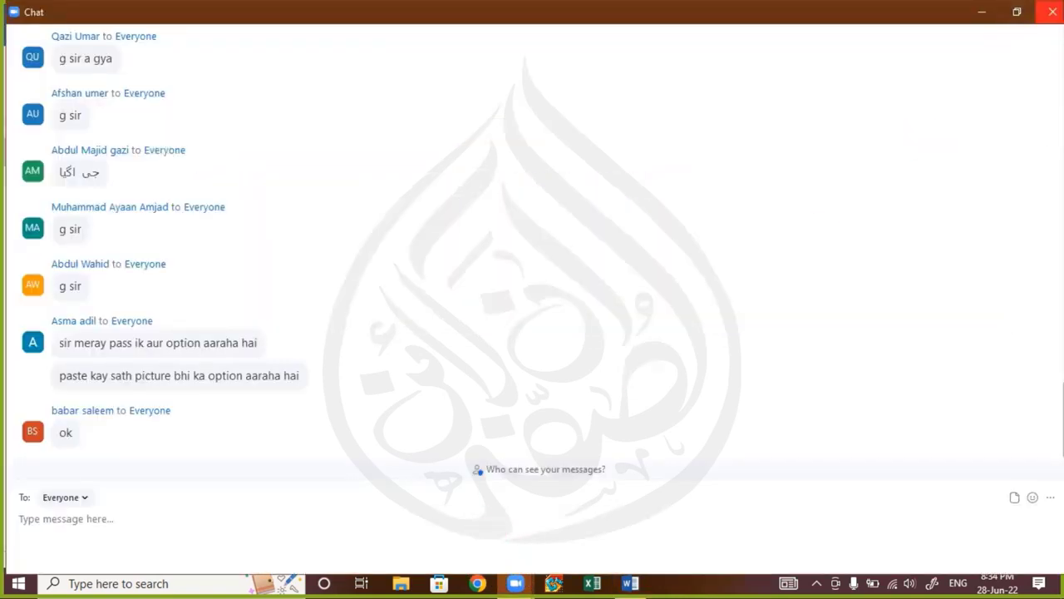
left_click(1052, 12)
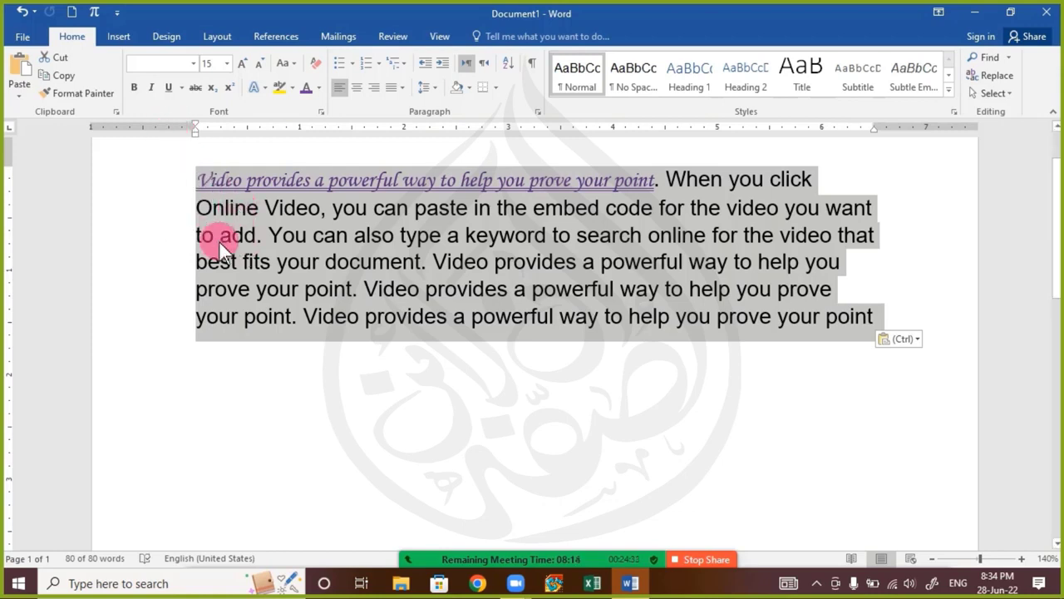
Select the formatted opening sentence and read the new messages in the Zoom chat before closing it
left_click(258, 236)
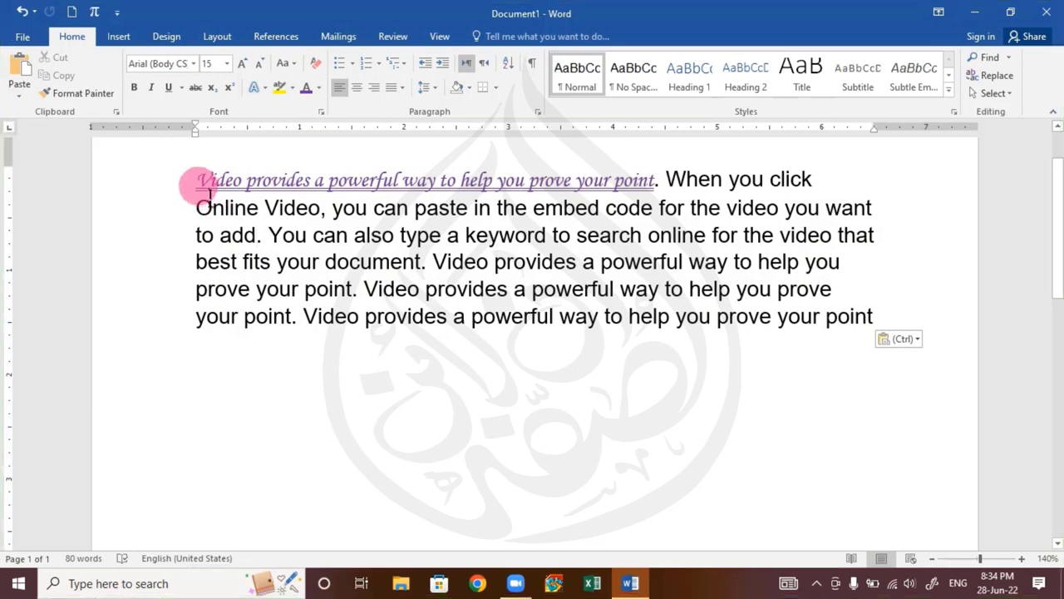
left_click_drag(208, 191, 646, 199)
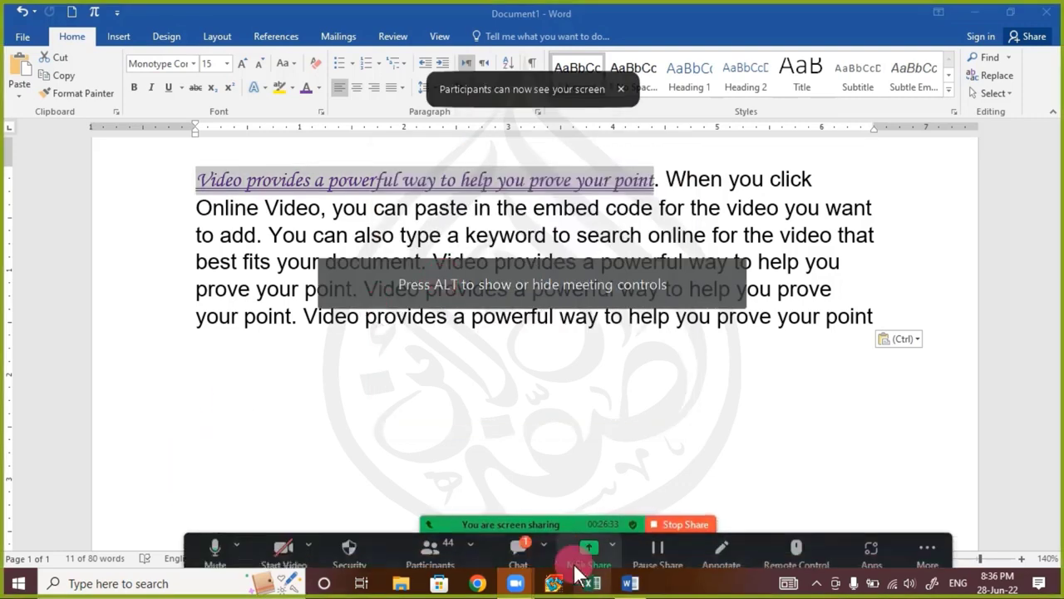
left_click(516, 544)
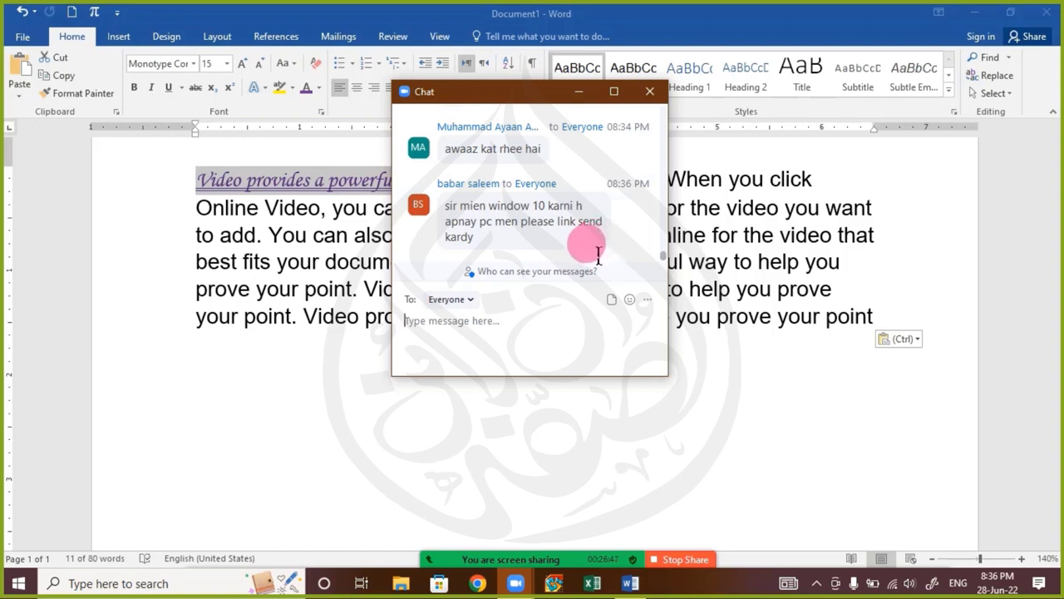
left_click_drag(492, 98, 332, 130)
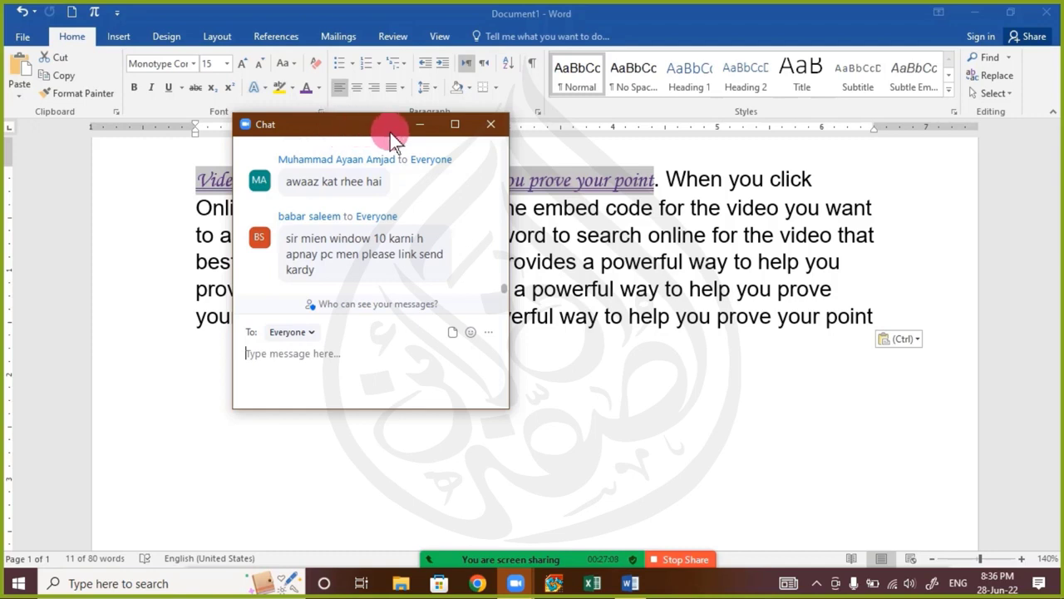
left_click(489, 125)
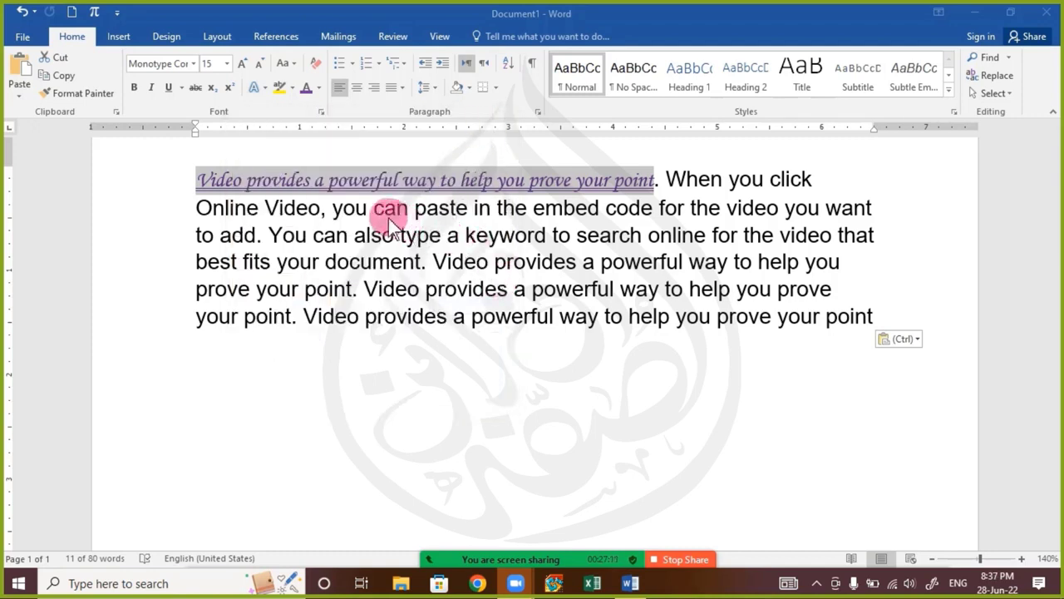
Highlight the formatted opening sentence "Video provides a powerful way to help you prove your point" several times to examine its formatting
left_click(237, 182)
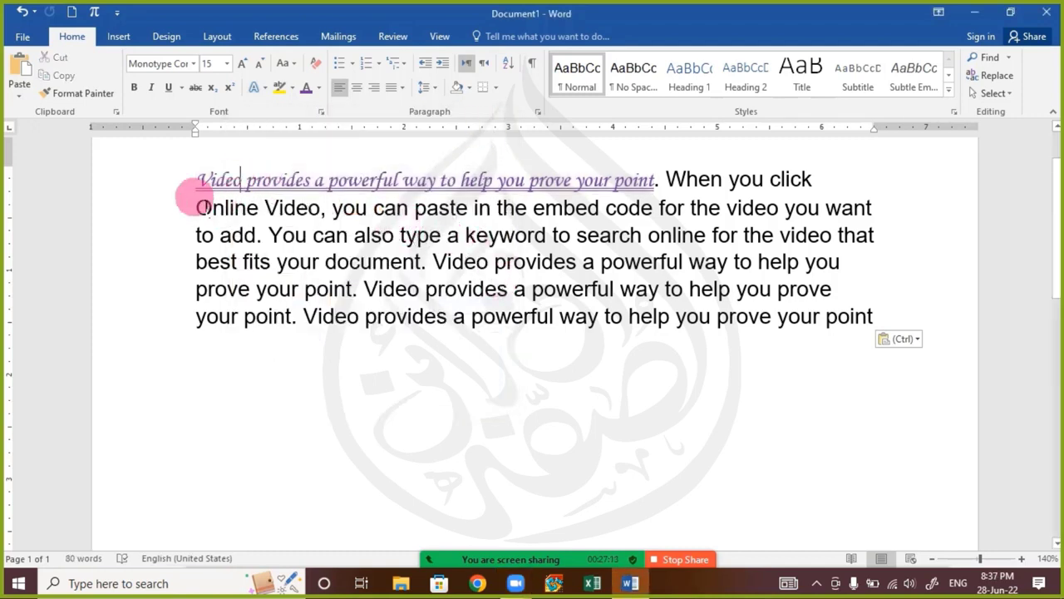
left_click_drag(197, 180, 655, 184)
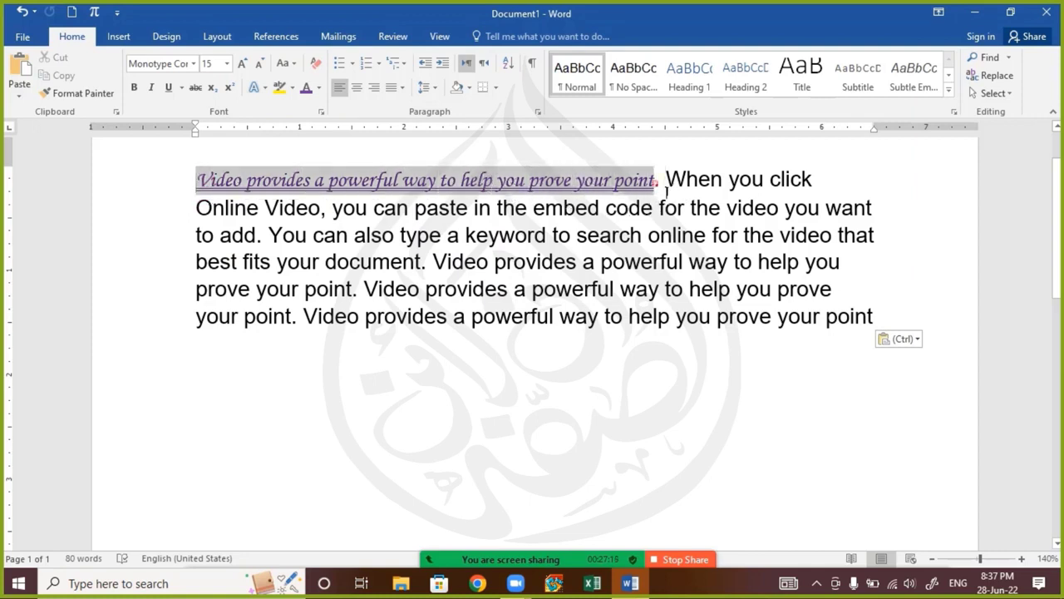
left_click(656, 223)
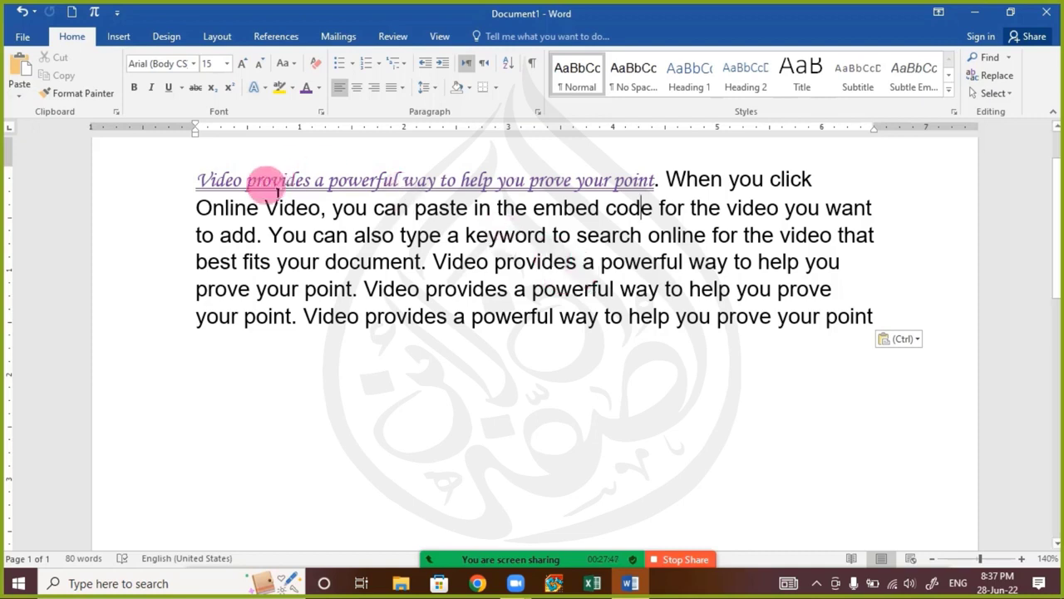
left_click_drag(199, 180, 648, 190)
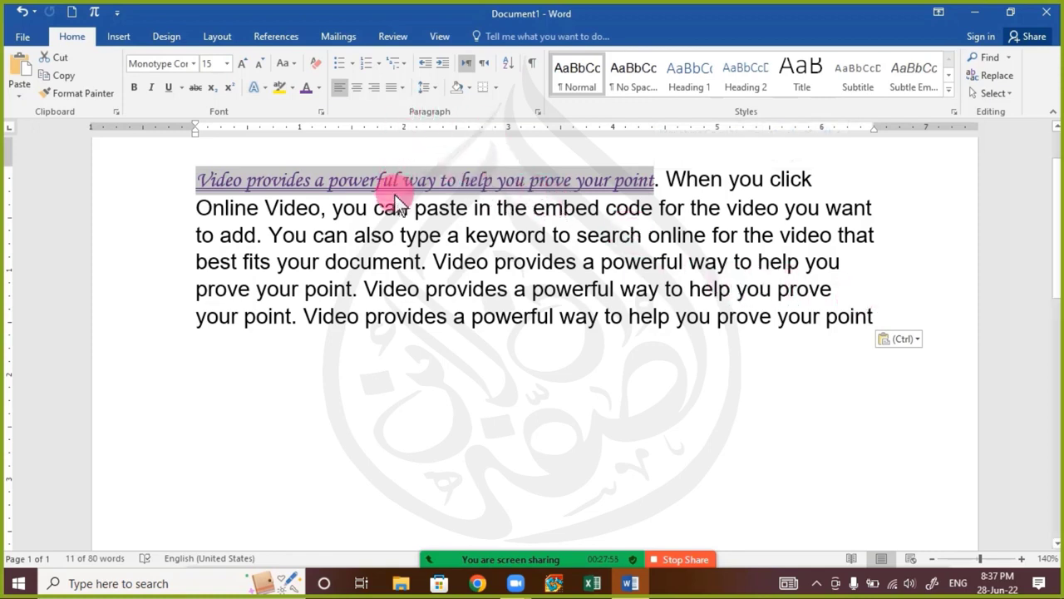
left_click(305, 187)
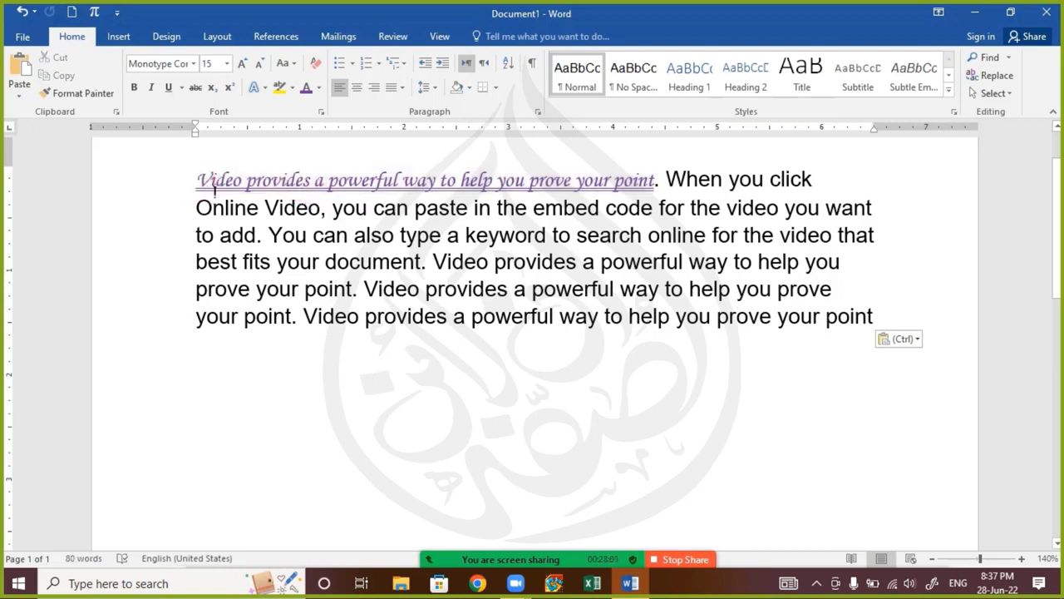
left_click_drag(197, 180, 654, 178)
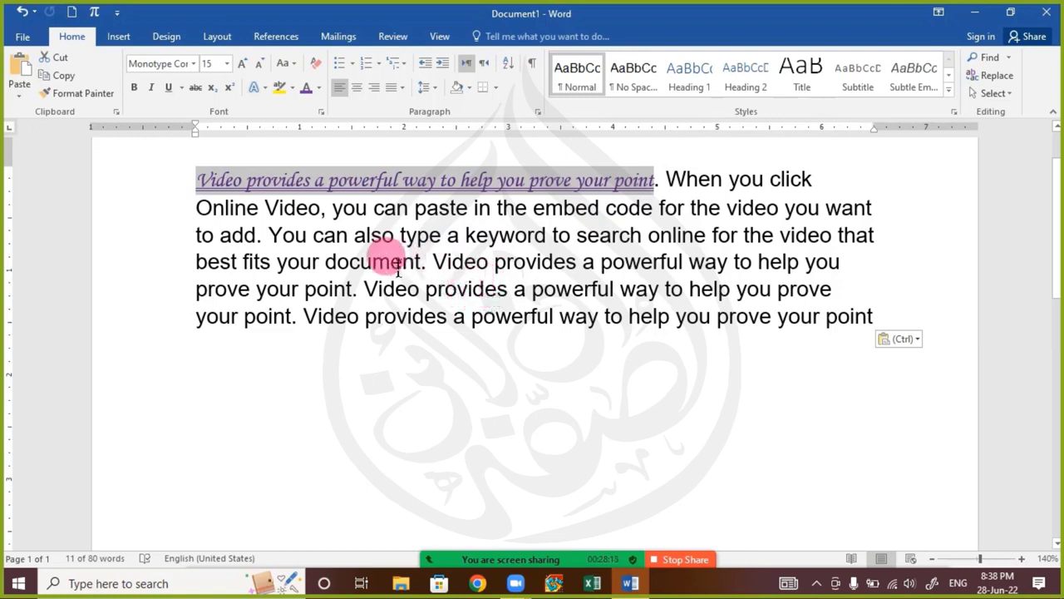
left_click(243, 209)
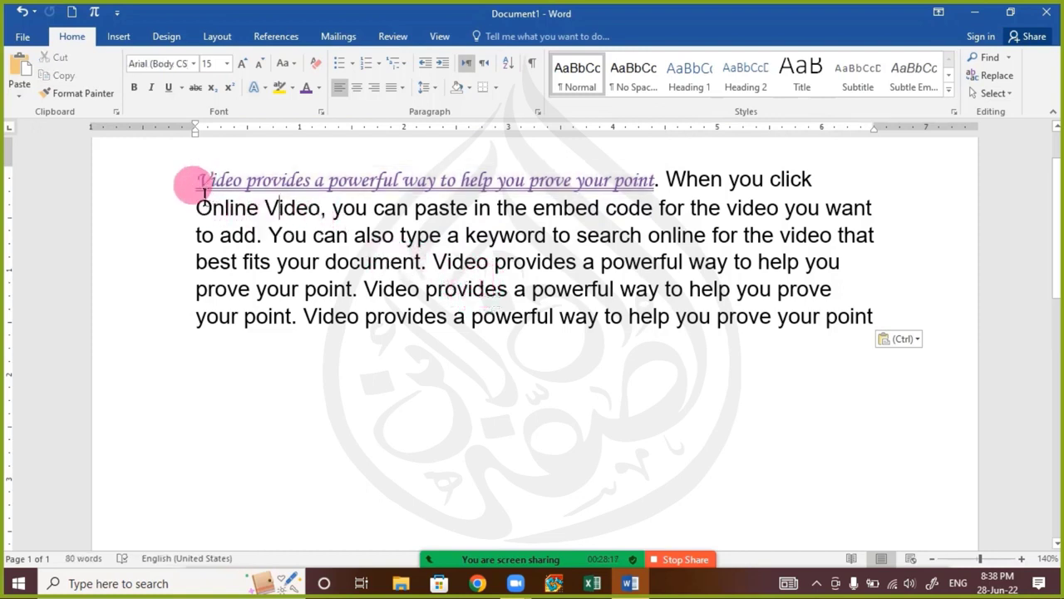
left_click_drag(203, 192, 224, 207)
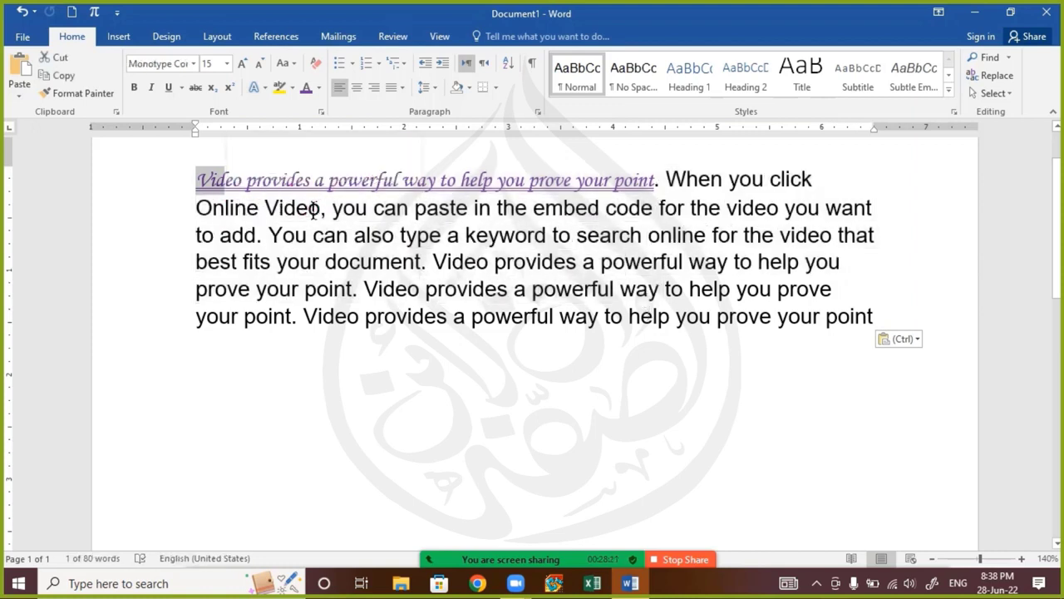
left_click(341, 189)
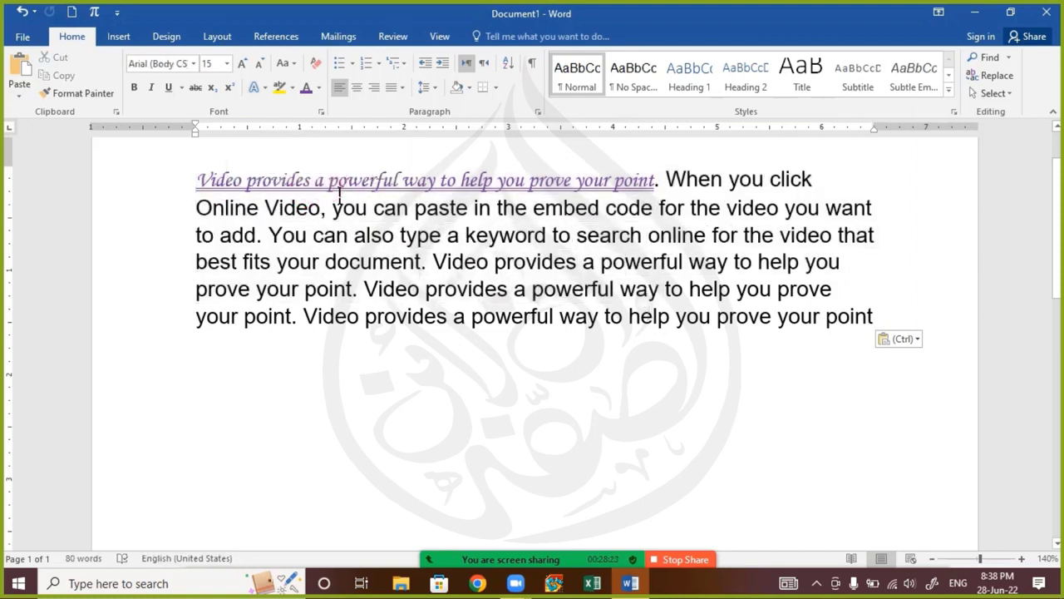
left_click_drag(339, 192, 656, 183)
left_click(374, 208)
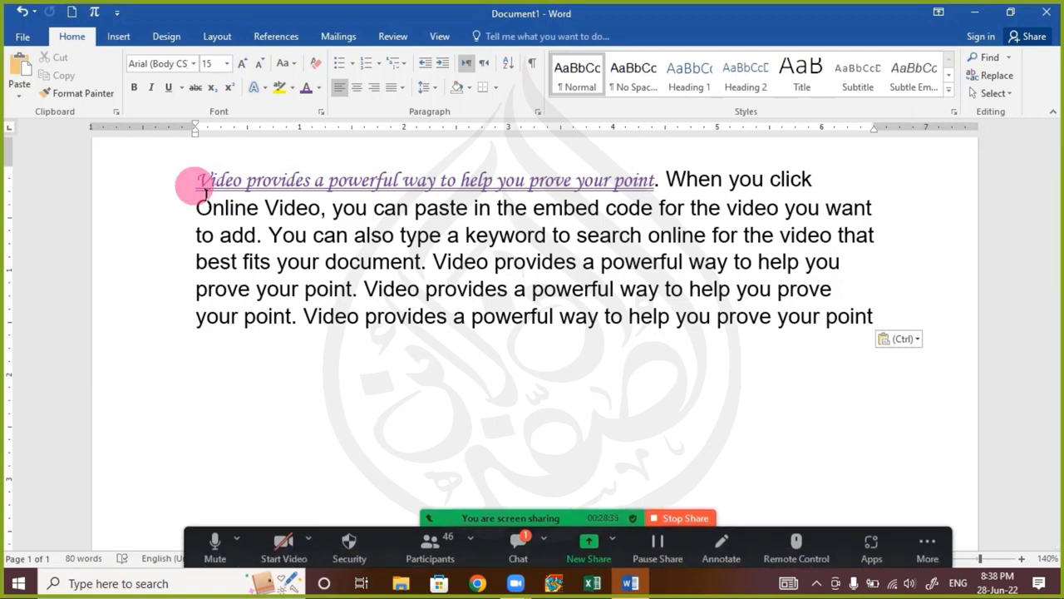
Check the Zoom chat for new replies, look back at the earlier messages and close the chat
left_click(513, 541)
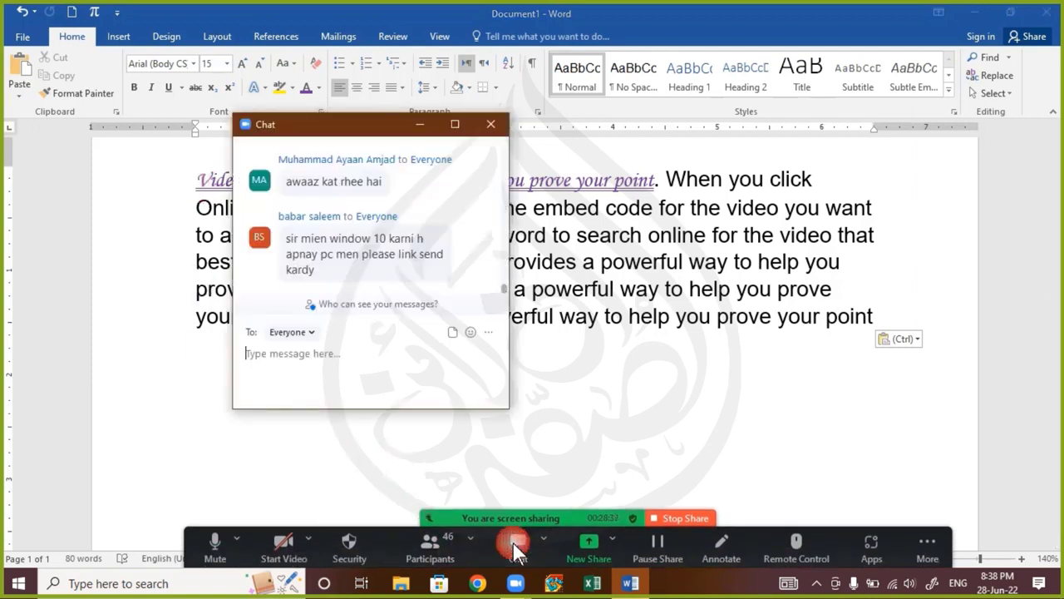
left_click(491, 124)
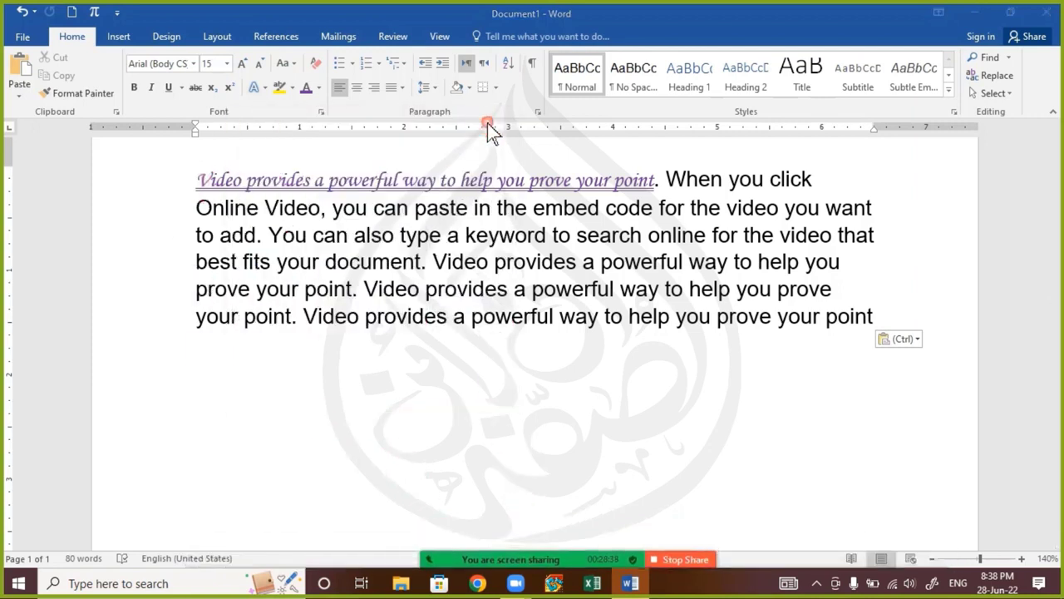
mouse_move(537, 563)
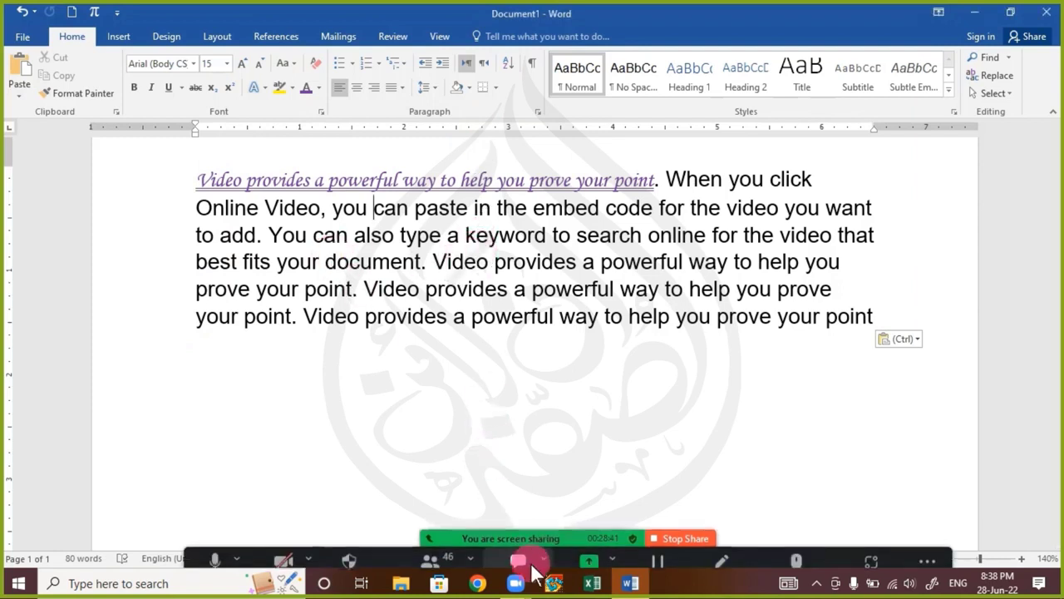
left_click(518, 544)
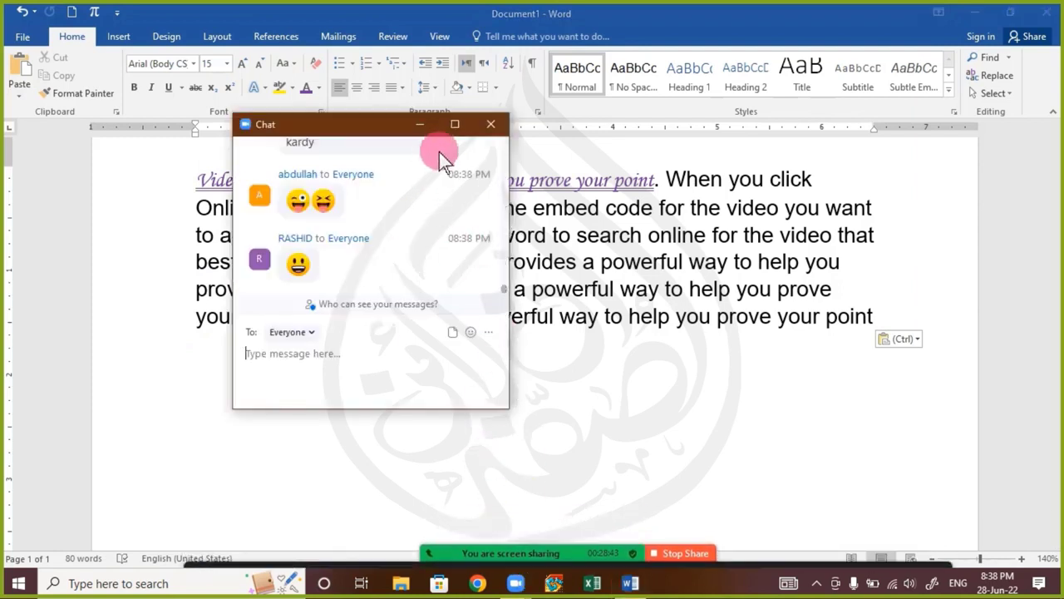
scroll(401, 283, "up", 3)
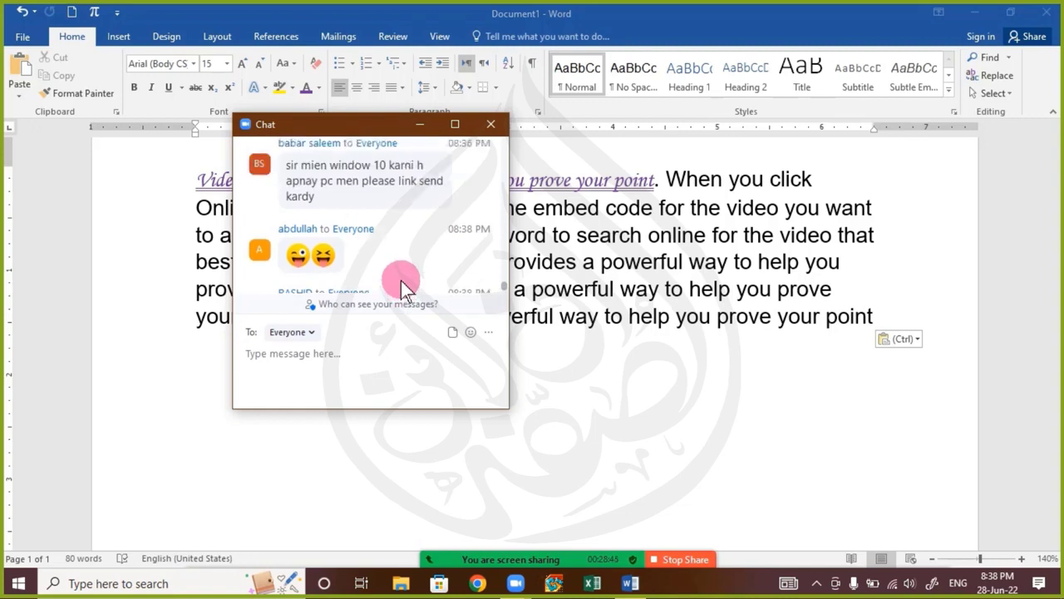
left_click(493, 126)
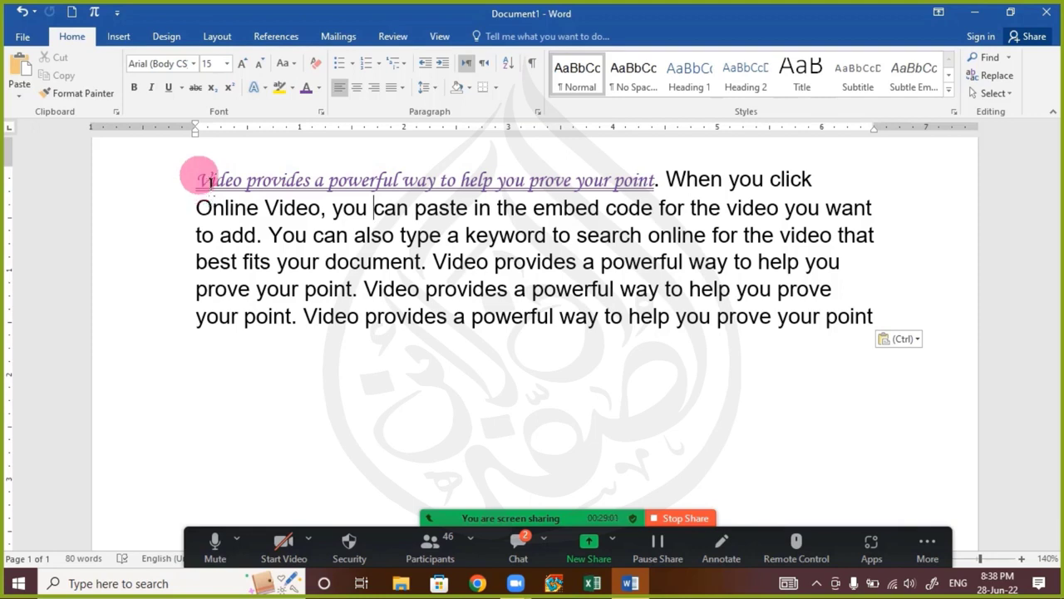
Copy the opening sentence's formatting with Format Painter onto "Video provides a powerful way" in the paragraph's fifth line
left_click_drag(210, 191, 657, 183)
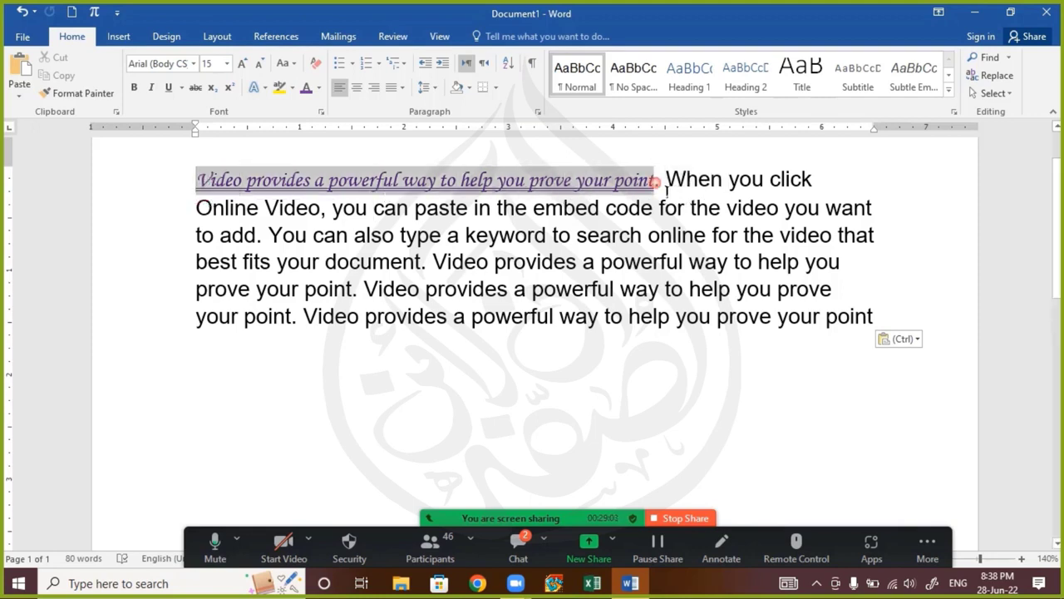
left_click(310, 188)
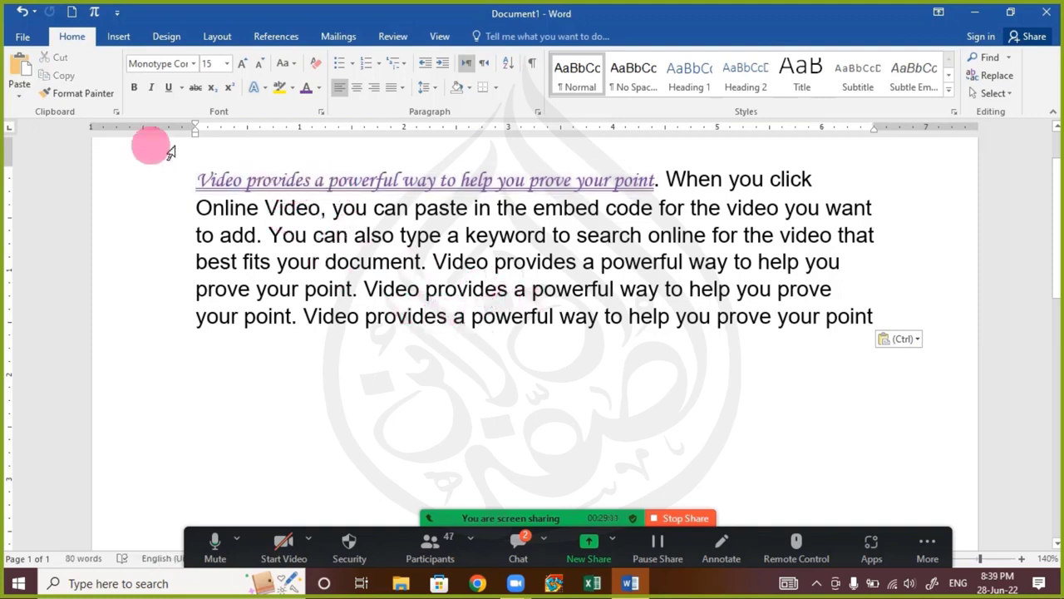
left_click(94, 102)
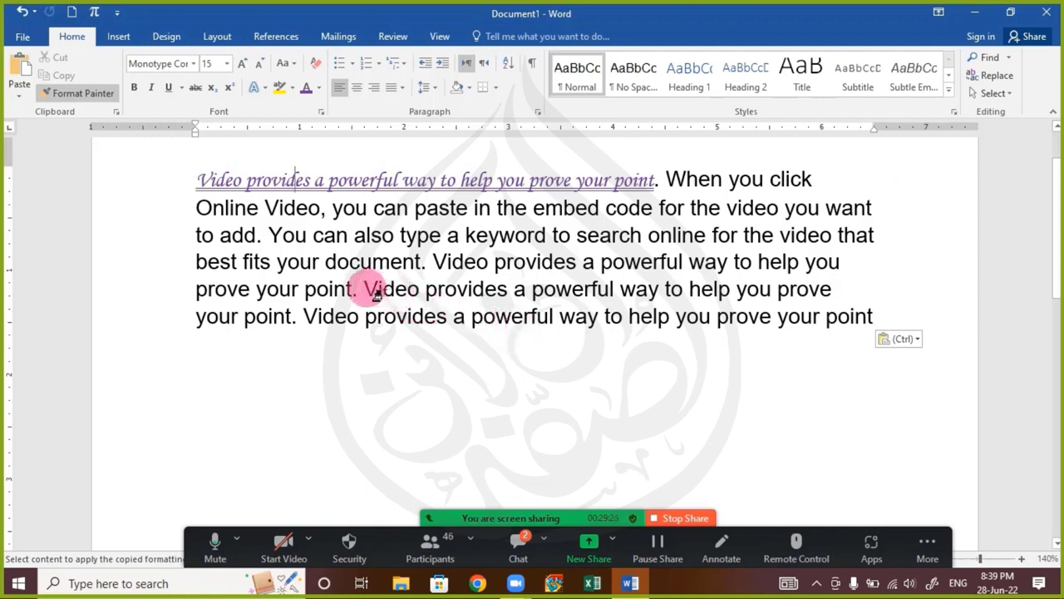
left_click_drag(375, 295, 665, 297)
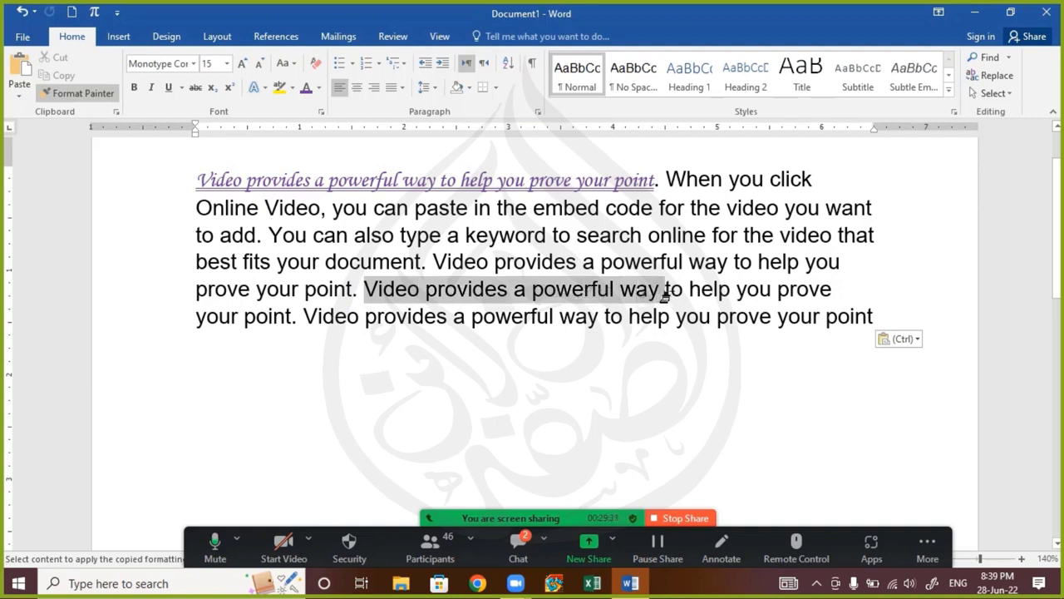
left_click_drag(665, 297, 663, 295)
left_click(502, 341)
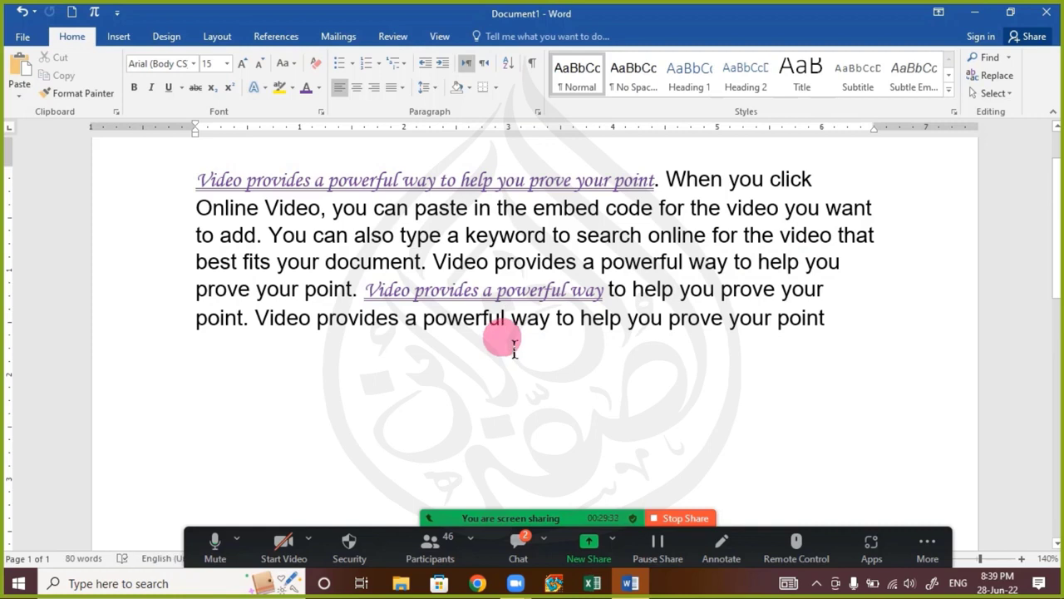
View the latest Zoom chat reactions and return to the newly formatted phrase in the document
left_click(521, 536)
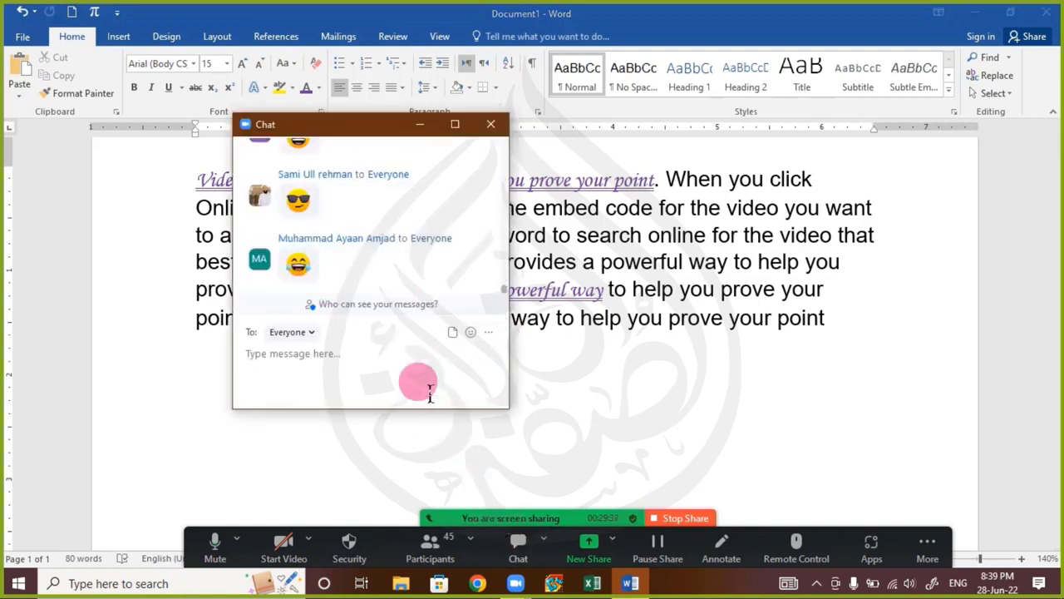
left_click(490, 126)
left_click(376, 291)
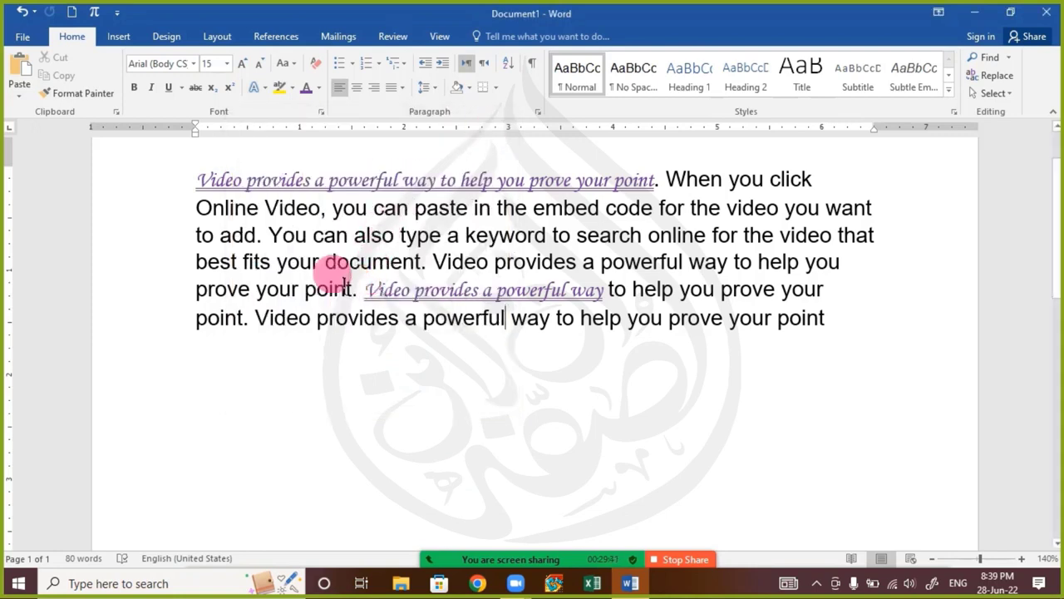
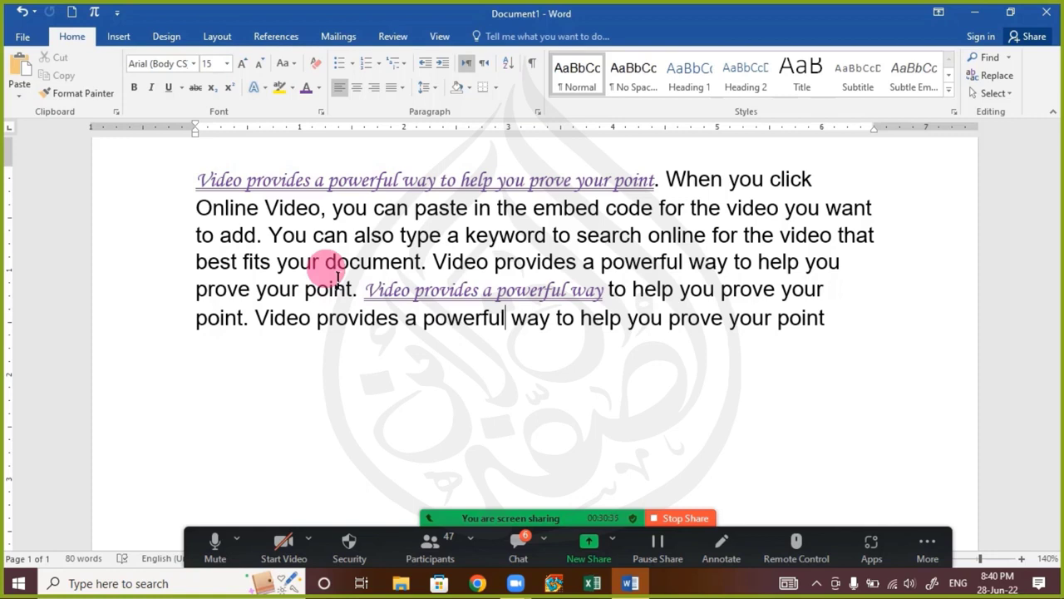
Read the recent replies in the Zoom chat in a full-size window and close the chat
left_click(516, 539)
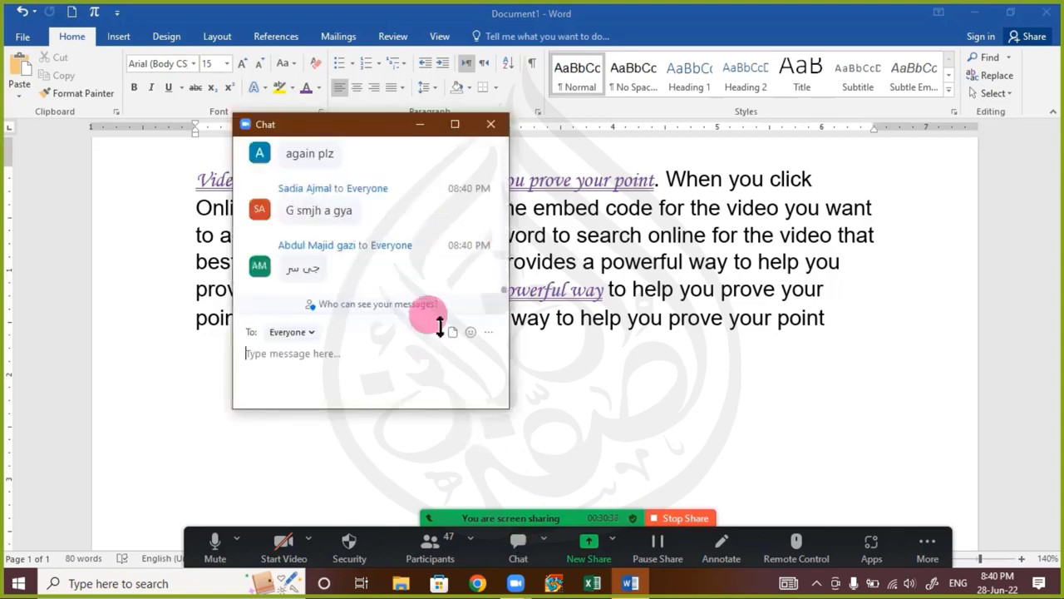
left_click(456, 125)
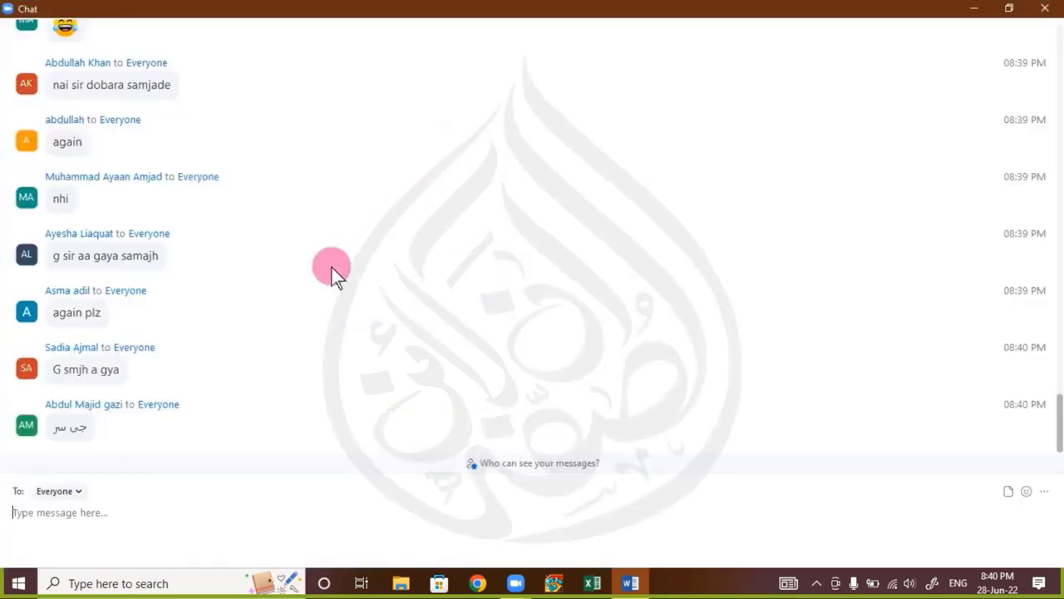
scroll(332, 268, "up", 2)
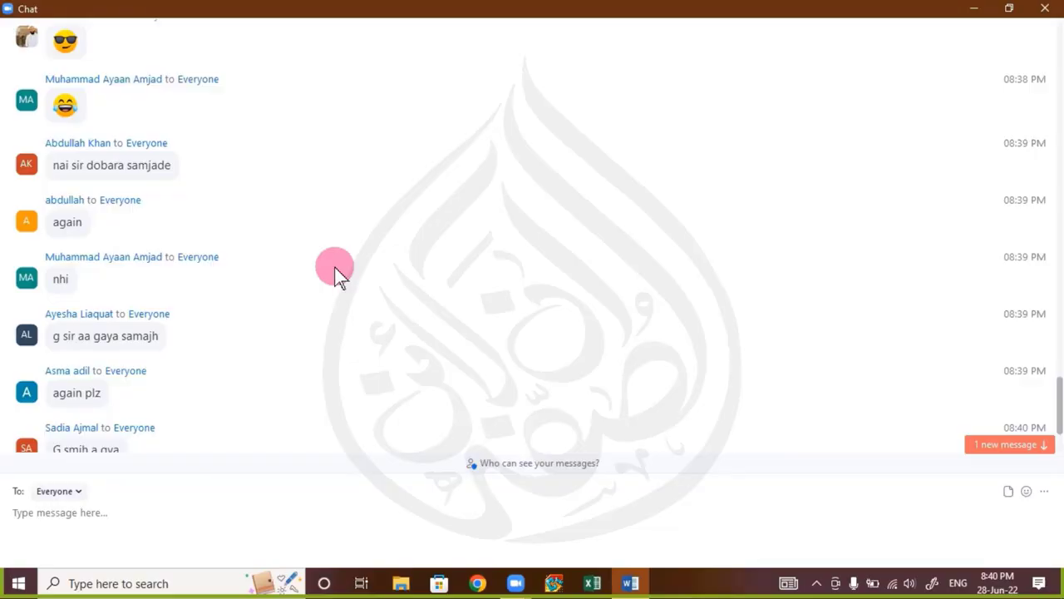
scroll(336, 272, "down", 3)
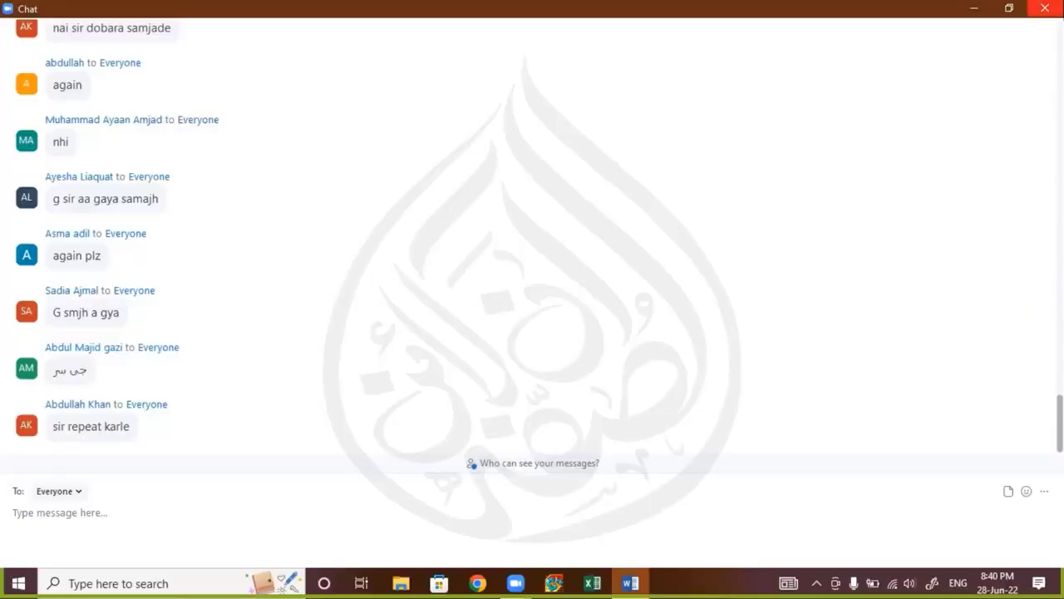
left_click(1056, 5)
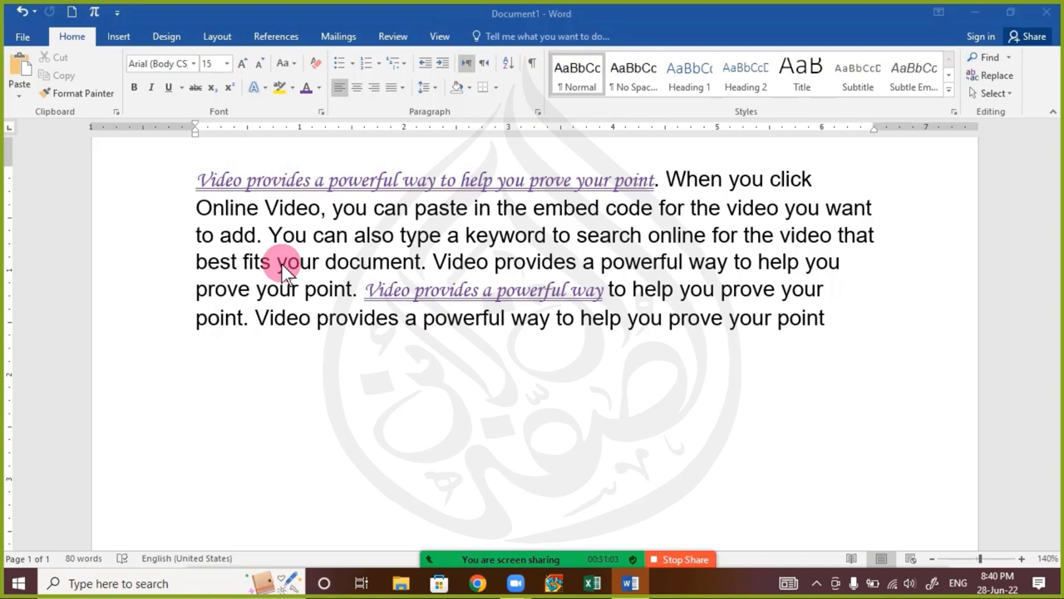
Enlarge the formatted opening sentence "Video provides a powerful way to help you prove your point" to font size 18
left_click(314, 180)
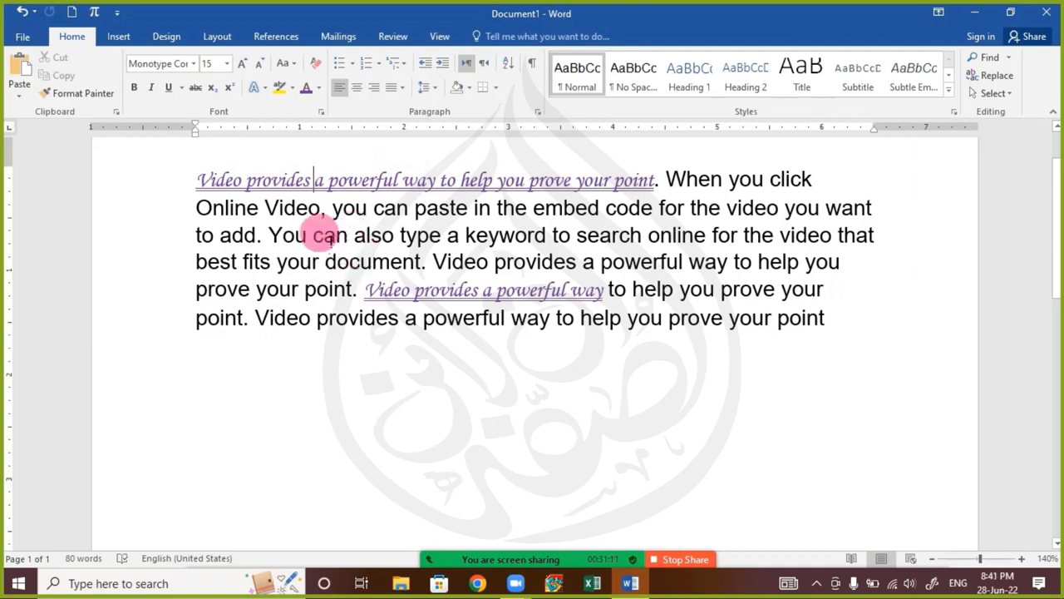
left_click(325, 236)
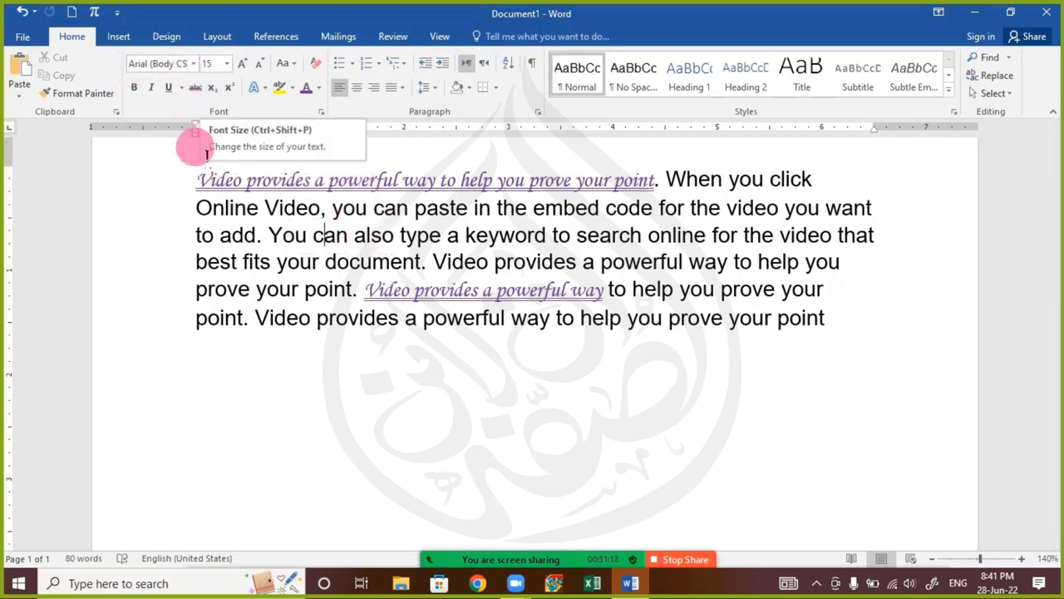
left_click_drag(196, 181, 655, 180)
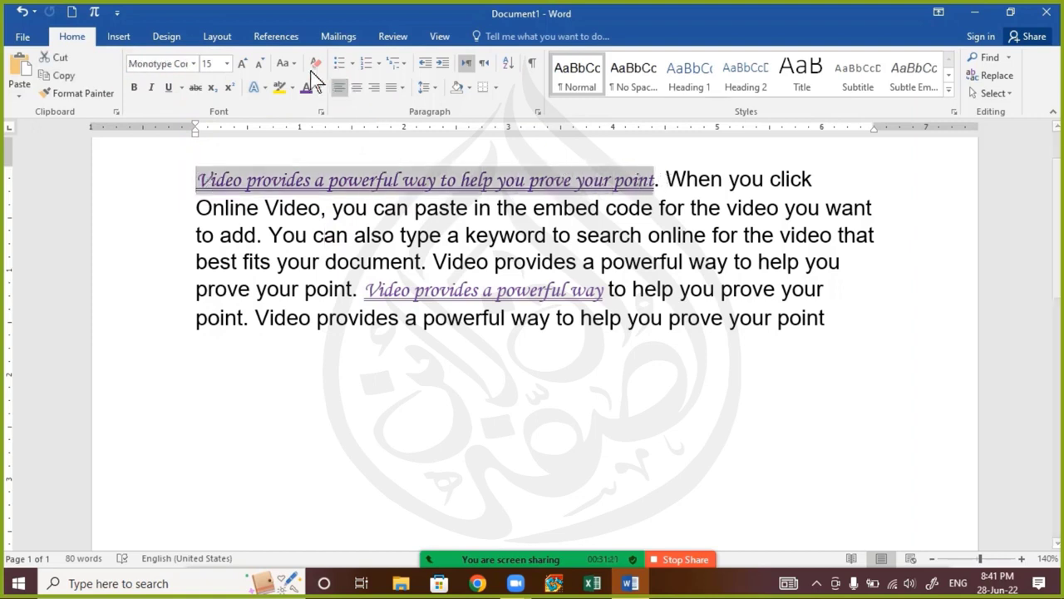
left_click(244, 64)
left_click(243, 61)
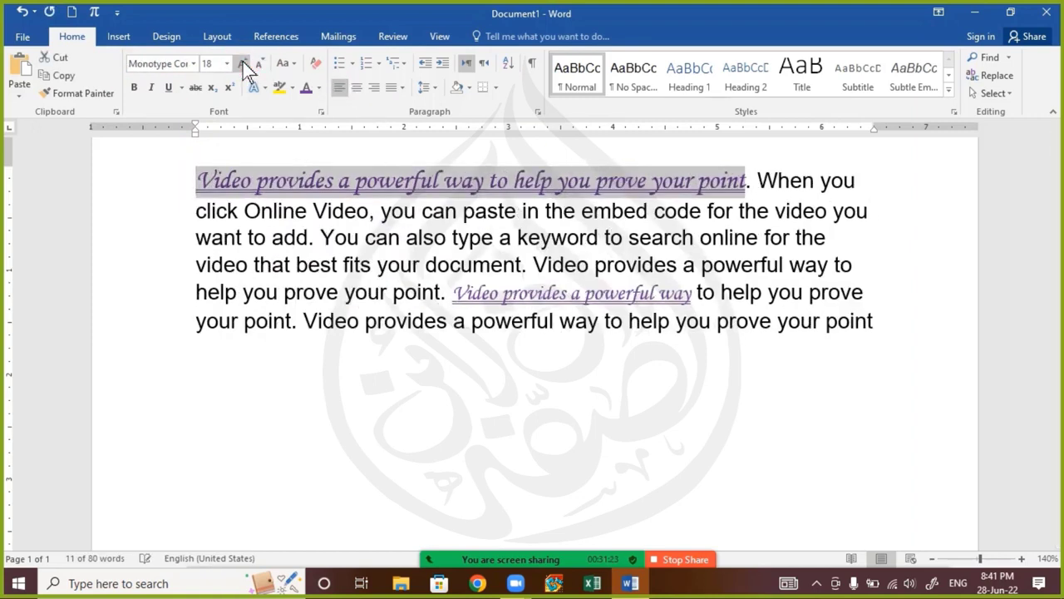
left_click(339, 281)
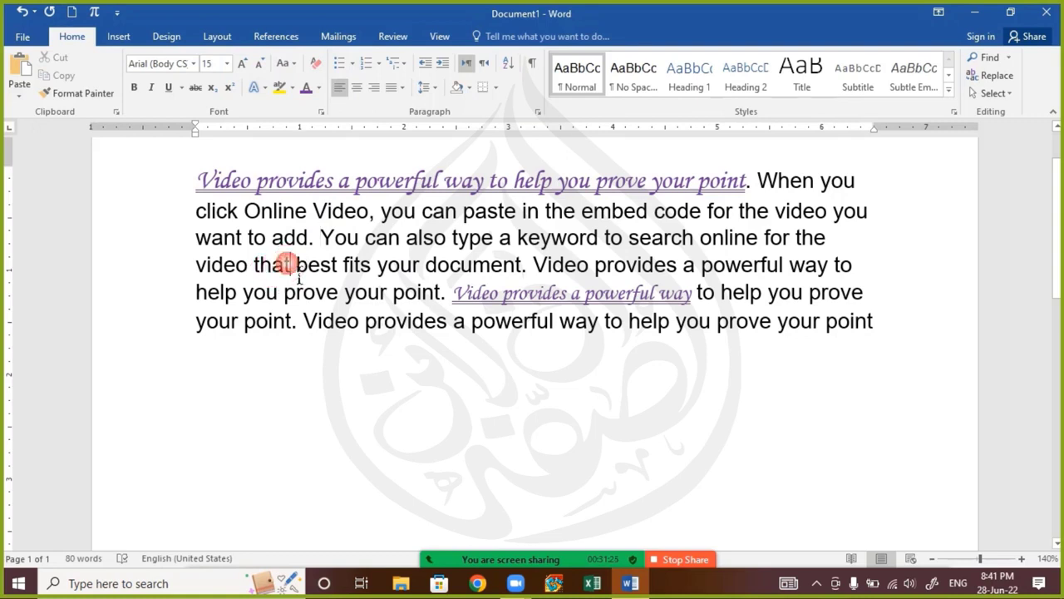
Compare the font and size of the plain paragraph text with those of the formatted opening sentence
left_click(208, 65)
left_click(243, 65)
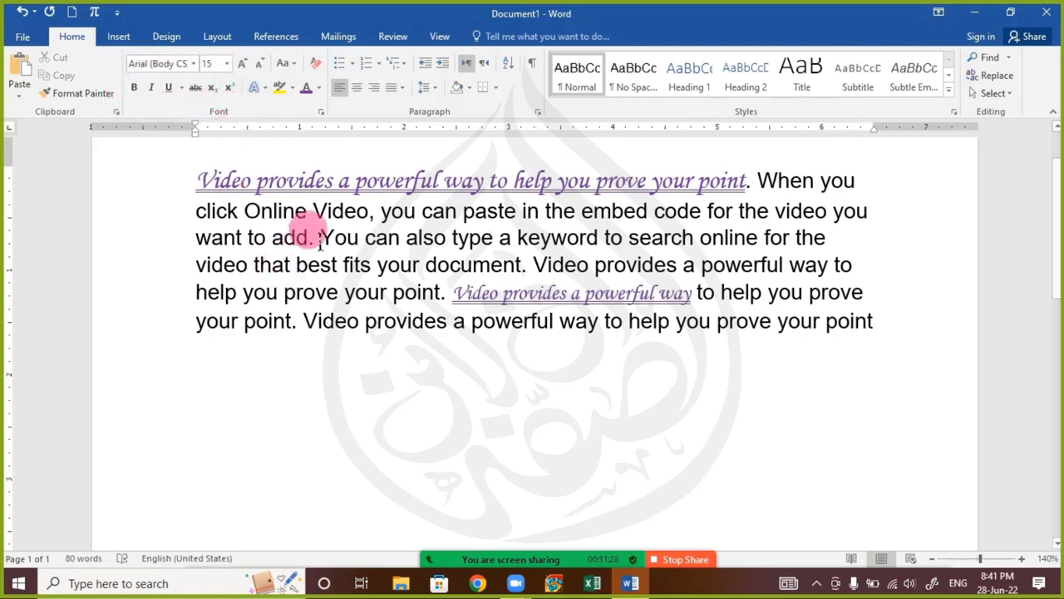
left_click(312, 185)
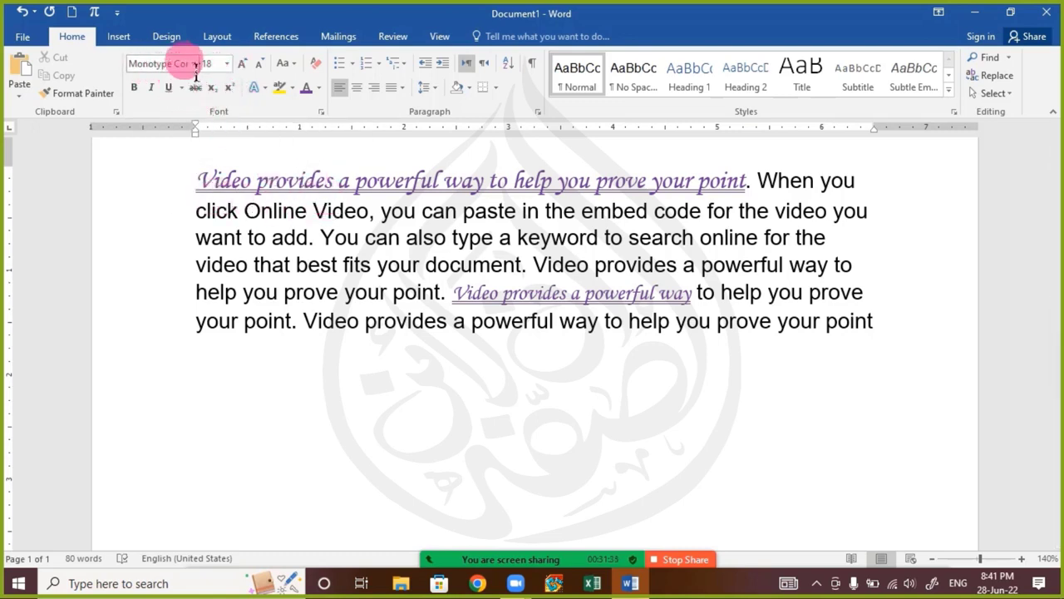
left_click(307, 264)
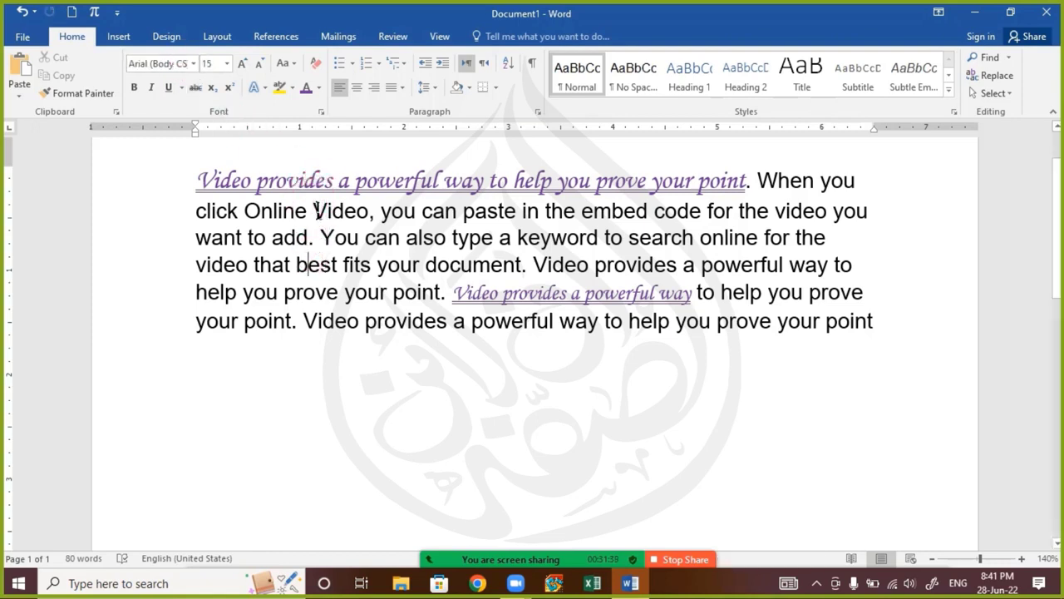
Copy the opening sentence's formatting with Format Painter onto "You can also type a keyword to search online for the video that best fits your document"
left_click(306, 179)
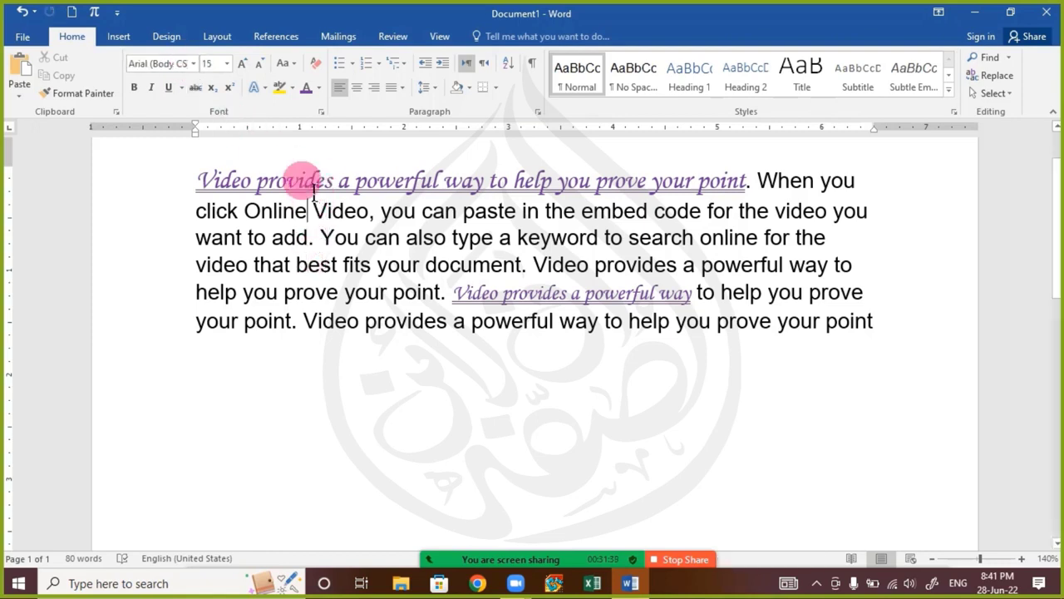
left_click(96, 93)
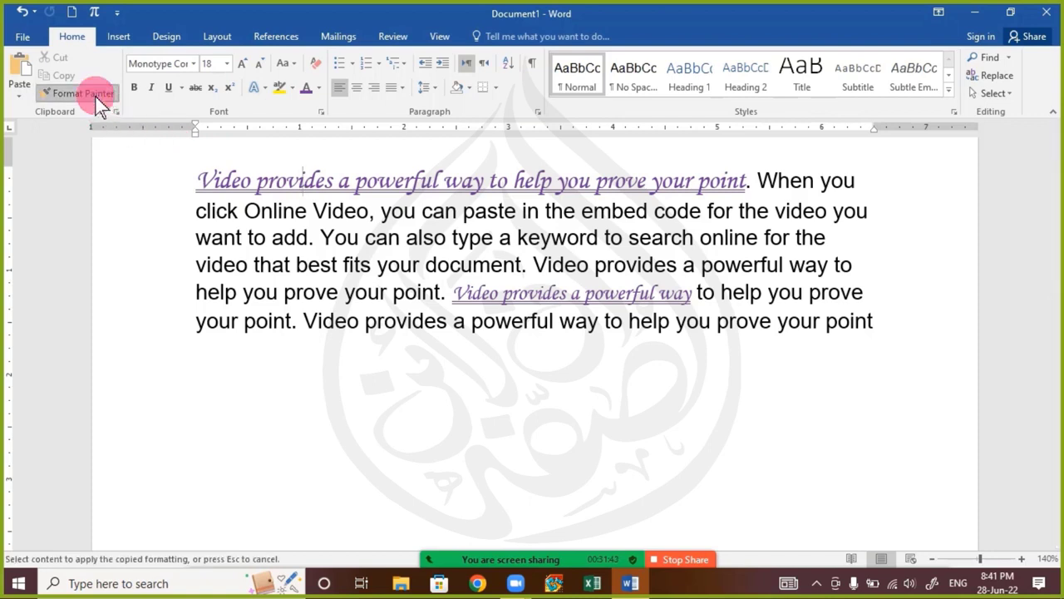
left_click(98, 95)
left_click(334, 182)
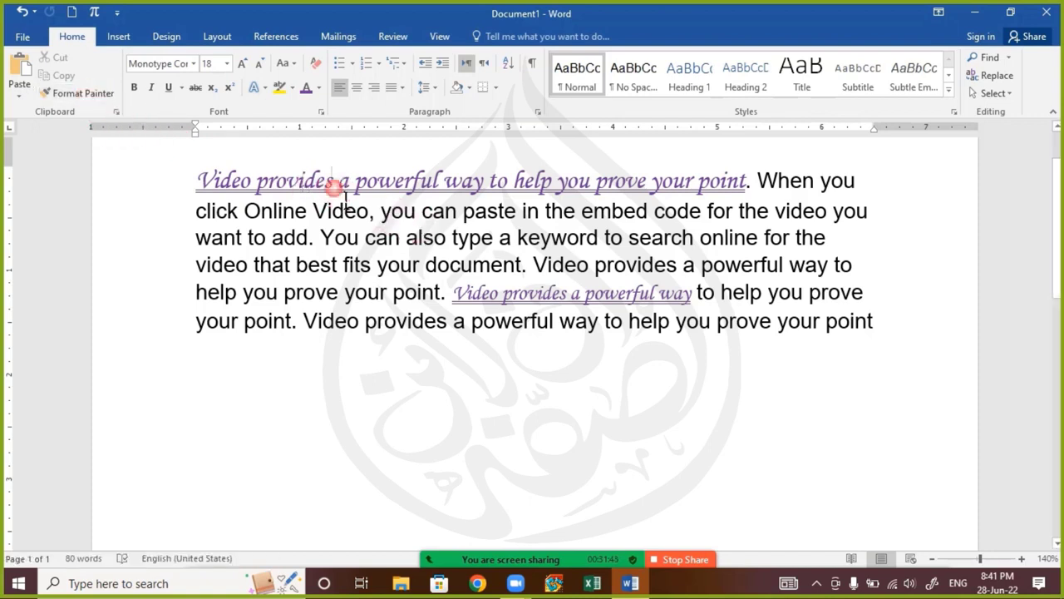
left_click(94, 97)
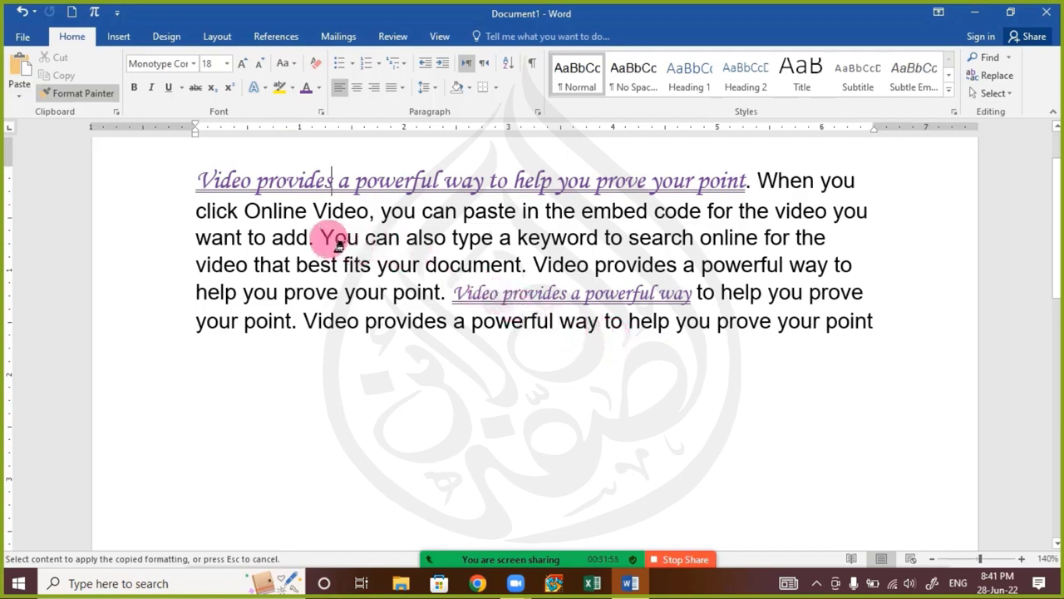
mouse_move(331, 240)
left_mouse_down()
mouse_move(526, 264)
mouse_move(703, 266)
mouse_move(519, 262)
mouse_move(530, 264)
left_mouse_up()
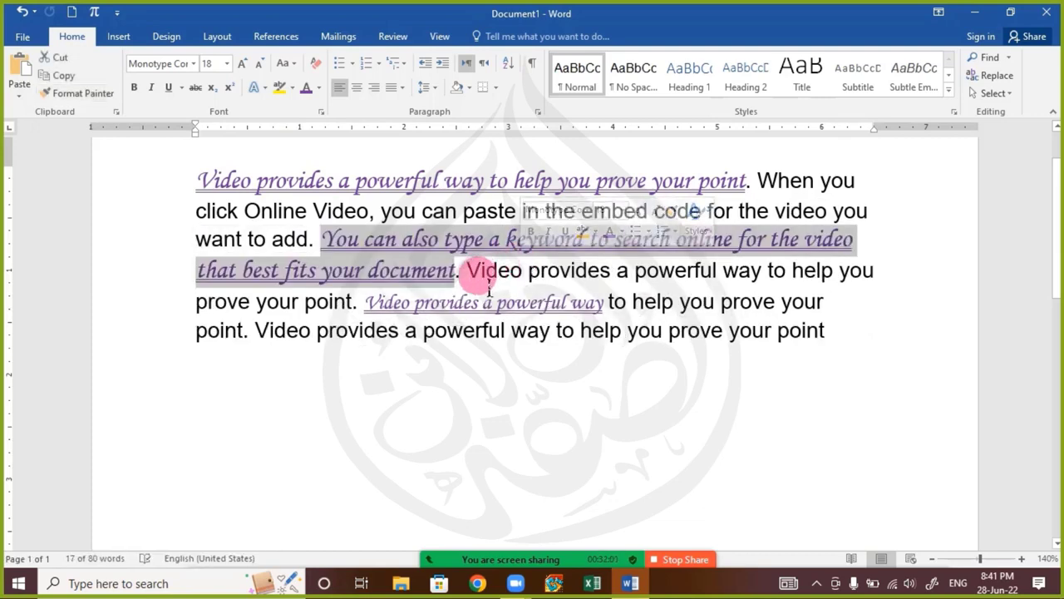
left_click(470, 268)
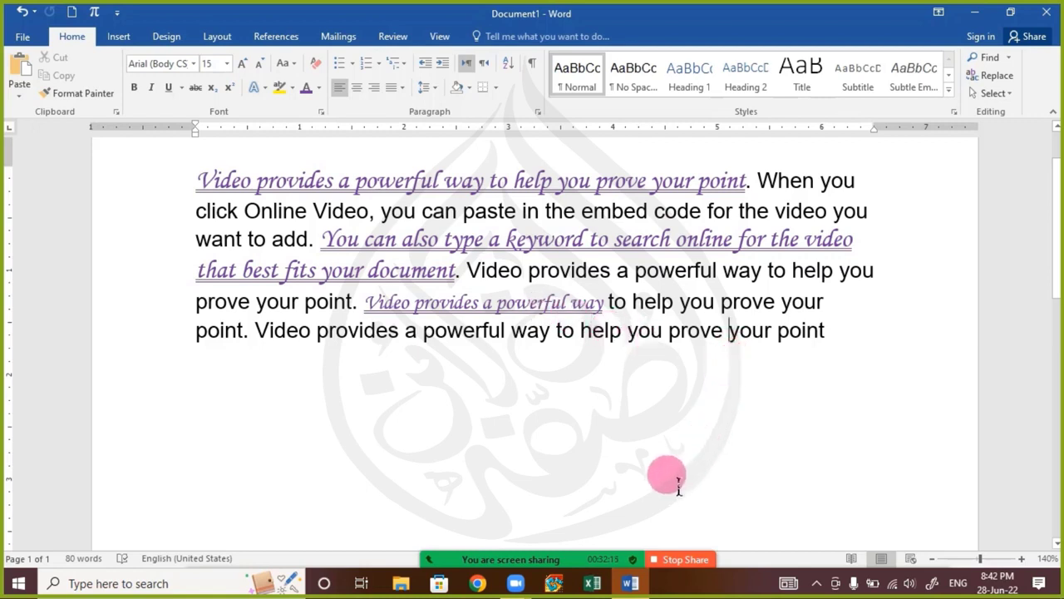
Add a list of five first names below the paragraph, each on its own line
mouse_move(549, 559)
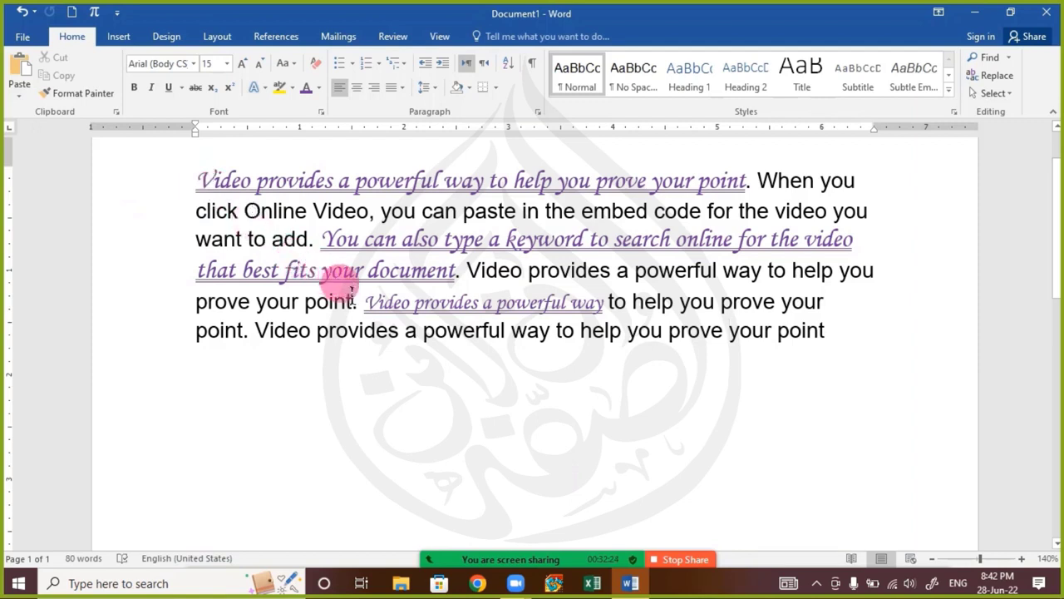
left_click(868, 355)
key("Return")
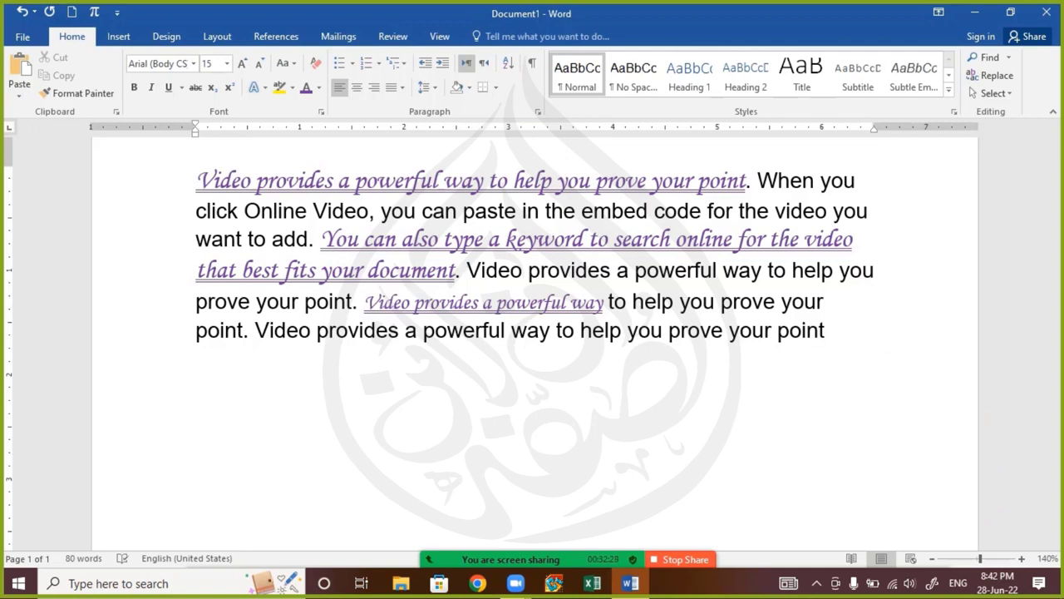
left_click(868, 354)
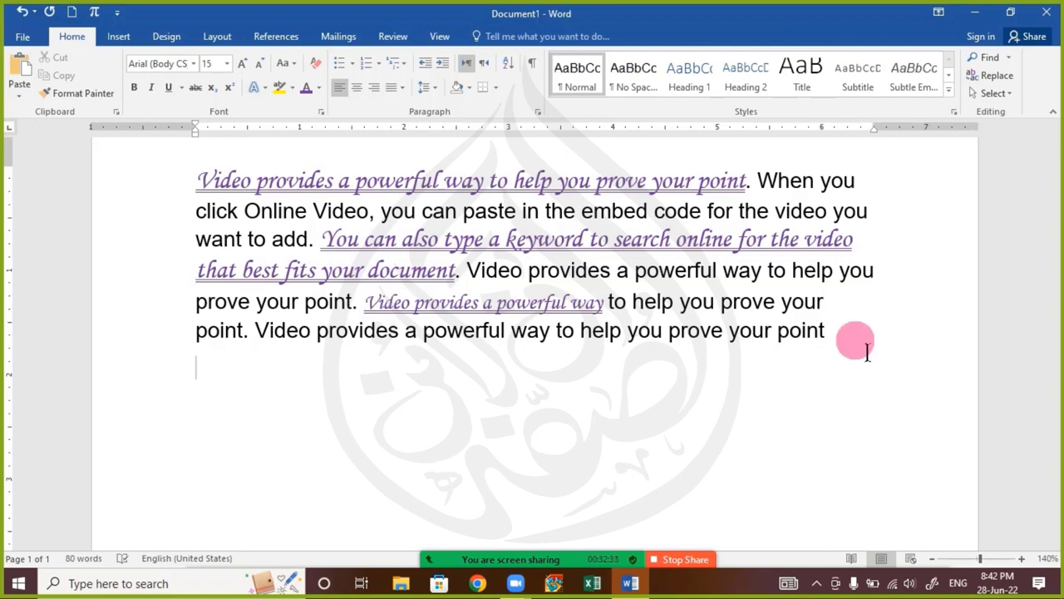
type("Muhamma")
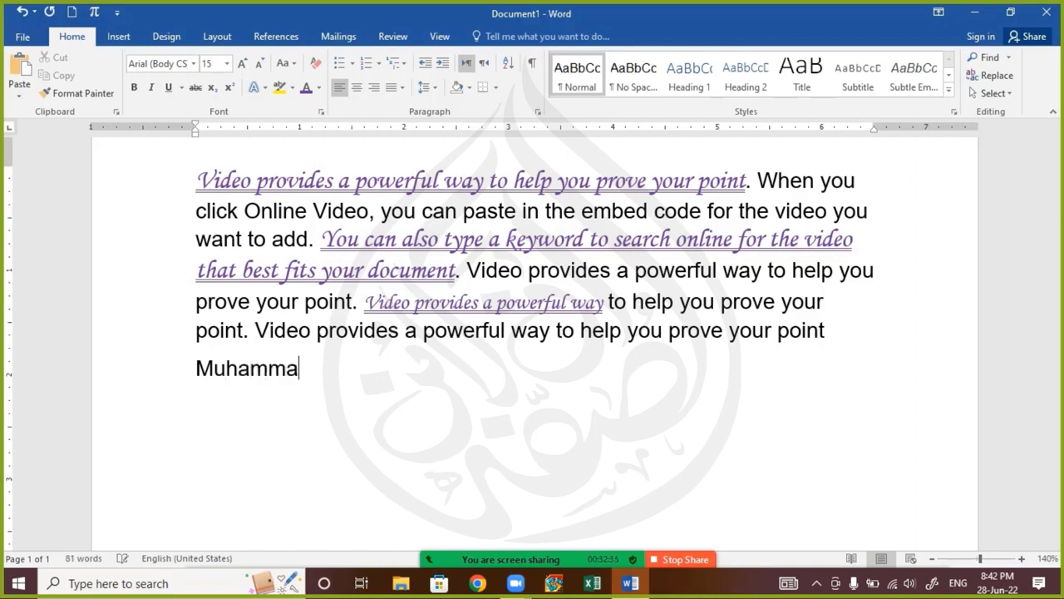
type("d")
left_click(867, 353)
key("Return")
type("Abubak")
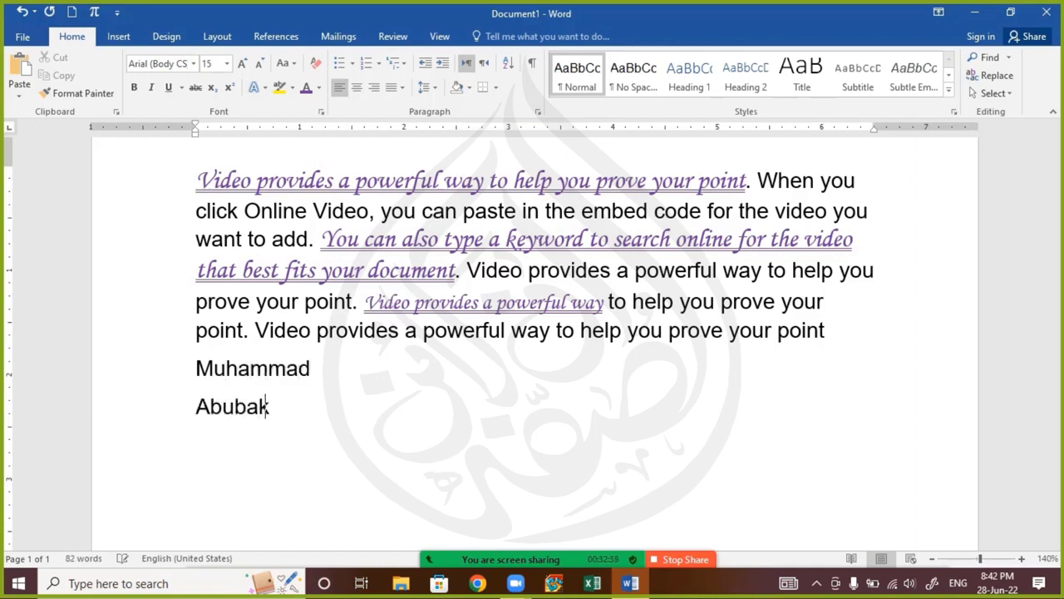
type("ar")
key("Return")
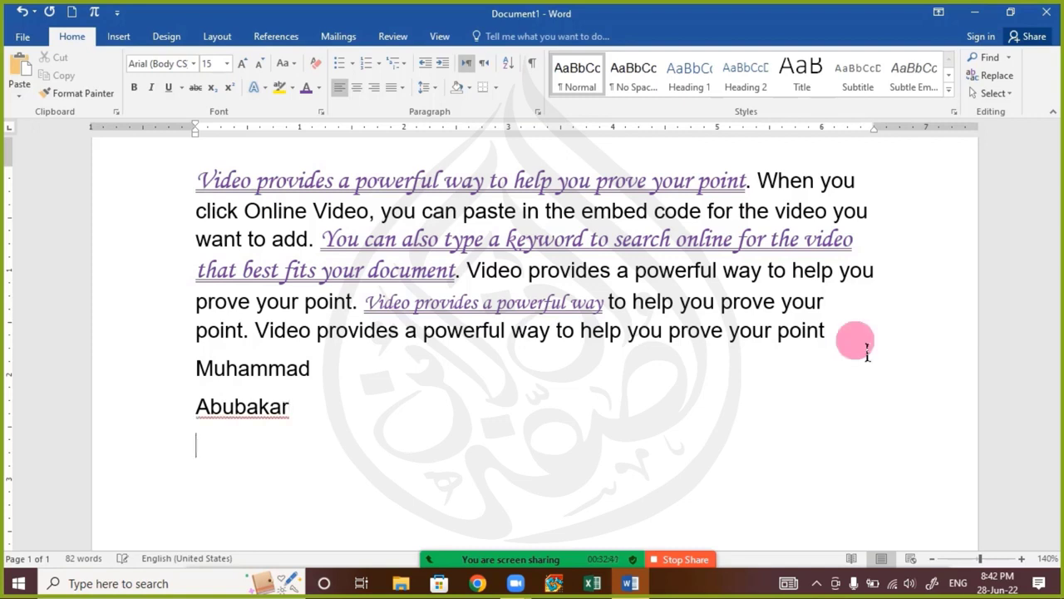
type("Umer")
key("Return")
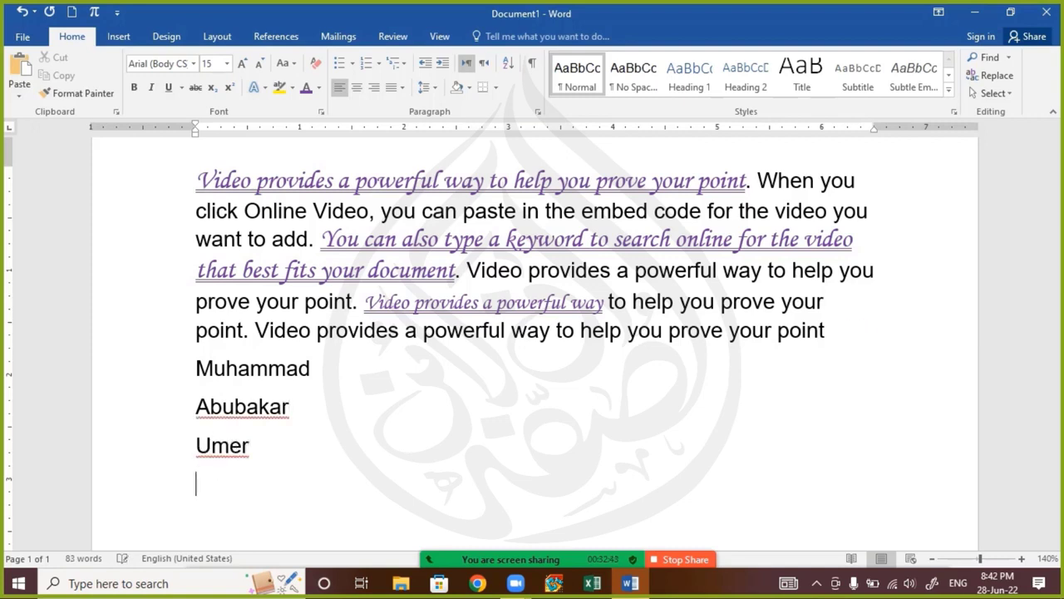
type("Usman Ali")
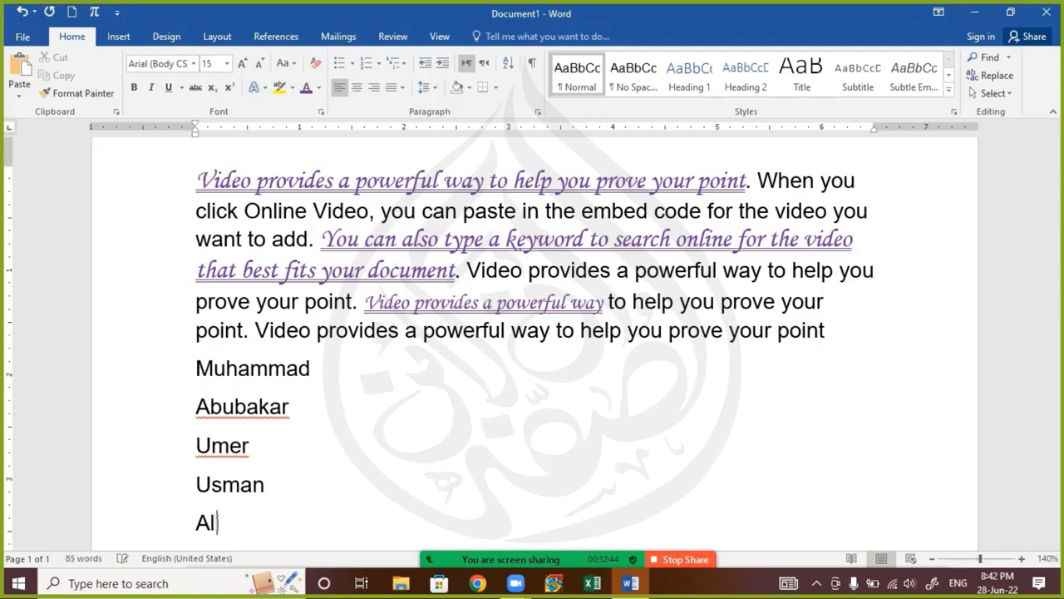
key("Return")
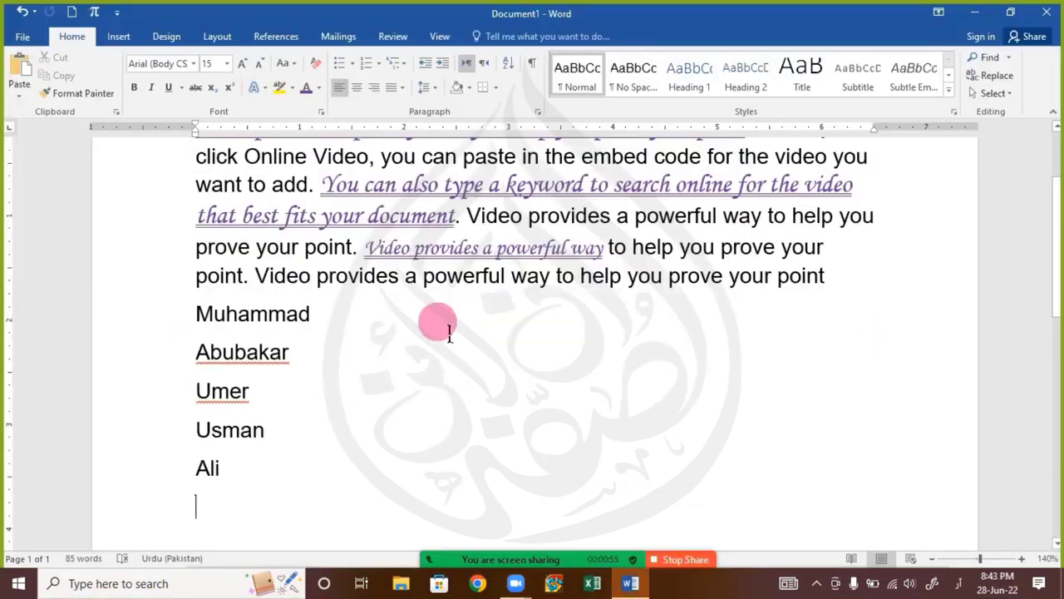
Compare the formatting of the purple phrase "Video provides a powerful way" with the plain list of names and review the paragraph above
mouse_move(615, 569)
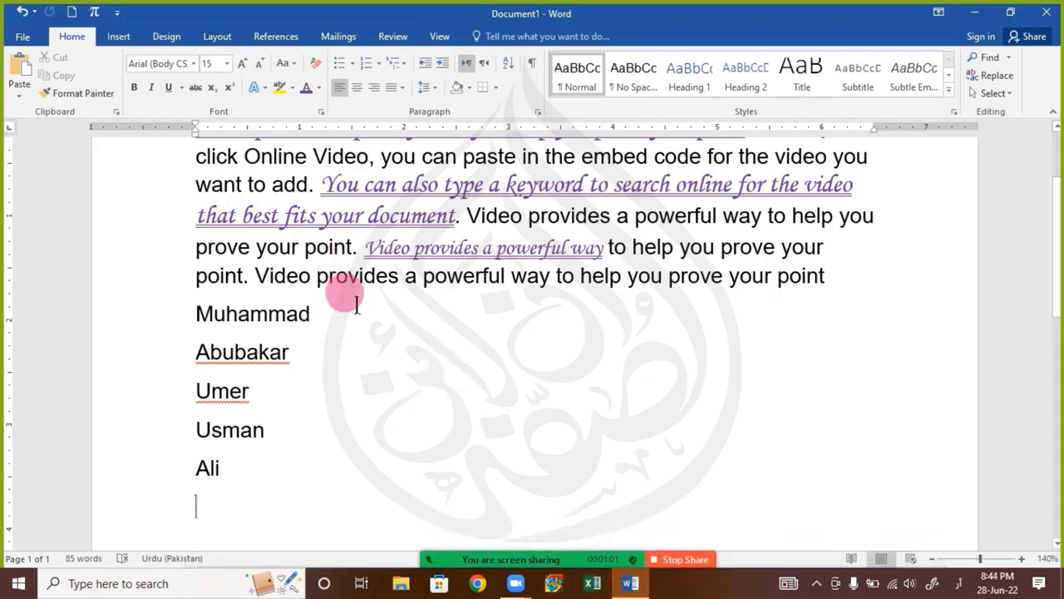
left_click(260, 480)
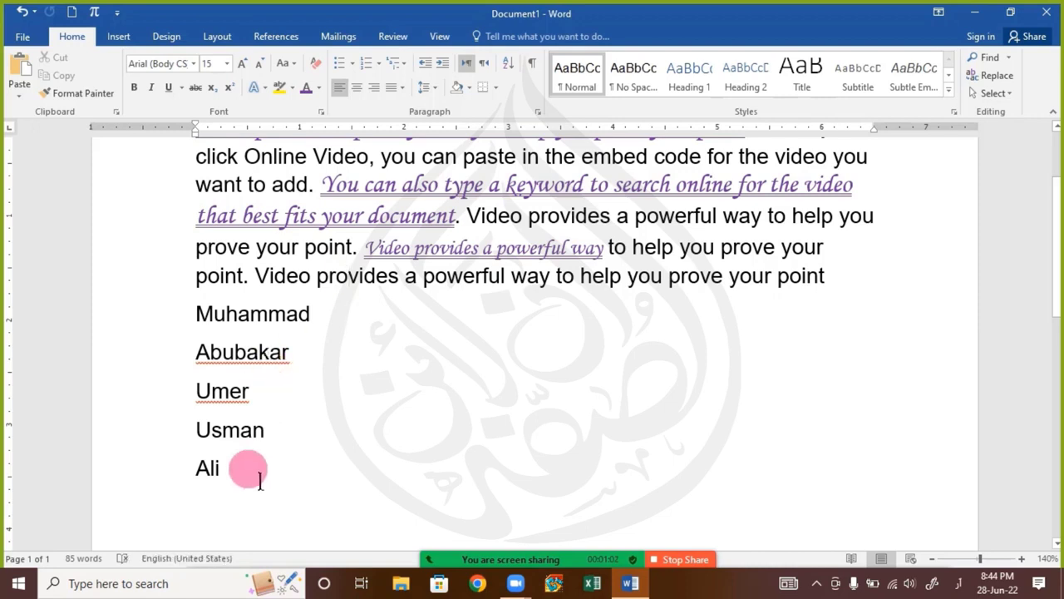
left_click(418, 248)
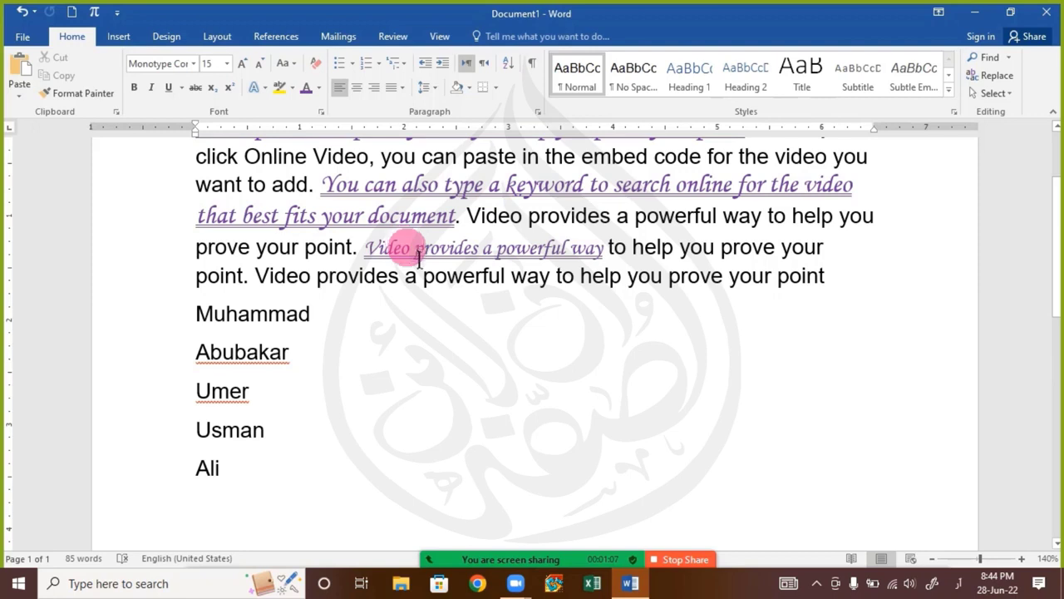
left_click(247, 352)
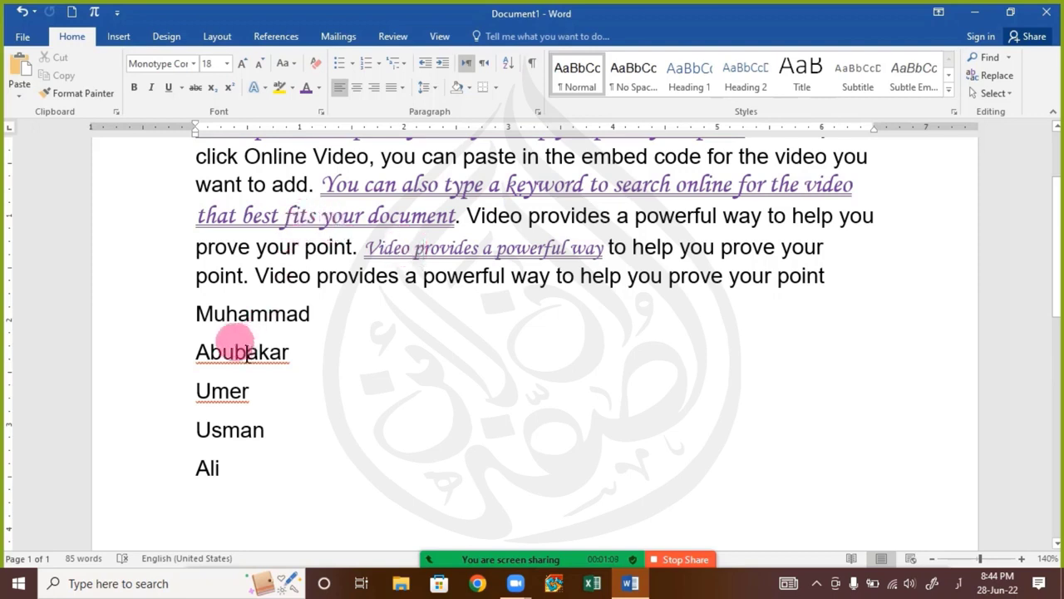
left_click_drag(200, 312, 295, 473)
left_click(413, 354)
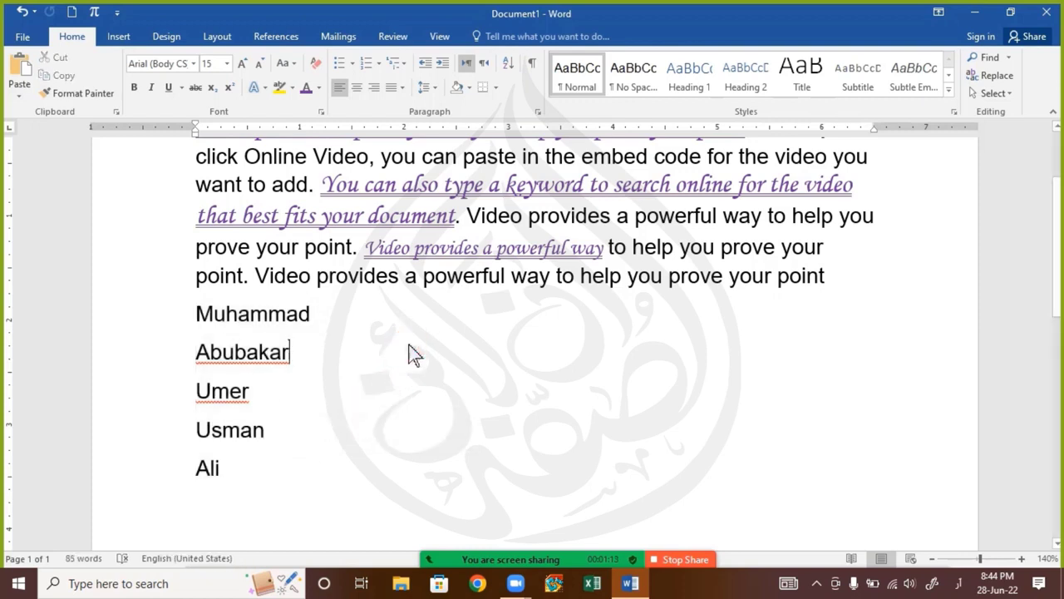
left_click(414, 353)
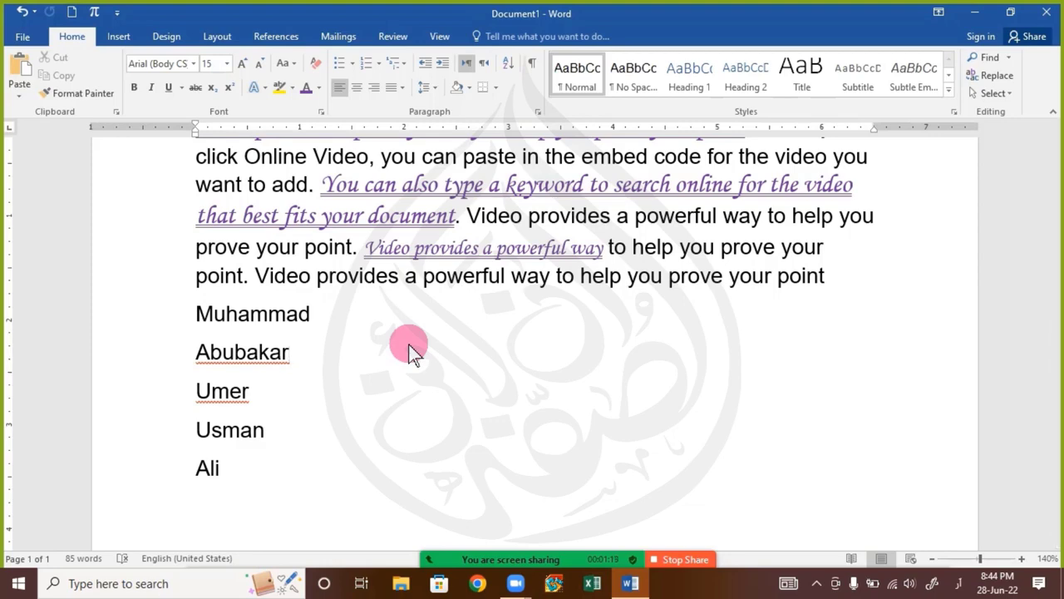
scroll(408, 339, "up", 3)
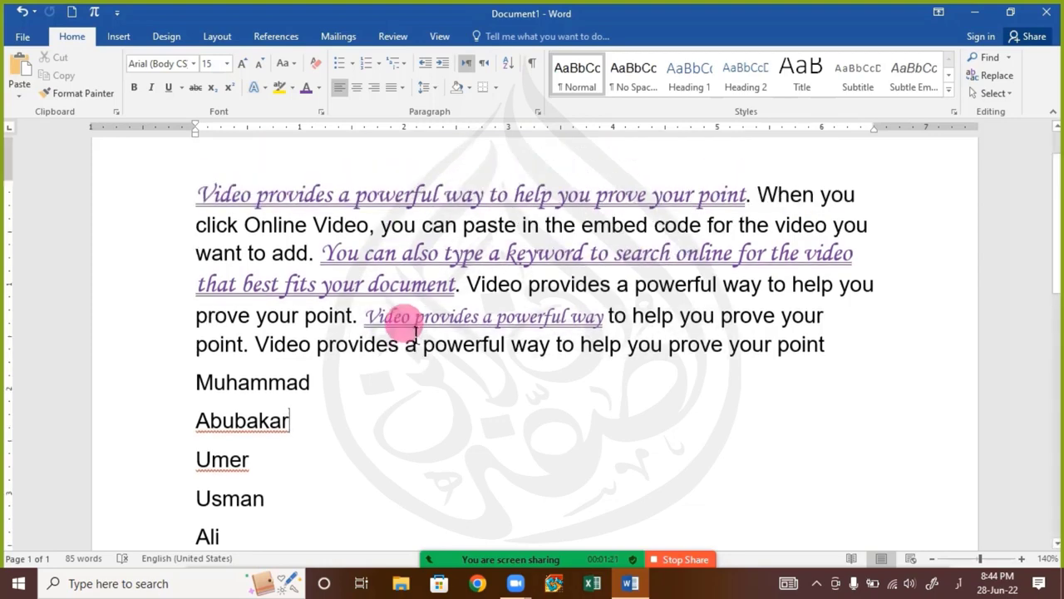
Copy the opening sentence's formatting with Format Painter onto the first name in the list
left_click(355, 256)
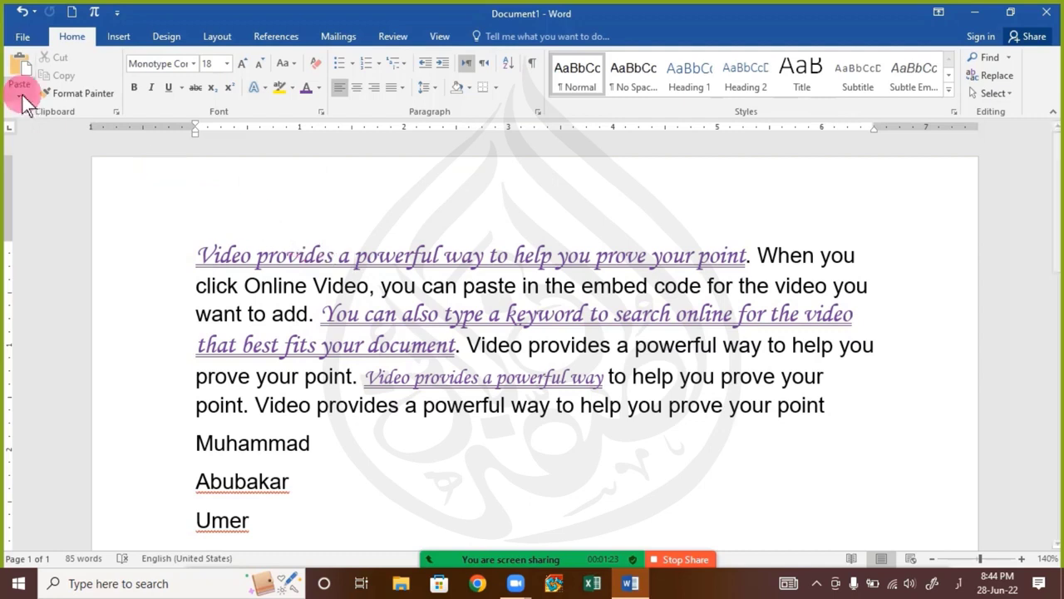
left_click(94, 97)
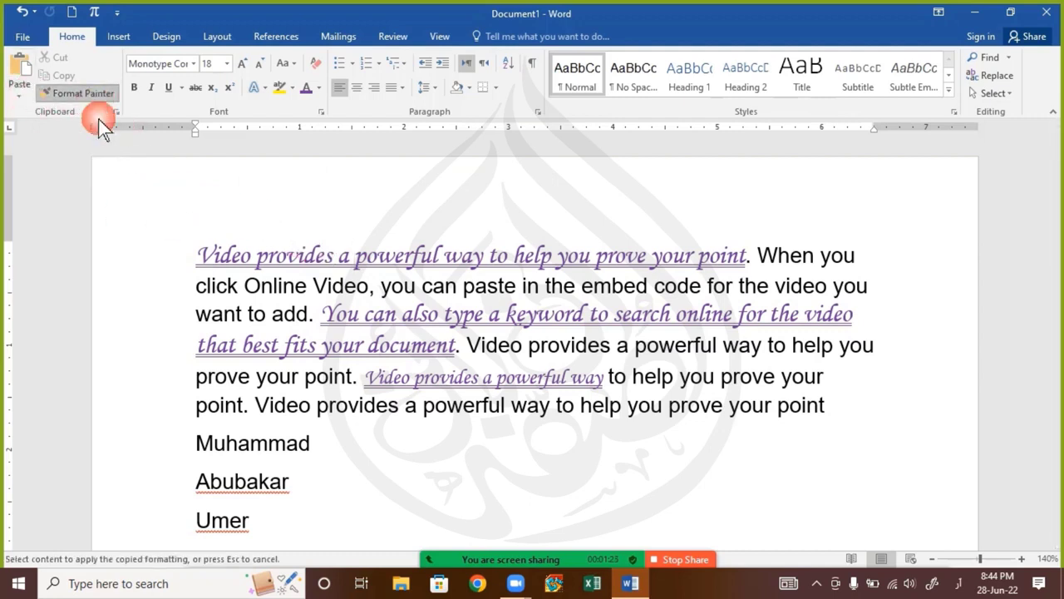
left_click_drag(199, 445, 328, 452)
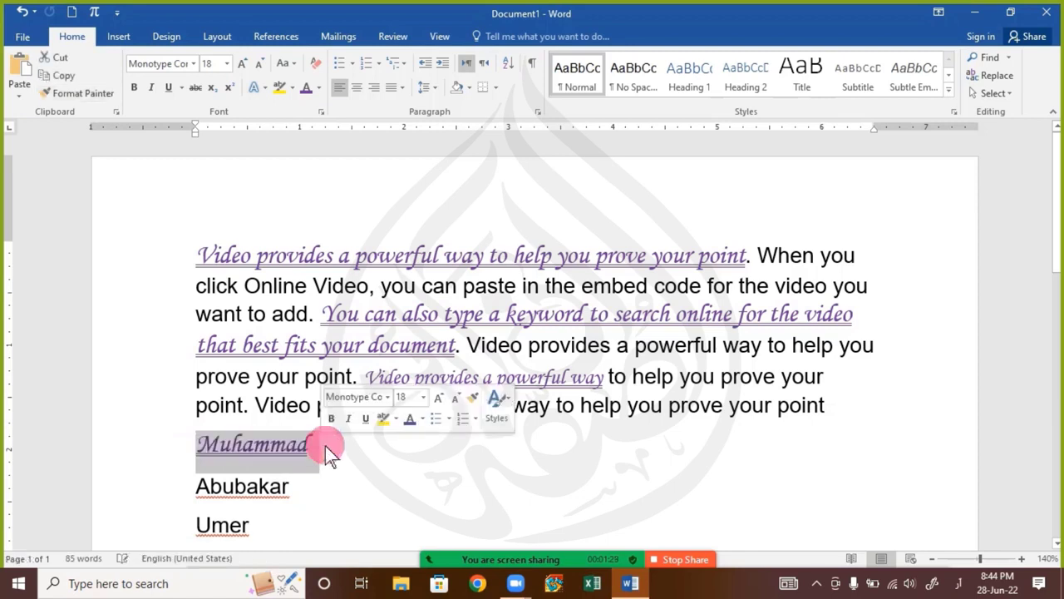
left_click(411, 442)
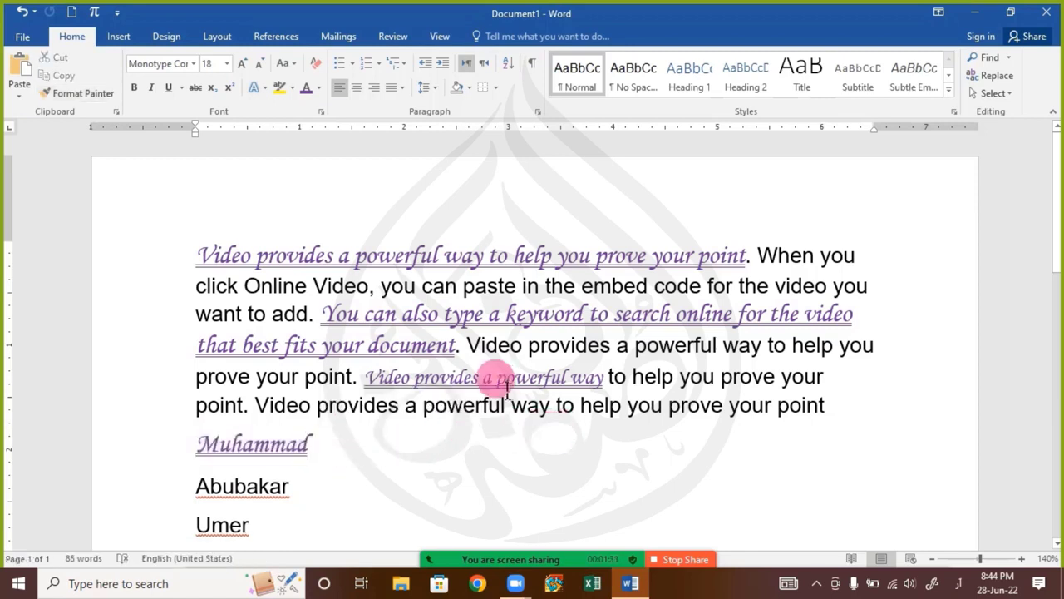
Copy the first name's purple script formatting onto the third name in the list with Format Painter
left_click(252, 447)
left_click(100, 93)
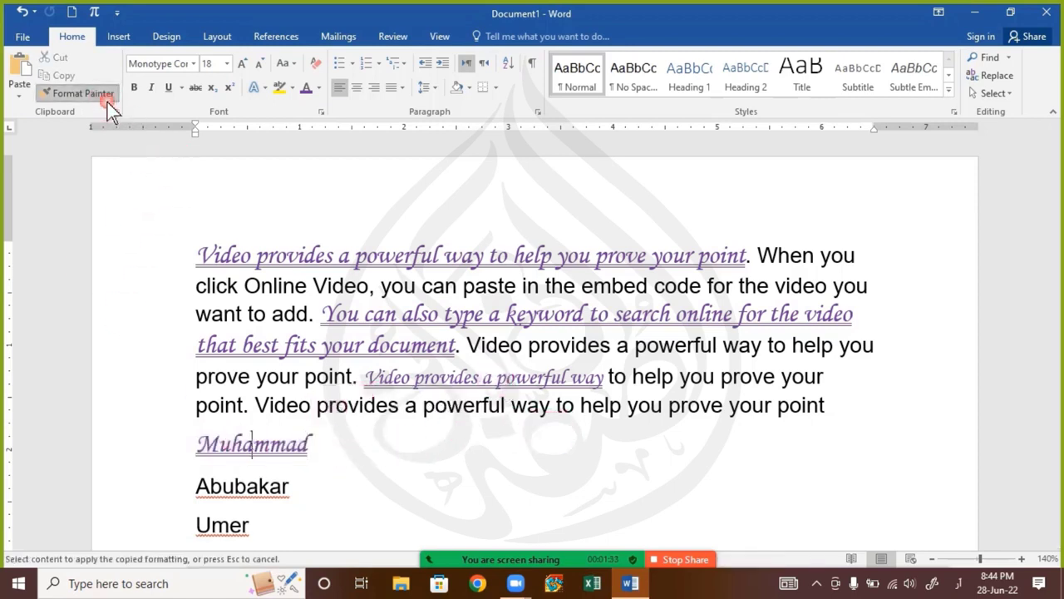
scroll(223, 491, "down", 1)
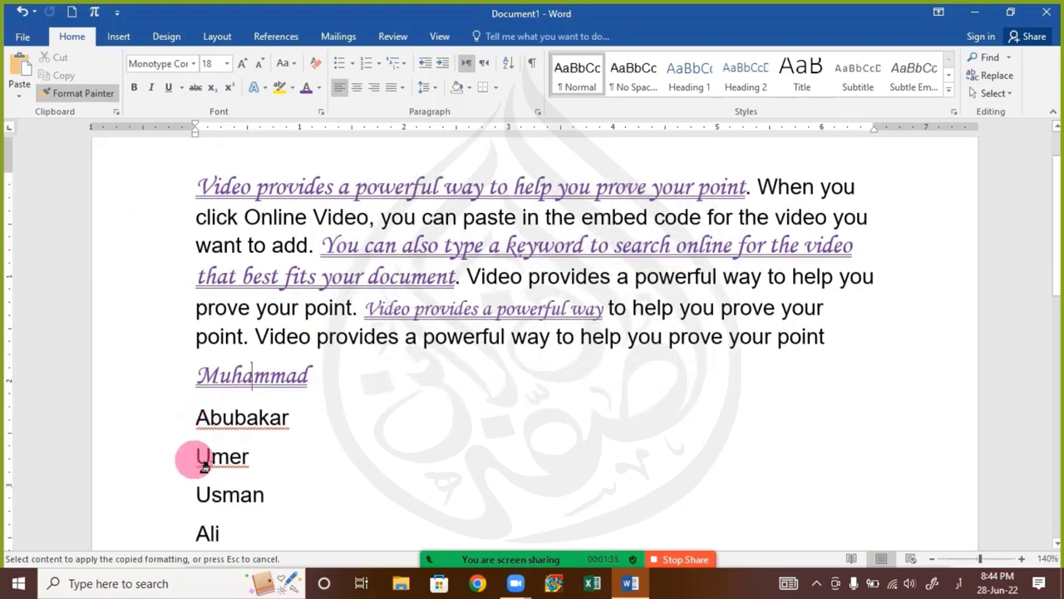
mouse_move(200, 456)
left_mouse_down()
mouse_move(267, 458)
mouse_move(258, 462)
left_mouse_up()
left_click(313, 460)
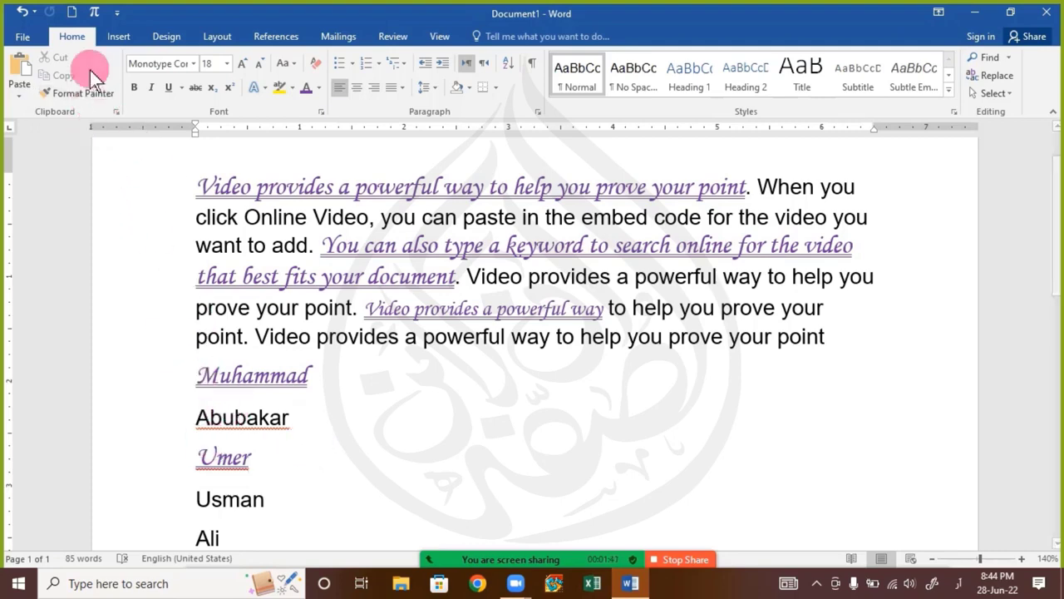
Copy the third name's formatting with Format Painter onto the last name in the list
left_click(83, 93)
scroll(157, 254, "down", 5)
left_click_drag(196, 331, 295, 346)
left_click(300, 365)
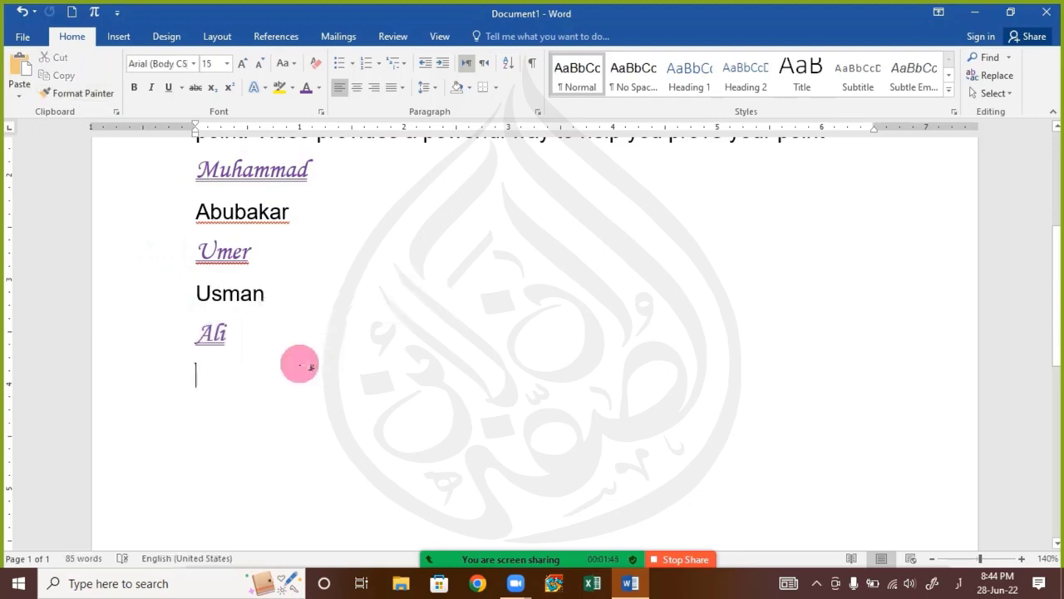
Undo the name formatting, the name list and the formatting copied onto the "You can also type a keyword" sentence, keeping the opening sentence at 18 pt
key("ctrl+z")
key("ctrl+z")
key("ctrl+z")
key("ctrl+z")
key("ctrl+z")
key("ctrl+z")
key("ctrl+z")
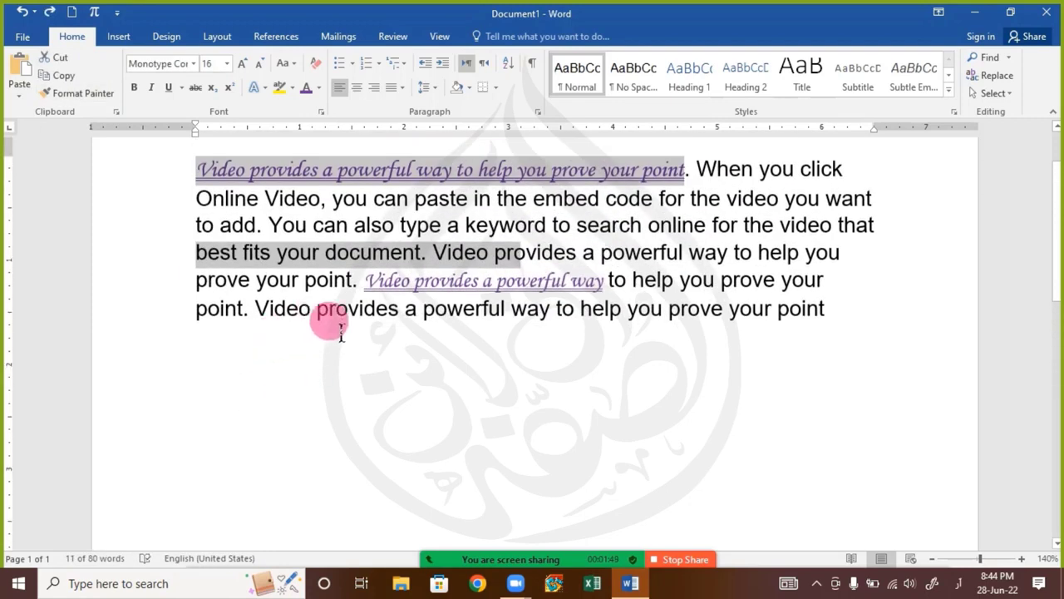
key("ctrl+z")
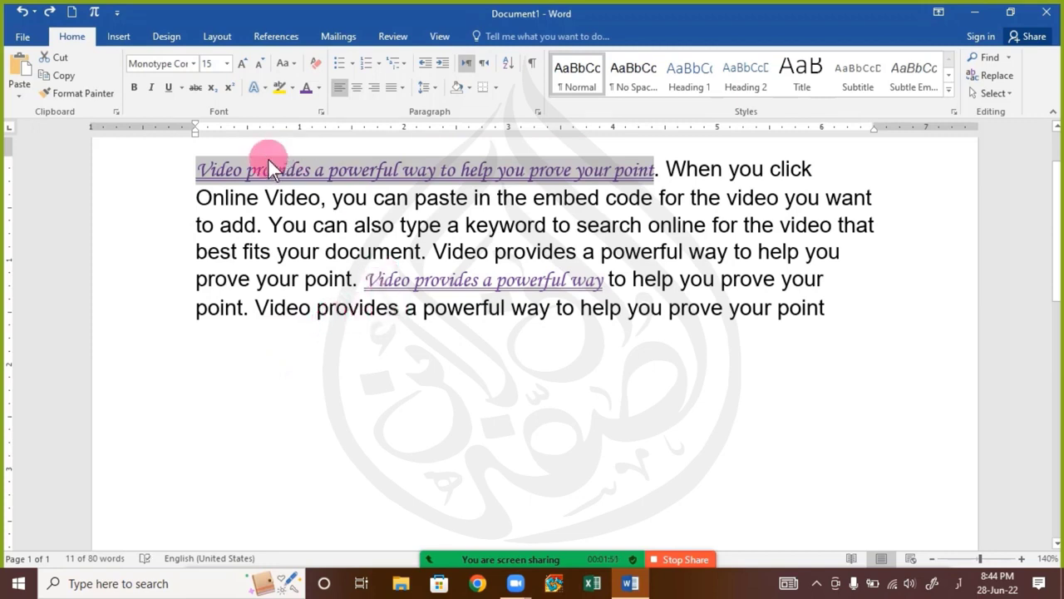
key("ctrl+y")
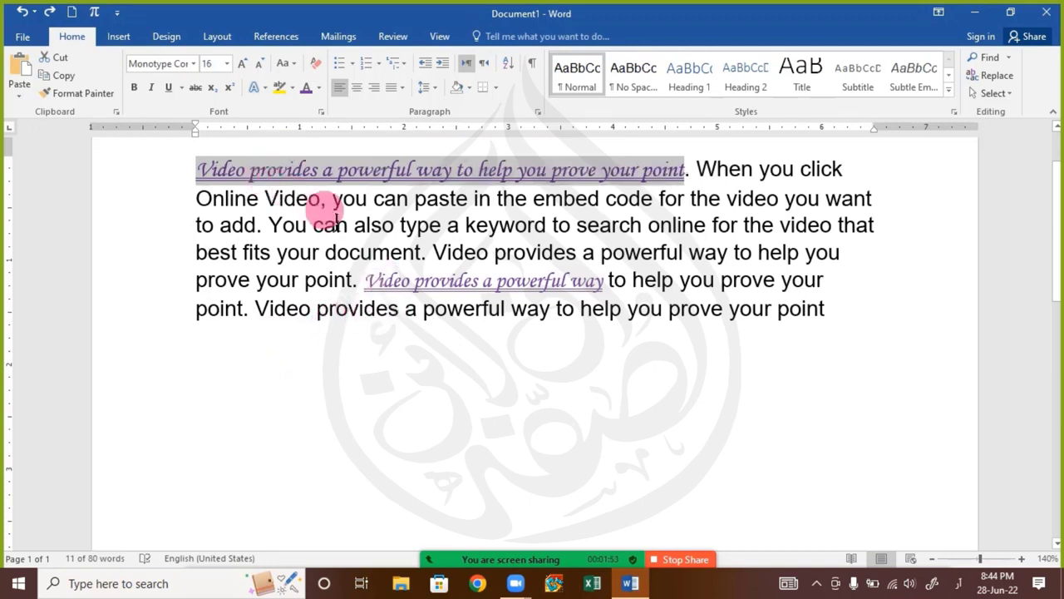
key("ctrl+y")
key("ctrl+y")
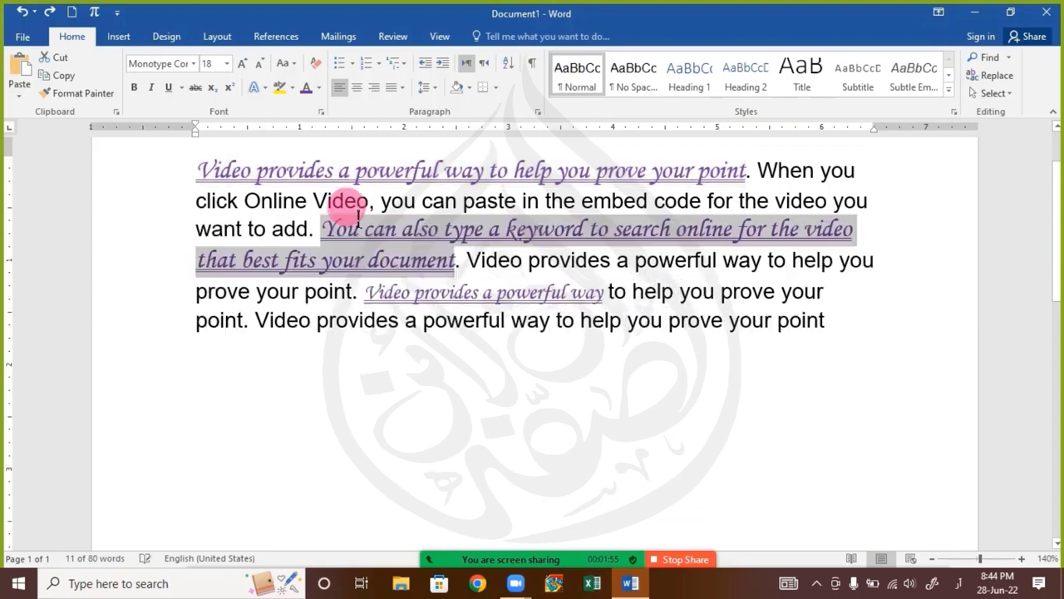
key("ctrl+z")
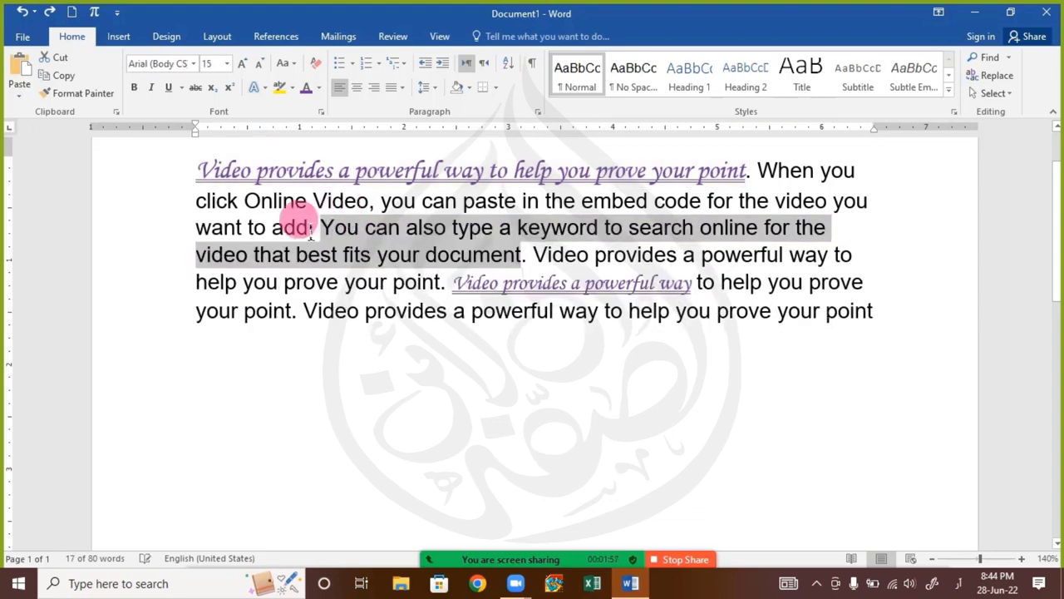
left_click(297, 206)
left_click(324, 170)
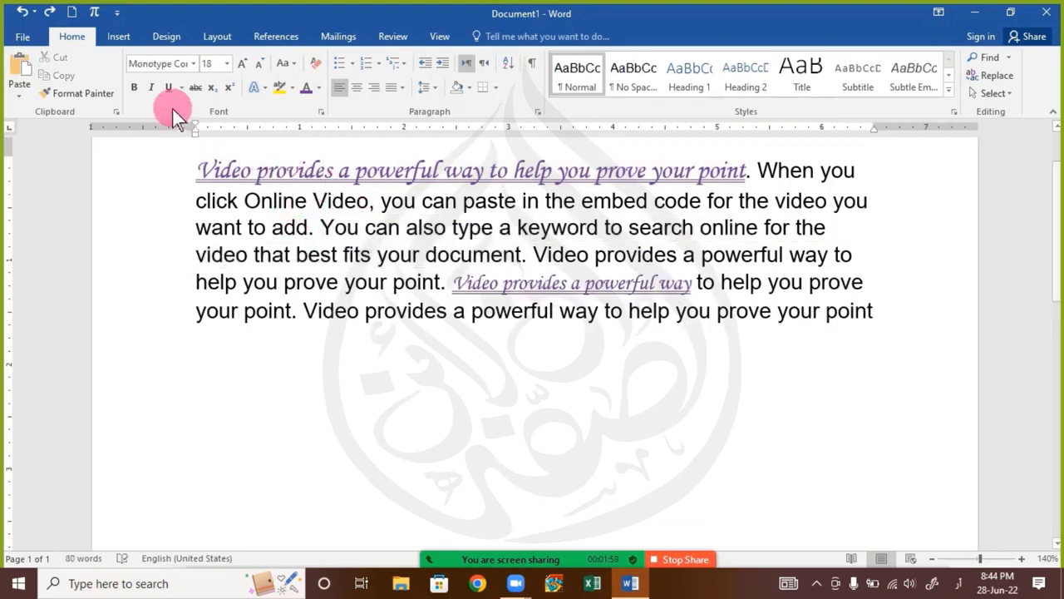
left_click(77, 93)
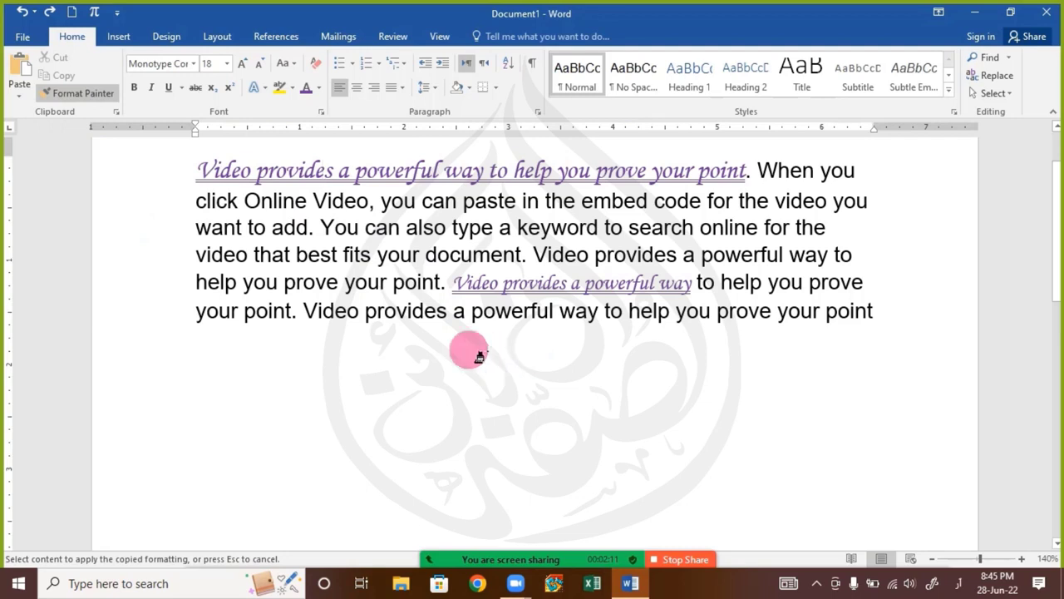
key("Escape")
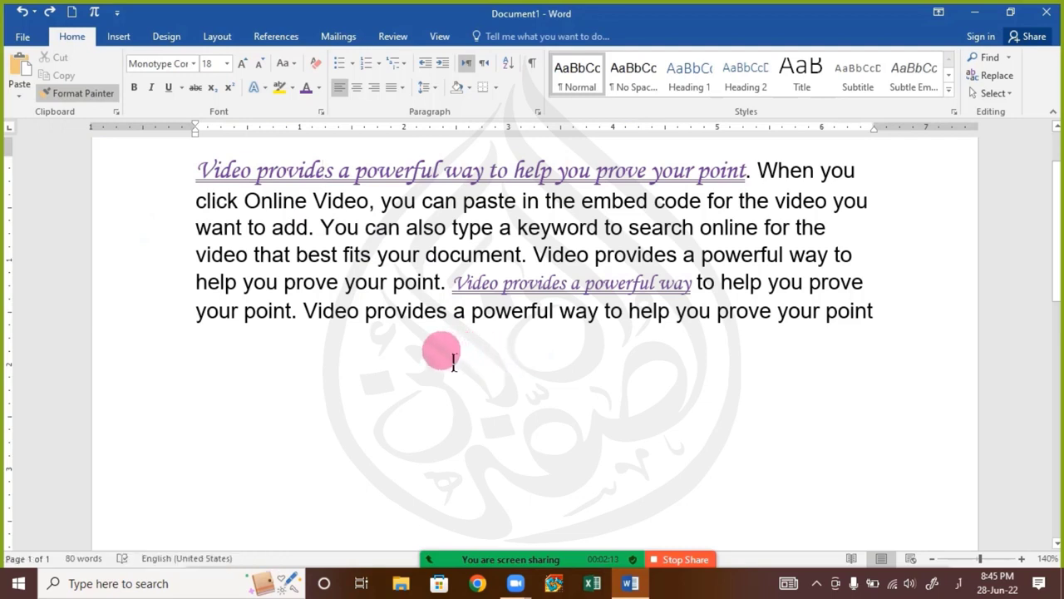
Start a new line below the paragraph, remove the mistyped Arabic text and switch the input language to English
left_click(921, 311)
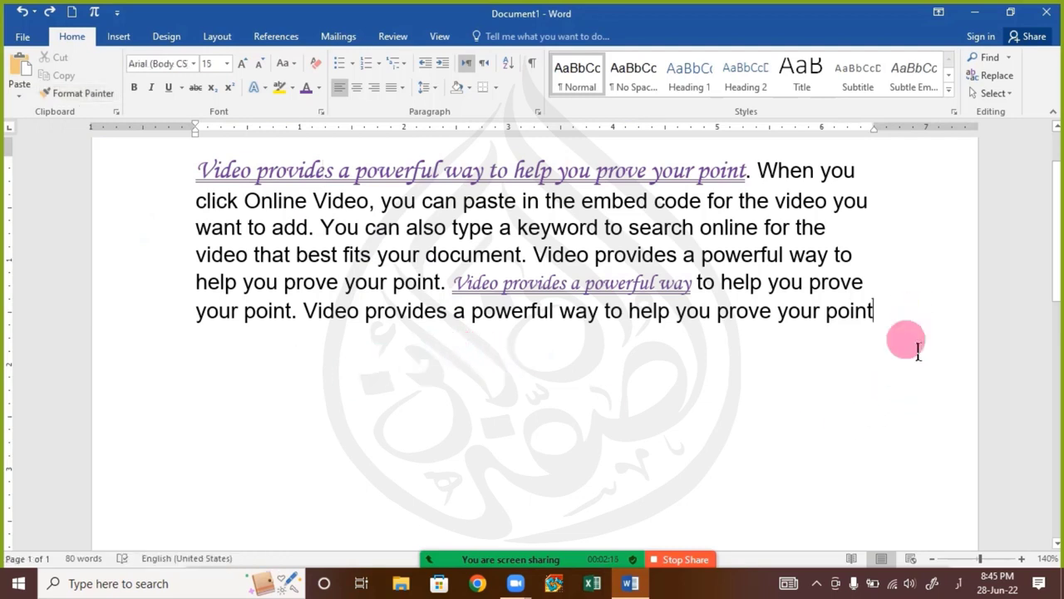
key("Return")
key("alt+shift")
left_click(906, 339)
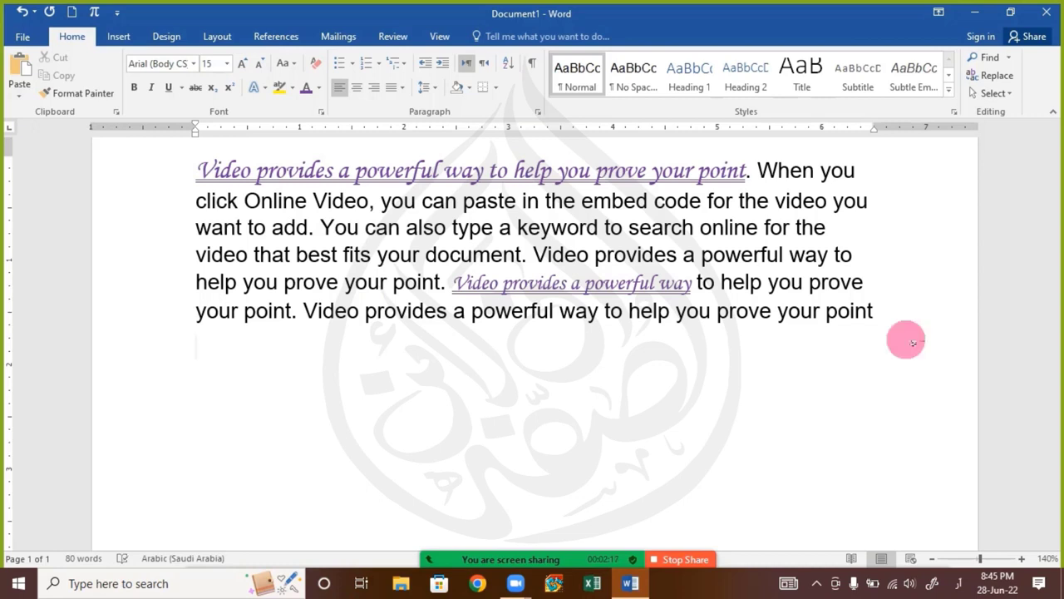
type("صالمان")
key("Return")
key("BackSpace")
key("BackSpace")
key("BackSpace")
key("BackSpace")
key("BackSpace")
key("BackSpace")
key("BackSpace")
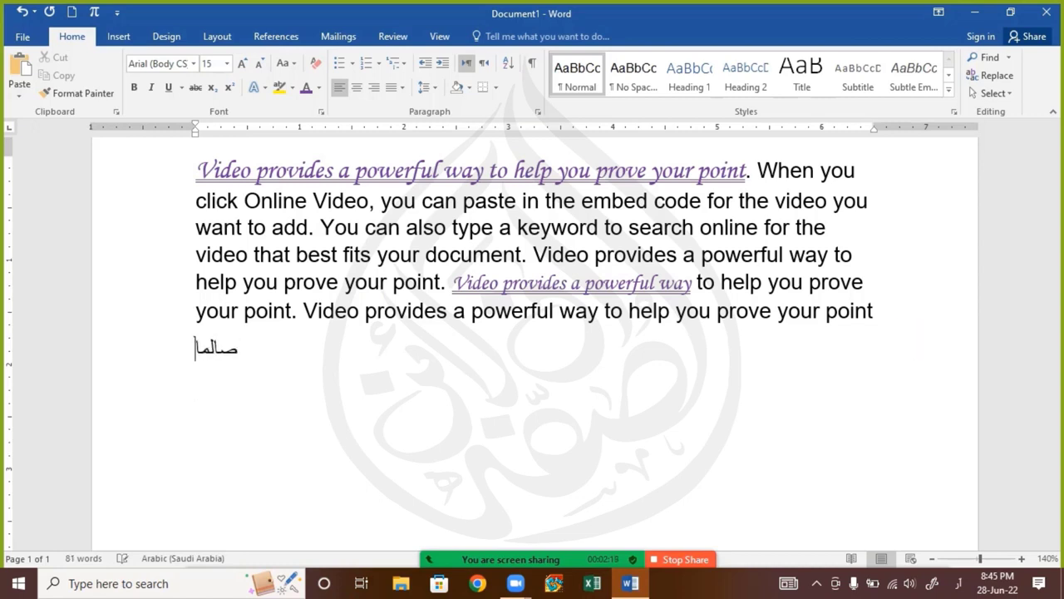
left_click(906, 341)
key("alt+shift")
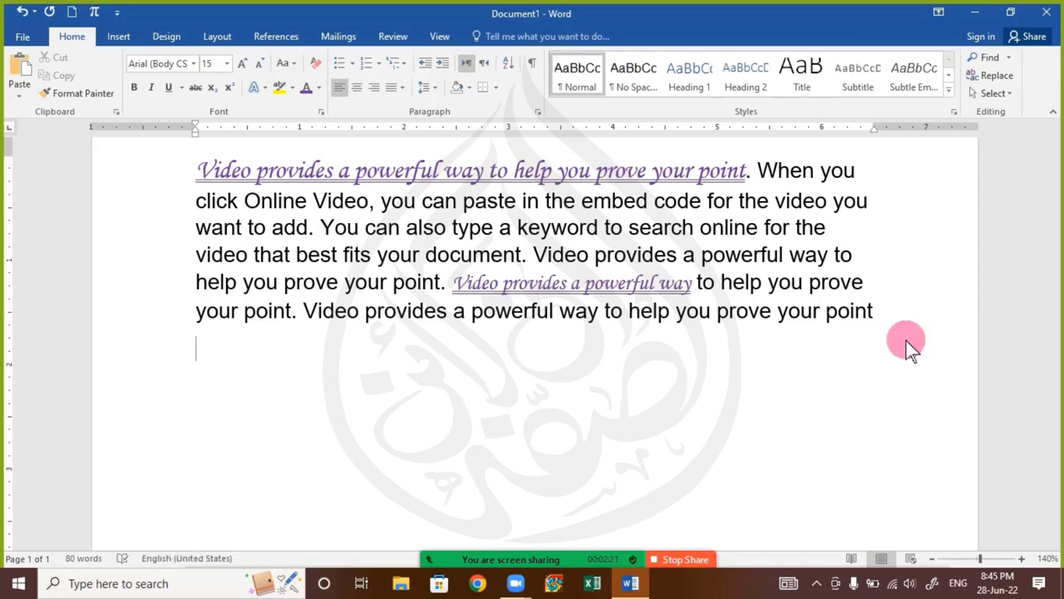
Add a list of six capitalized first names below the paragraph, each on its own line
type("salman")
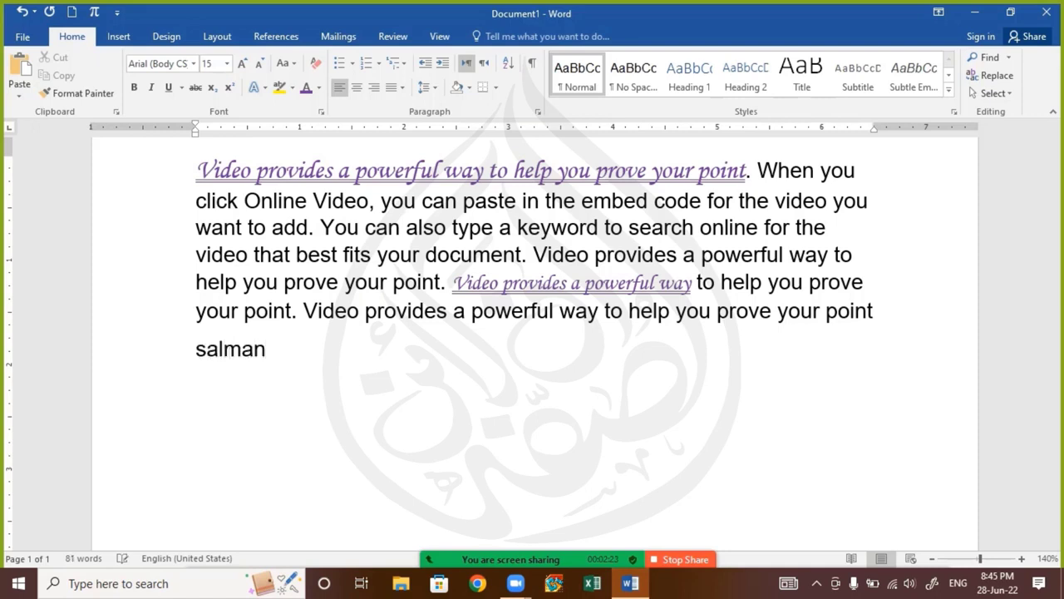
type("Fa")
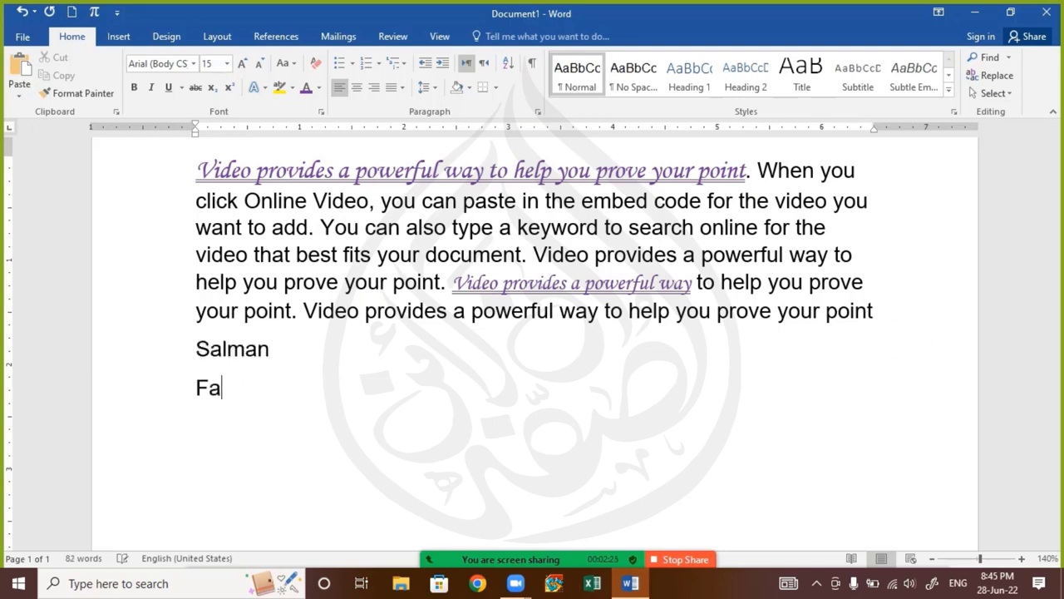
type("izan")
key("Return")
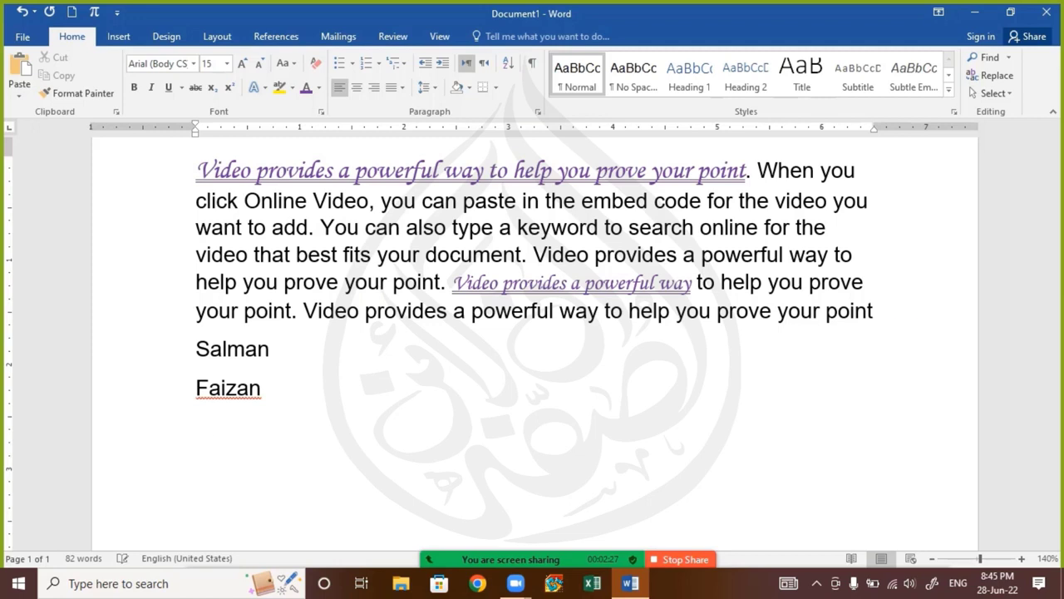
type("Akram")
key("Return")
type("A")
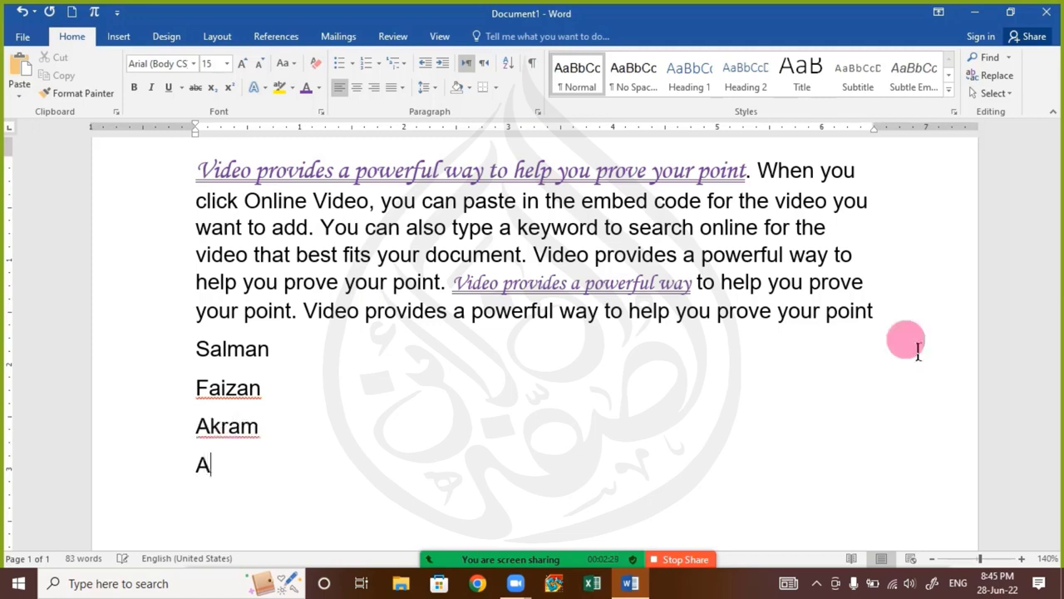
type("slam ")
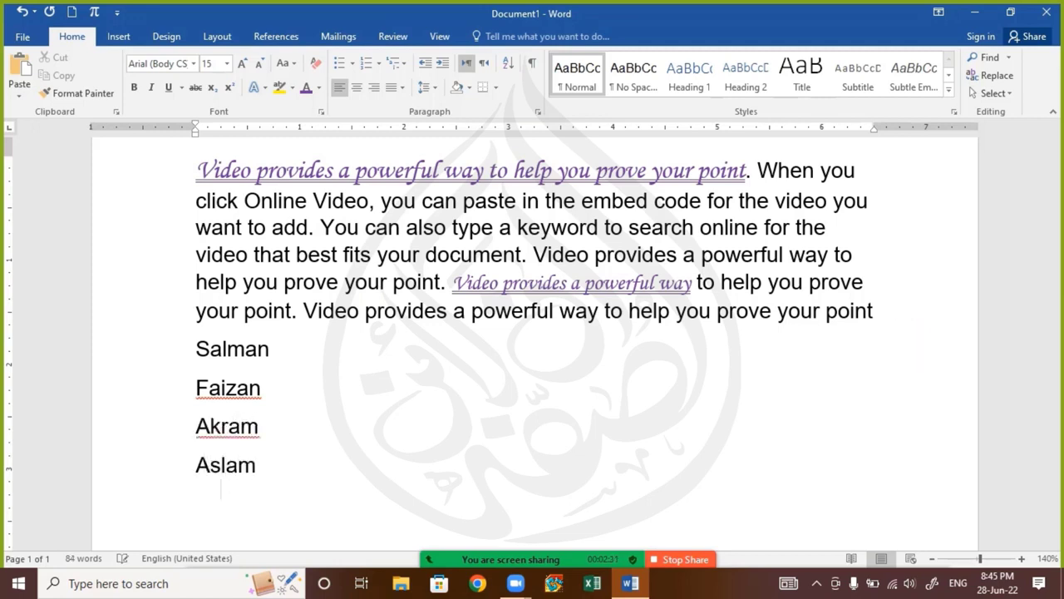
type("Furqan ")
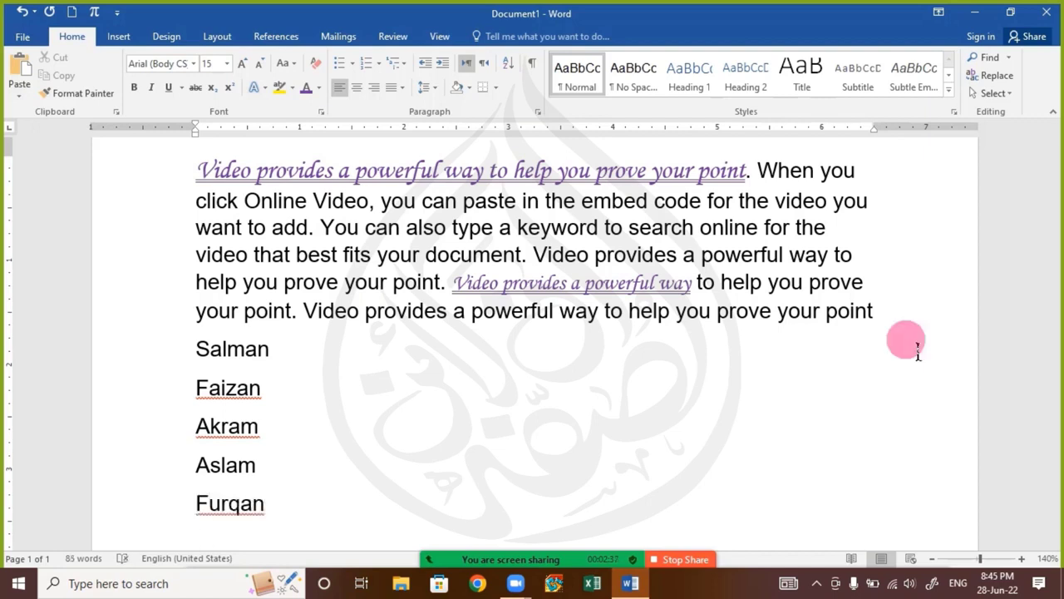
type("Shahnaw")
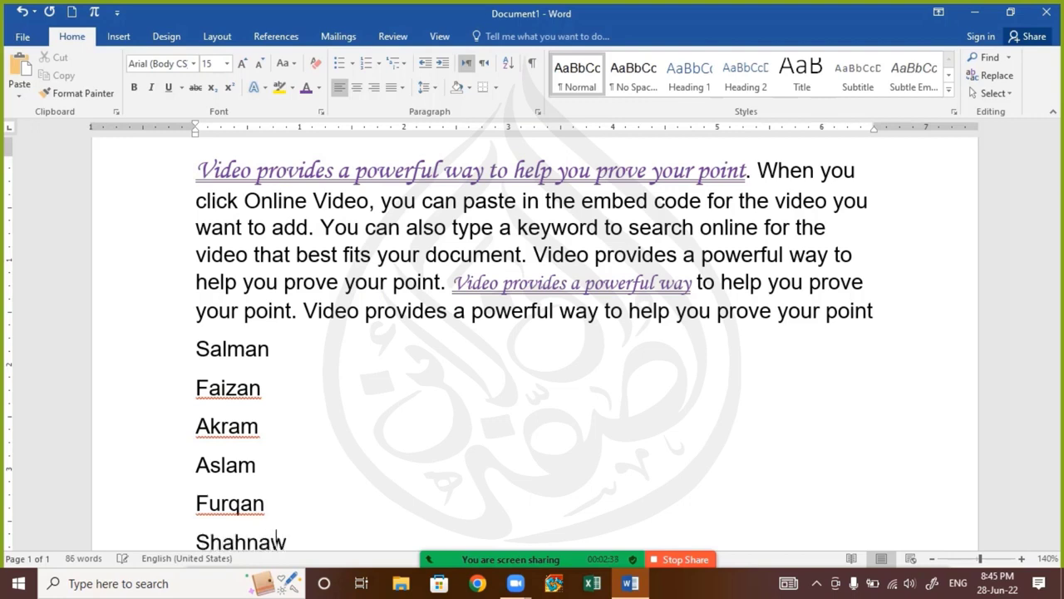
type("az")
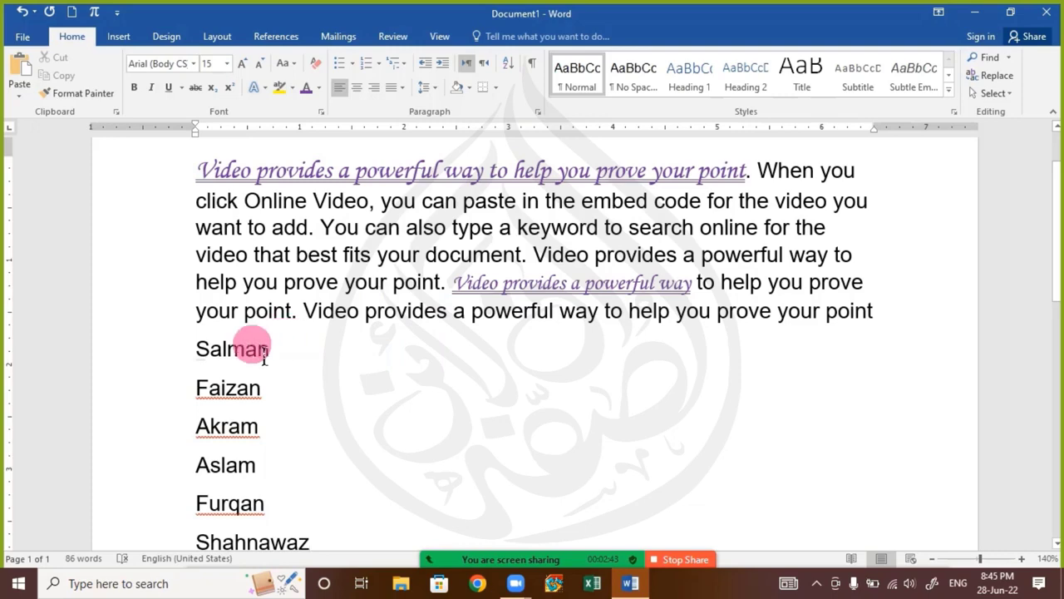
Lock Format Painter on the opening sentence's formatting and apply it to the first, fourth and sixth names in the list
double_click(205, 356)
scroll(199, 383, "down", 2)
scroll(215, 341, "up", 2)
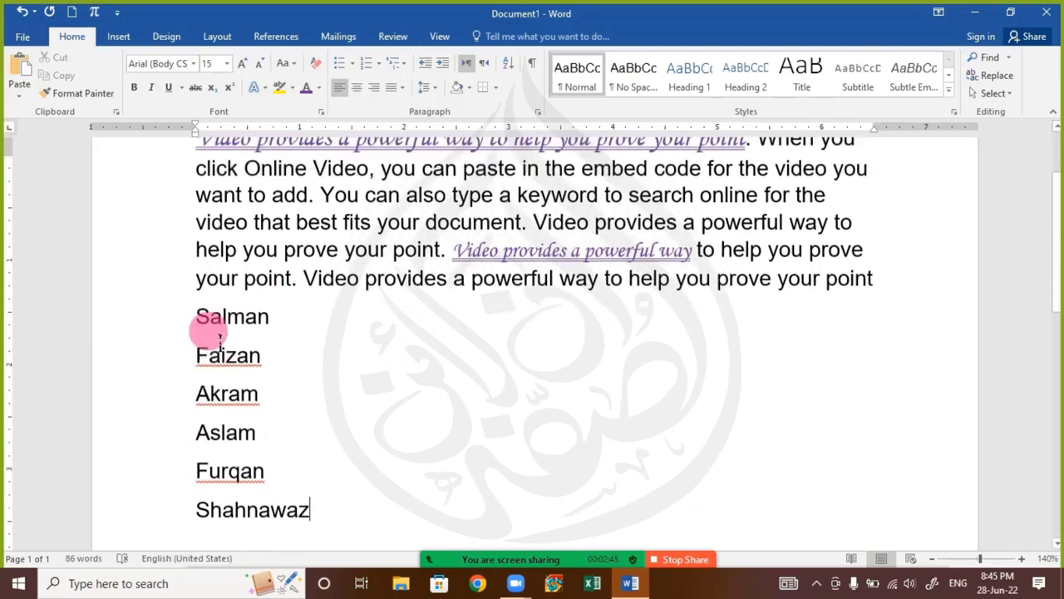
left_click(344, 170)
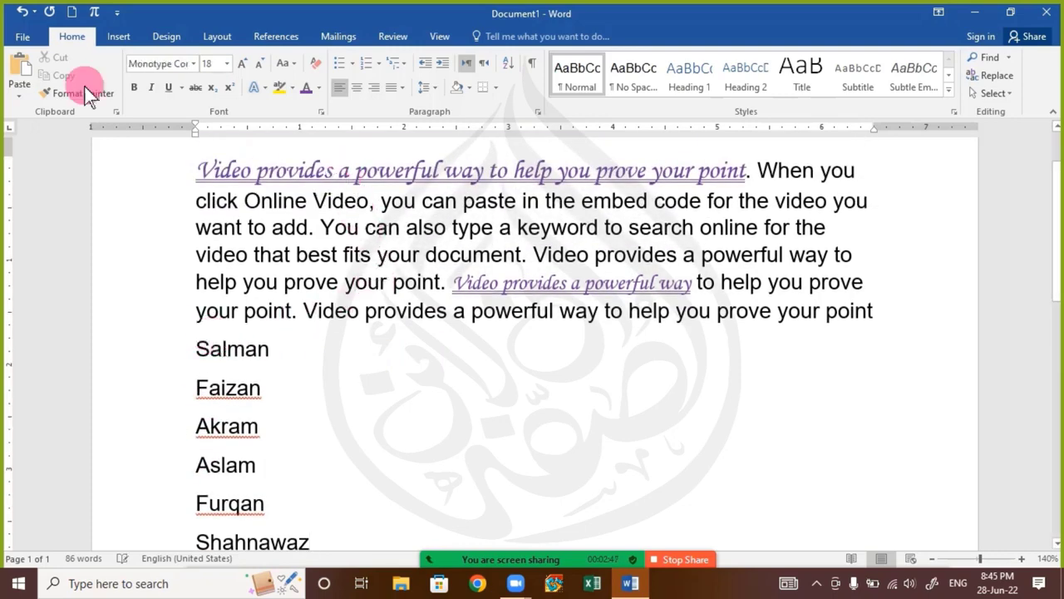
left_click(69, 90)
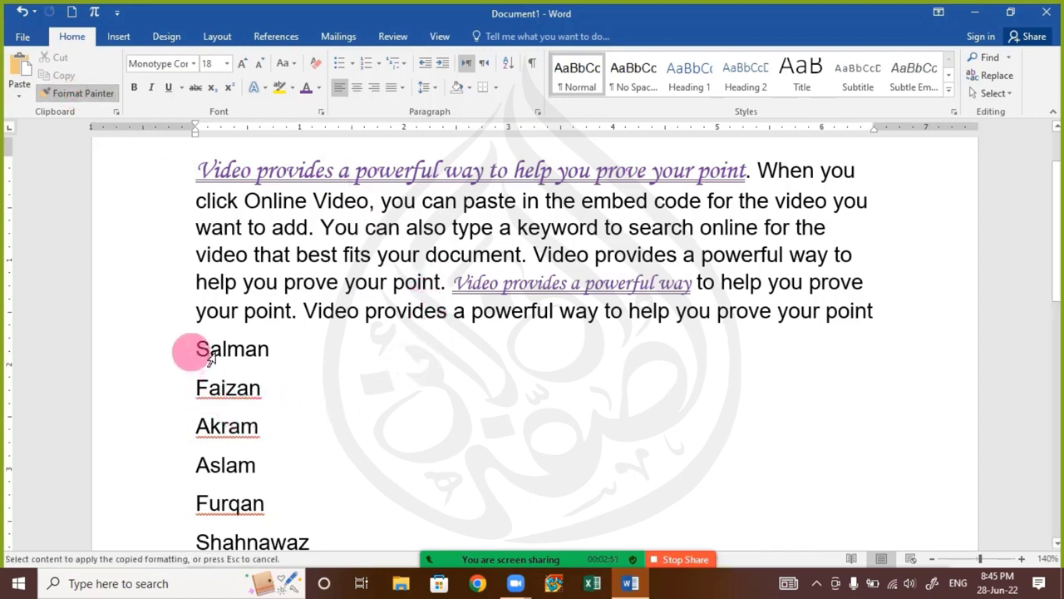
mouse_move(211, 355)
left_mouse_down()
mouse_move(290, 354)
mouse_move(286, 366)
left_mouse_up()
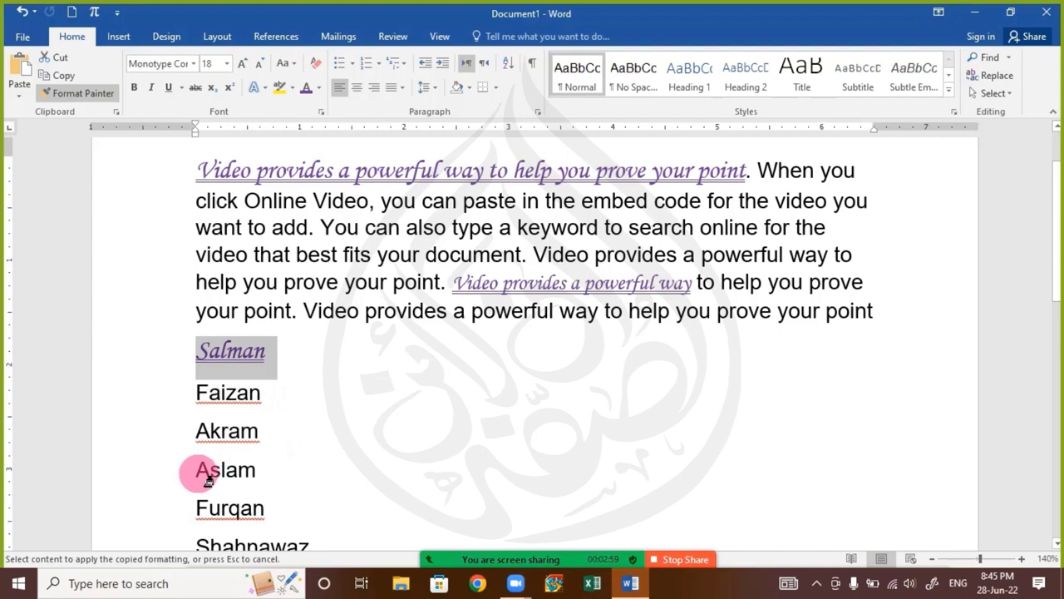
left_click_drag(207, 478, 277, 472)
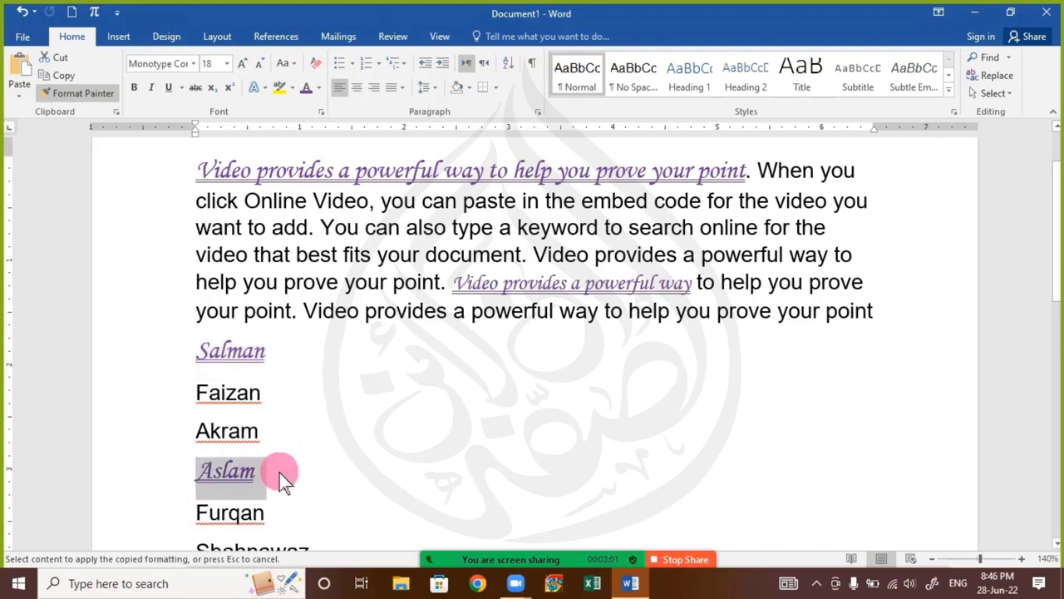
scroll(287, 467, "down", 1)
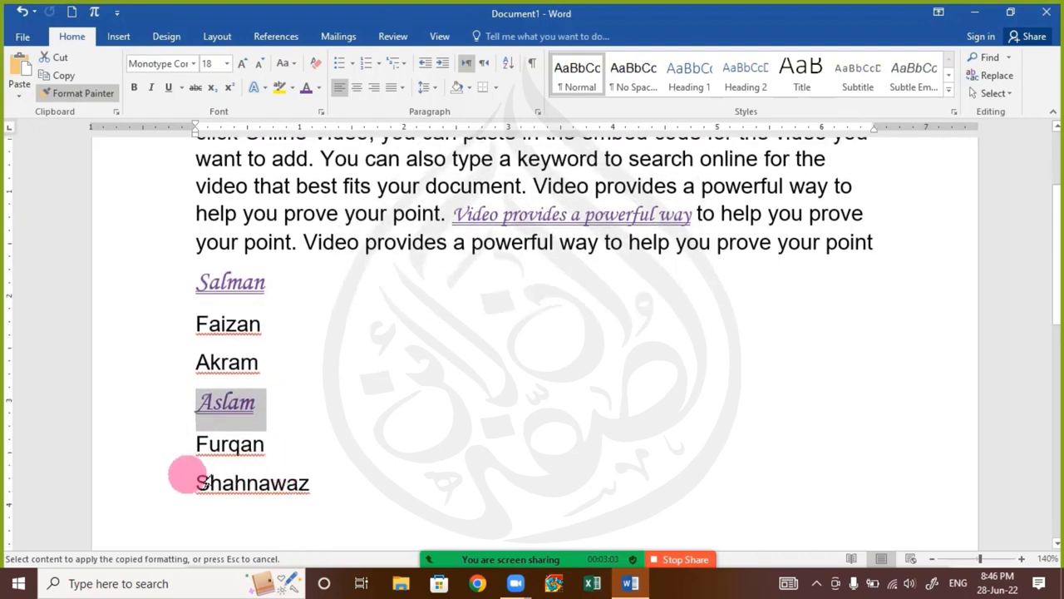
mouse_move(199, 482)
left_mouse_down()
mouse_move(320, 486)
mouse_move(309, 489)
left_mouse_up()
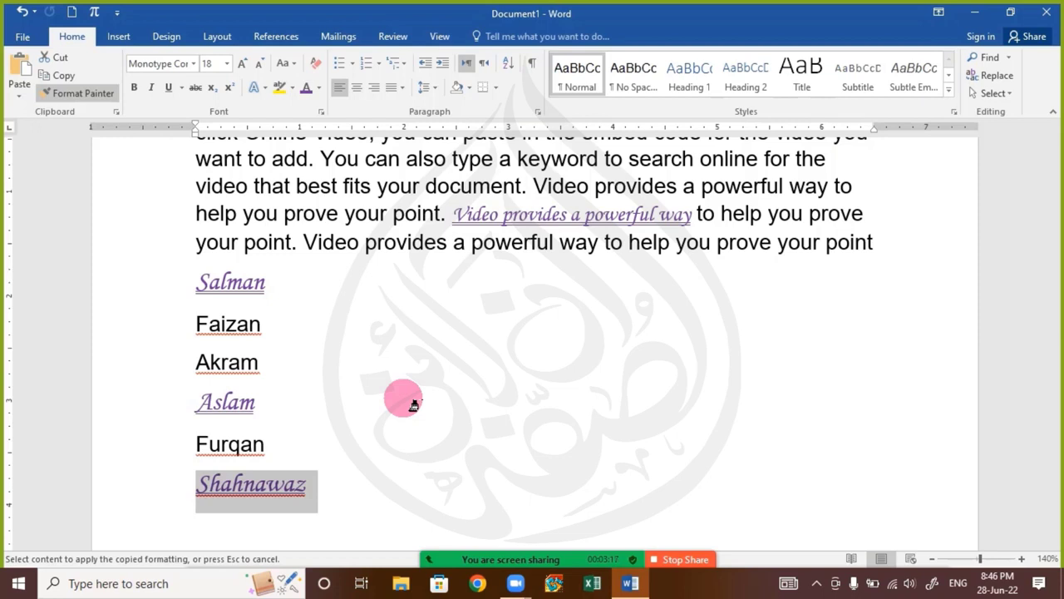
Turn off the locked Format Painter
left_click(414, 405)
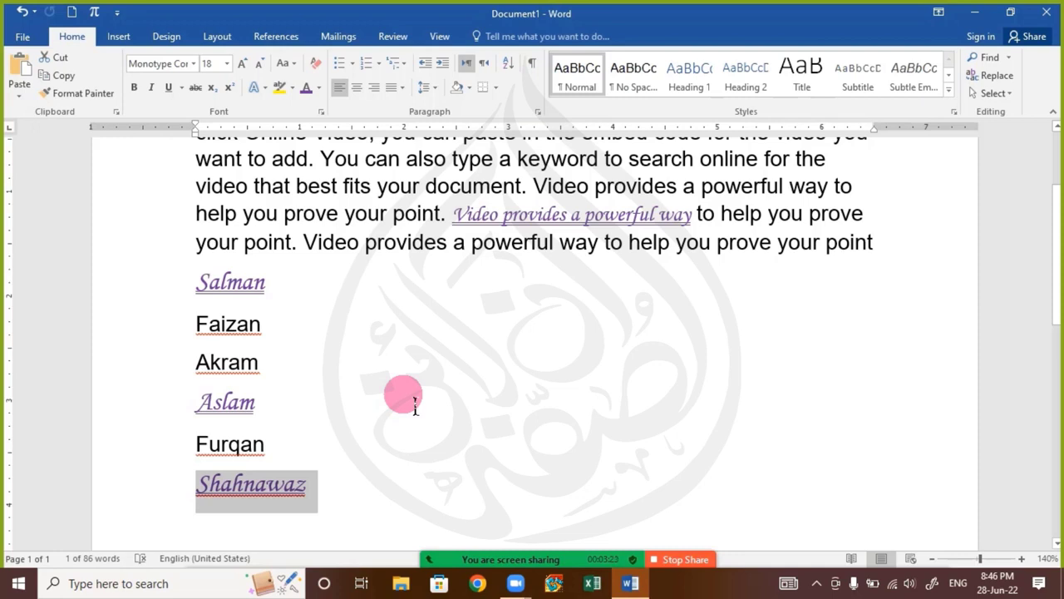
Switch to the Zoom meeting chat, read the participants' replies and close it to return to the Word document
mouse_move(537, 569)
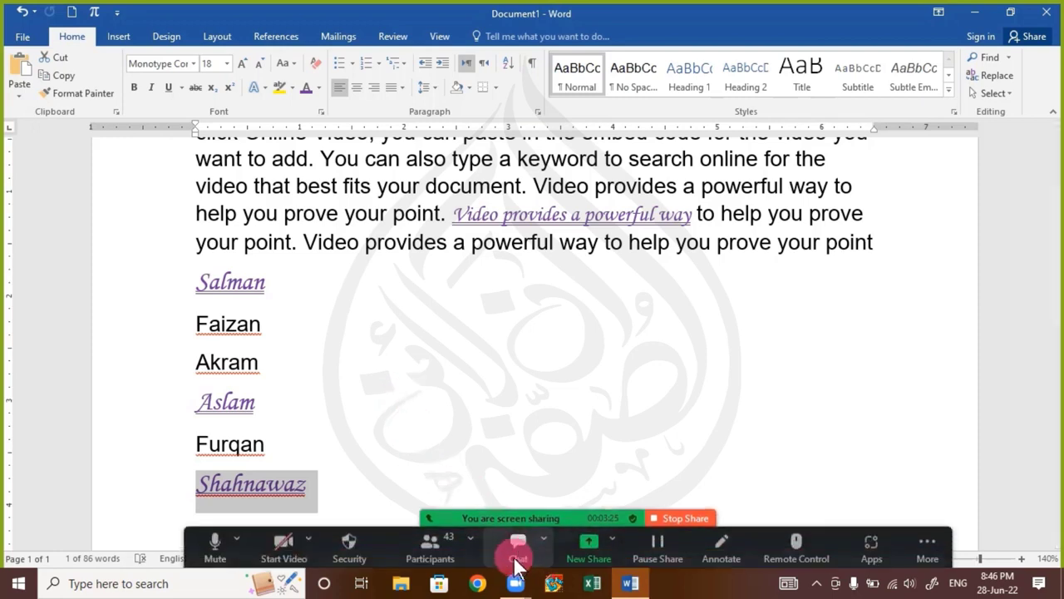
left_click(516, 549)
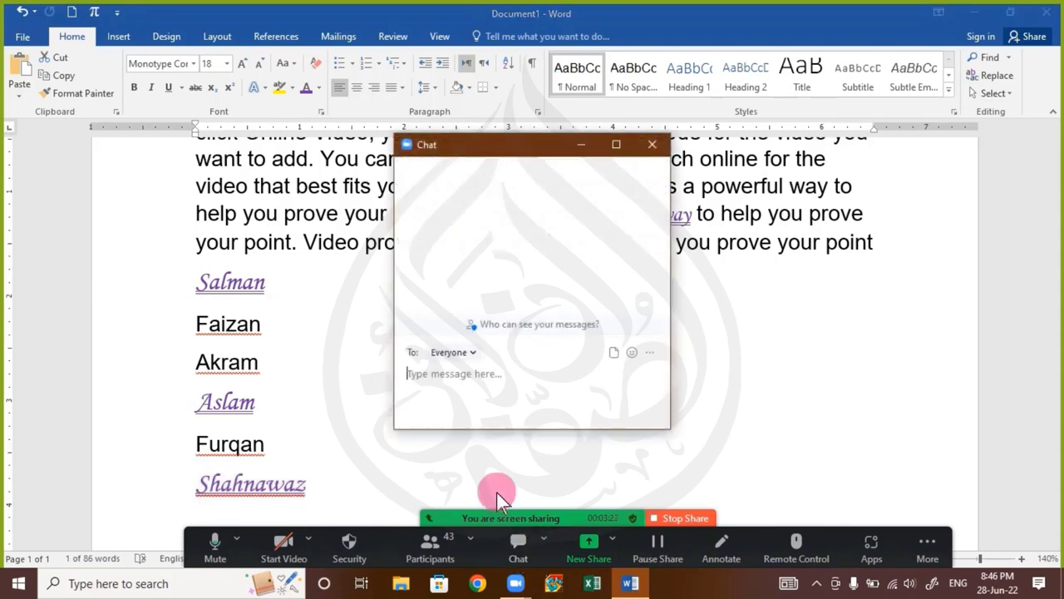
left_click(652, 146)
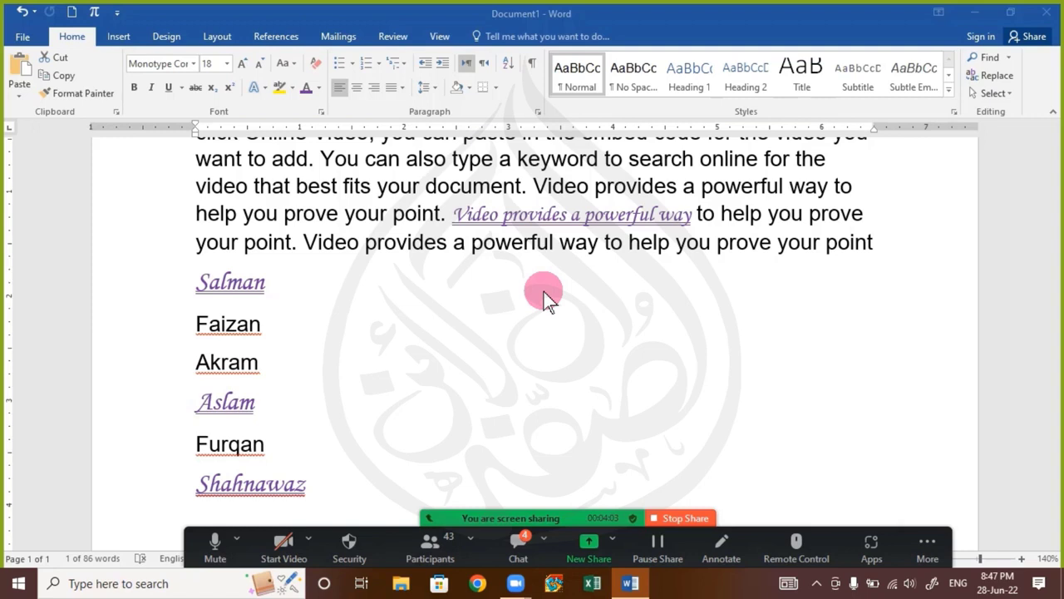
left_click(507, 545)
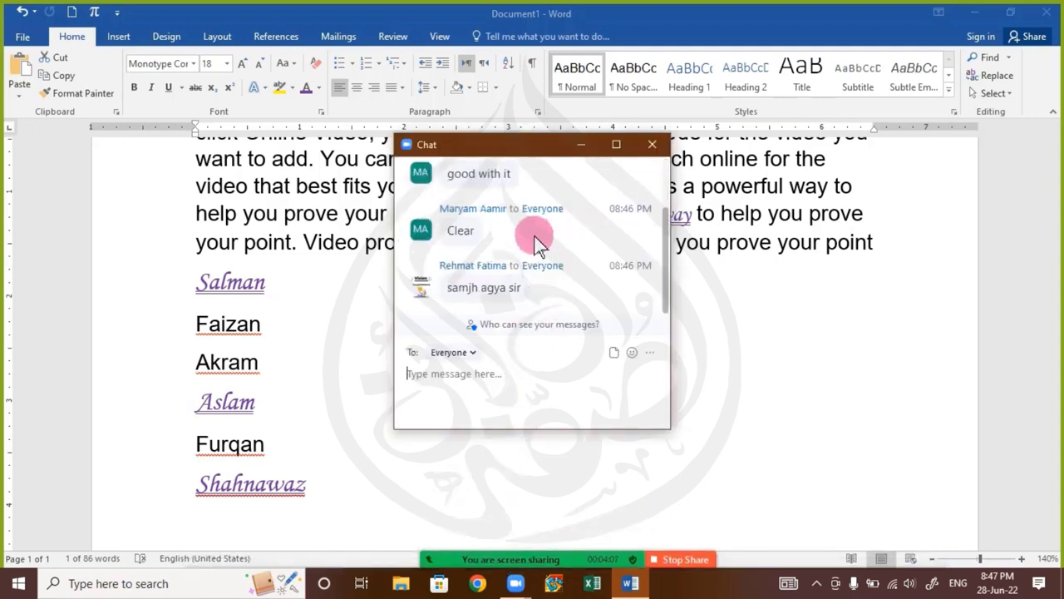
scroll(549, 240, "up", 1)
scroll(550, 240, "up", 1)
scroll(582, 237, "down", 2)
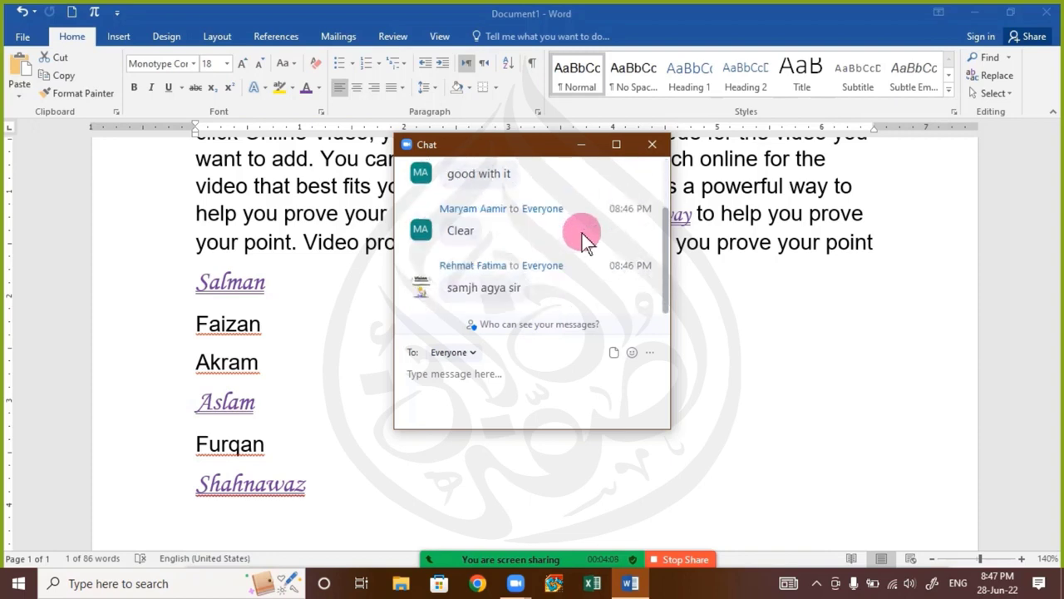
left_click(652, 145)
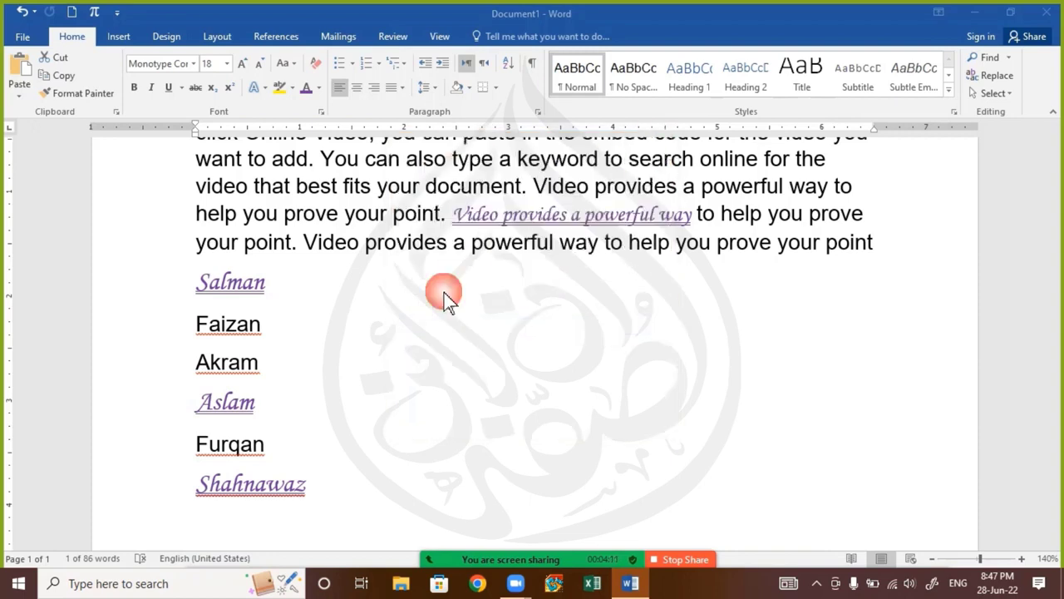
left_click(317, 418)
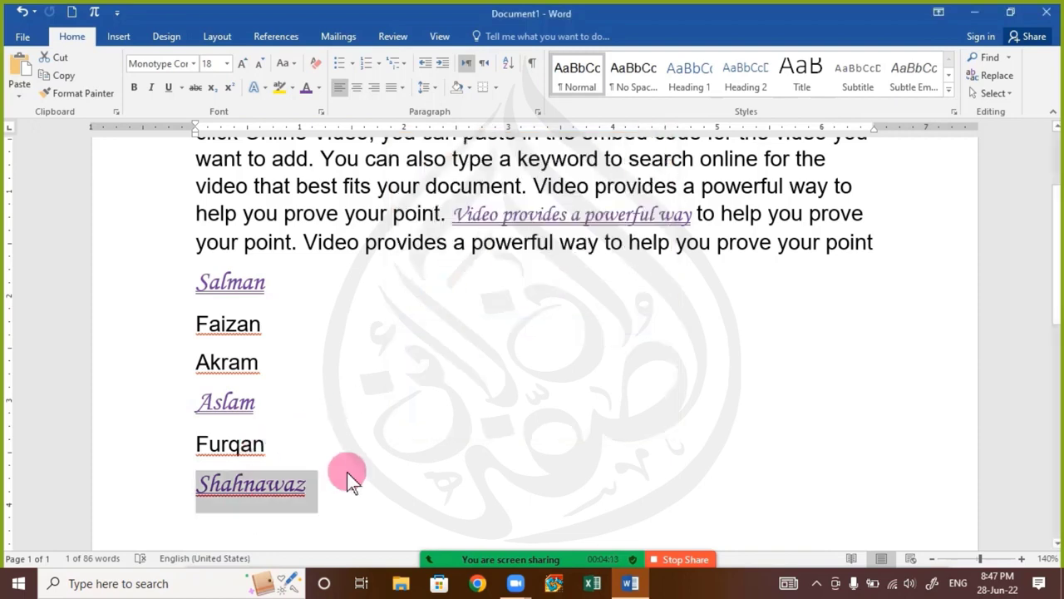
left_click(372, 424)
scroll(361, 385, "up", 3)
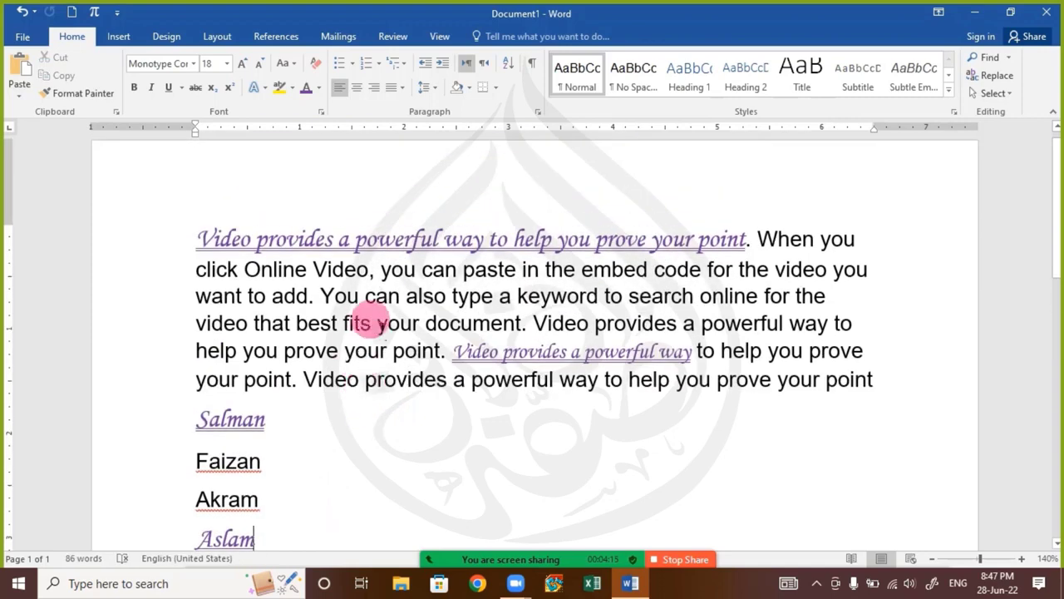
mouse_move(549, 469)
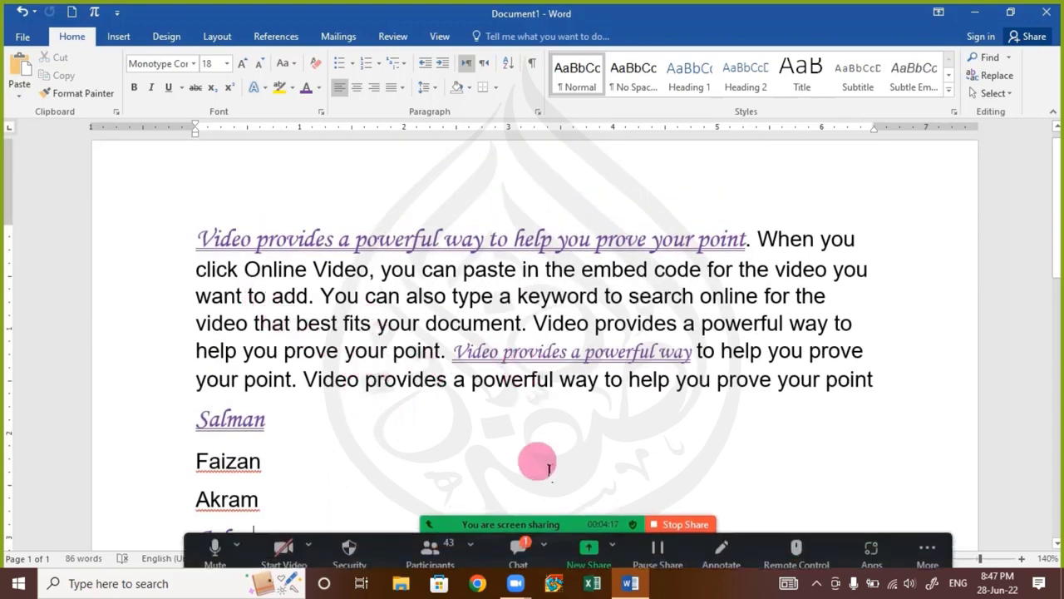
left_click(507, 544)
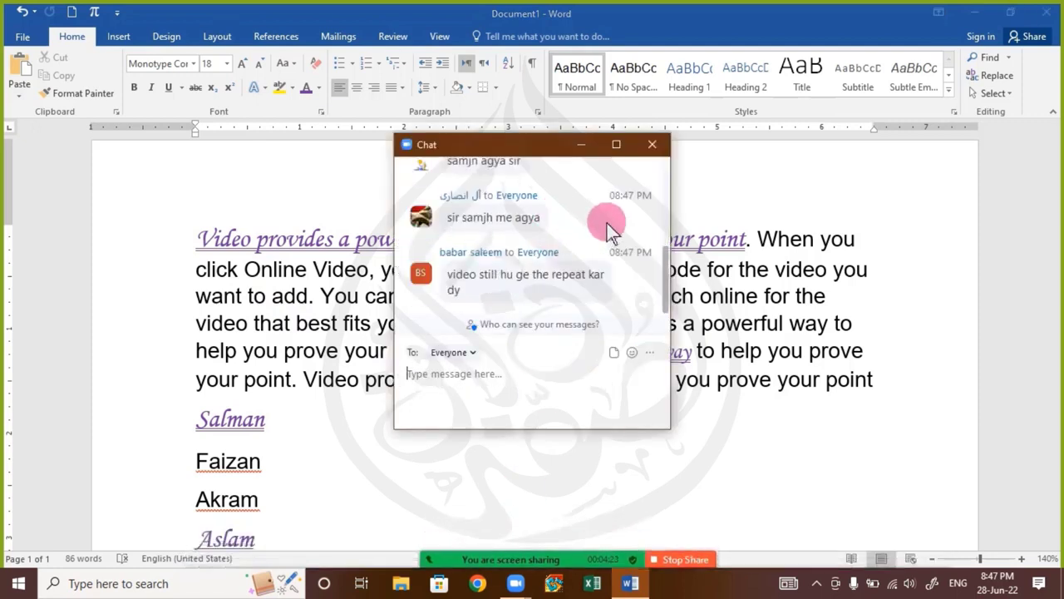
left_click(637, 148)
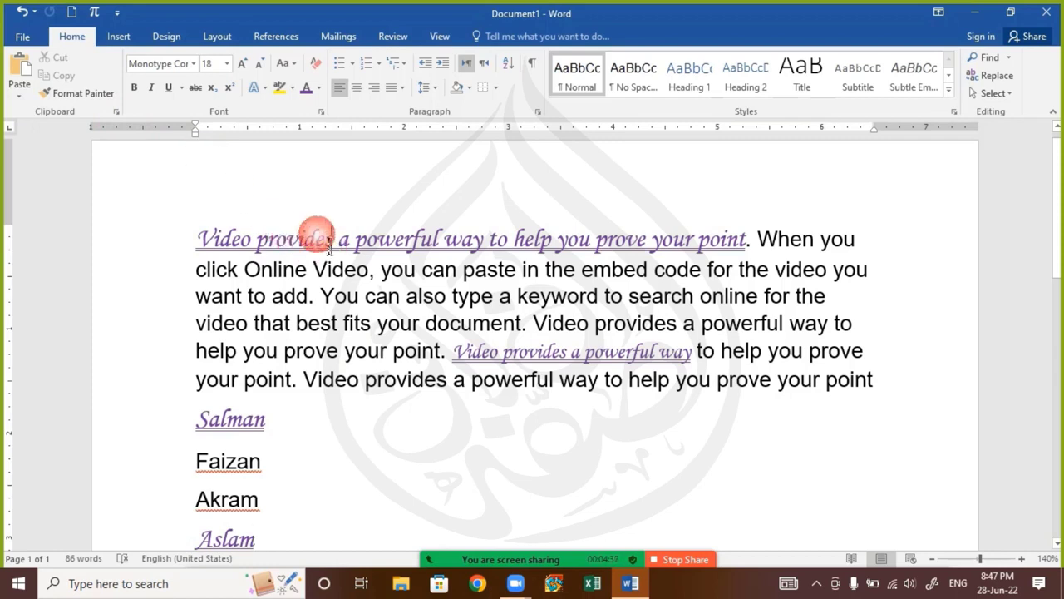
Lock Format Painter on the opening sentence's formatting, apply it to "to", "keyword", "online", "help", "document" and the last "prove", and release it
left_click(86, 95)
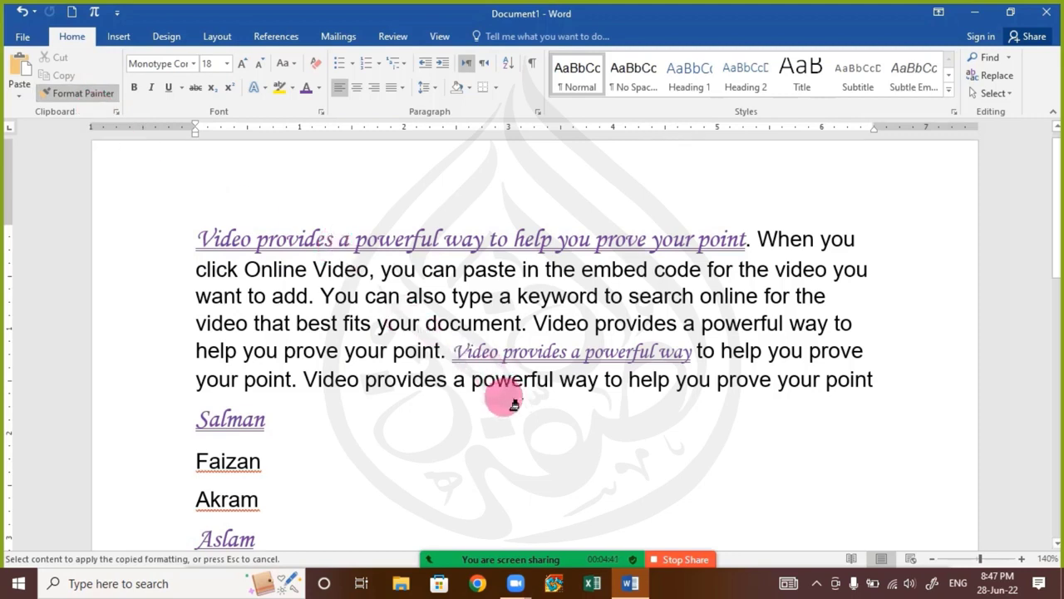
scroll(360, 409, "down", 1)
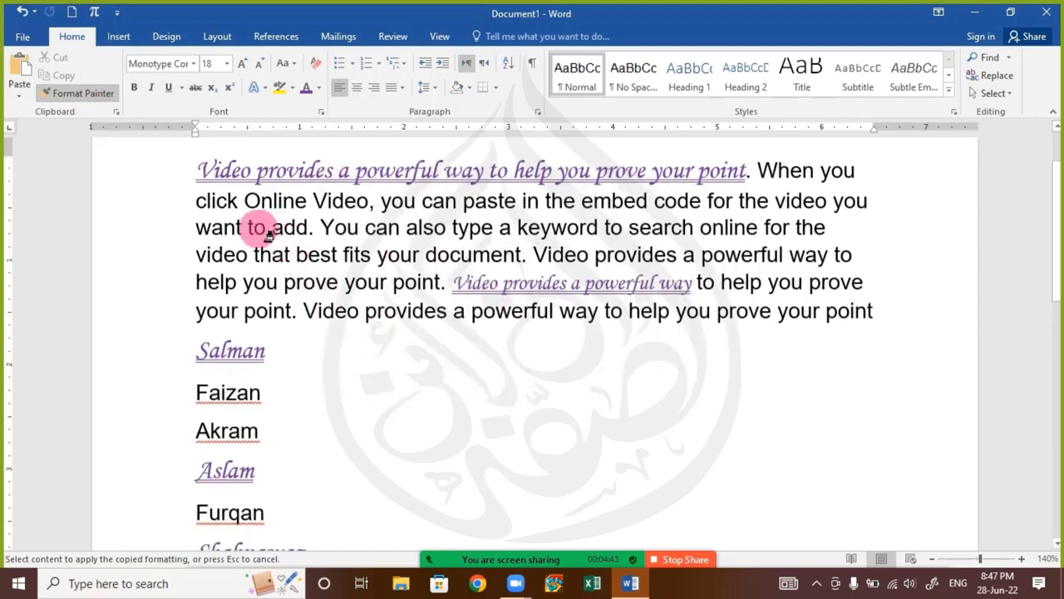
left_click(254, 229)
left_click_drag(520, 231, 613, 230)
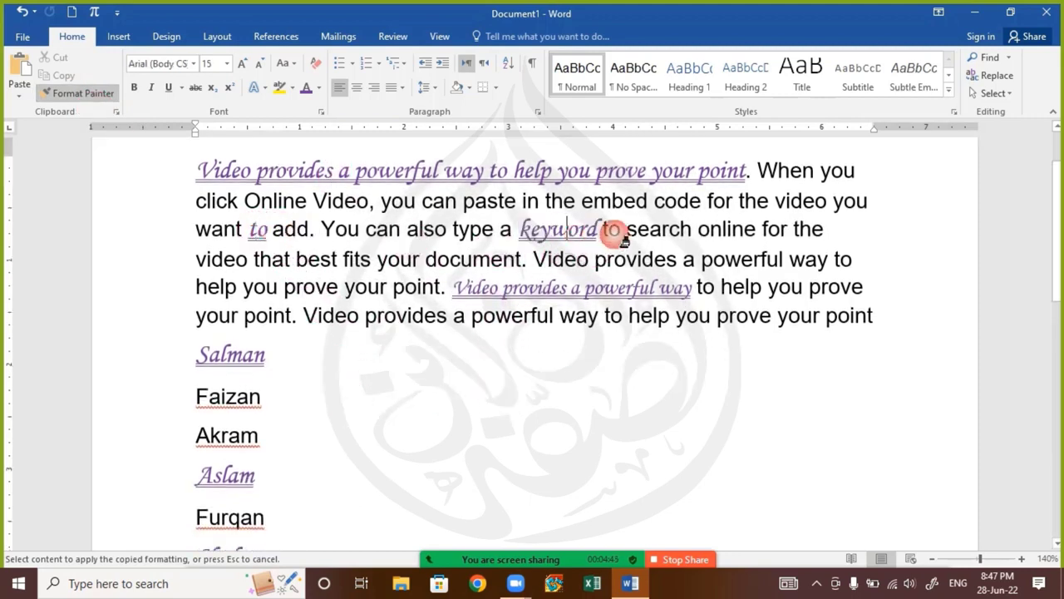
left_click_drag(761, 229, 732, 231)
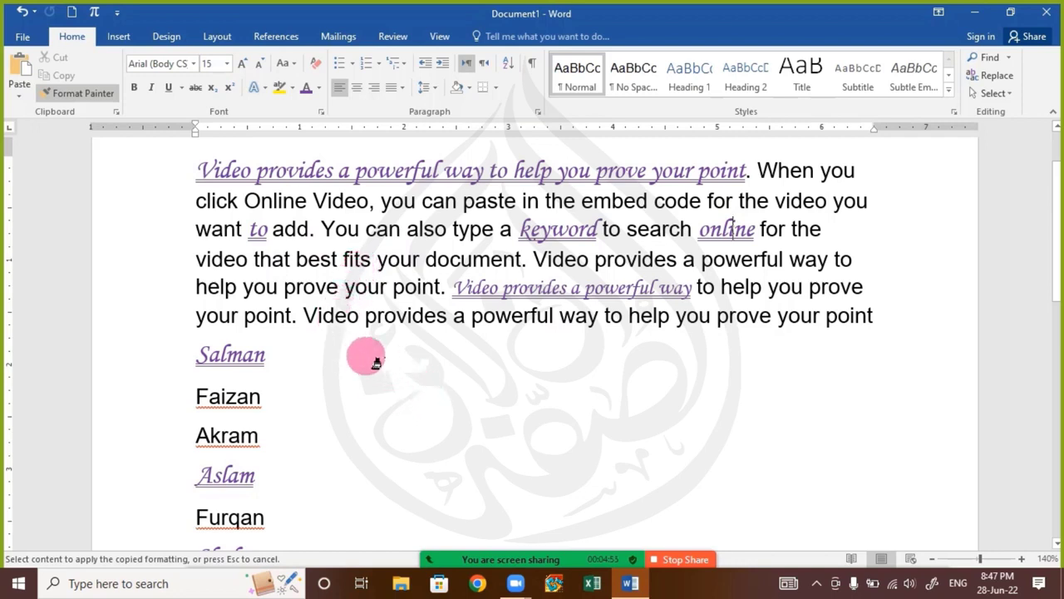
left_click(217, 289)
left_click(472, 264)
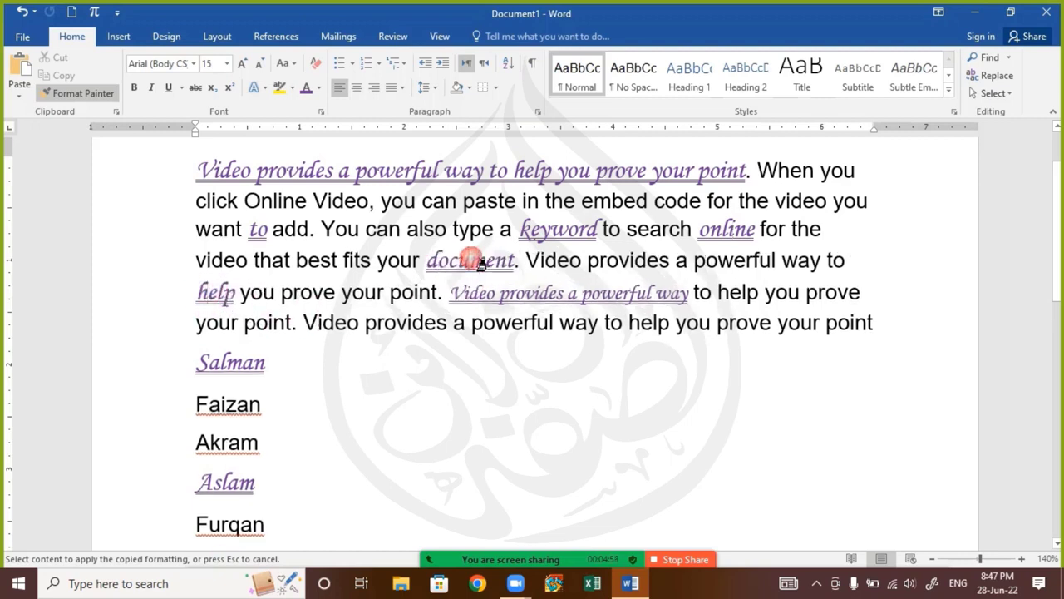
left_click(753, 324)
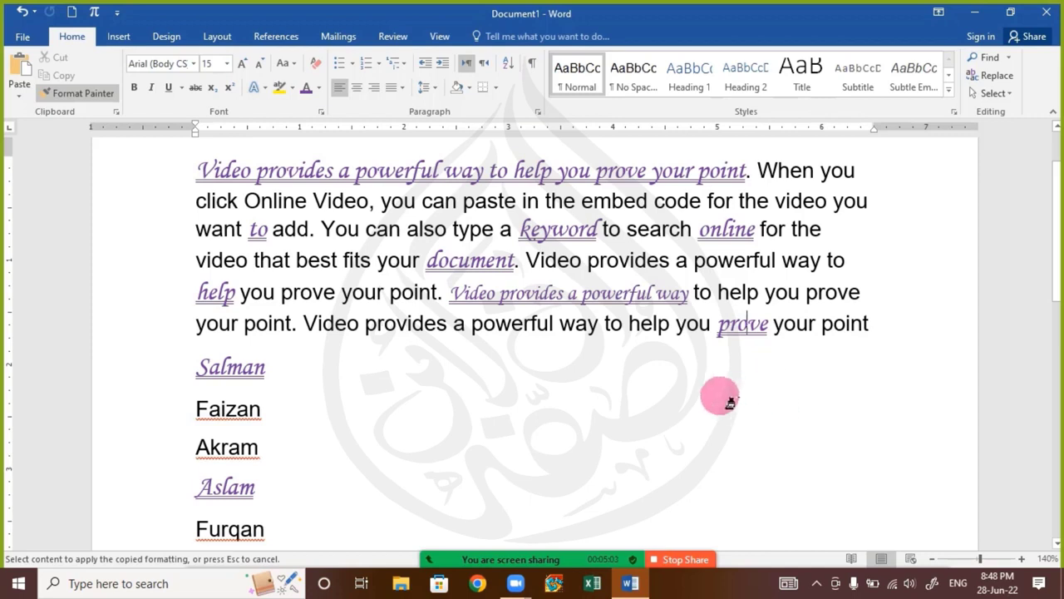
key("Escape")
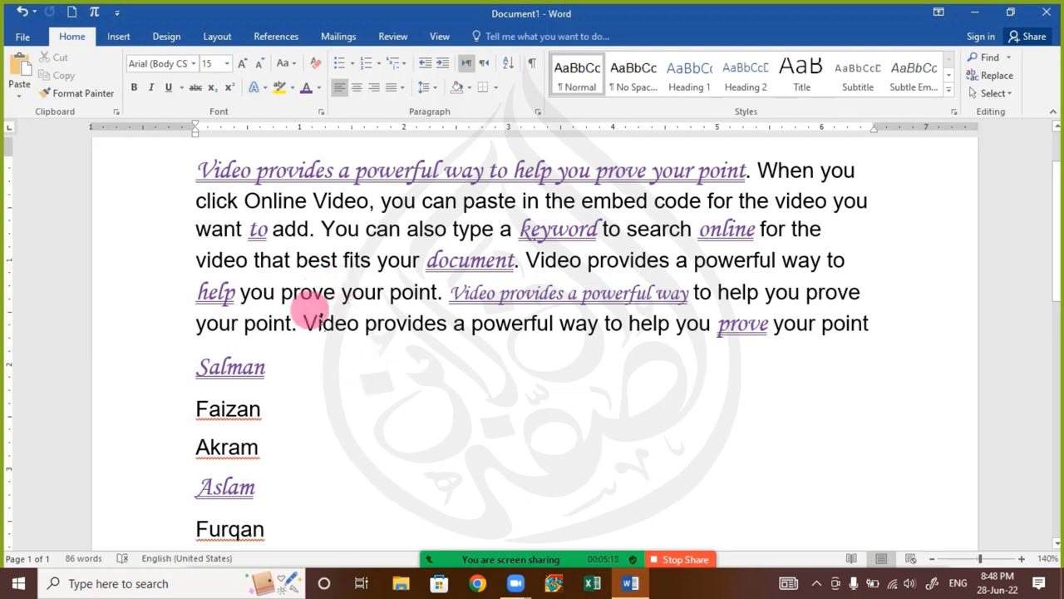
Check the Zoom meeting chat for new participant messages and close it
scroll(257, 274, "up", 2)
left_click(260, 297)
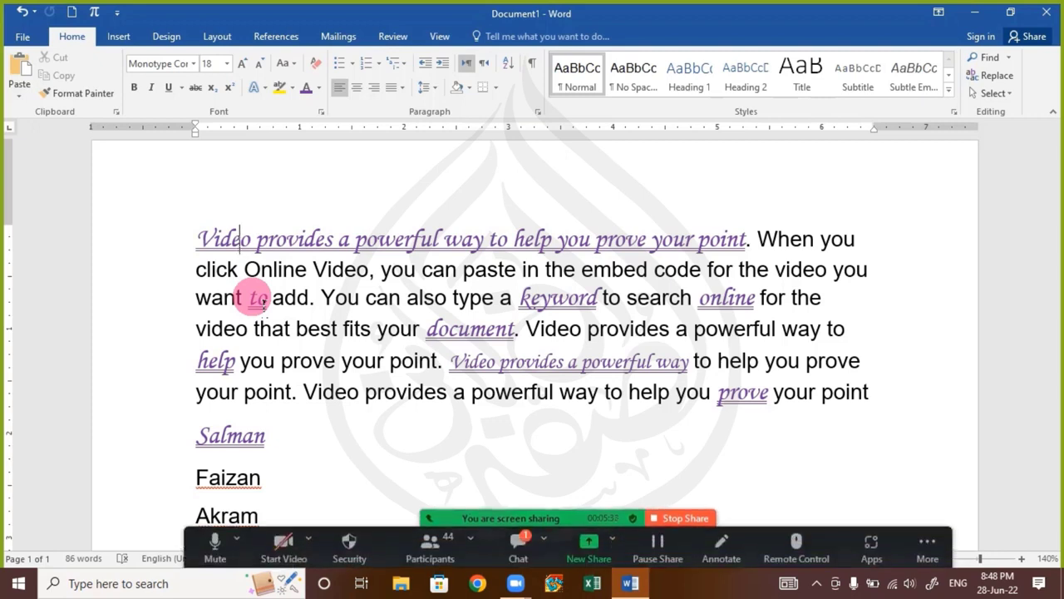
left_click(519, 537)
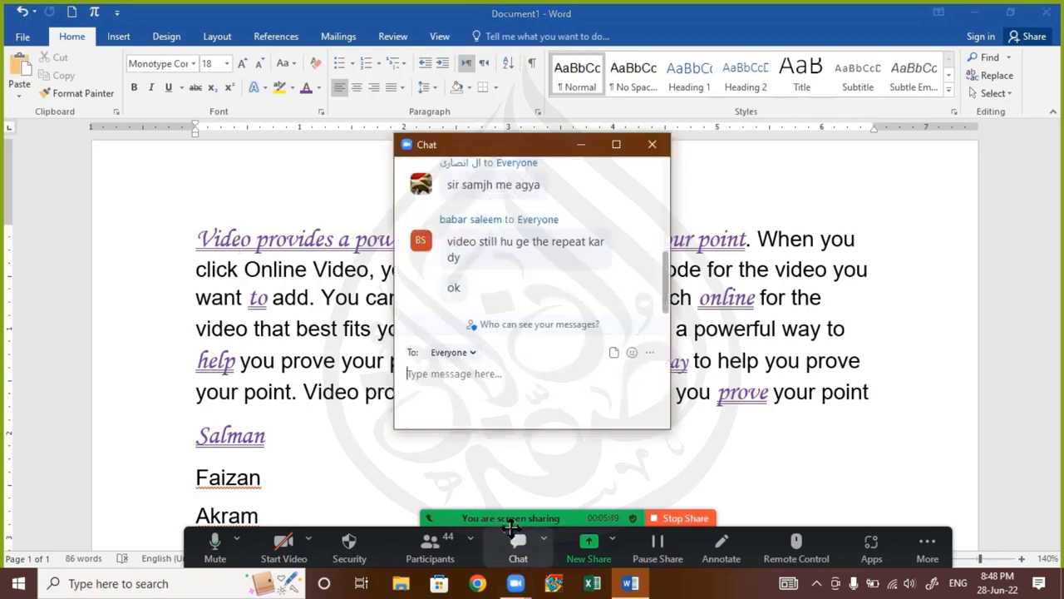
left_click(652, 145)
Copy the opening sentence's formatting and paste it onto "Video provides a powerful" in the paragraph's last sentence
left_click(305, 236)
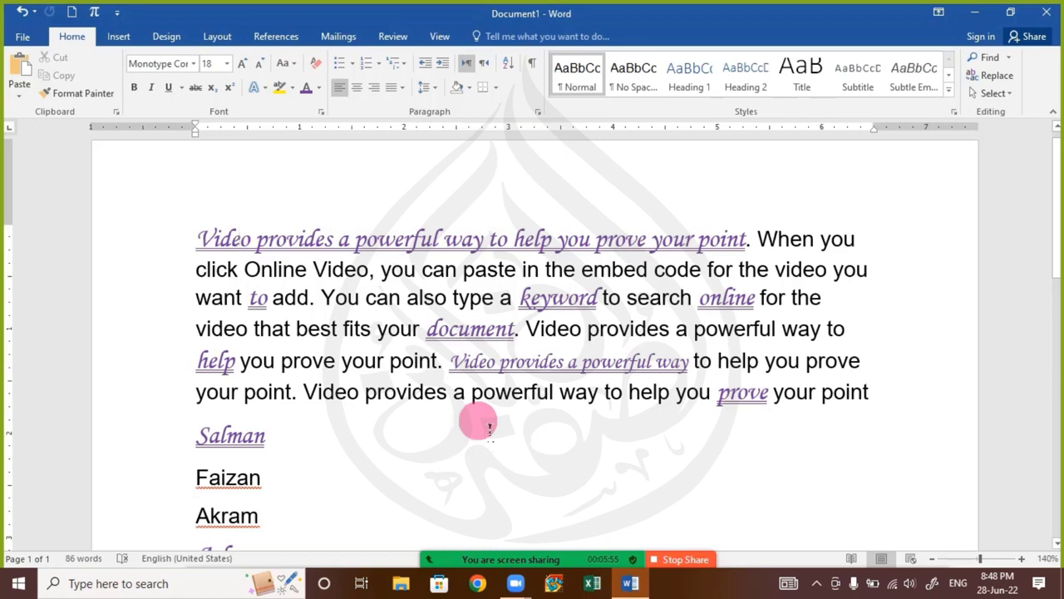
left_click_drag(305, 394, 559, 394)
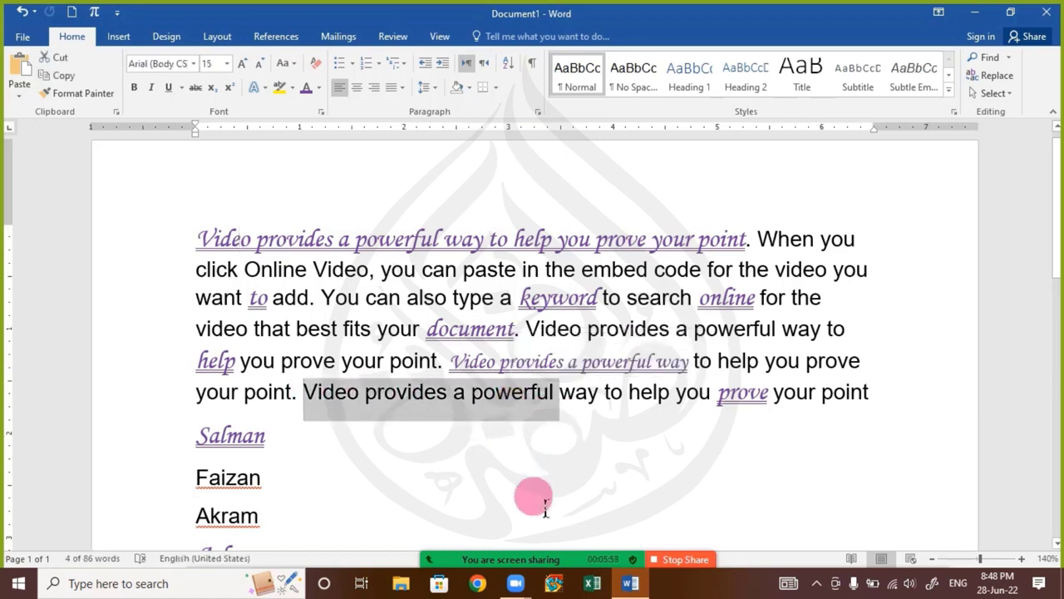
key("ctrl+shift+v")
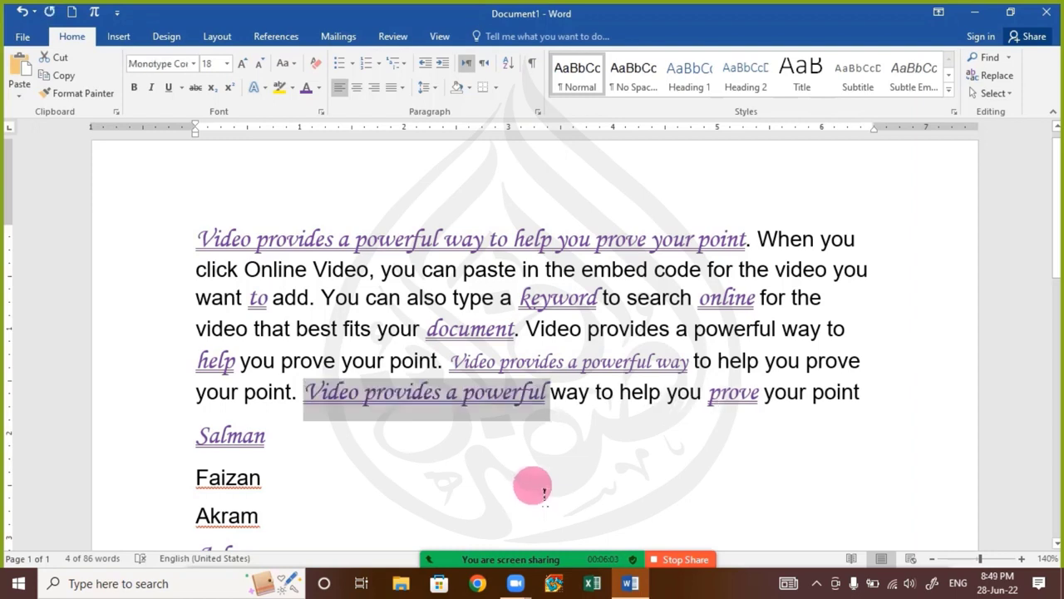
left_click(544, 492)
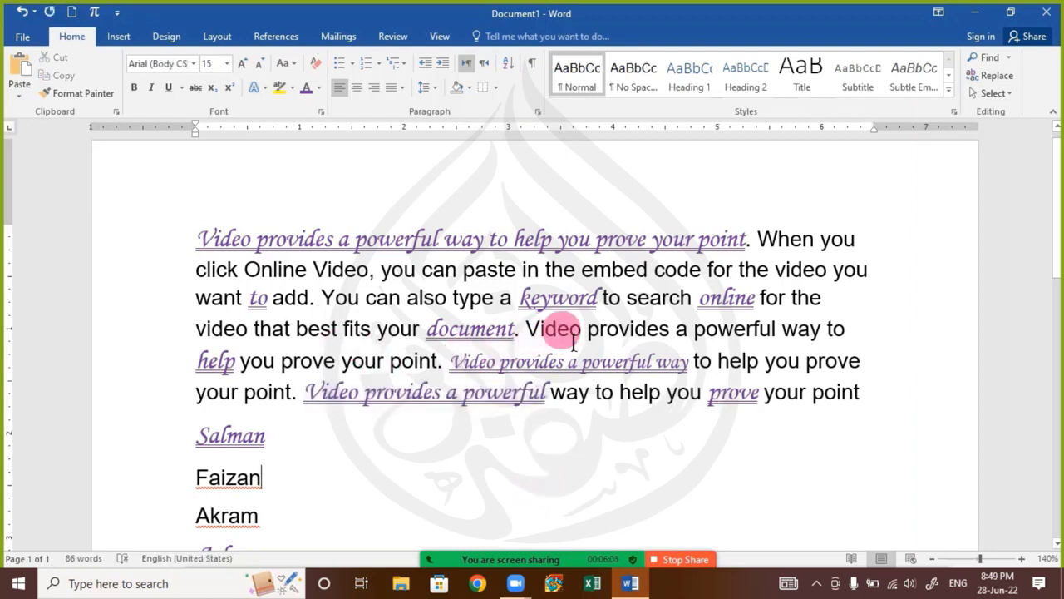
Paste the copied formatting onto "Video provides a powerful" in the sentence following "document"
left_click(530, 334)
key("ctrl+shift+Right")
key("ctrl+shift+Right")
key("ctrl+shift+Right")
key("ctrl+shift+Right")
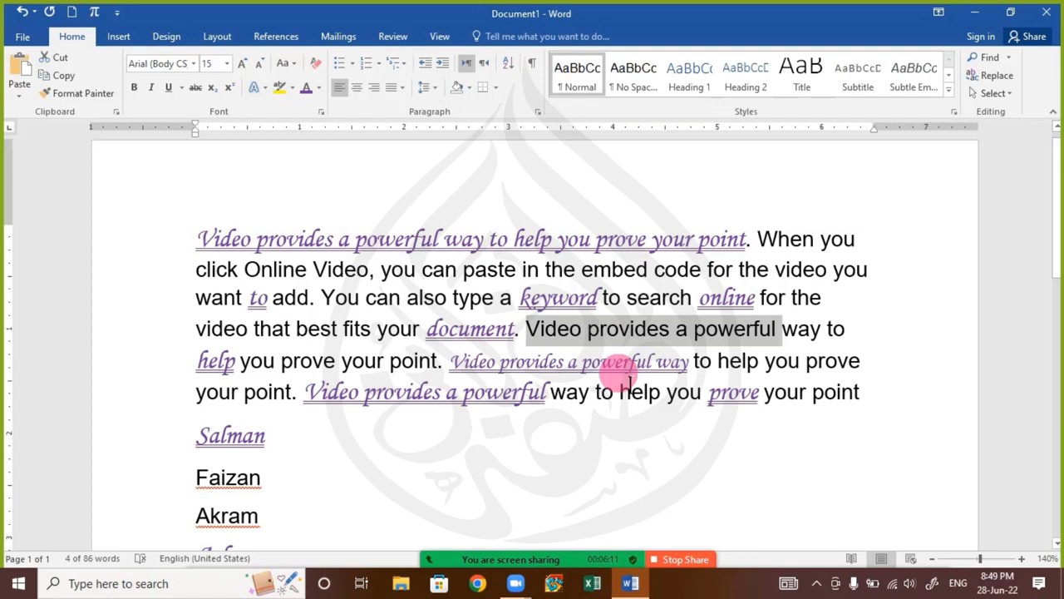
key("ctrl+shift+v")
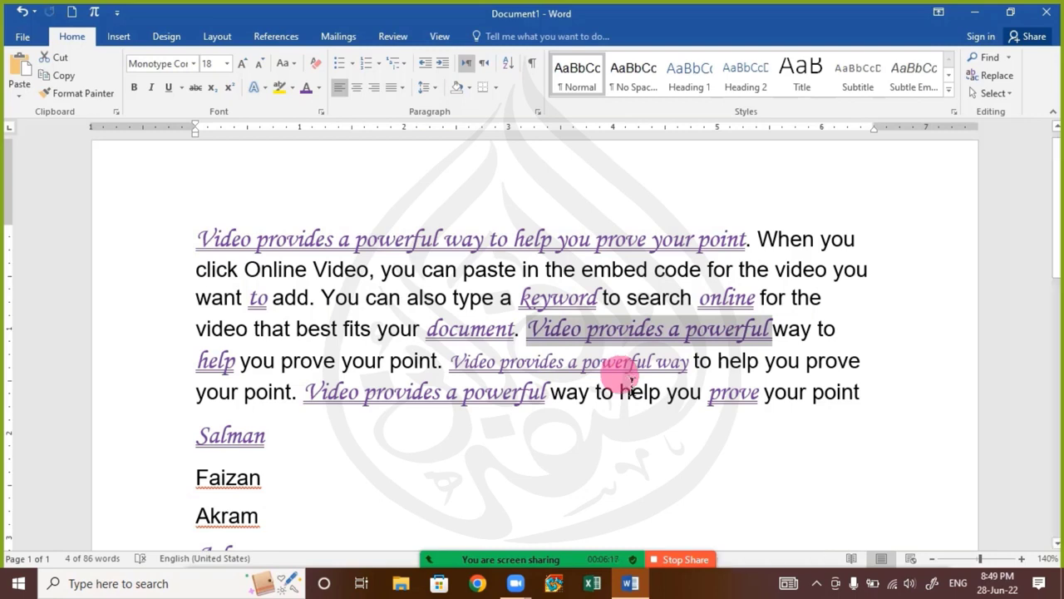
Delete all the document text and generate one paragraph of sample text with =rand(1)
left_click_drag(198, 239, 460, 514)
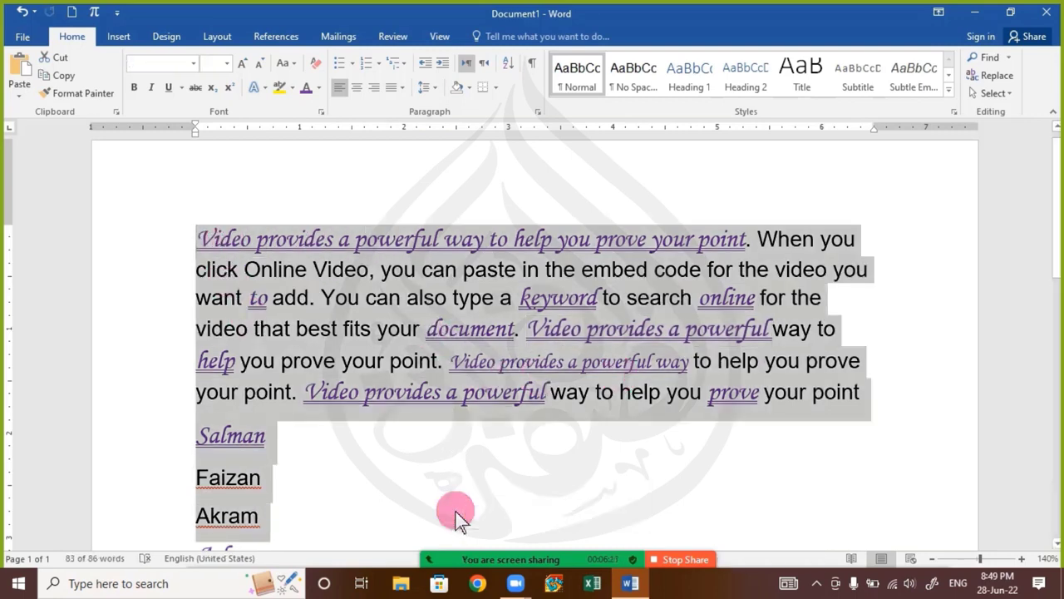
key("Delete")
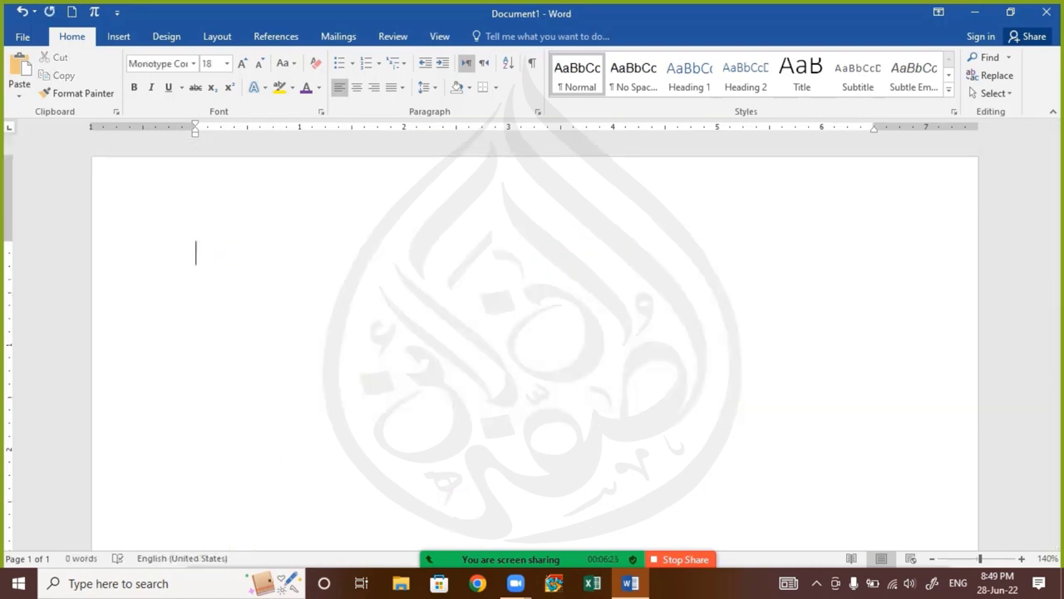
type("=rand(")
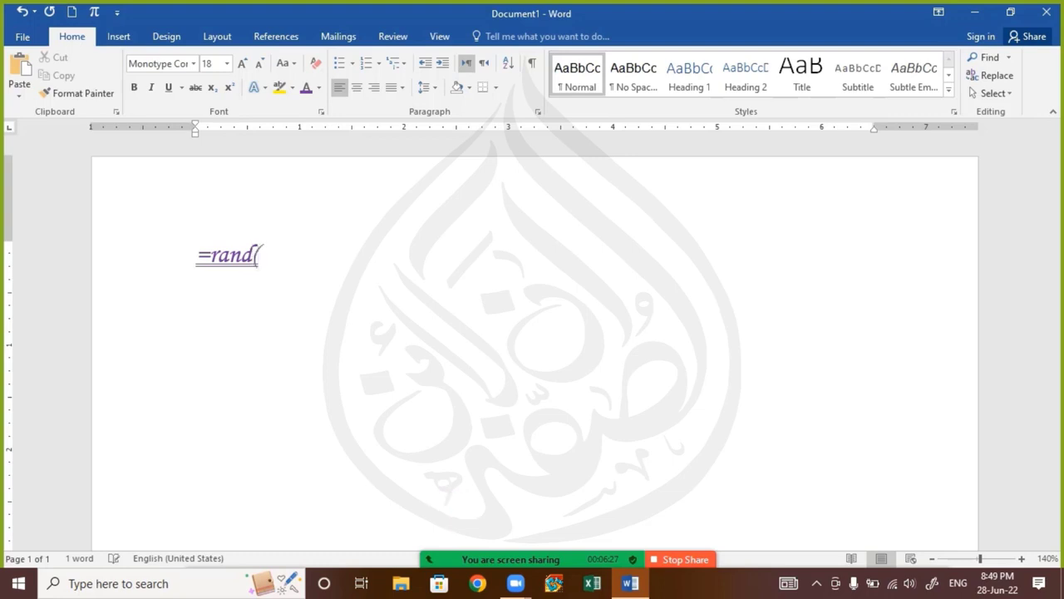
type("1)")
key("Return")
Clear all formatting from the whole sample paragraph
key("ctrl+a")
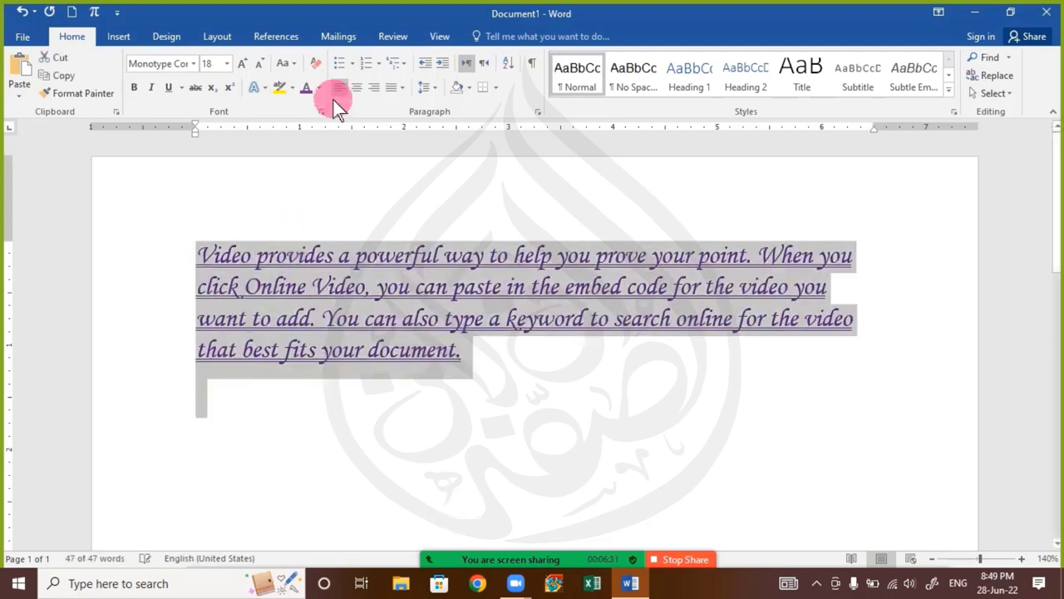
left_click(314, 63)
left_click(303, 336)
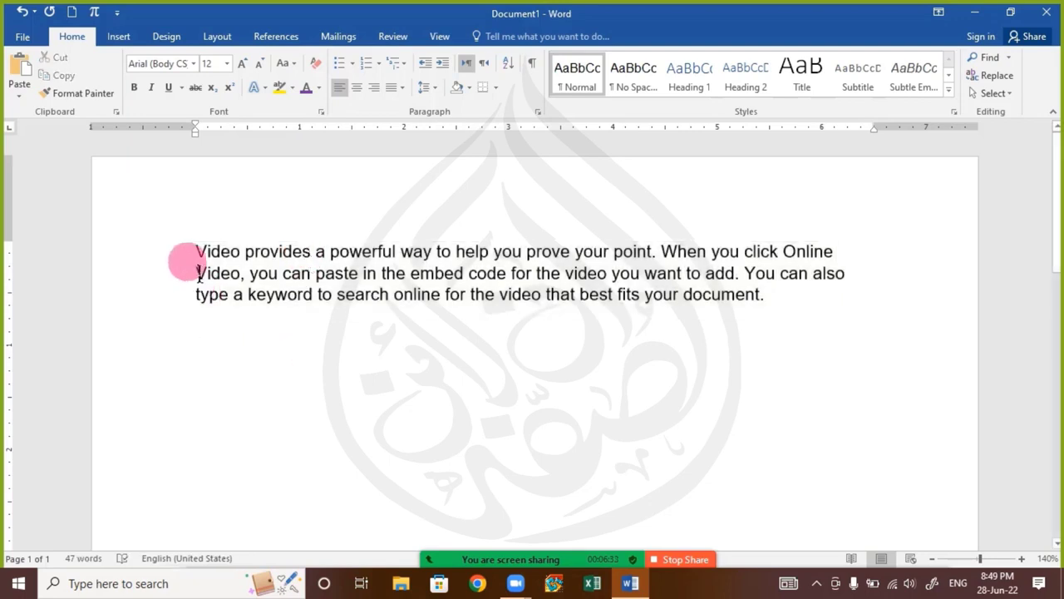
Copy "Video provides a powerful way" from the opening sentence and paste it repeatedly on a new line below the paragraph
left_click_drag(196, 252, 445, 255)
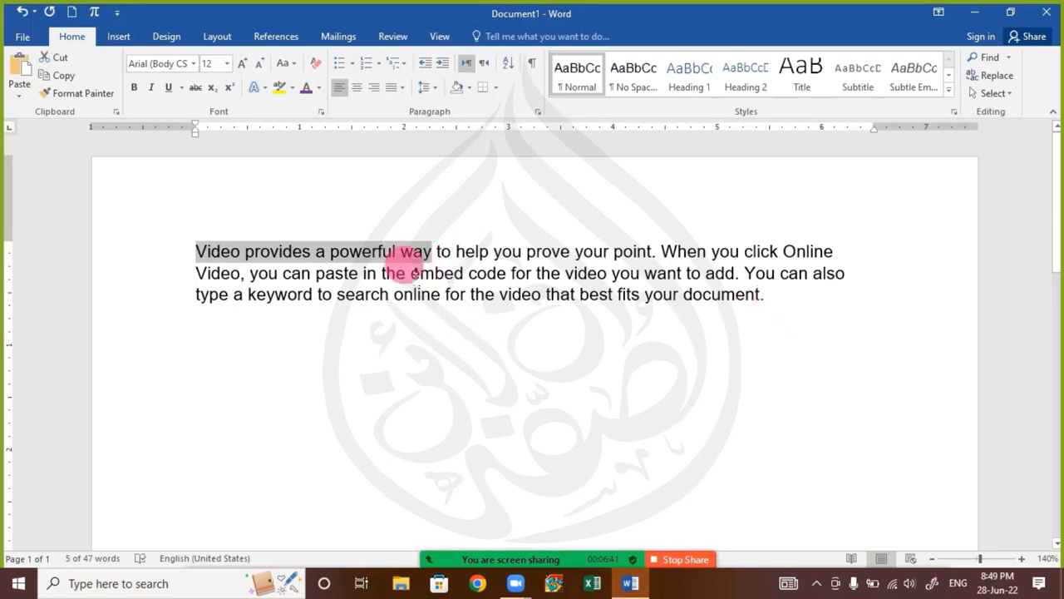
right_click(395, 258)
left_click(689, 308)
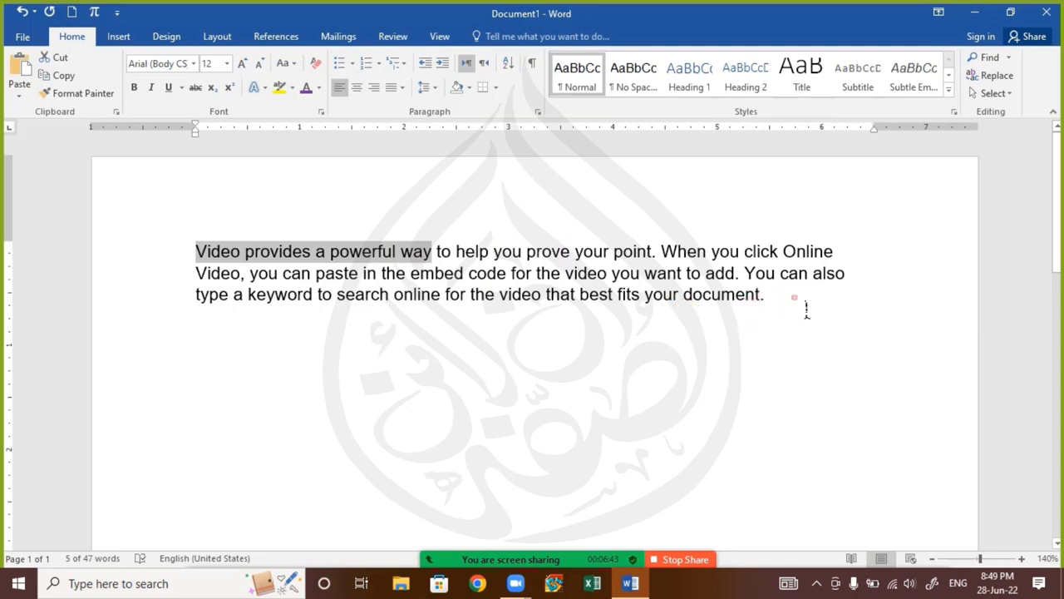
left_click(765, 301)
key("Return")
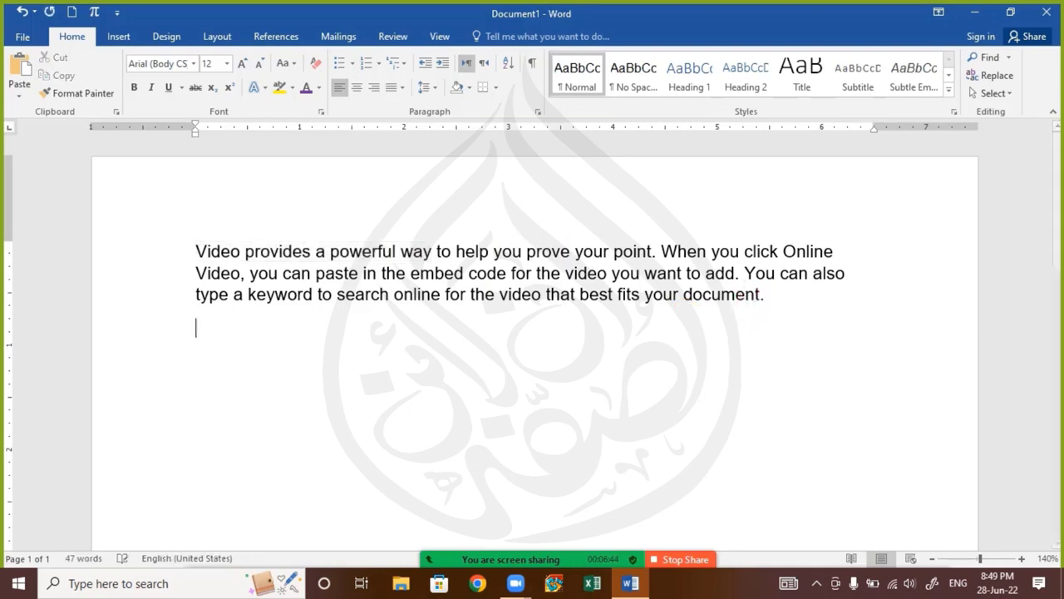
left_click(22, 70)
triple_click(23, 71)
double_click(22, 71)
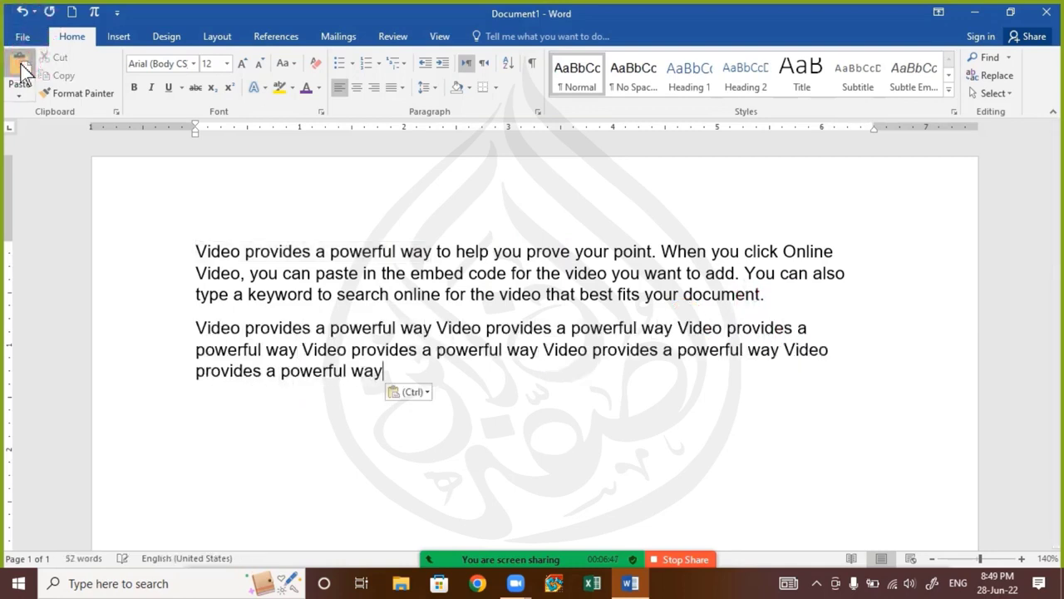
triple_click(22, 71)
double_click(22, 71)
double_click(22, 71)
double_click(22, 70)
triple_click(22, 71)
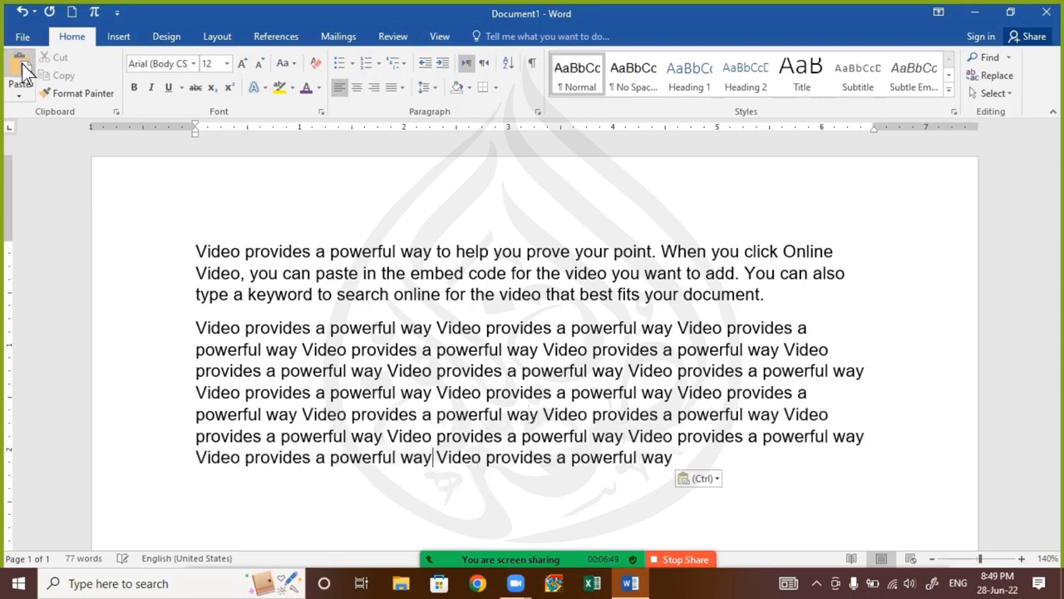
double_click(23, 72)
triple_click(23, 71)
triple_click(24, 72)
left_click(25, 73)
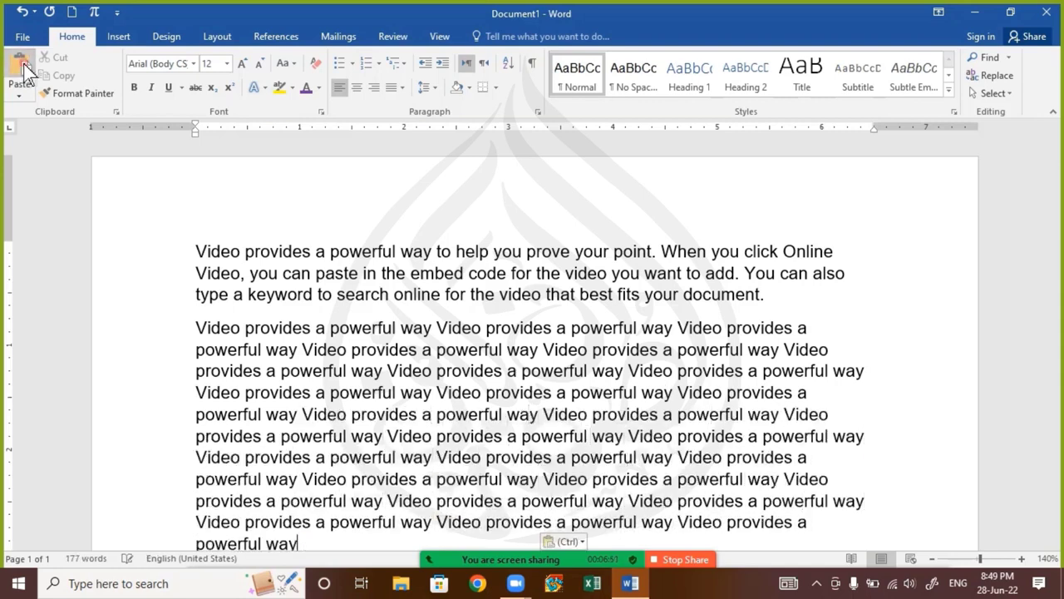
left_click(27, 75)
Delete all the repeated "Video provides a powerful way" text below the sample paragraph
left_click_drag(196, 328, 708, 452)
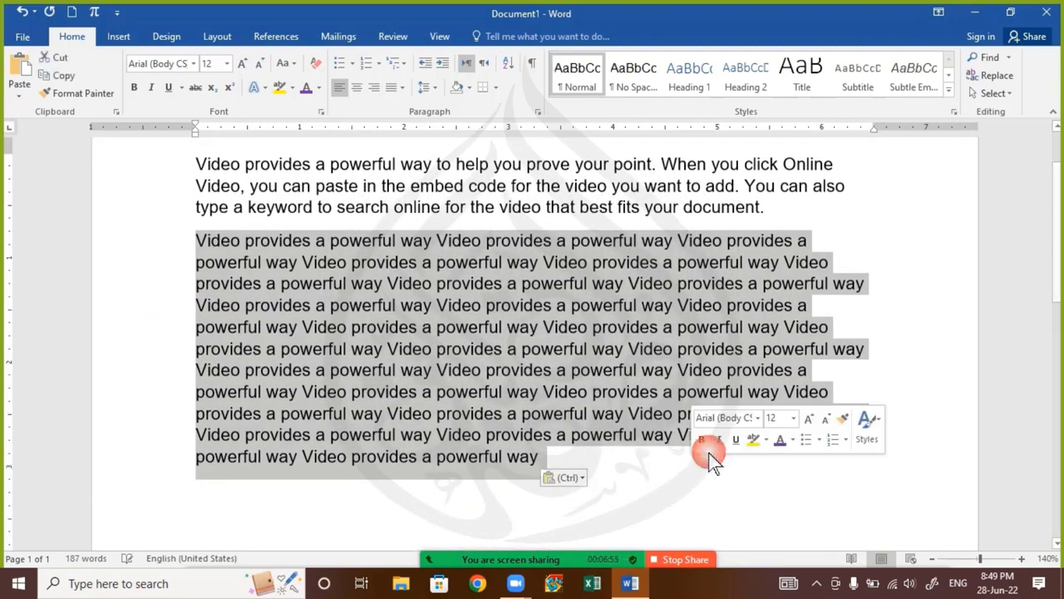
key("Delete")
key("BackSpace")
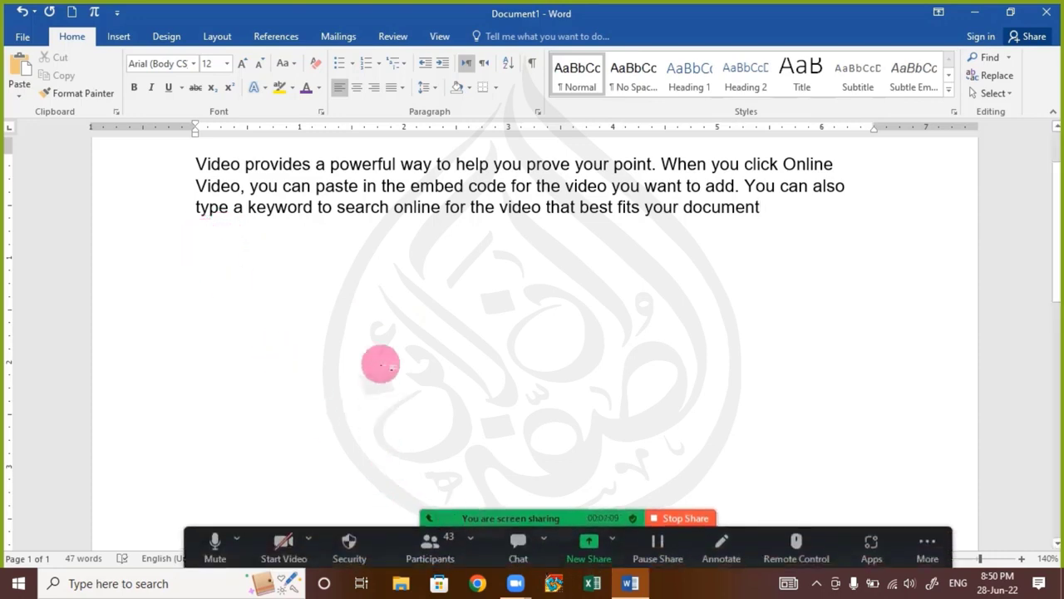
Replace the whole document text with a list, one word per line: Alu, Bhindi, Karaily, Tamatar, Pyaz
key("ctrl+a")
scroll(499, 250, "up", 2)
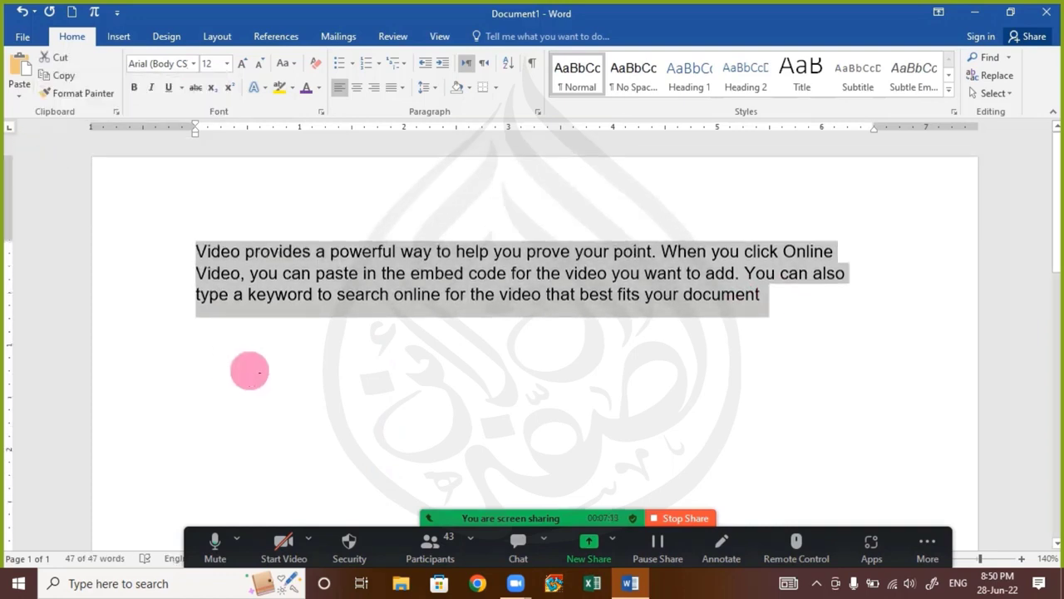
type("Alu")
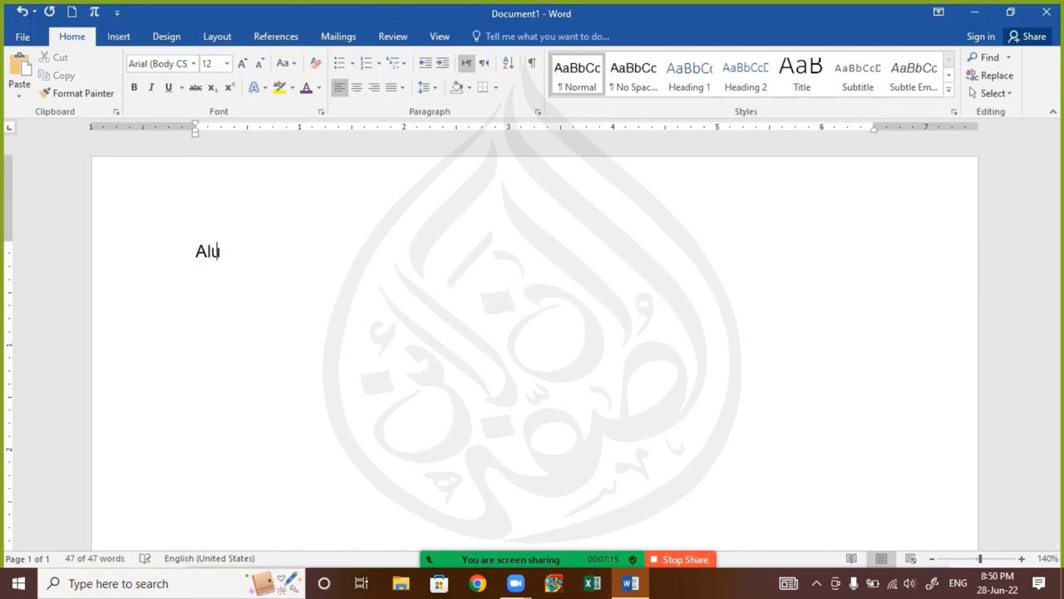
key("Return")
left_click(250, 371)
type("Bhi")
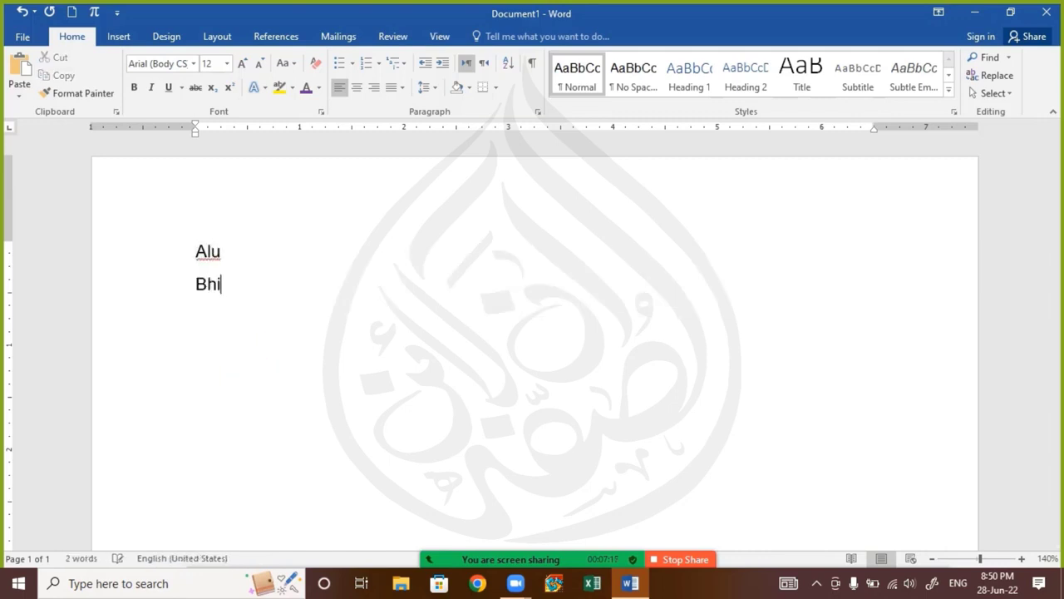
type("ndi")
key("Return")
type("Kar")
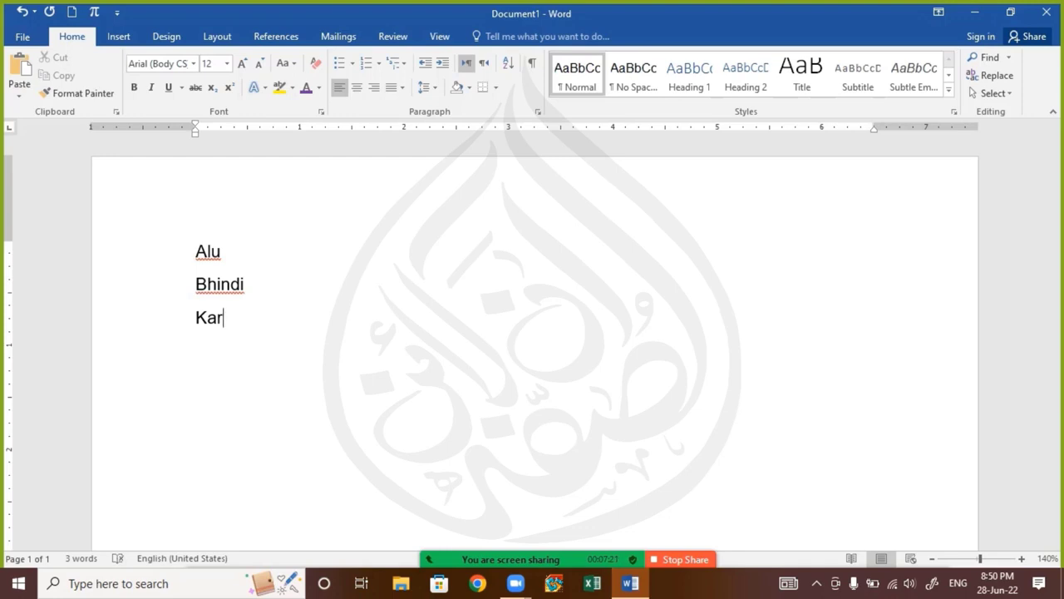
type("aily")
key("Return")
type("Tamatar")
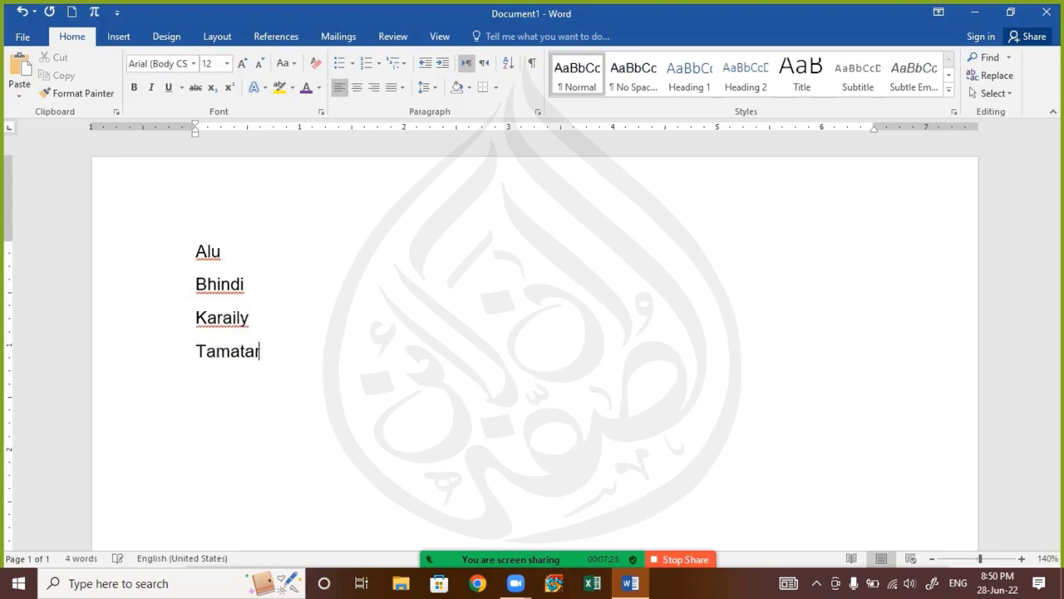
key("Return")
type("Pyaz")
key("Return")
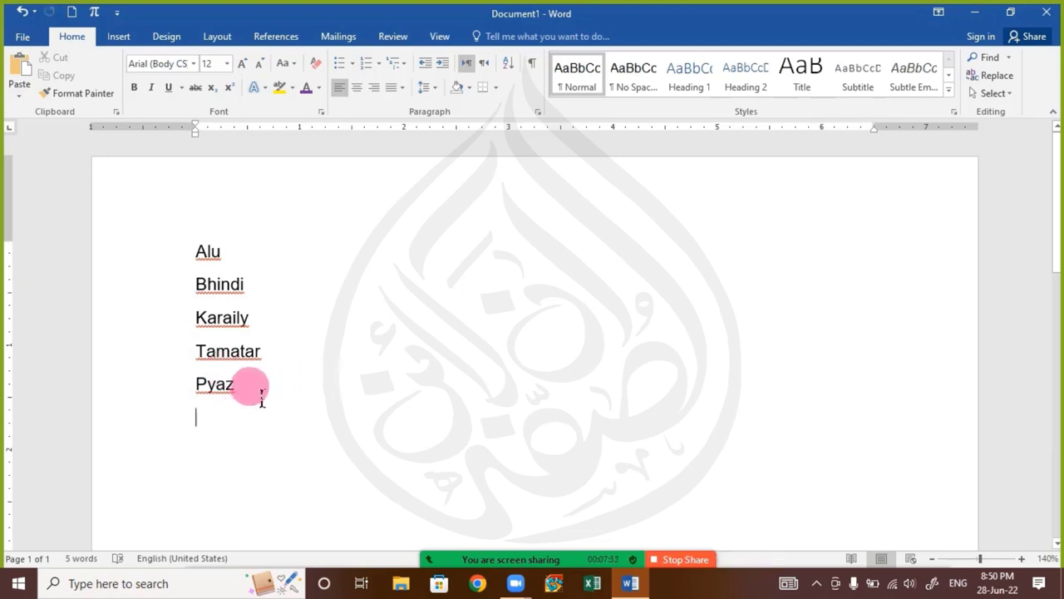
Copy "Alu" from the first line of the list and start a new line below "Pyaz"
left_click_drag(259, 400, 171, 264)
left_click_drag(218, 340, 117, 226)
left_click_drag(238, 329, 272, 410)
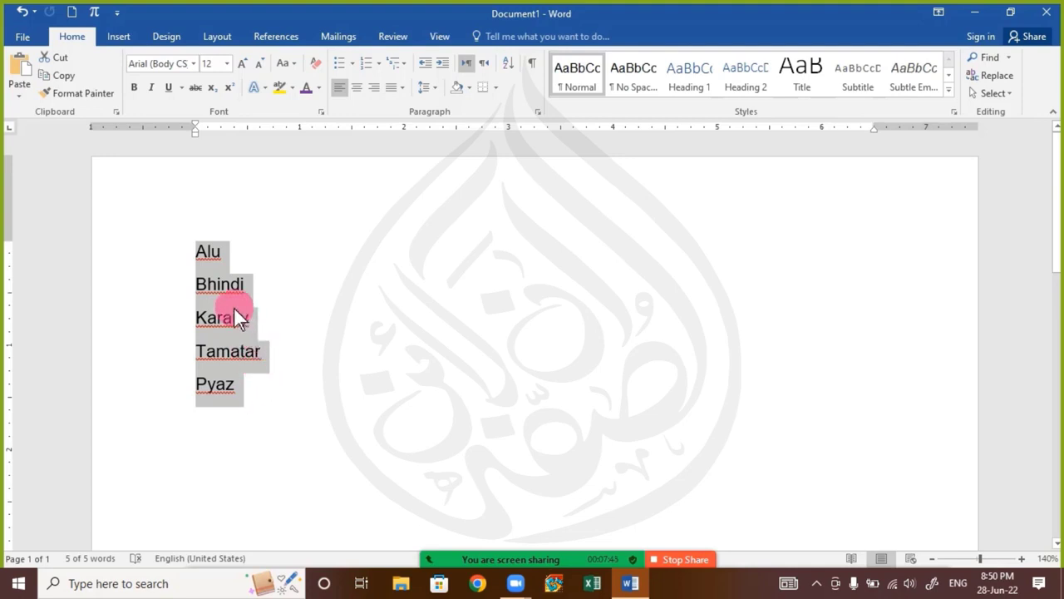
left_click(245, 356)
mouse_move(232, 252)
left_mouse_down()
mouse_move(238, 262)
mouse_move(210, 261)
mouse_move(145, 227)
left_mouse_up()
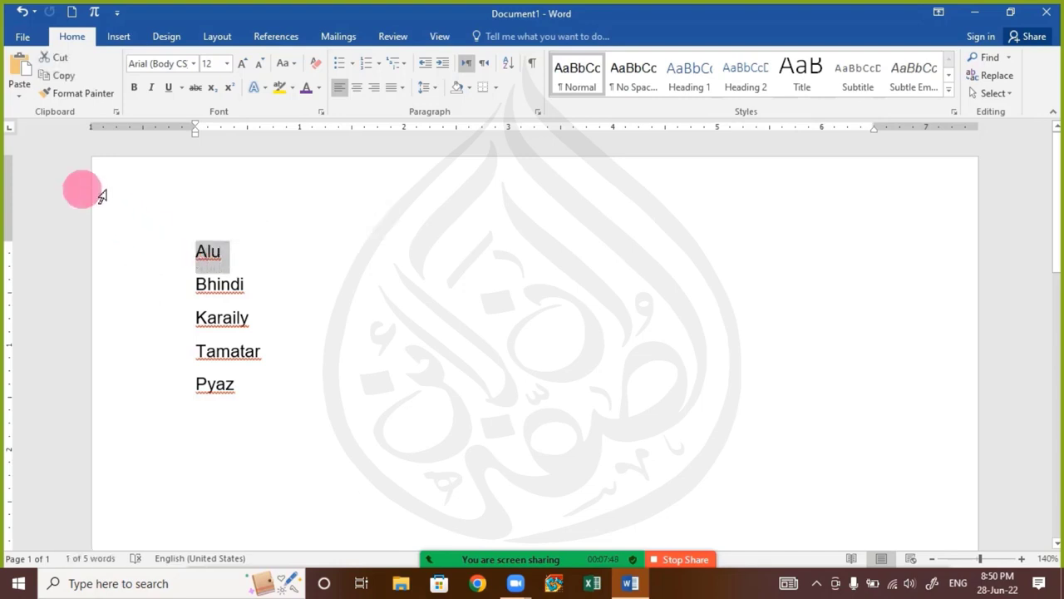
left_click(61, 72)
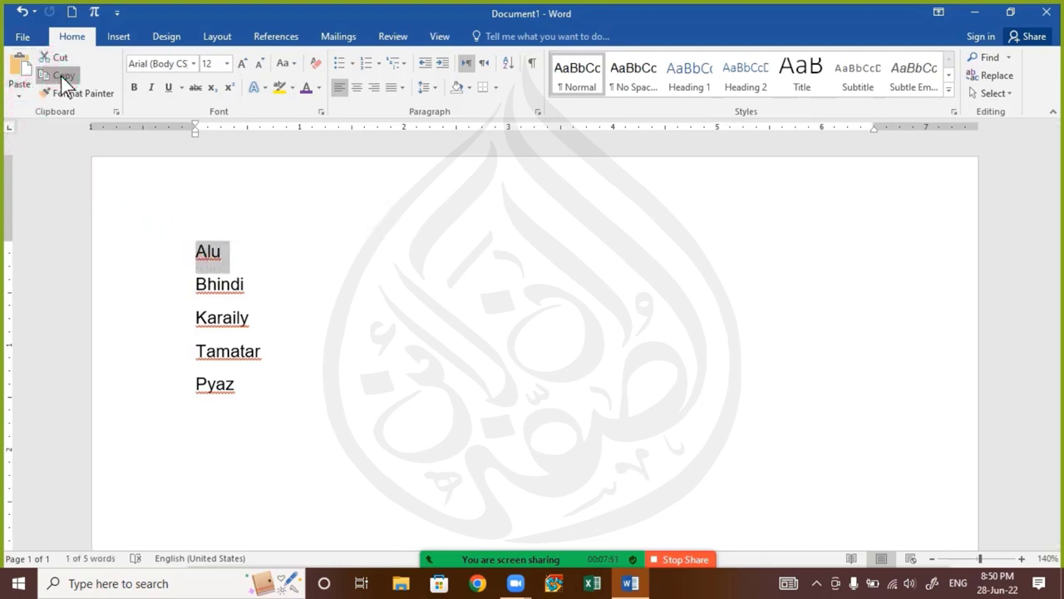
left_click(259, 394)
key("Return")
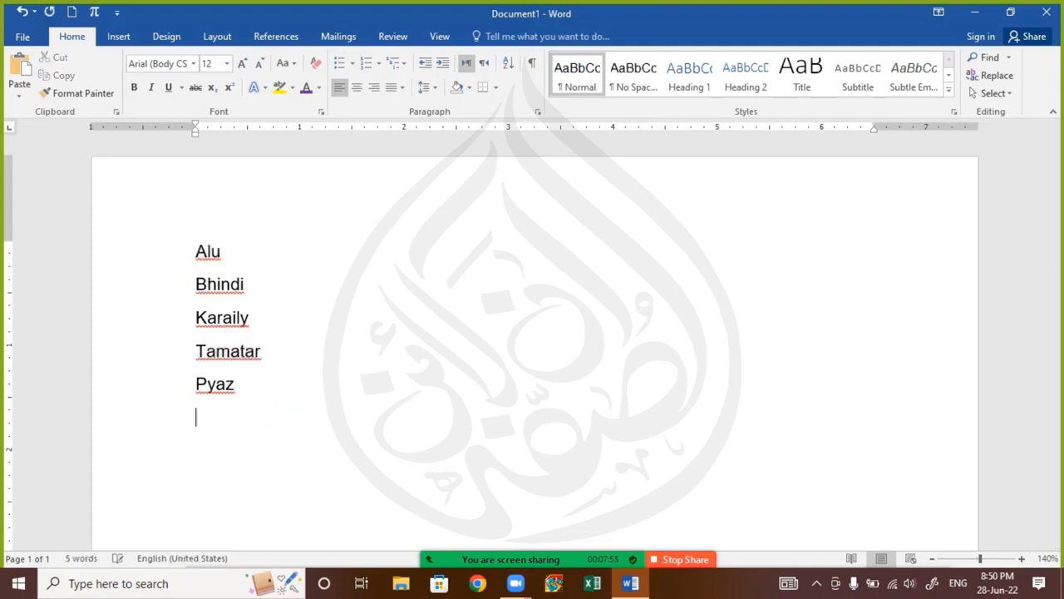
Copy "Karaily" from the list and place the cursor on the empty line below "Pyaz"
left_click_drag(259, 322, 194, 320)
left_click(56, 58)
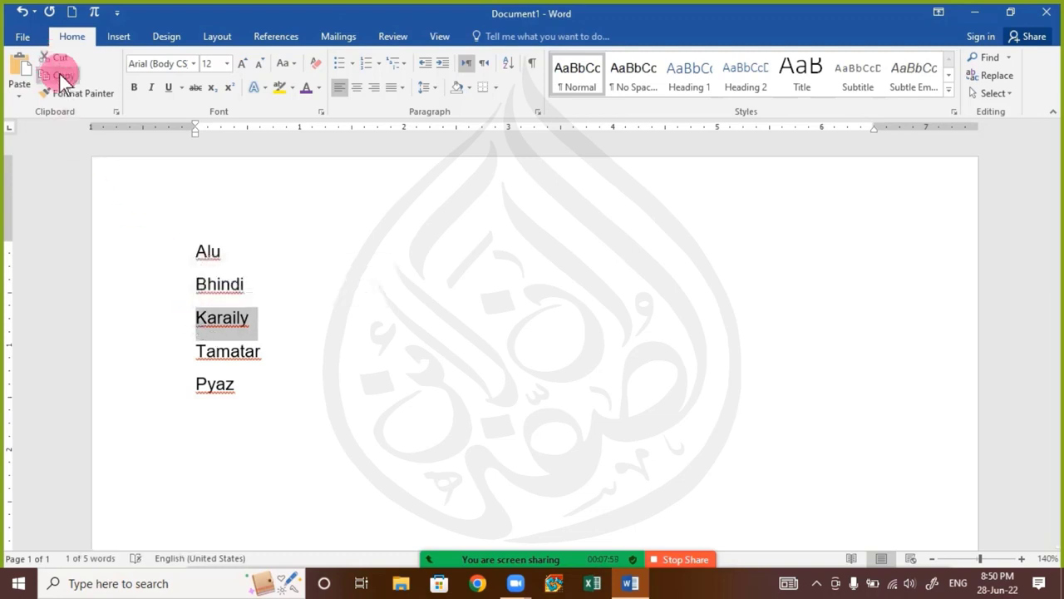
left_click(209, 416)
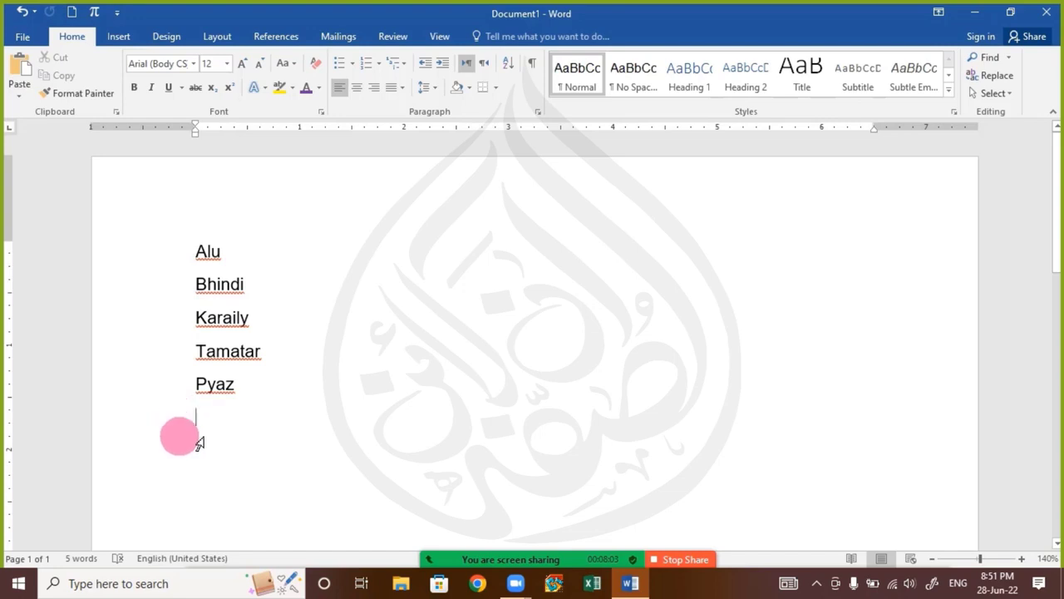
Check the participants' answers in the Zoom meeting chat and return to the document
mouse_move(482, 561)
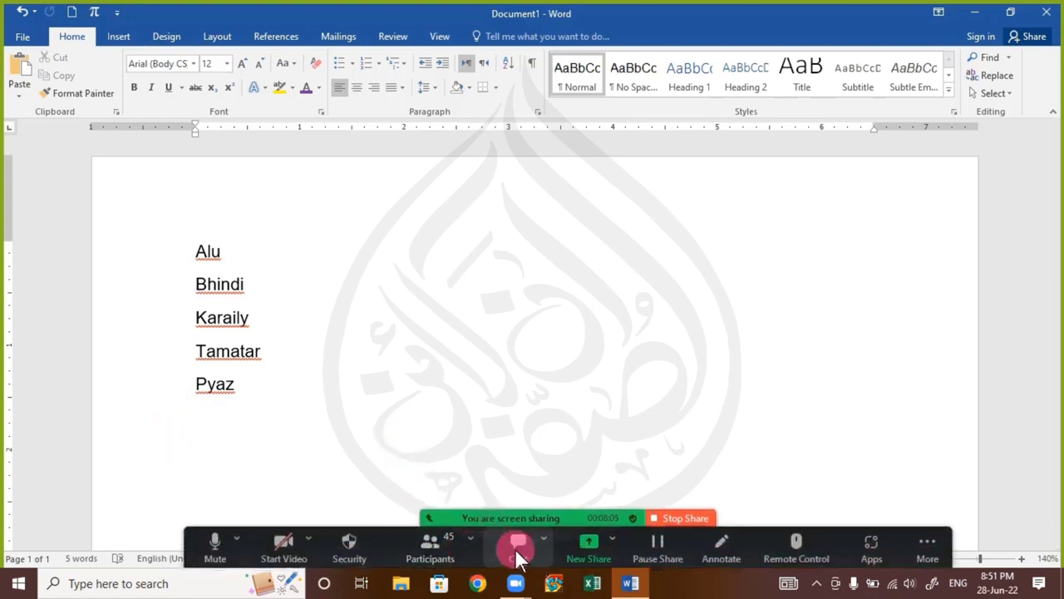
left_click(516, 551)
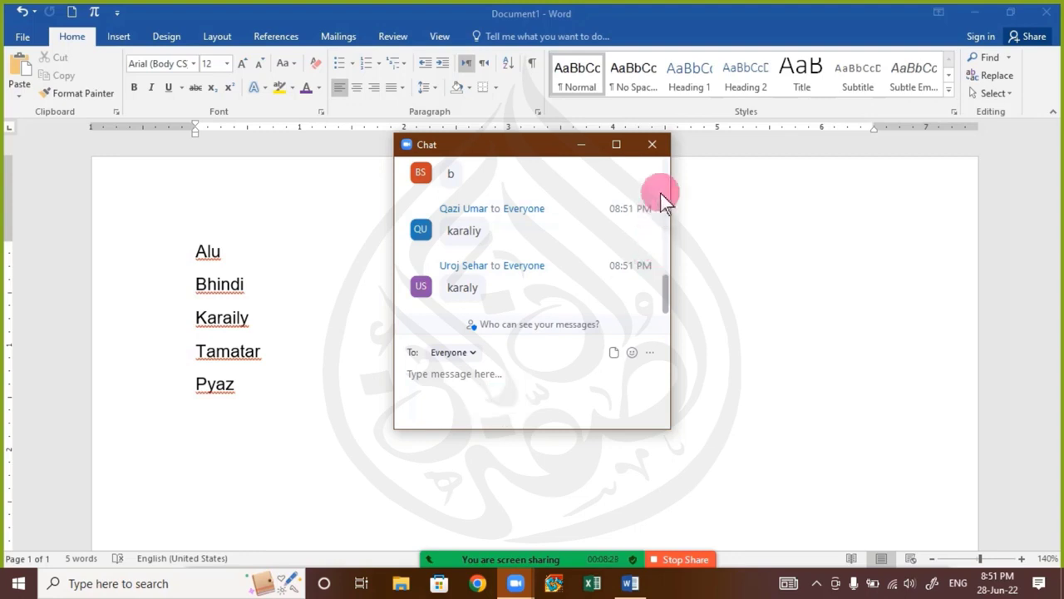
left_click(652, 145)
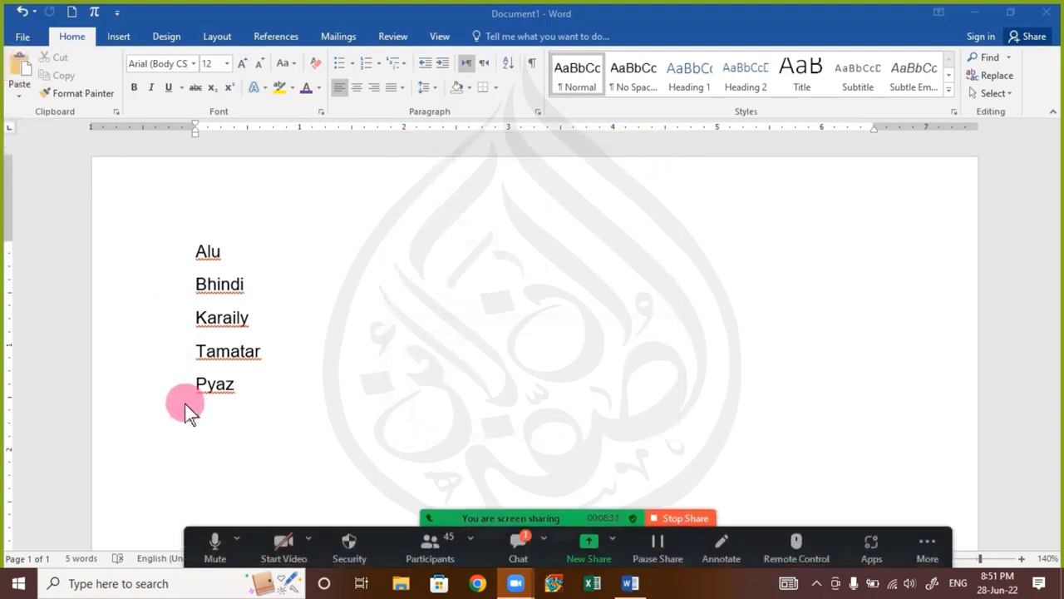
left_click(210, 419)
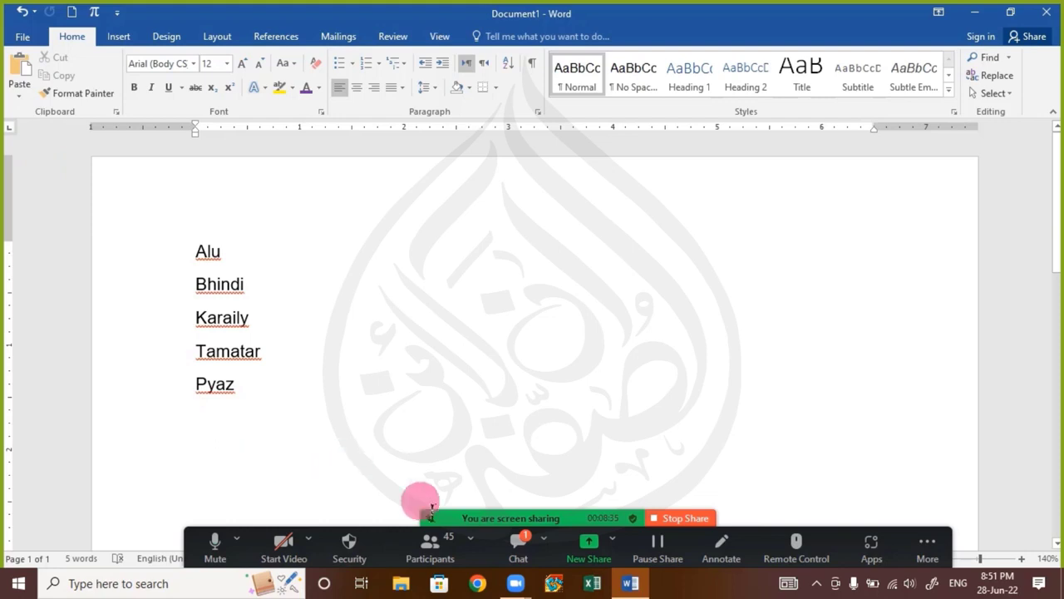
left_click(509, 541)
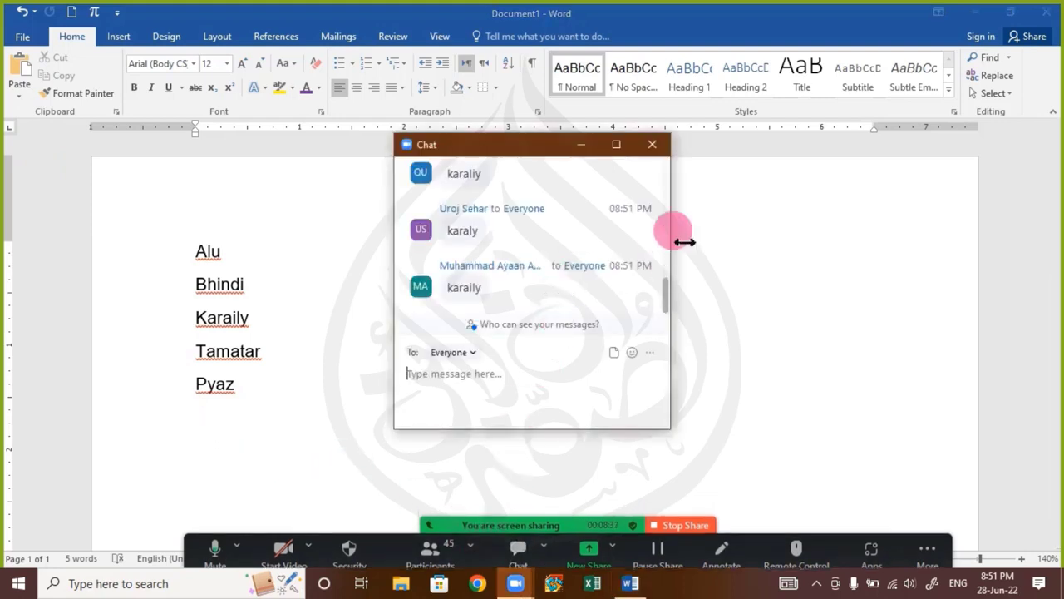
left_click(652, 146)
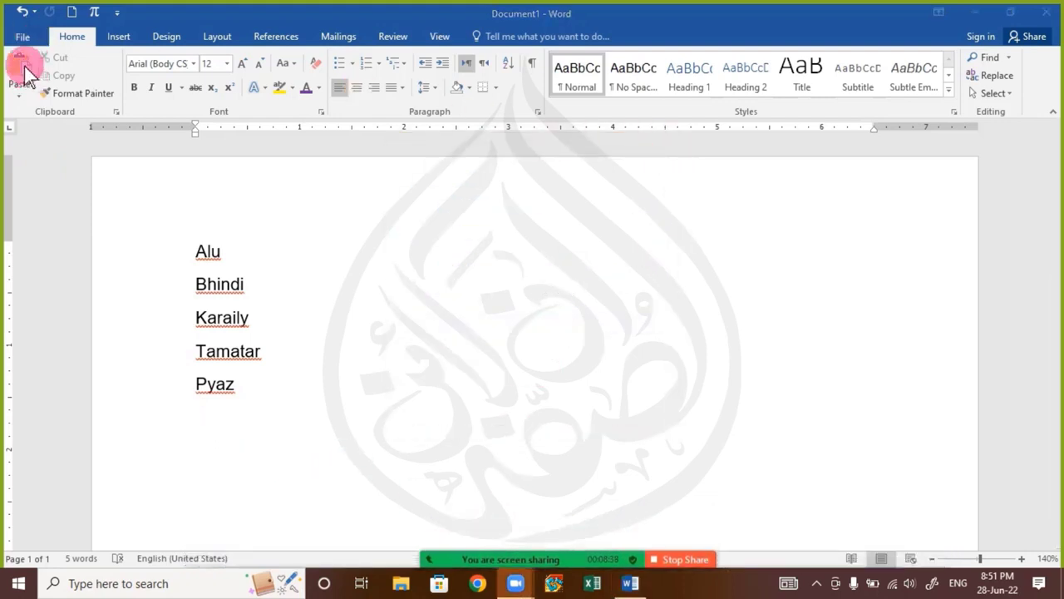
Paste "Karaily" four times below "Pyaz", each on its own line
left_click(25, 73)
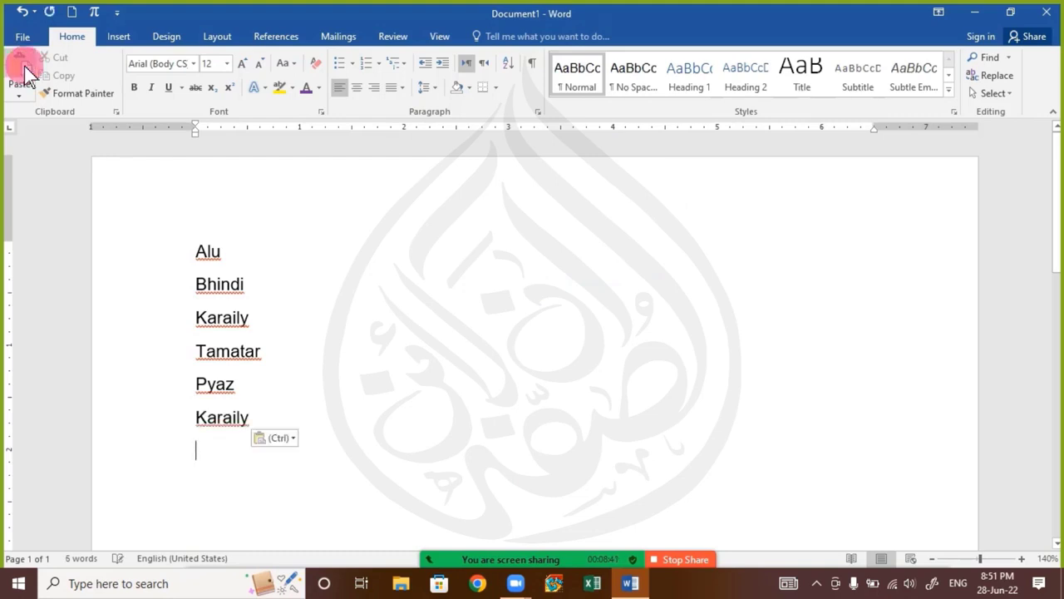
left_click(25, 73)
left_click(25, 73)
left_click(25, 74)
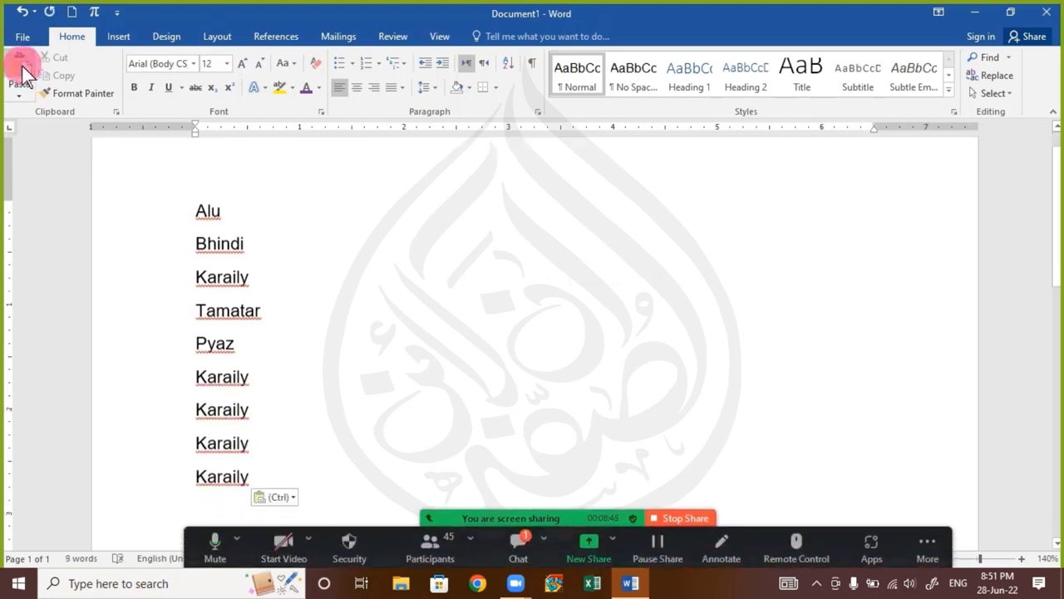
Read the newest message in the Zoom meeting chat and close the chat window
left_click(518, 545)
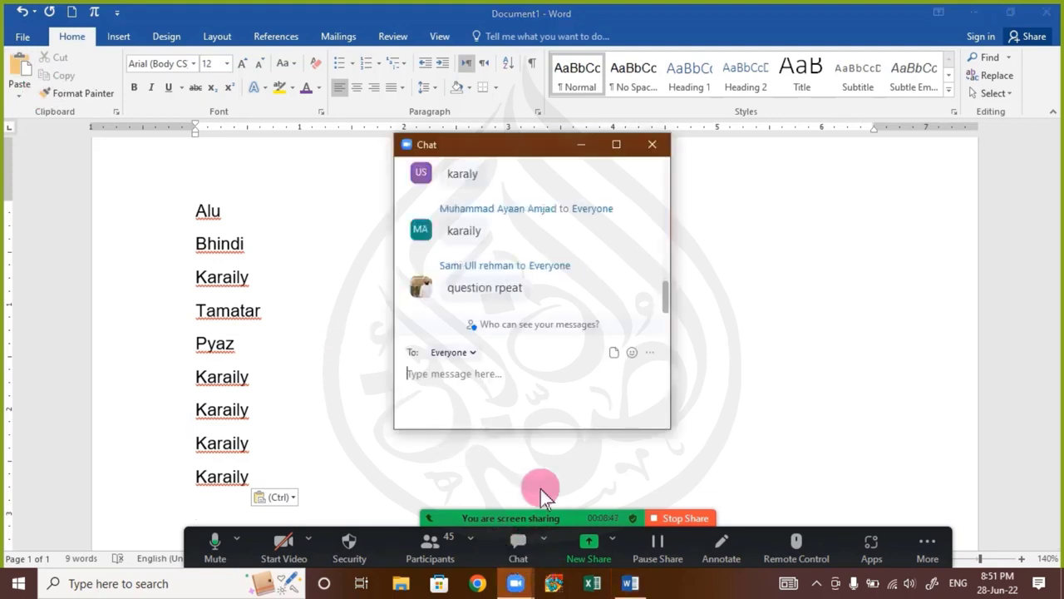
left_click(565, 368)
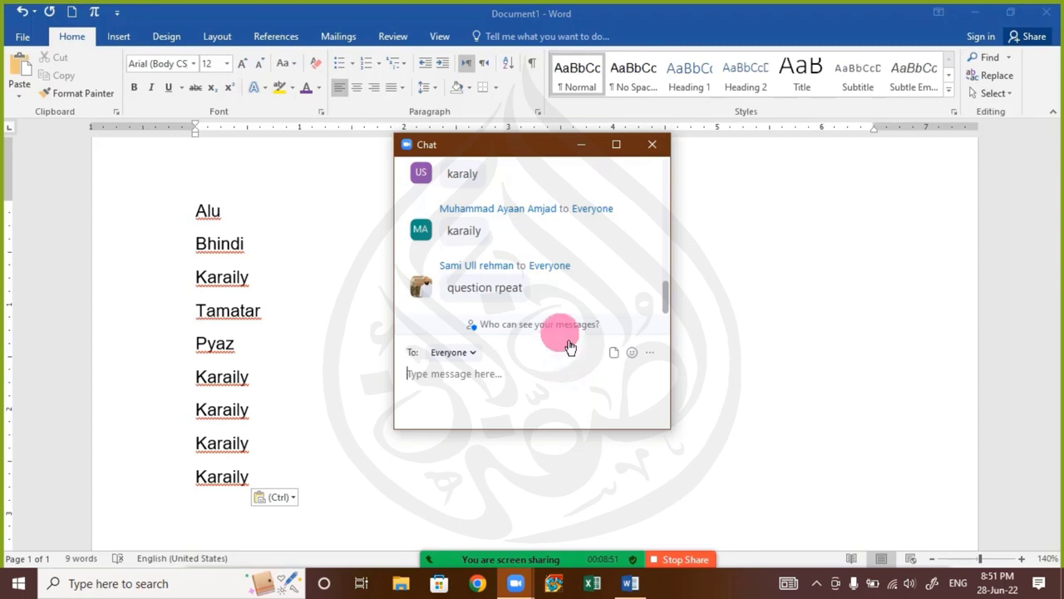
left_click(651, 146)
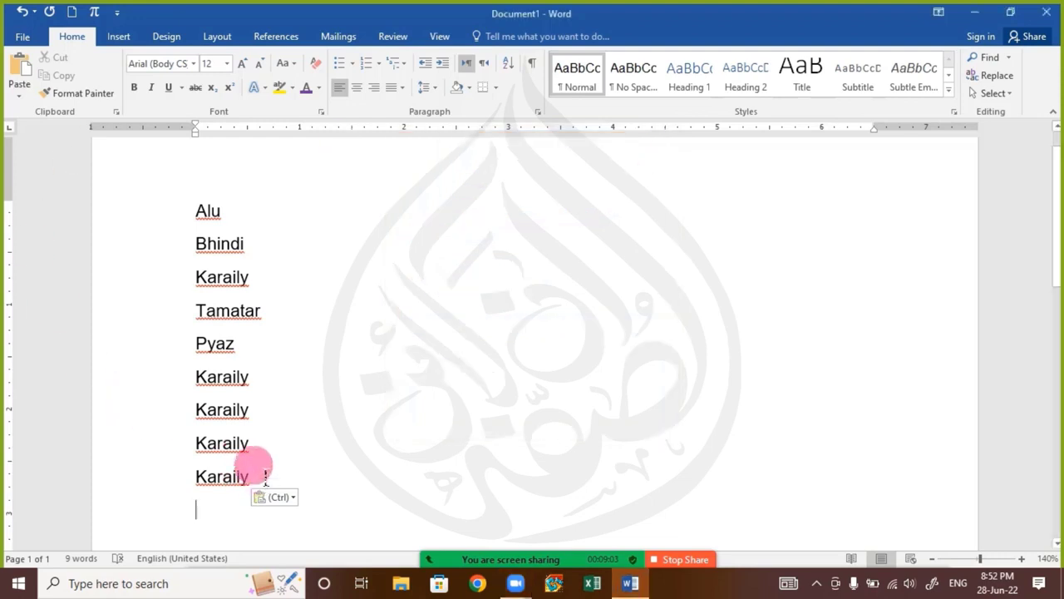
Delete the four pasted "Karaily" lines below "Pyaz"
left_click_drag(200, 376, 318, 489)
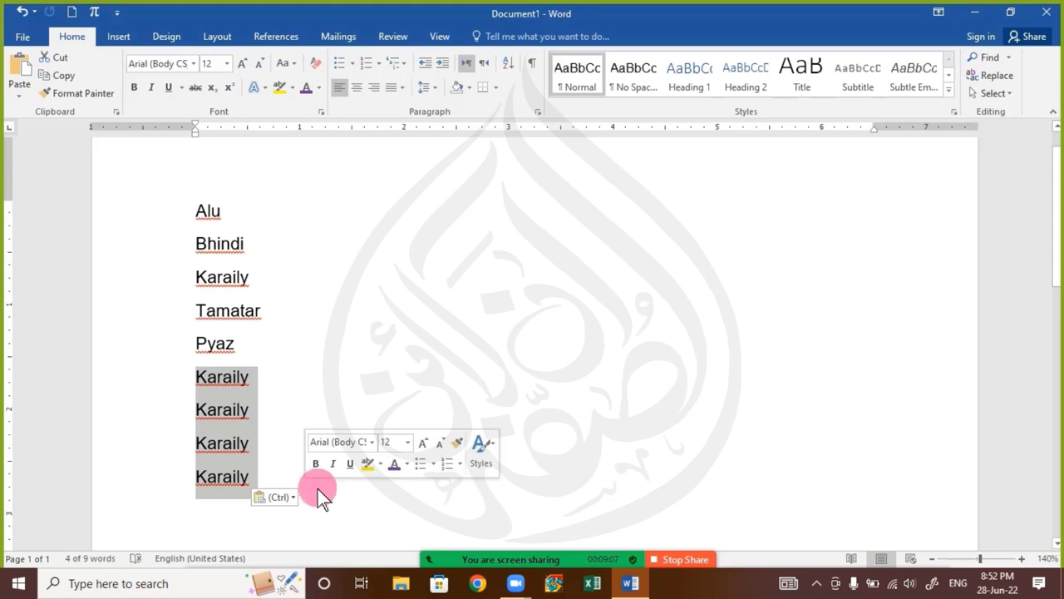
key("Delete")
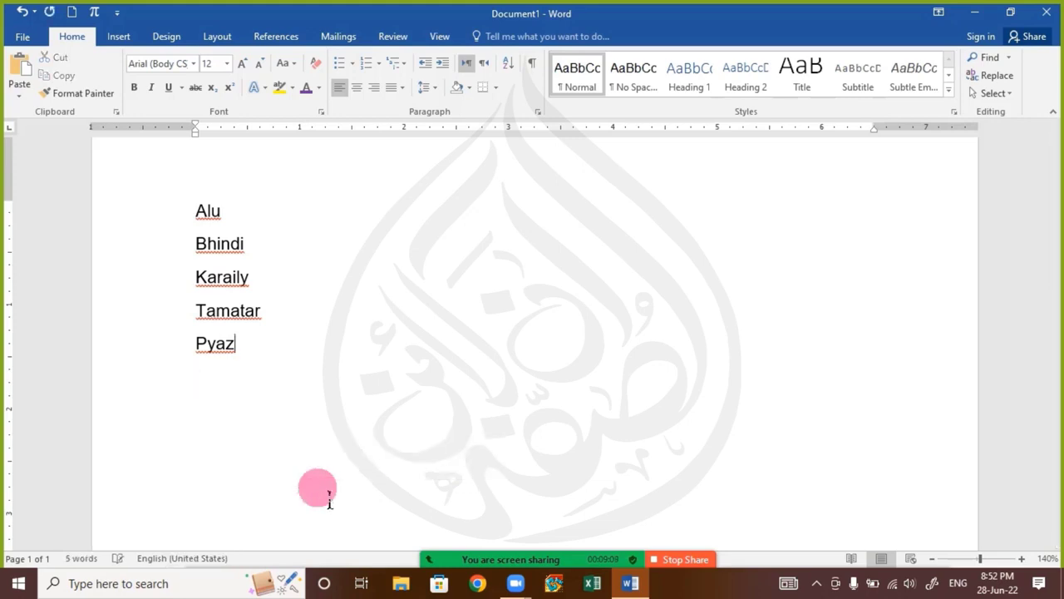
Select "Alu" in the vegetable list, then copy "Bhindi" and after it "Pyaz"
left_click_drag(197, 212, 242, 216)
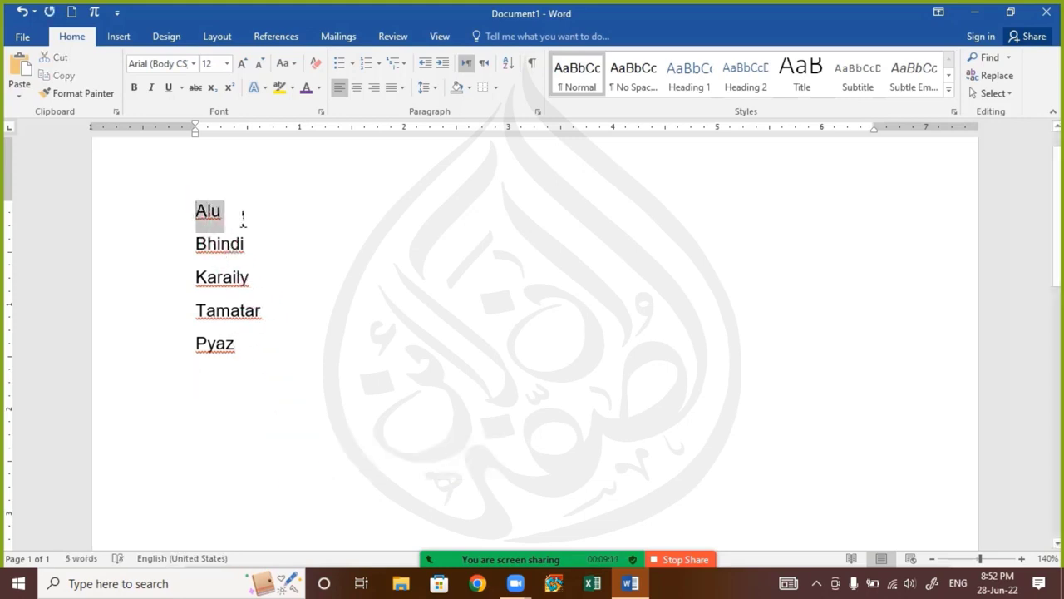
left_click(196, 215)
left_click_drag(197, 213, 245, 221)
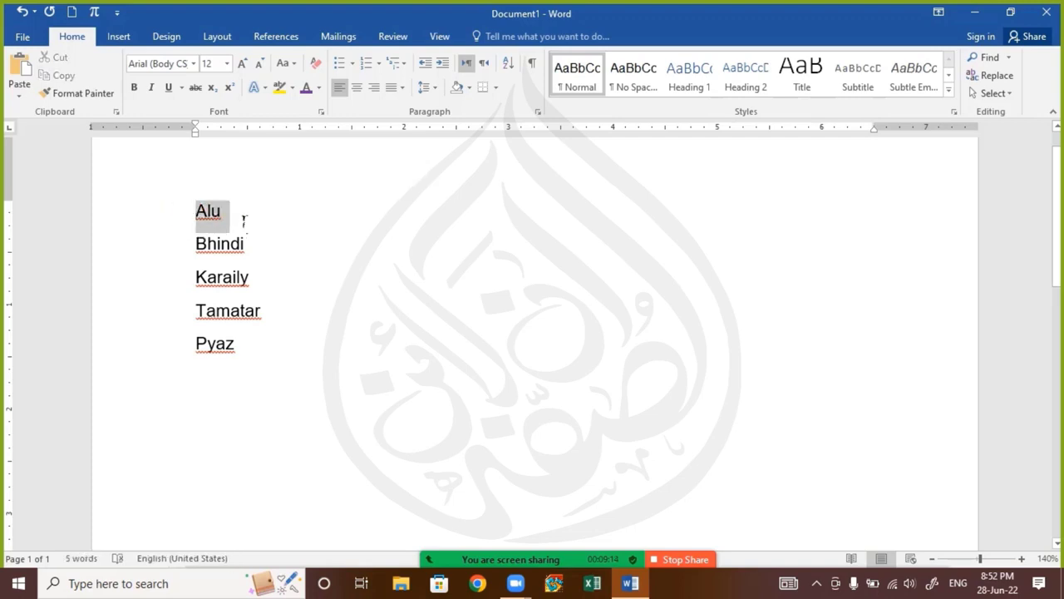
double_click(195, 243)
left_click(77, 67)
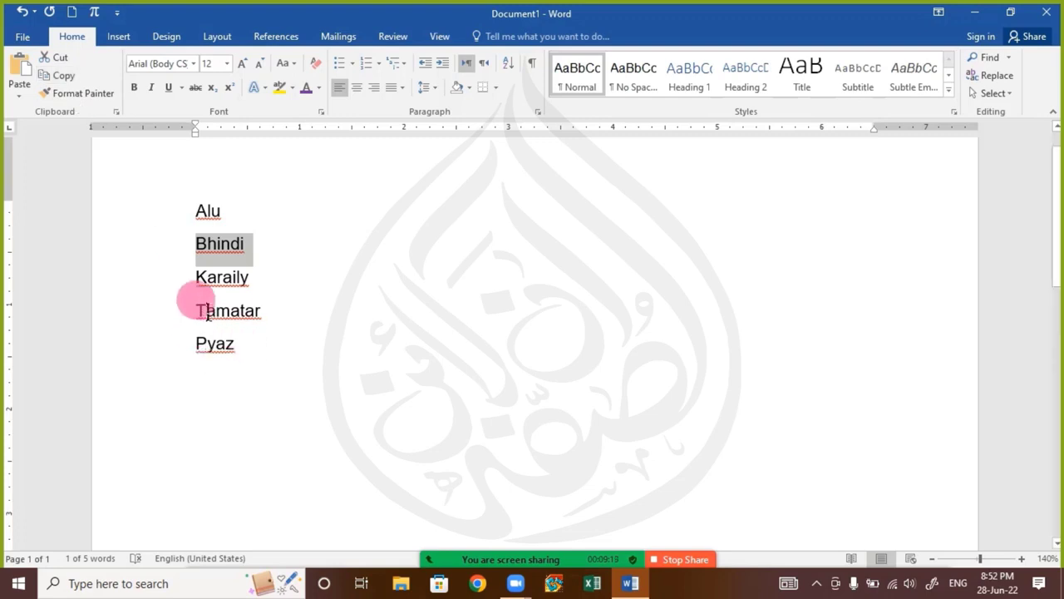
left_click_drag(197, 348, 252, 356)
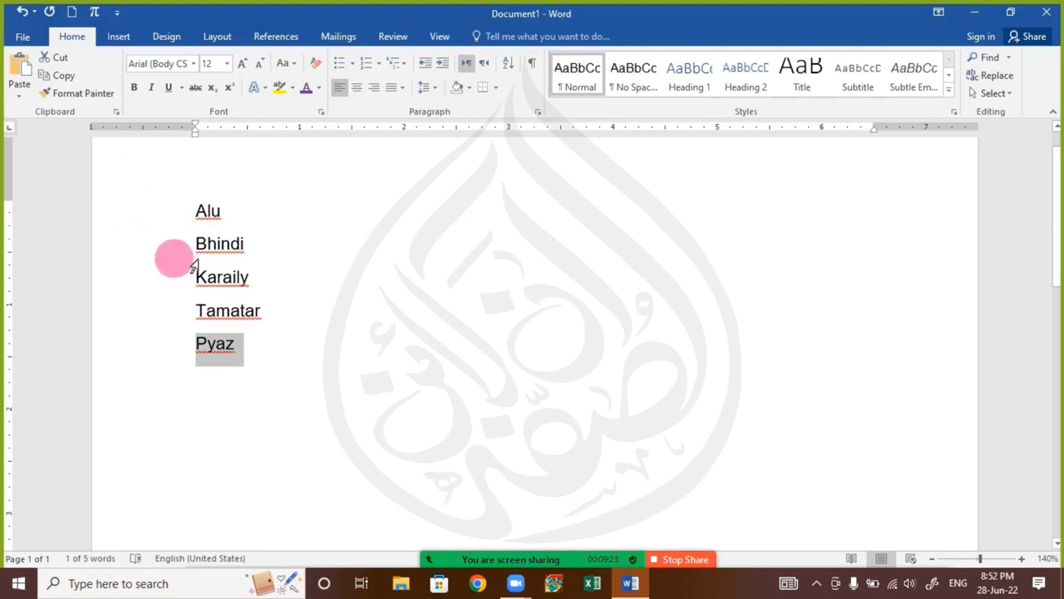
left_click(66, 77)
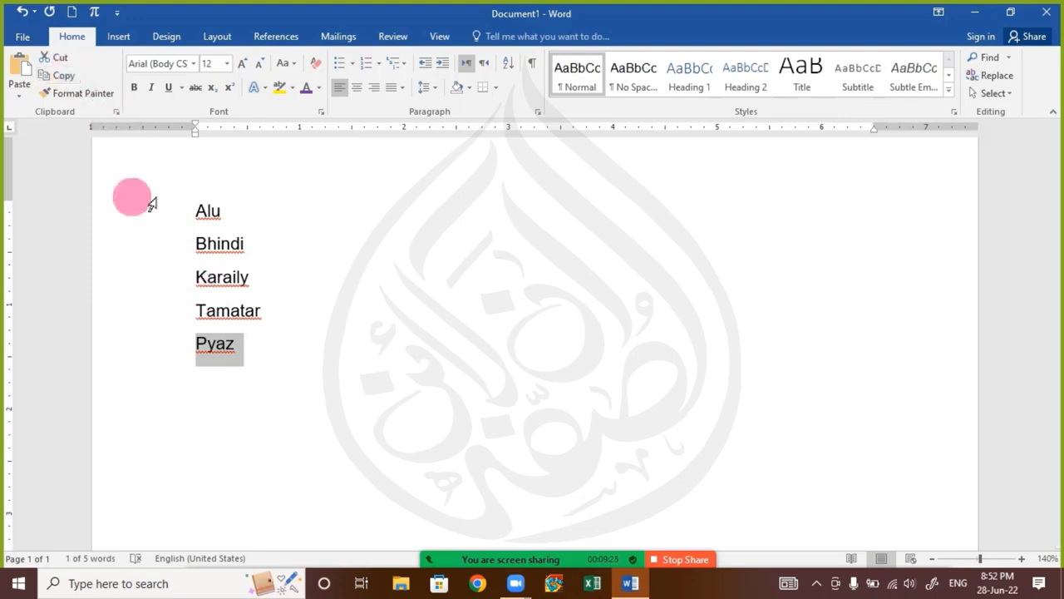
Start a new line below "Pyaz", highlight "Bhindi" and "Pyaz" in turn, and return to the empty line
left_click(252, 348)
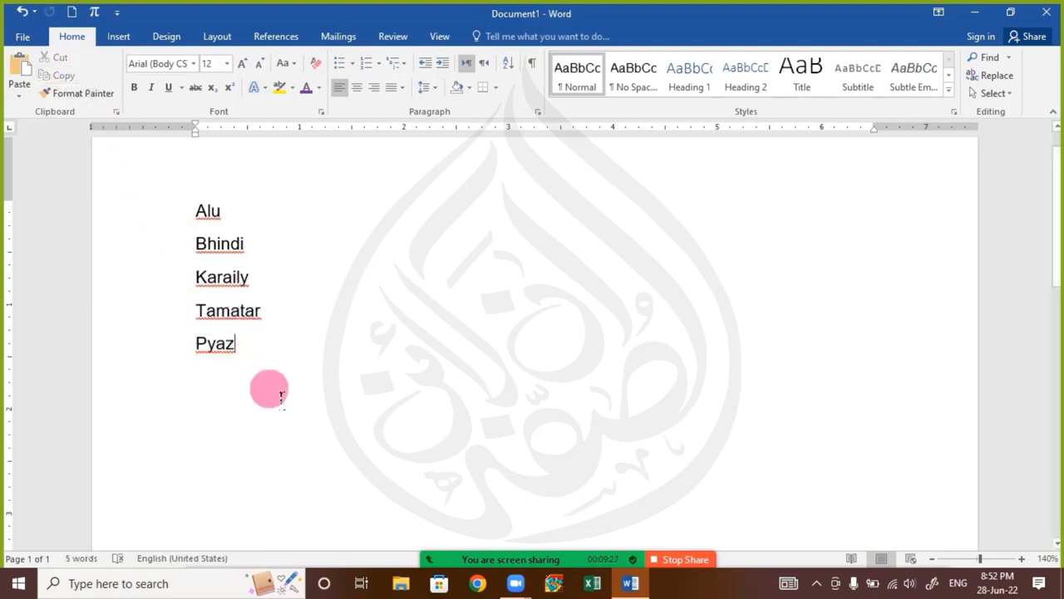
key("Return")
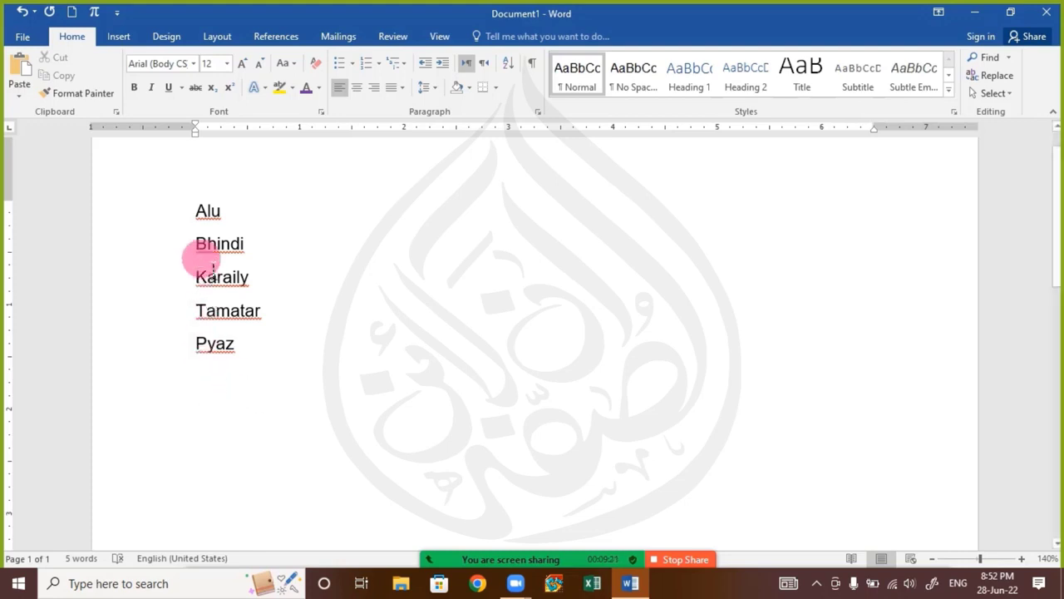
left_click_drag(216, 253, 266, 252)
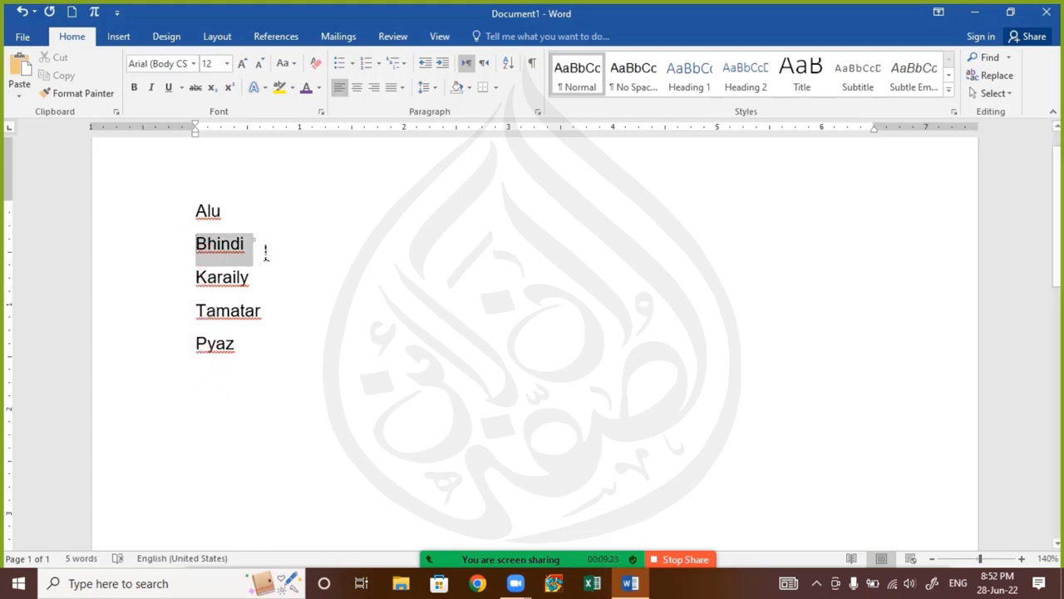
left_click_drag(214, 337, 310, 366)
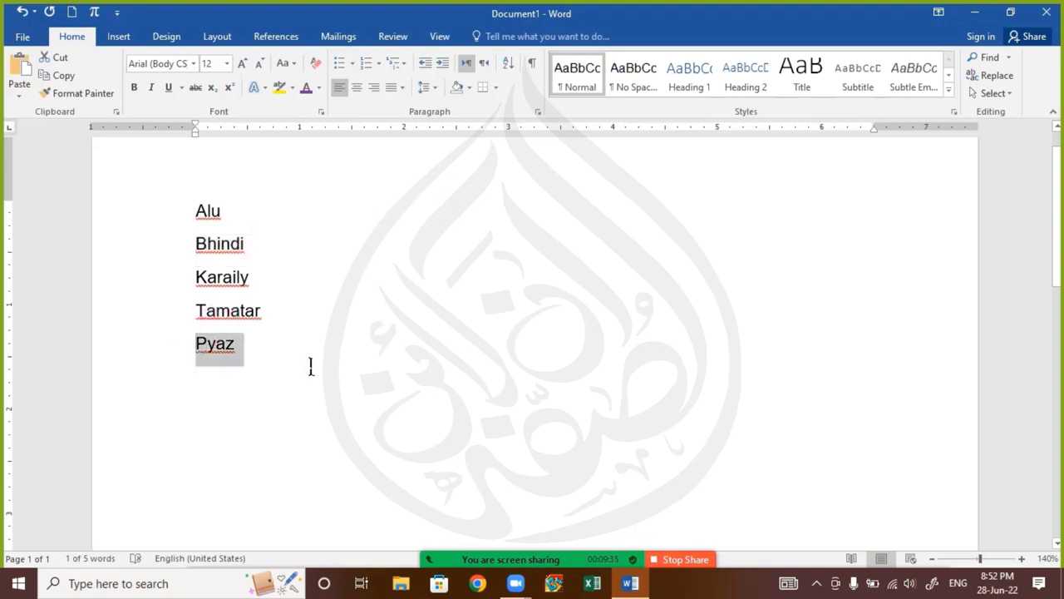
left_click(209, 375)
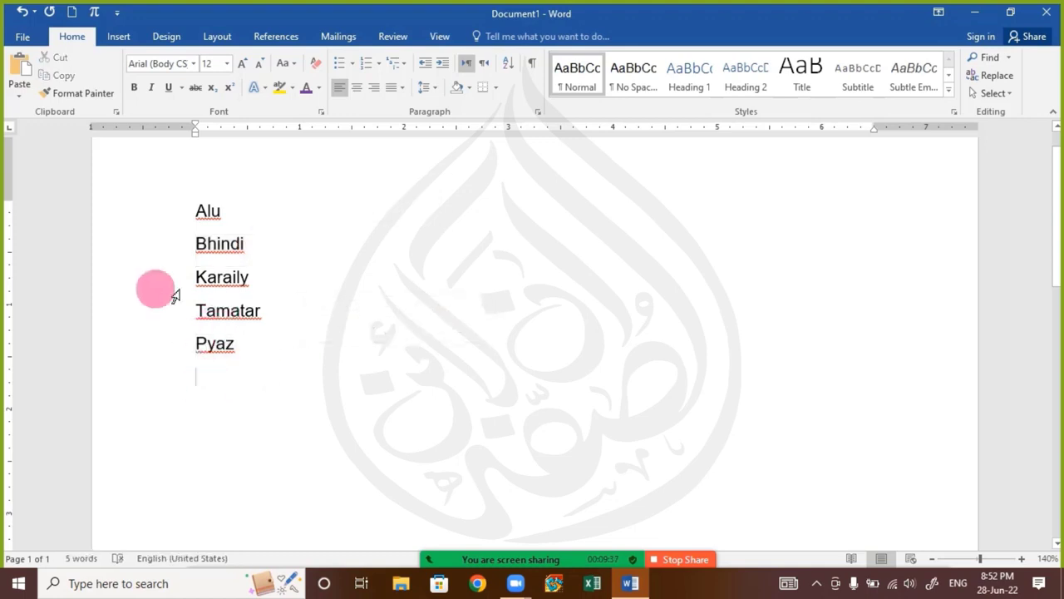
Read the participants' replies in the Zoom meeting chat and close the chat window
mouse_move(466, 552)
left_click(515, 544)
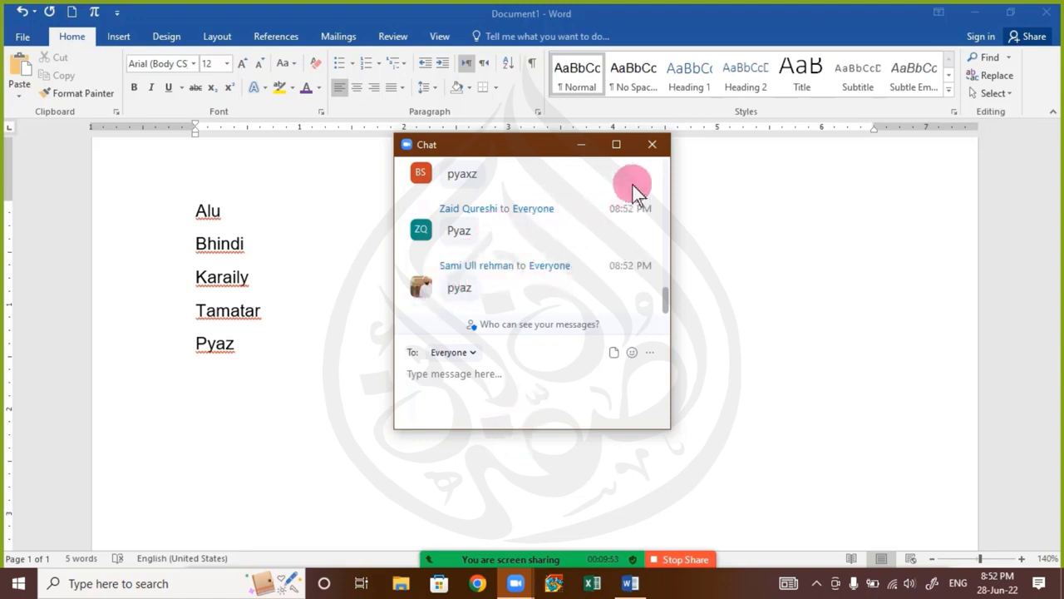
left_click(662, 154)
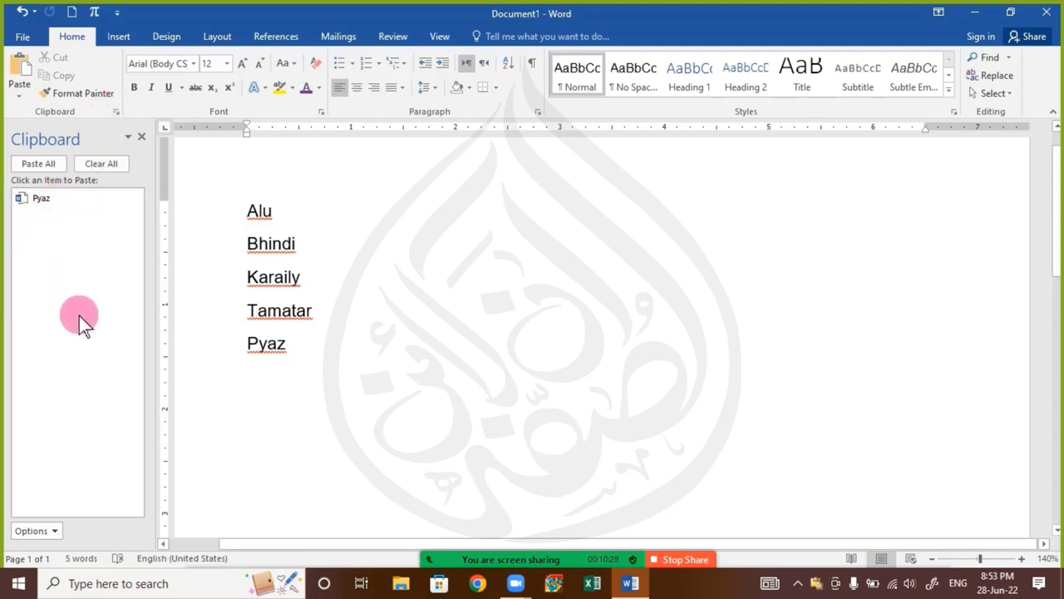
Clear all items from the Office Clipboard and collect "Alu", "Bhindi" and "Tamatar" by copying them one by one
left_click(123, 163)
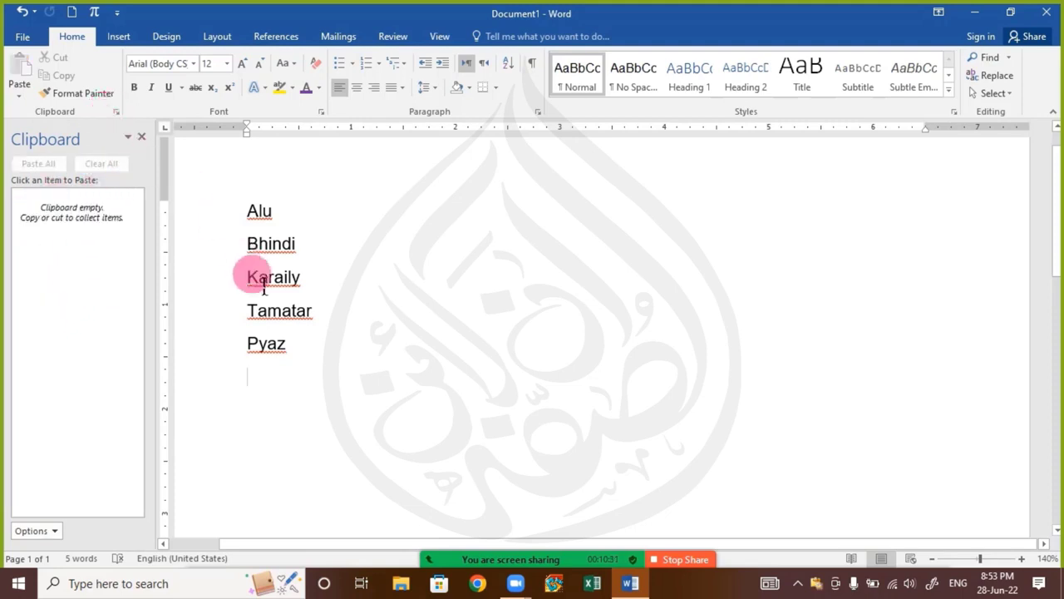
left_click_drag(254, 221, 311, 231)
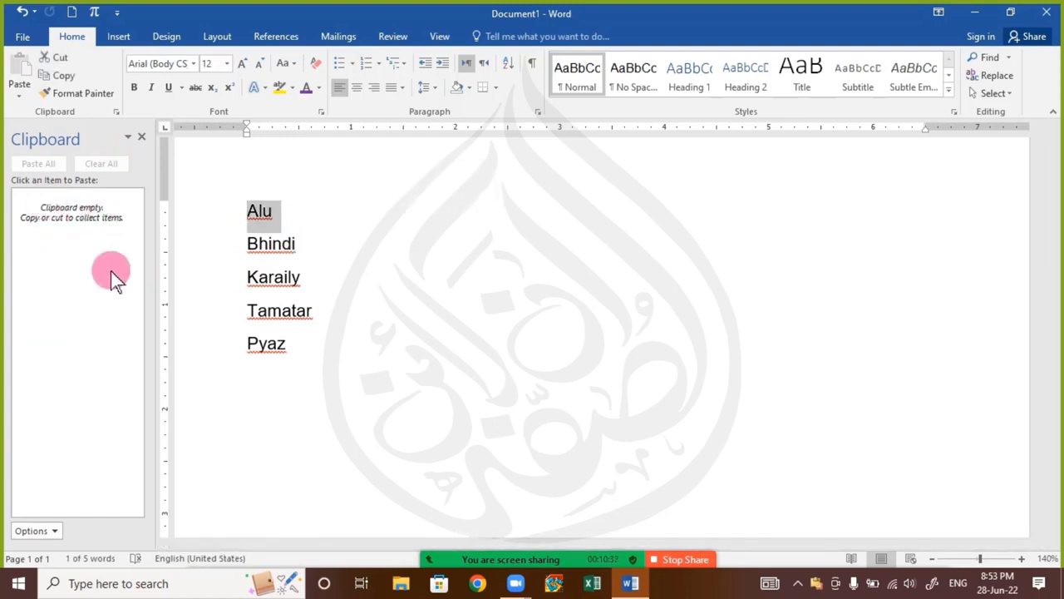
left_click(64, 74)
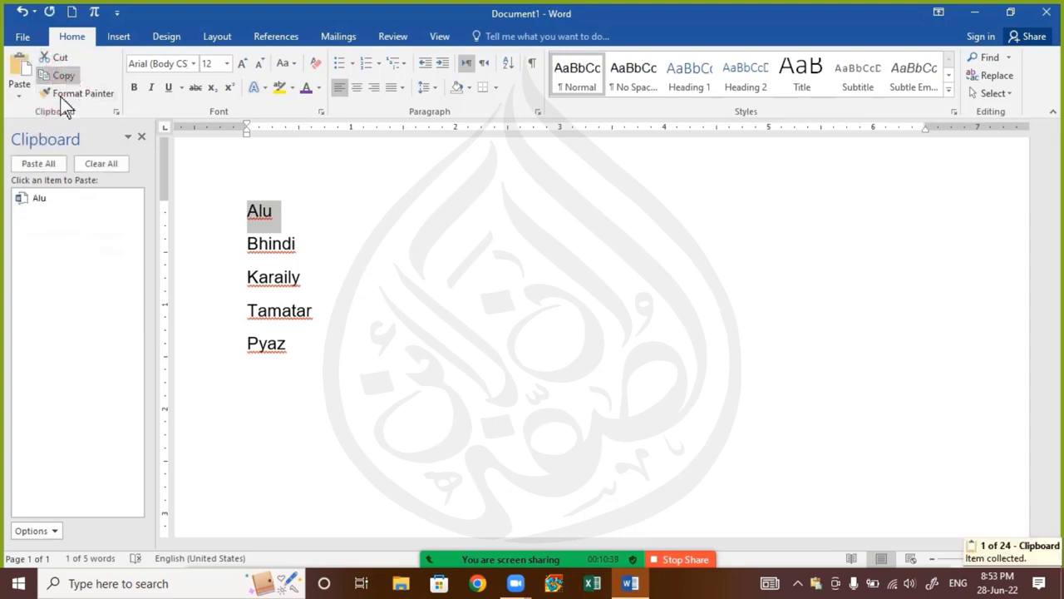
left_click_drag(251, 253, 326, 262)
left_click(73, 79)
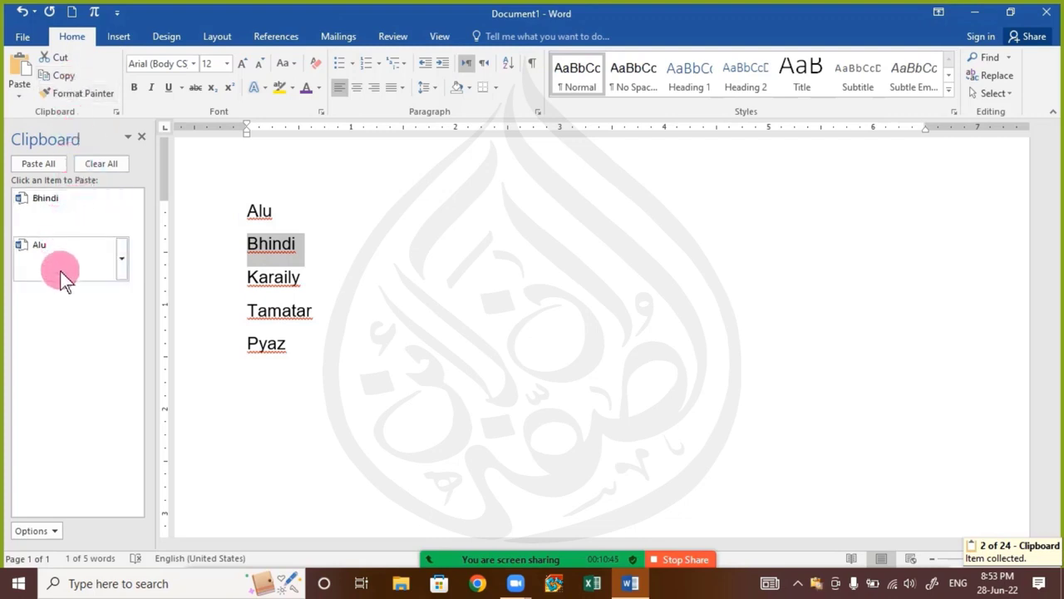
left_click_drag(249, 324, 343, 324)
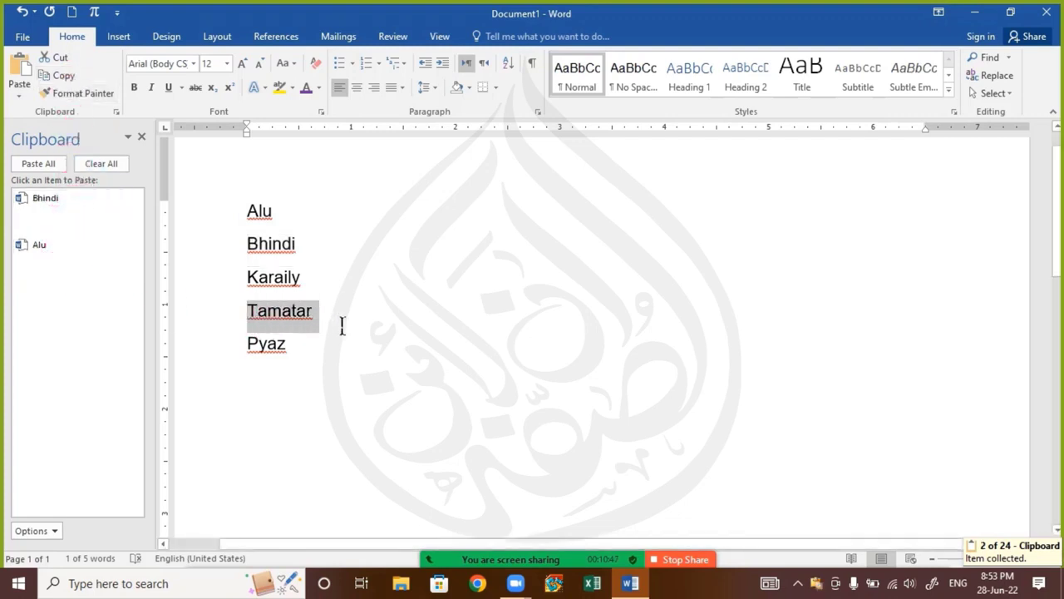
left_click(67, 78)
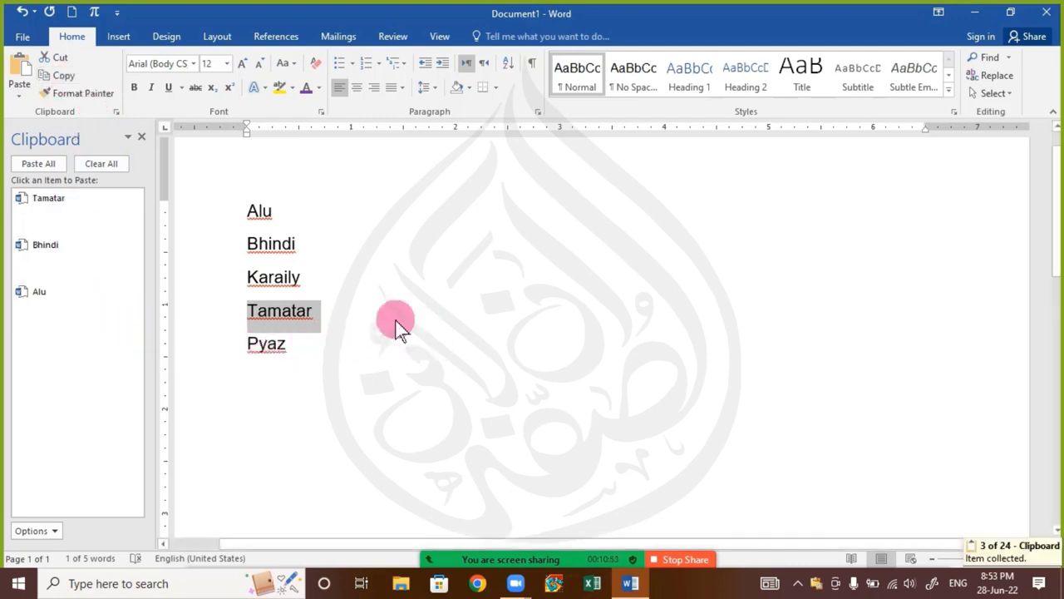
Add blank lines below "Pyaz" and paste the clipboard items "Alu", "Bhindi" and "Tamatar" individually in that order, twice
left_click(368, 401)
key("Return")
key("Return")
key("Return")
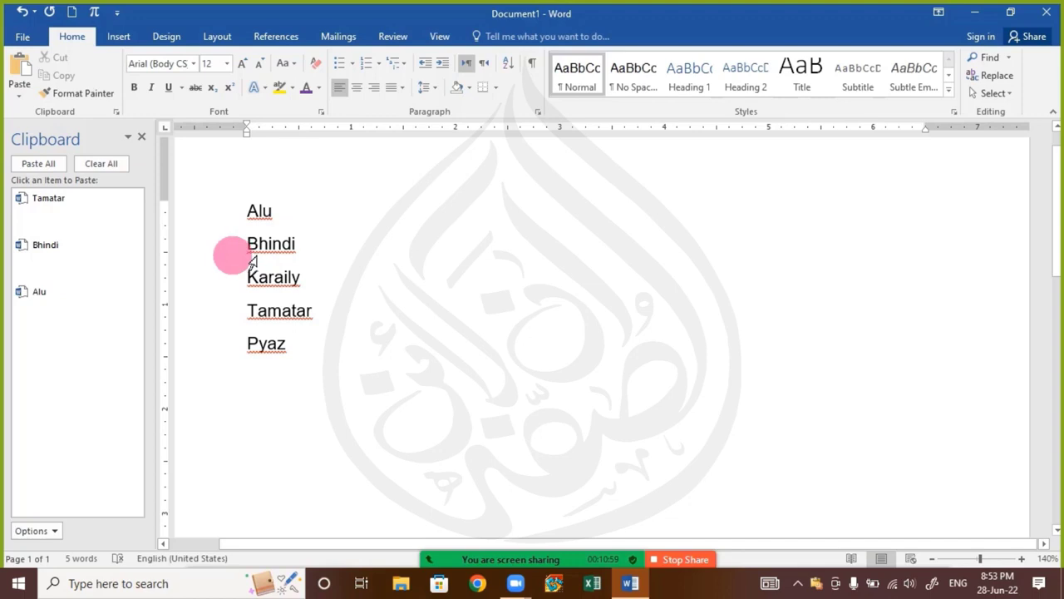
left_click(44, 308)
left_click(54, 265)
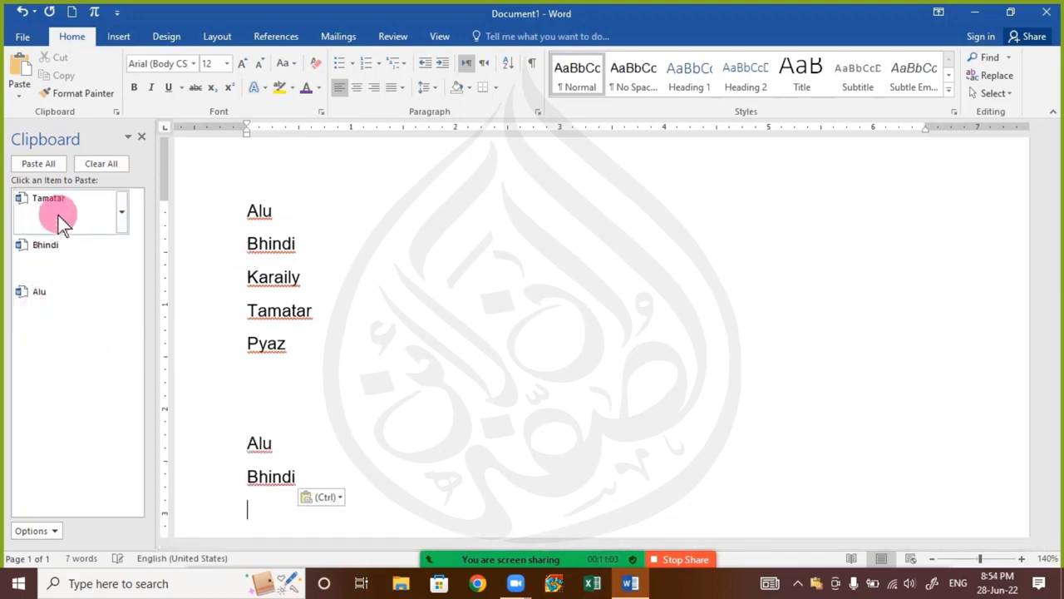
left_click(57, 213)
left_click(42, 291)
left_click(46, 248)
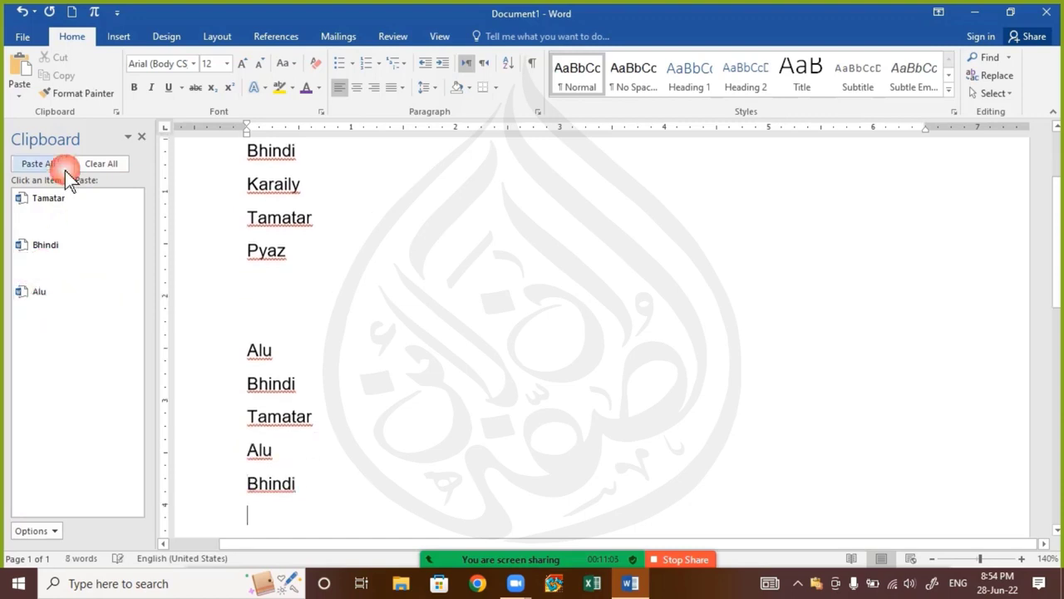
left_click(59, 214)
Paste all collected clipboard items at once at the end of the list and empty the Office Clipboard
left_click(48, 169)
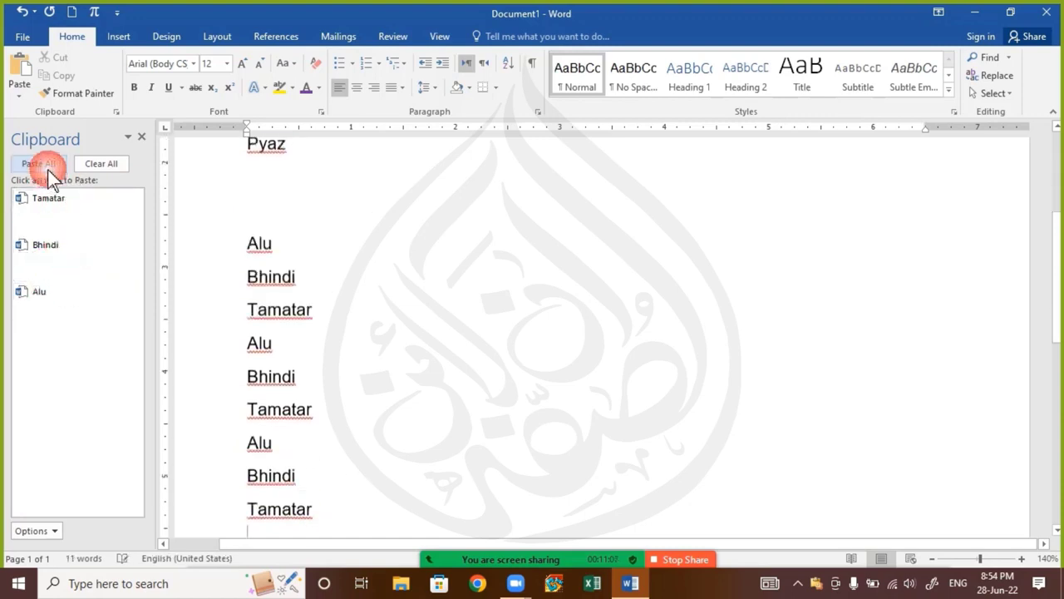
left_click(106, 168)
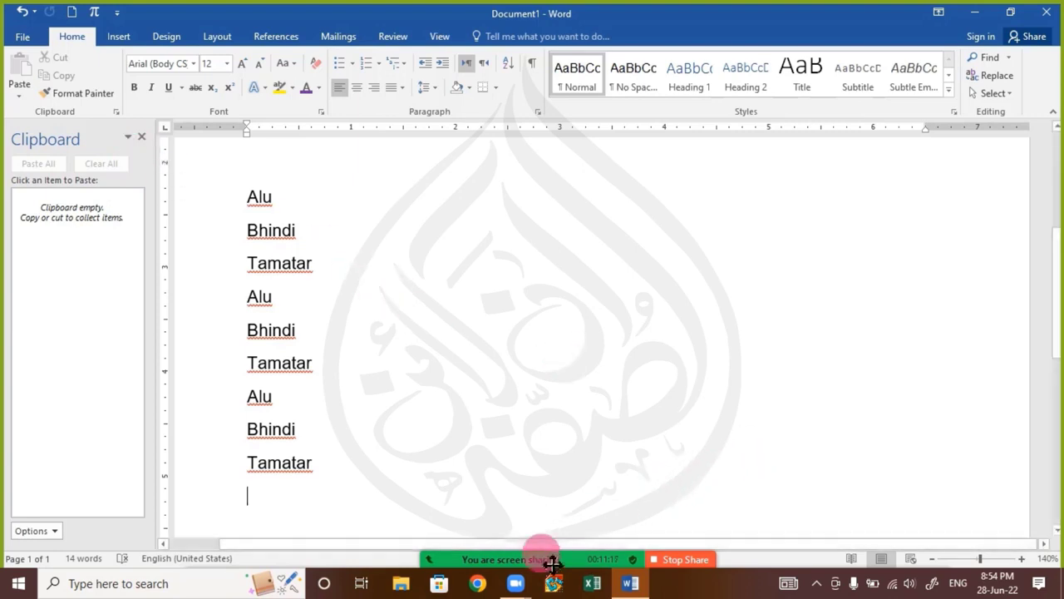
Read the latest participant messages in the Zoom meeting chat, then return to the document and close the Clipboard pane
mouse_move(548, 549)
left_click(515, 549)
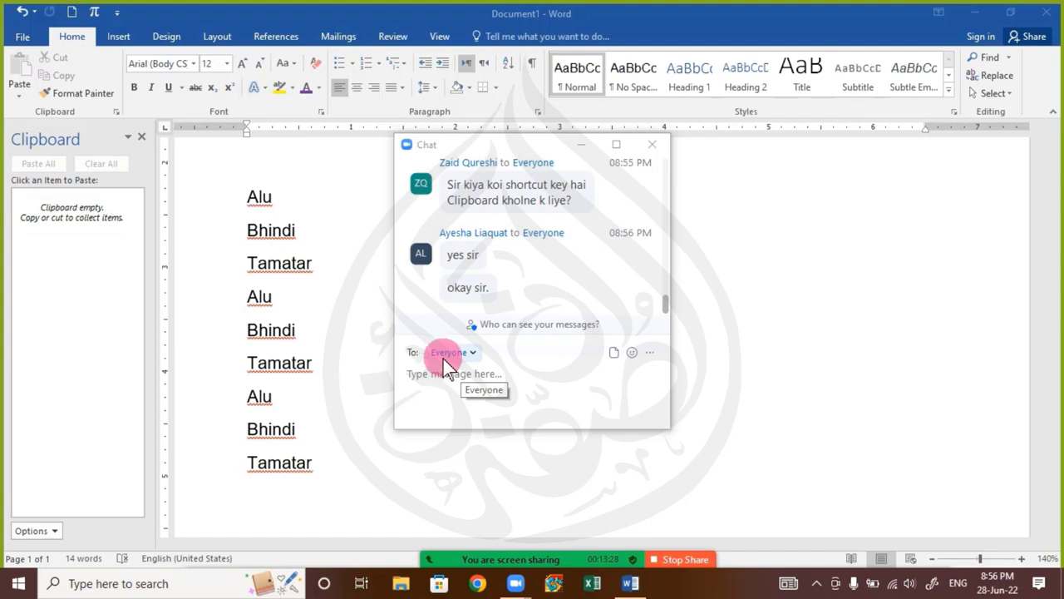
left_click(654, 150)
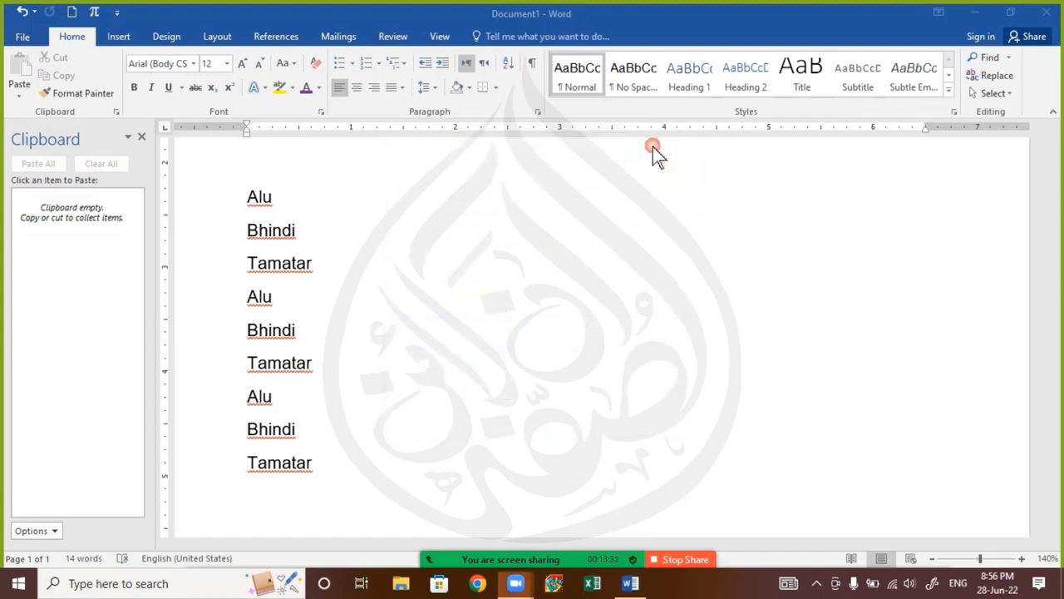
left_click(141, 137)
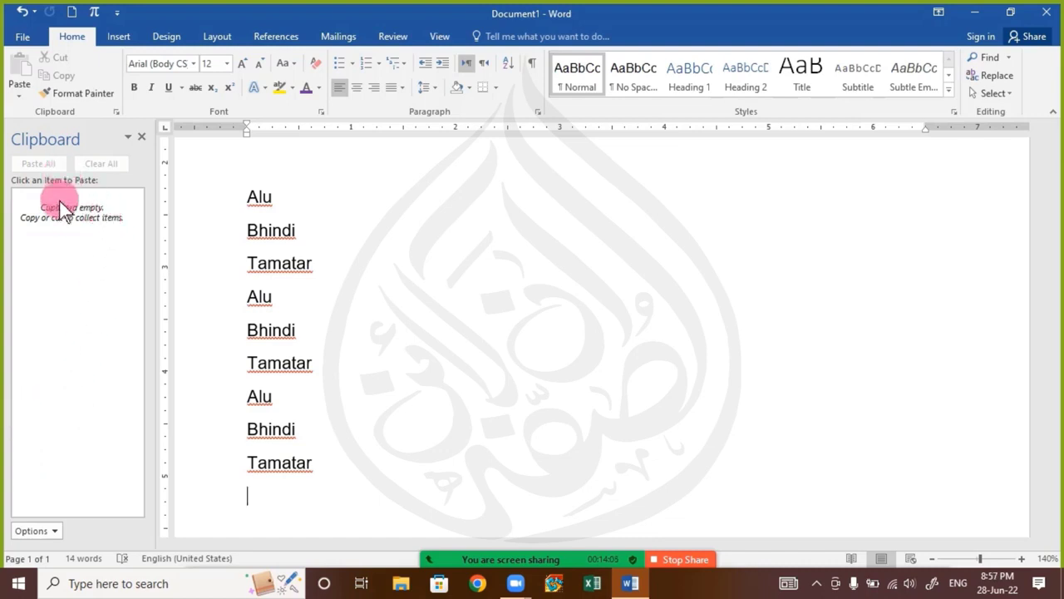
Turn on the "Show Office Clipboard Automatically" option and close the Clipboard pane
left_click(35, 531)
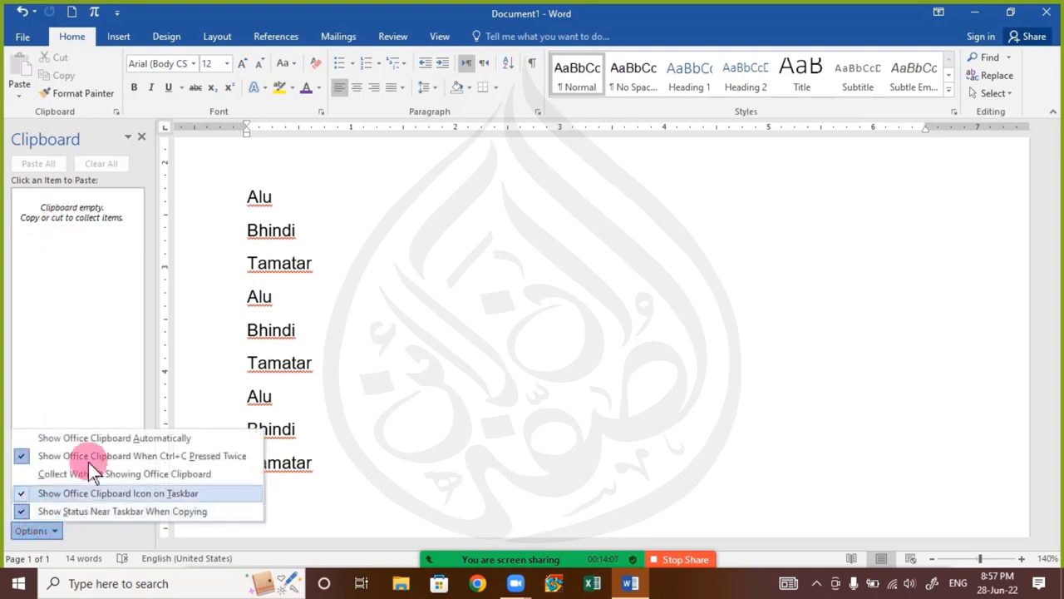
left_click(222, 440)
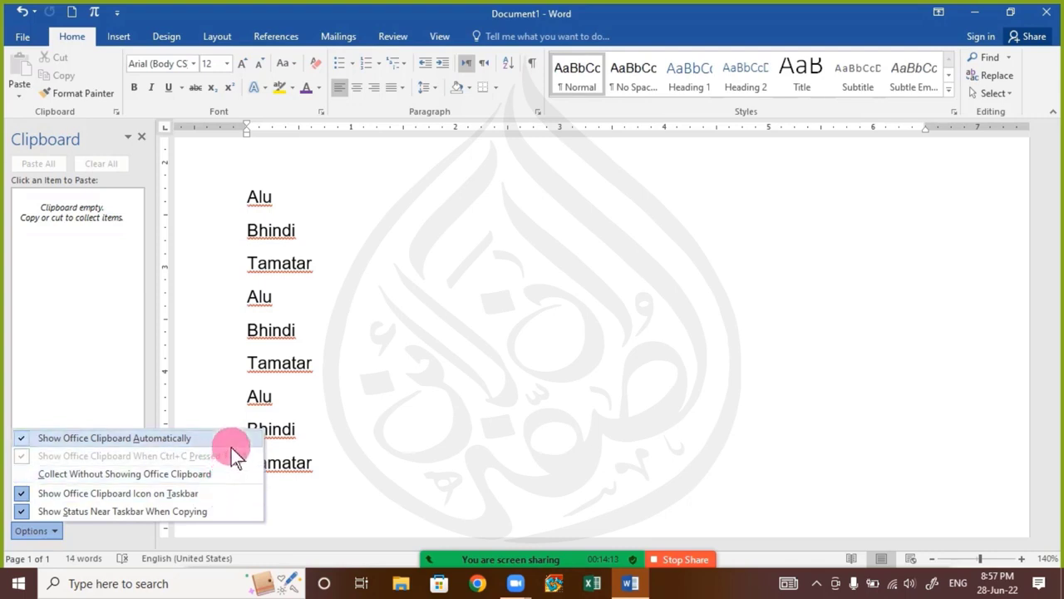
left_click(311, 363)
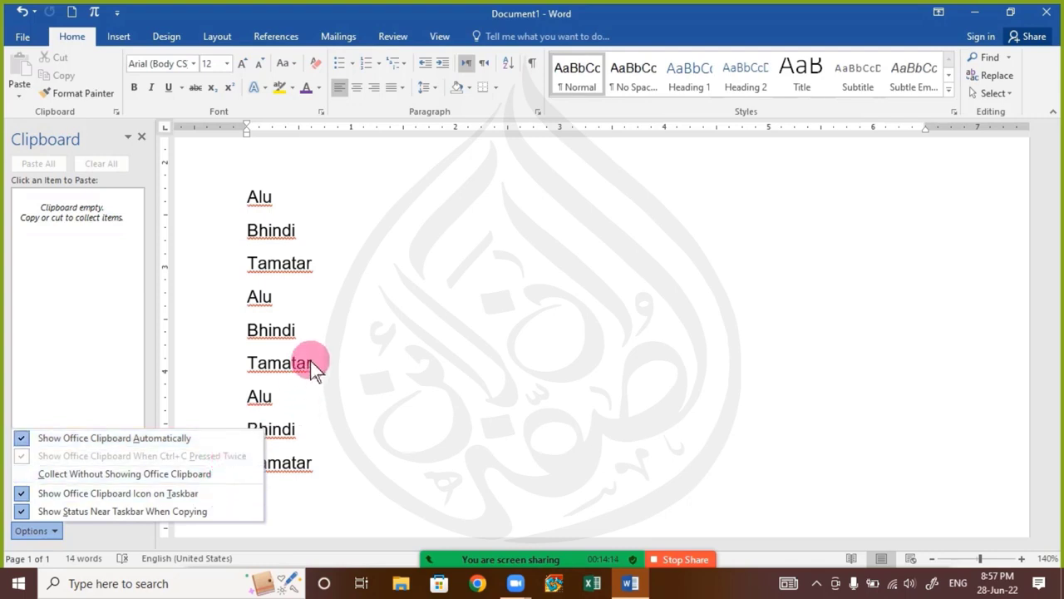
left_click(141, 137)
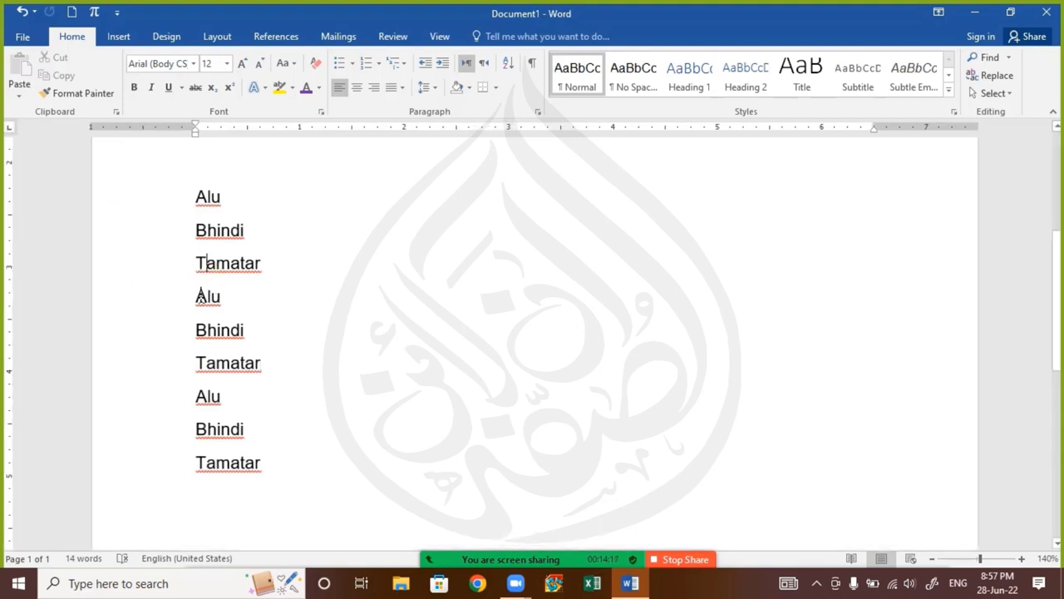
Copy the first pasted "Tamatar" repeatedly to bring up the Office Clipboard automatically, then close the pane
left_click_drag(197, 264, 295, 266)
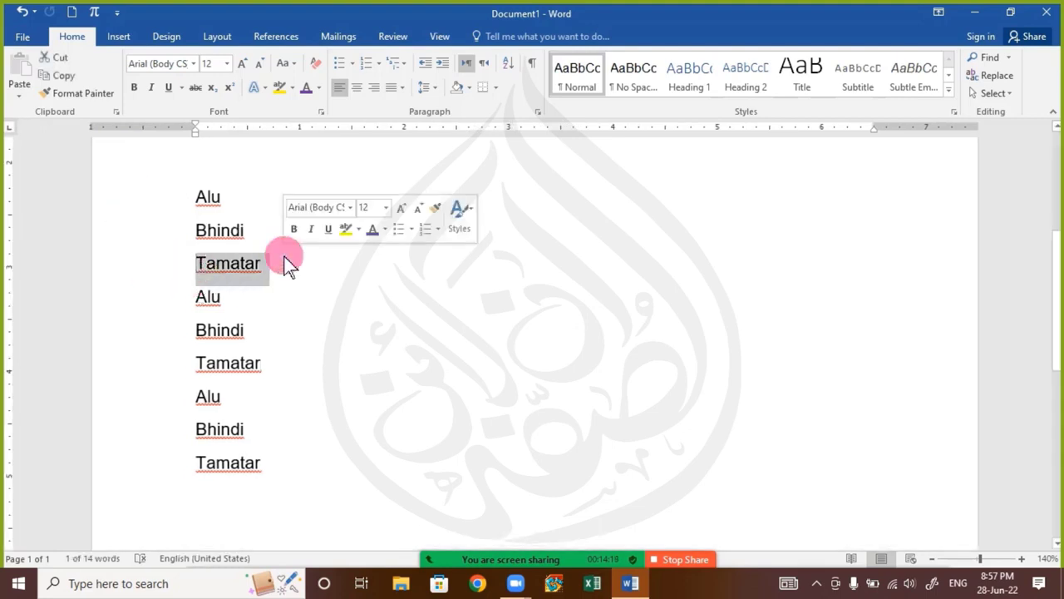
key("ctrl+c")
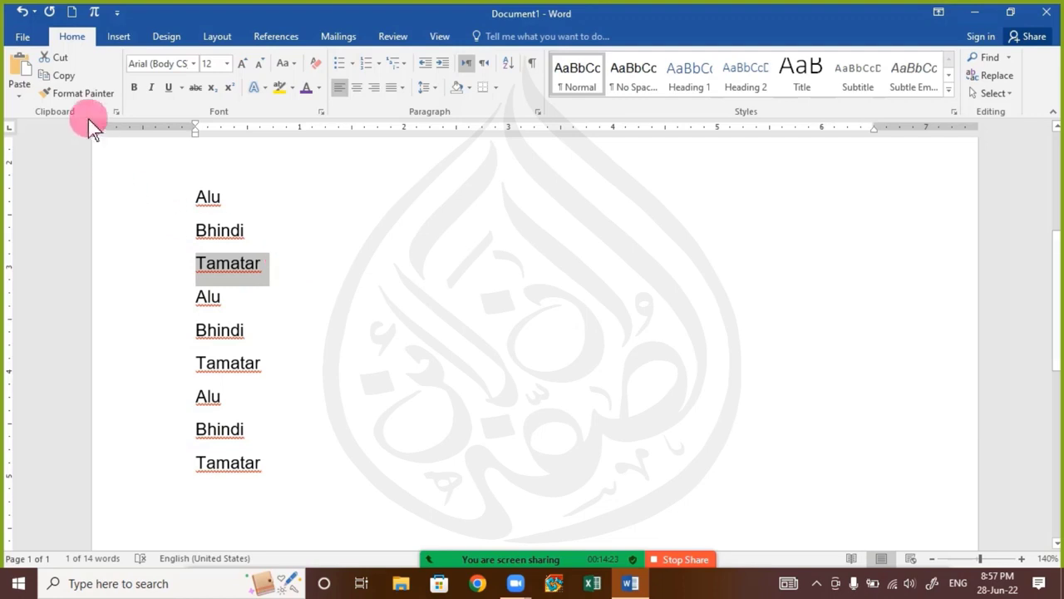
key("ctrl+c")
key("ctrl+c")
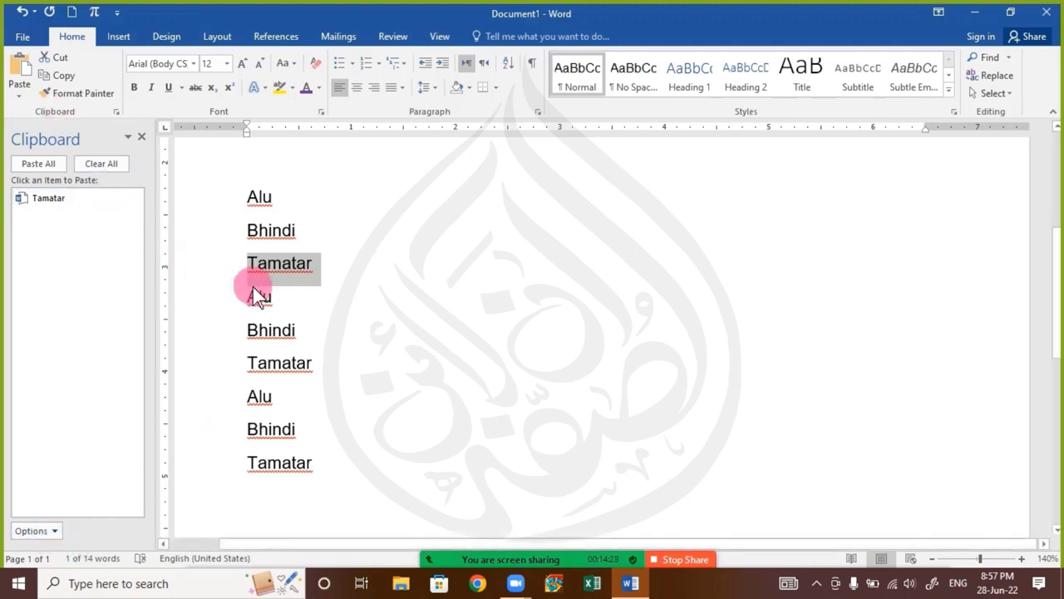
left_click(141, 136)
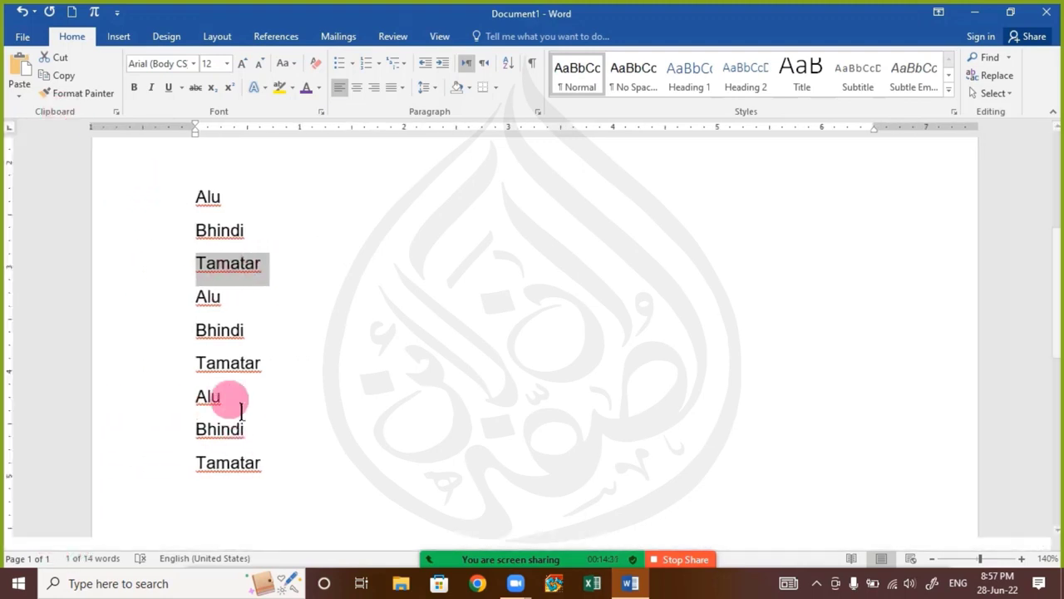
Copy the middle "Bhindi", then turn off both Office Clipboard auto-display options and turn on "Collect Without Showing Office Clipboard"
left_click_drag(202, 333, 269, 342)
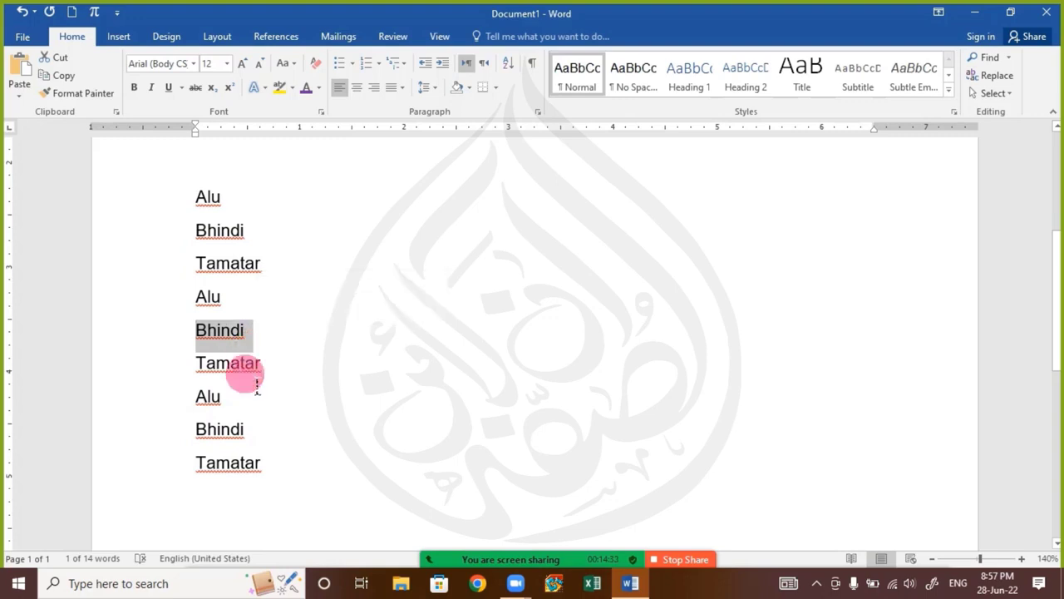
key("ctrl+c")
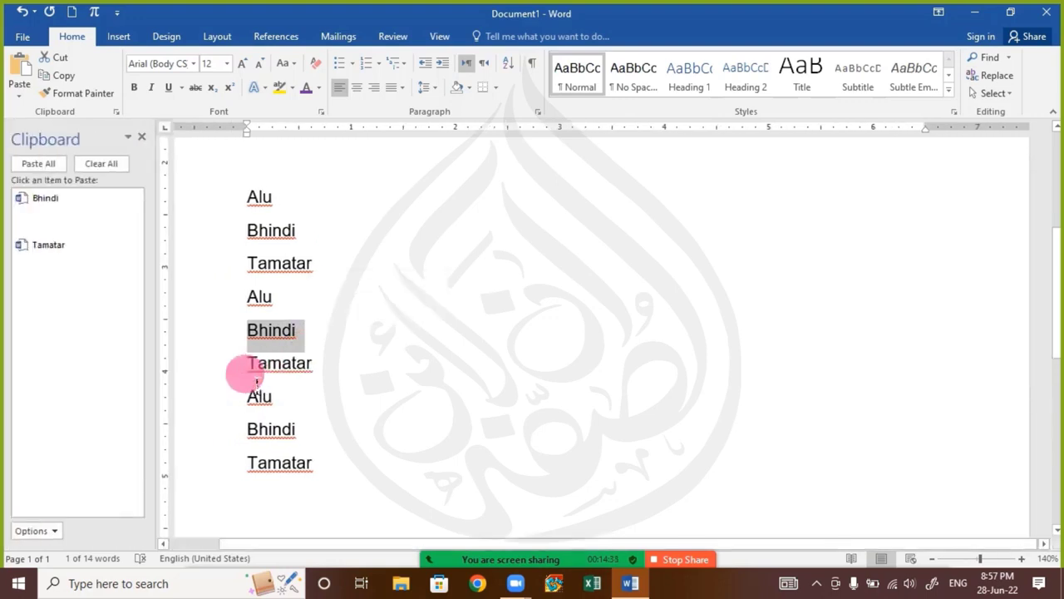
left_click(46, 530)
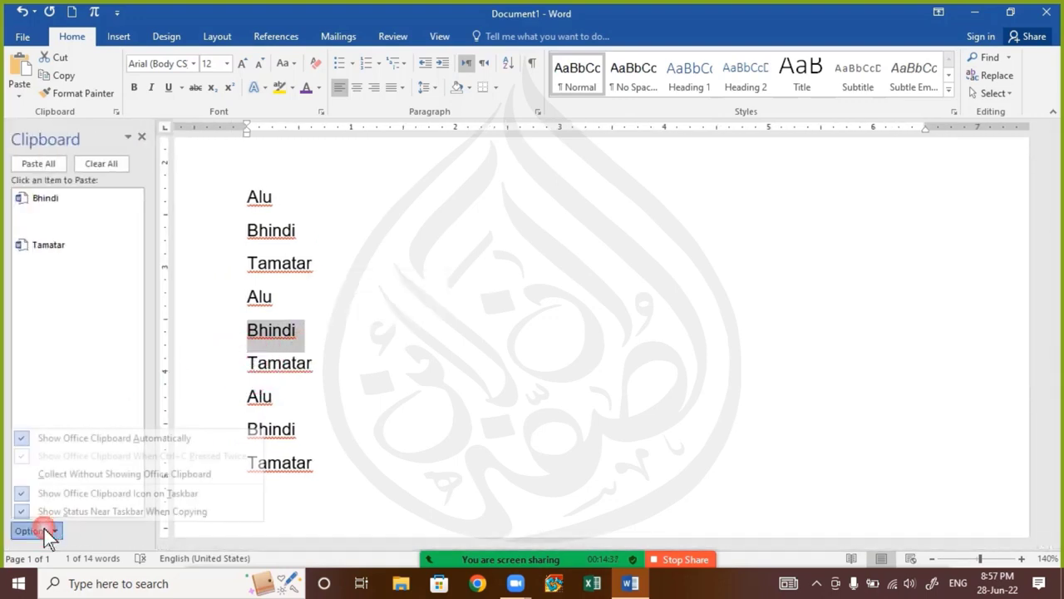
left_click(88, 442)
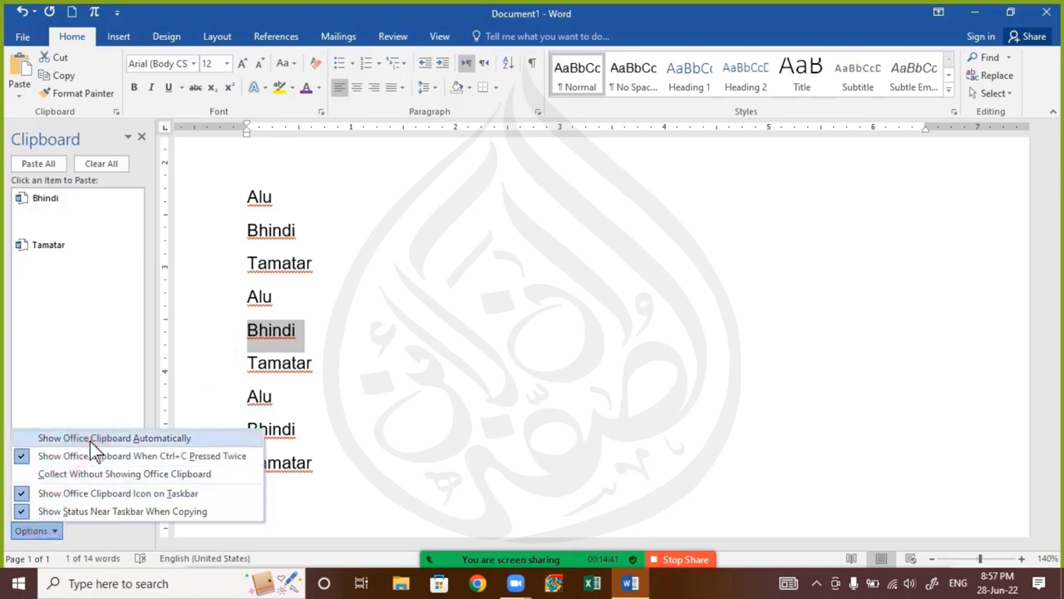
left_click(177, 459)
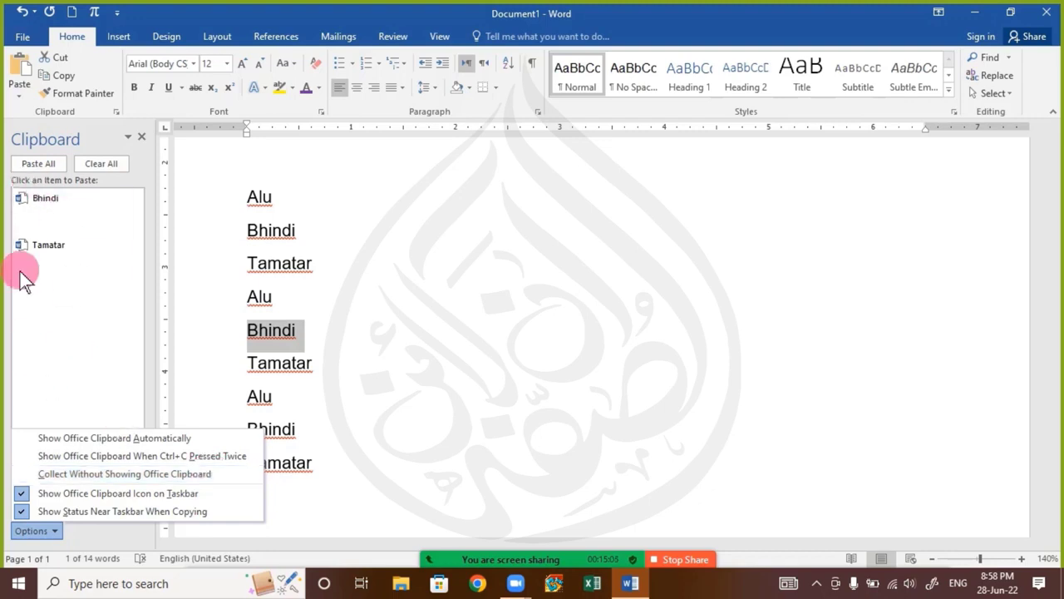
left_click(77, 475)
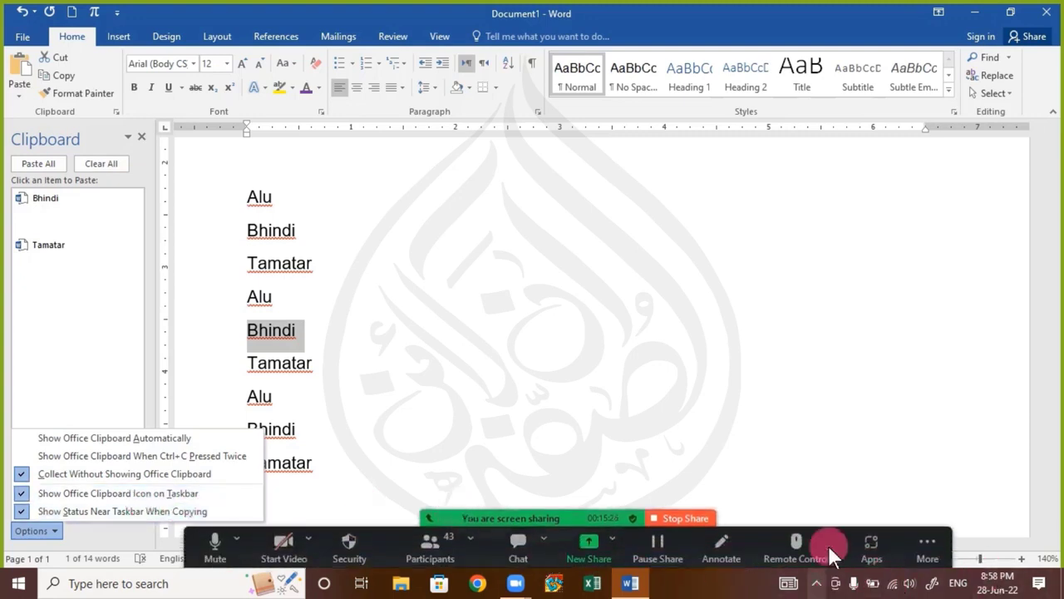
Turn off "Show Office Clipboard Icon on Taskbar", comparing the hidden system tray icons before and after the change
left_click(817, 582)
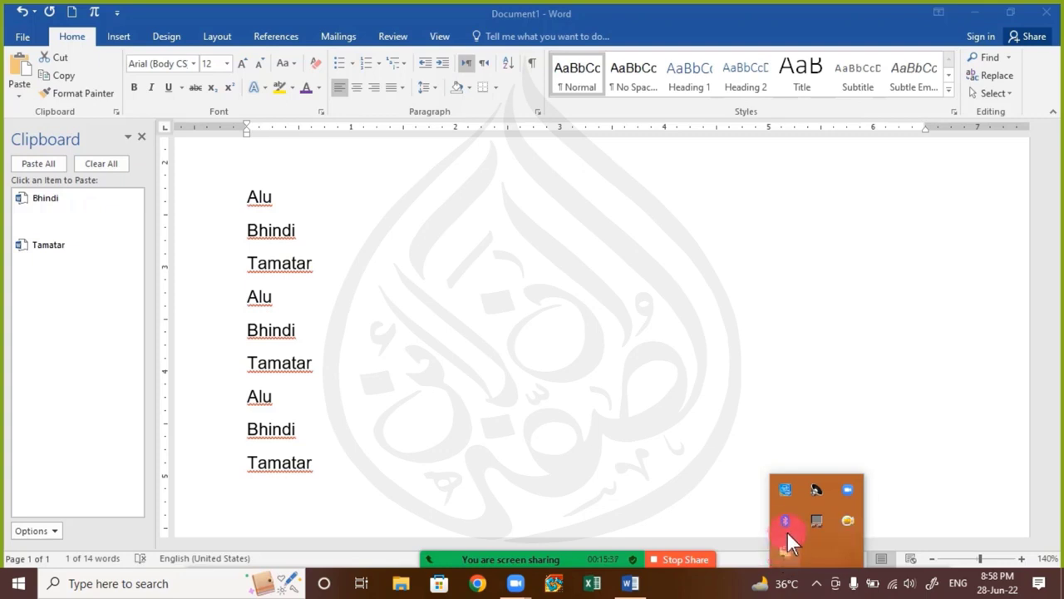
left_click(34, 530)
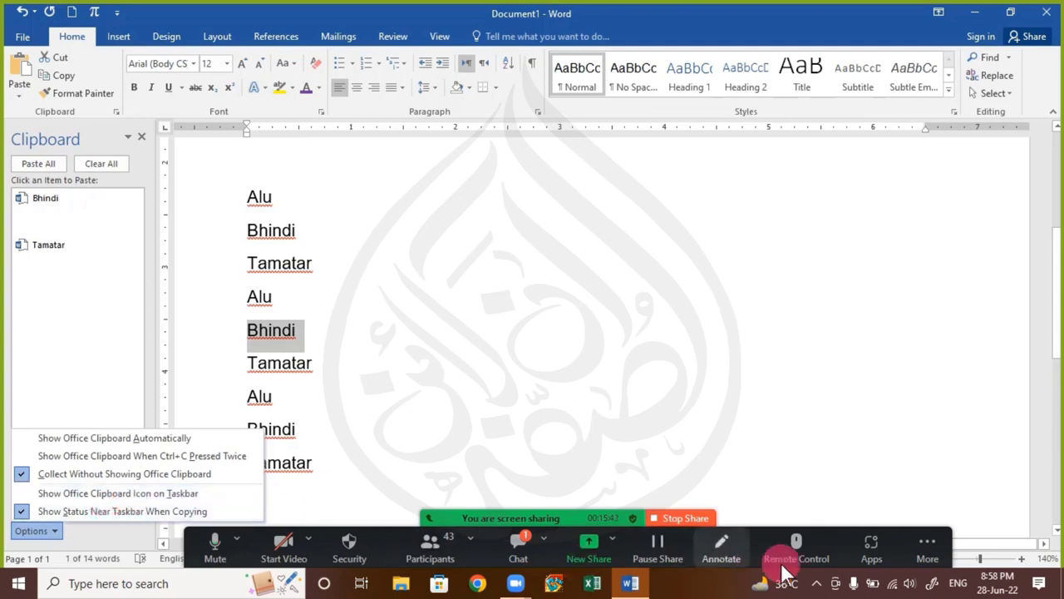
left_click(819, 585)
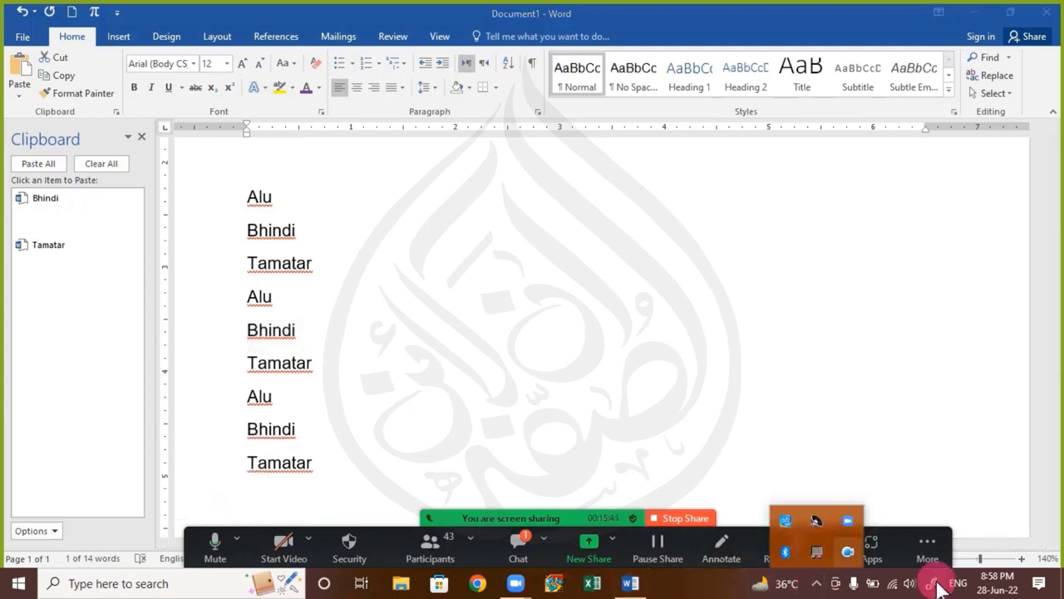
left_click(37, 531)
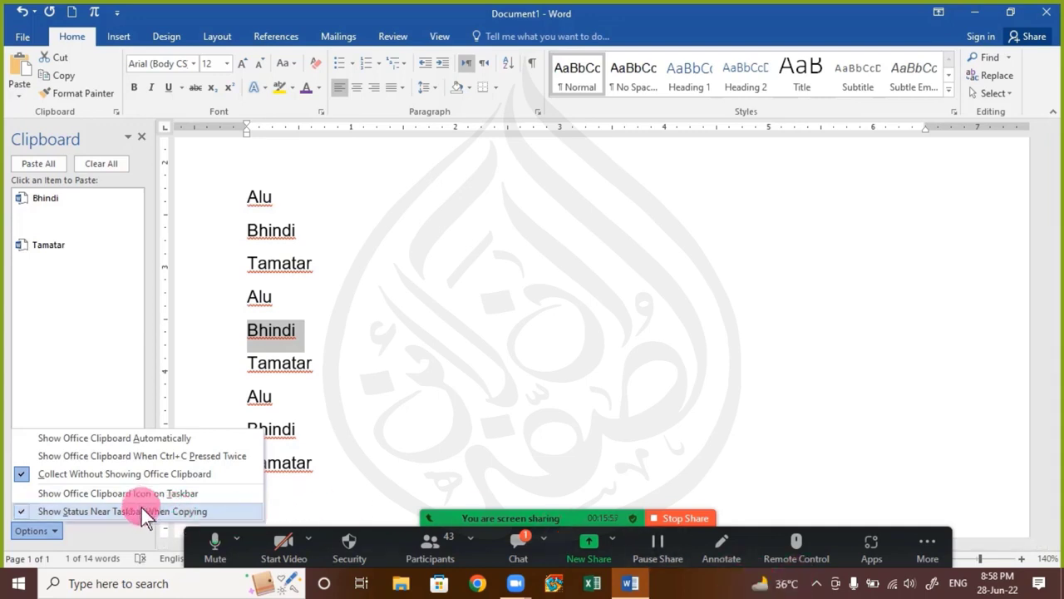
left_click(330, 384)
Read the newest participant question in the Zoom meeting chat, then close the chat and the Clipboard pane
left_click(512, 558)
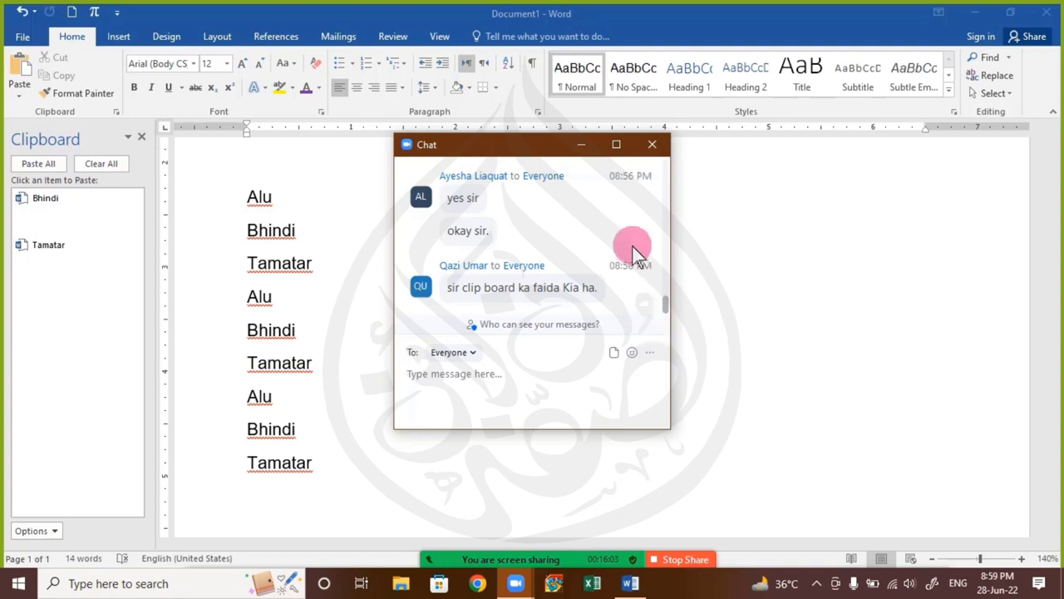
left_click(649, 145)
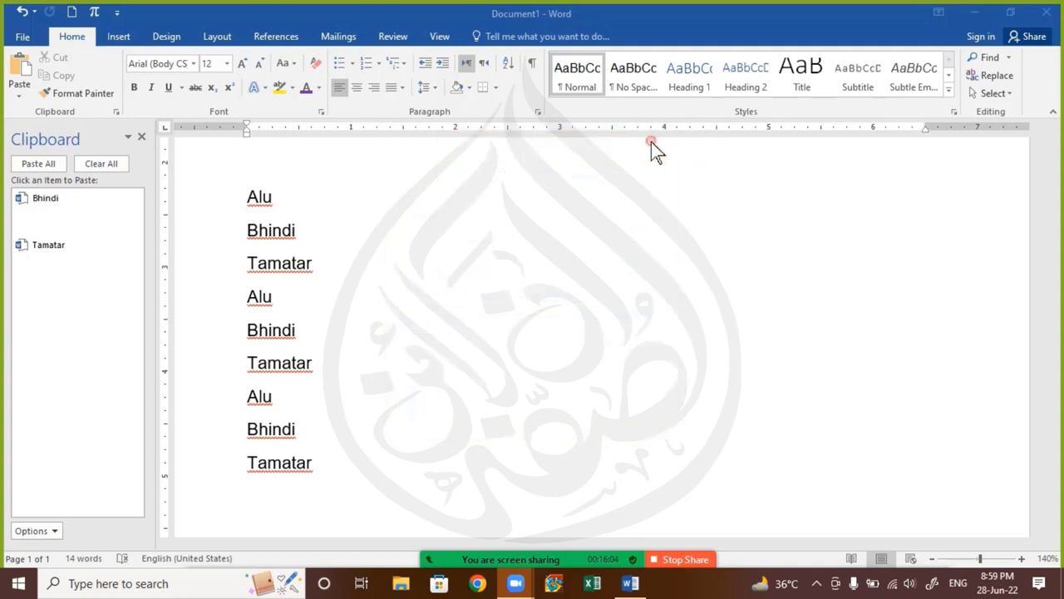
left_click(139, 136)
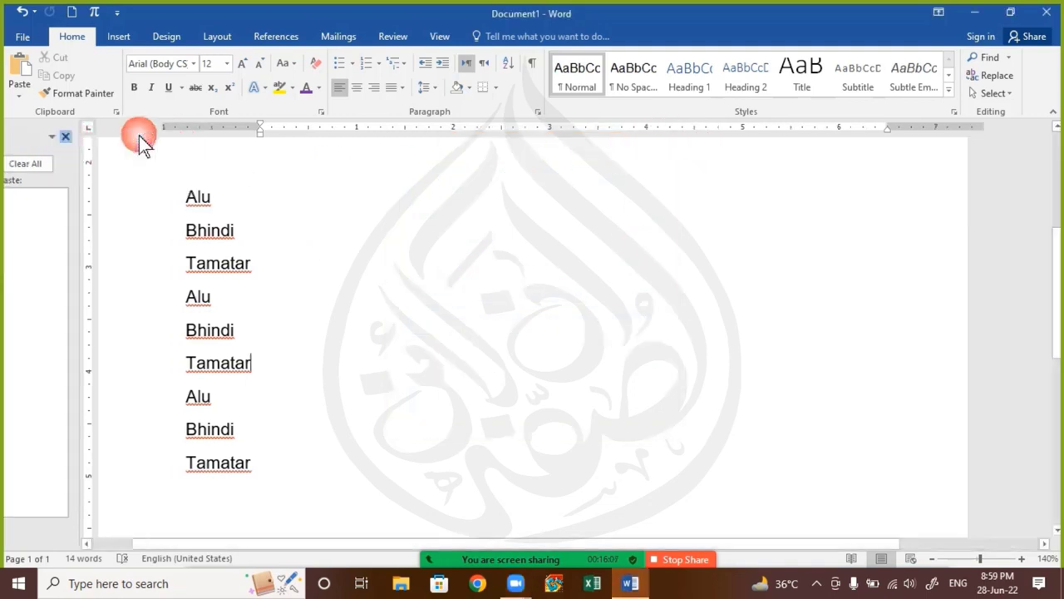
Select the whole vegetable list, then check the Zoom meeting chat for a new message and close it
left_click(215, 329)
left_click_drag(204, 200, 312, 513)
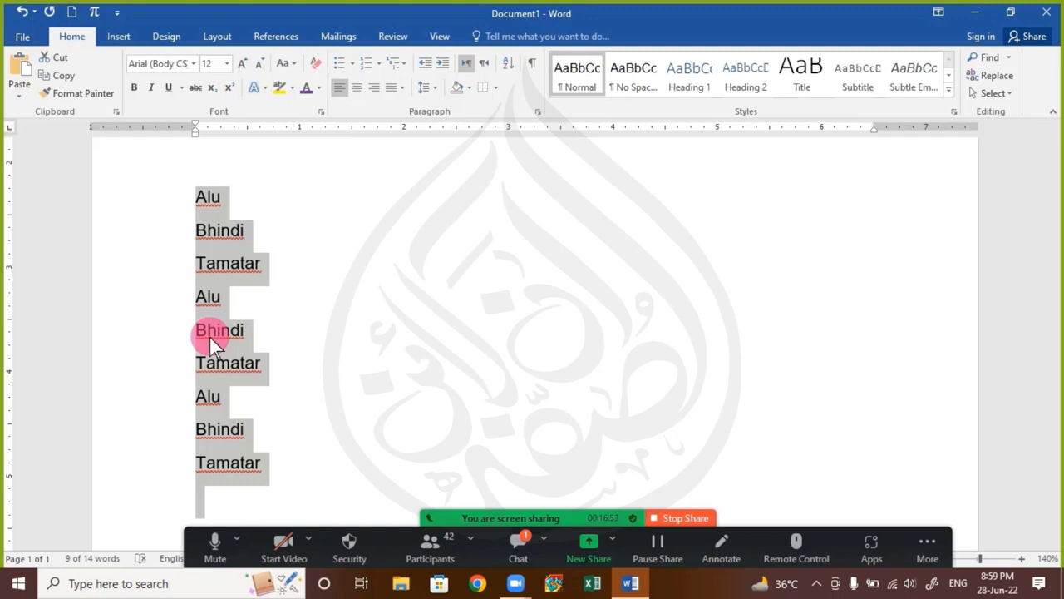
left_click(517, 545)
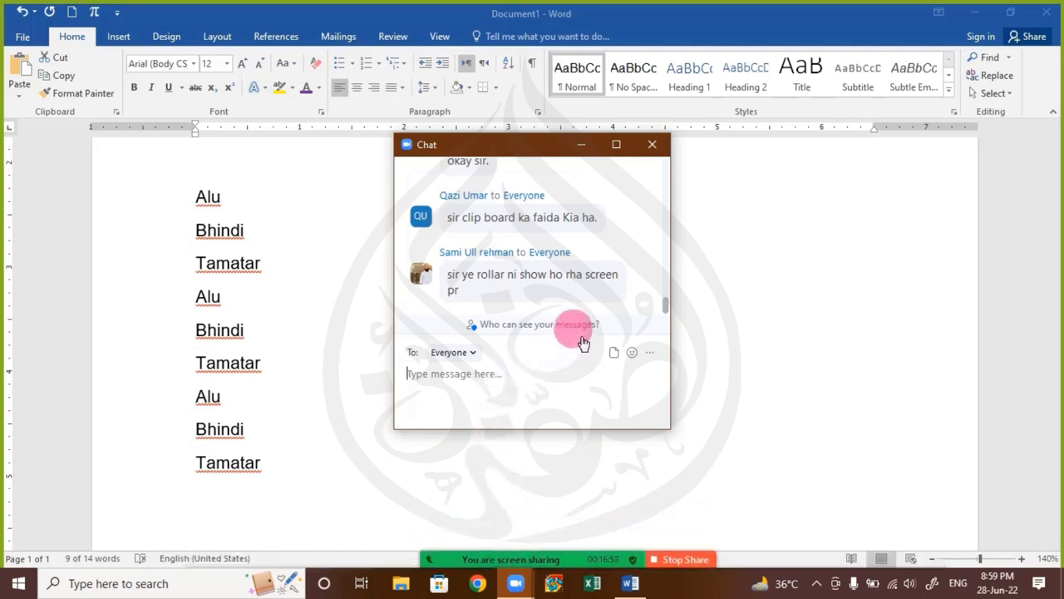
left_click(650, 146)
left_click(623, 206)
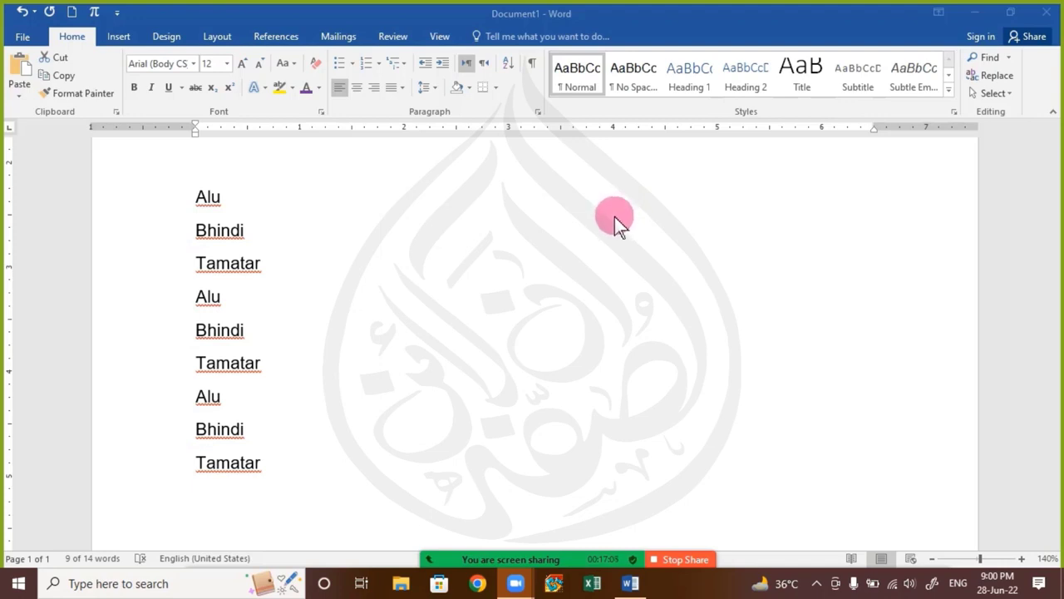
Locate the Ruler display setting to answer the participant, then return to the home commands and the vegetable list
key("ctrl+a")
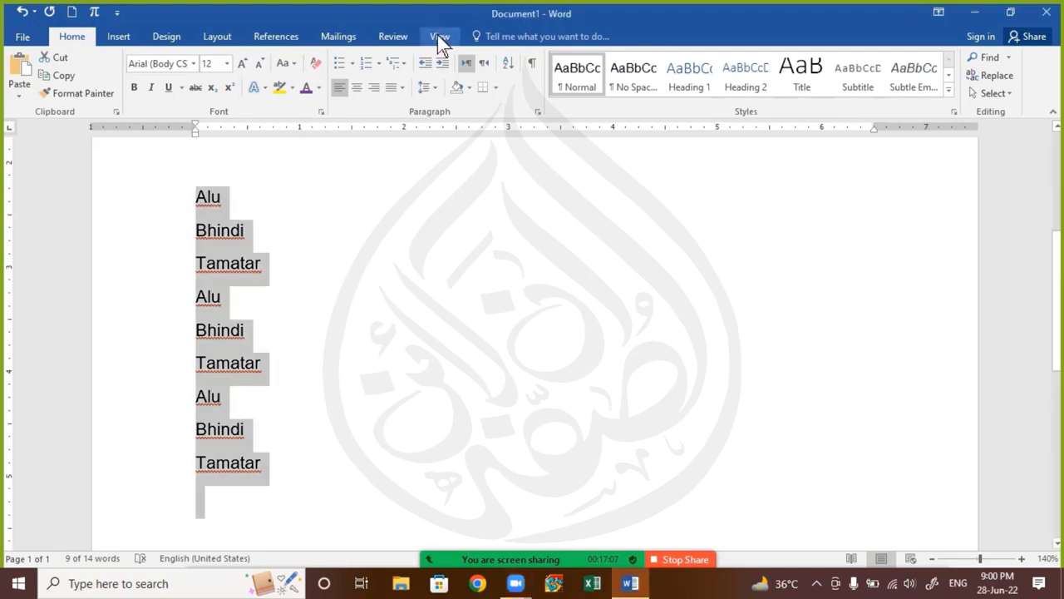
left_click(438, 35)
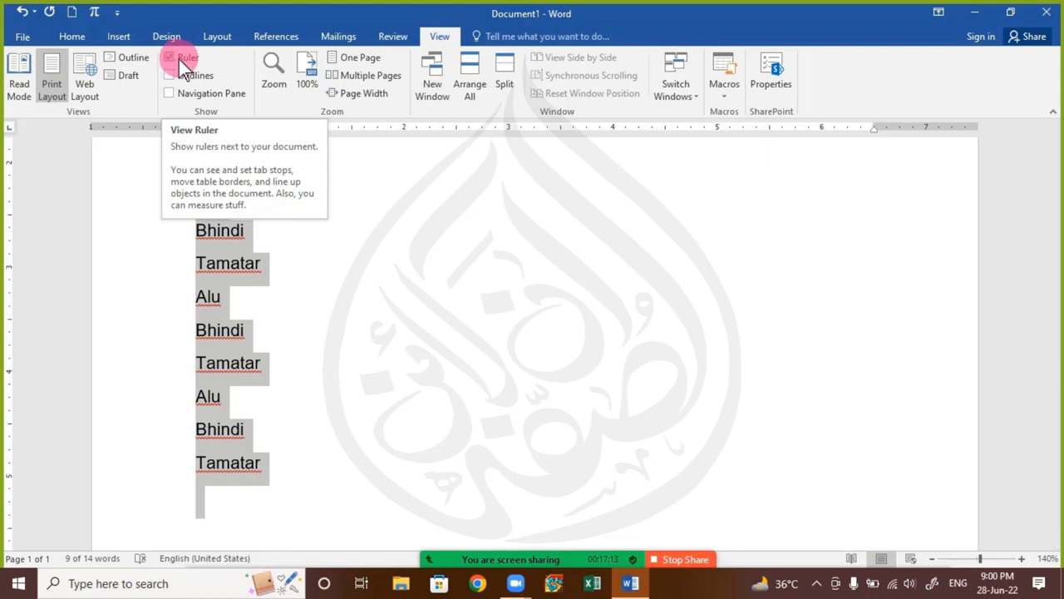
left_click(73, 36)
left_click(349, 269)
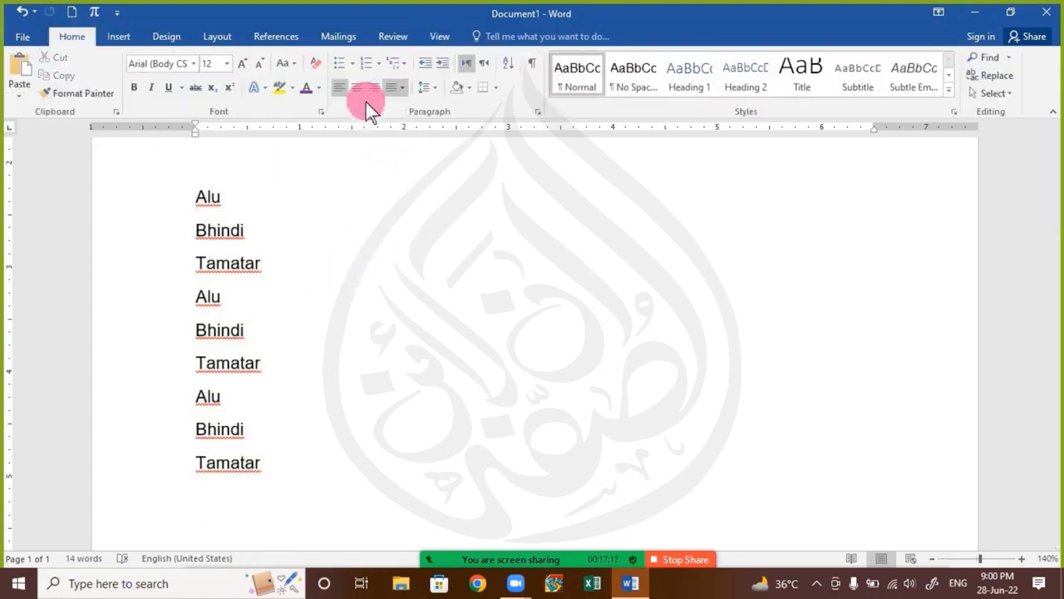
left_click_drag(200, 198, 307, 447)
left_click(308, 323)
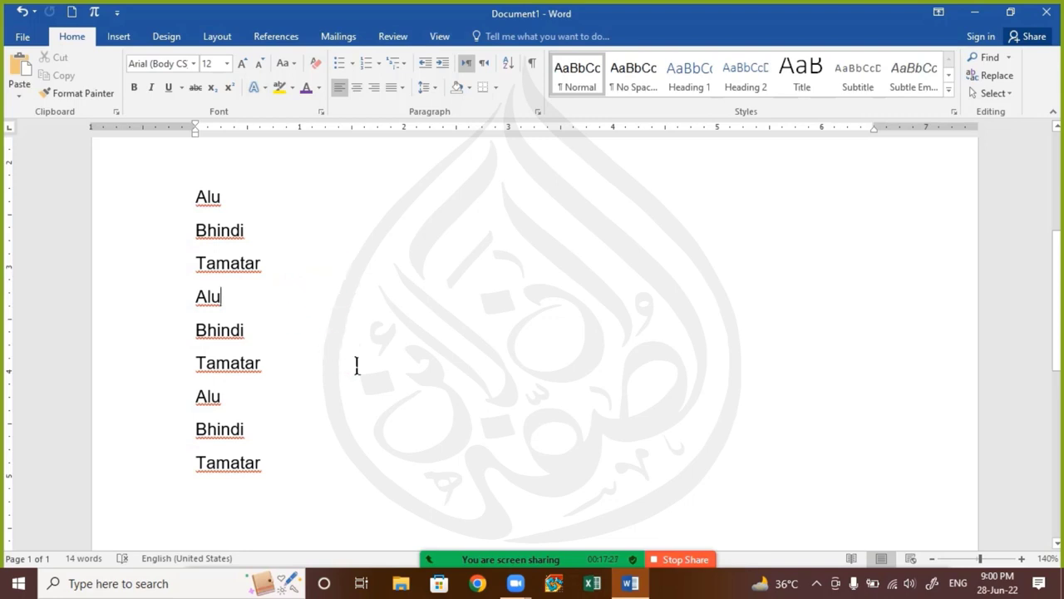
Read the participant's question about pasting paragraphs in the Zoom meeting chat and close the chat
mouse_move(529, 550)
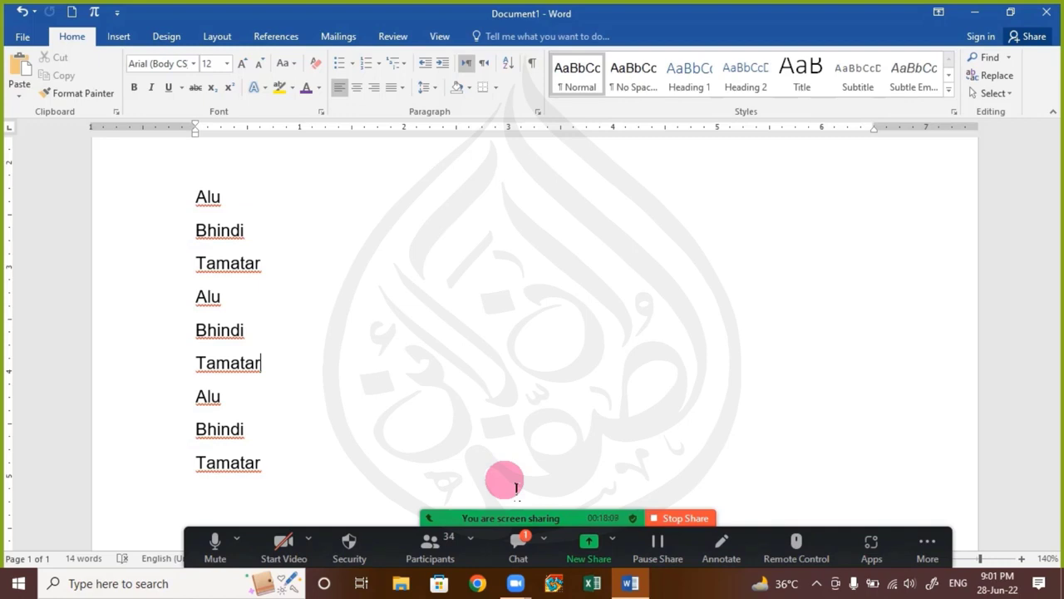
left_click(521, 548)
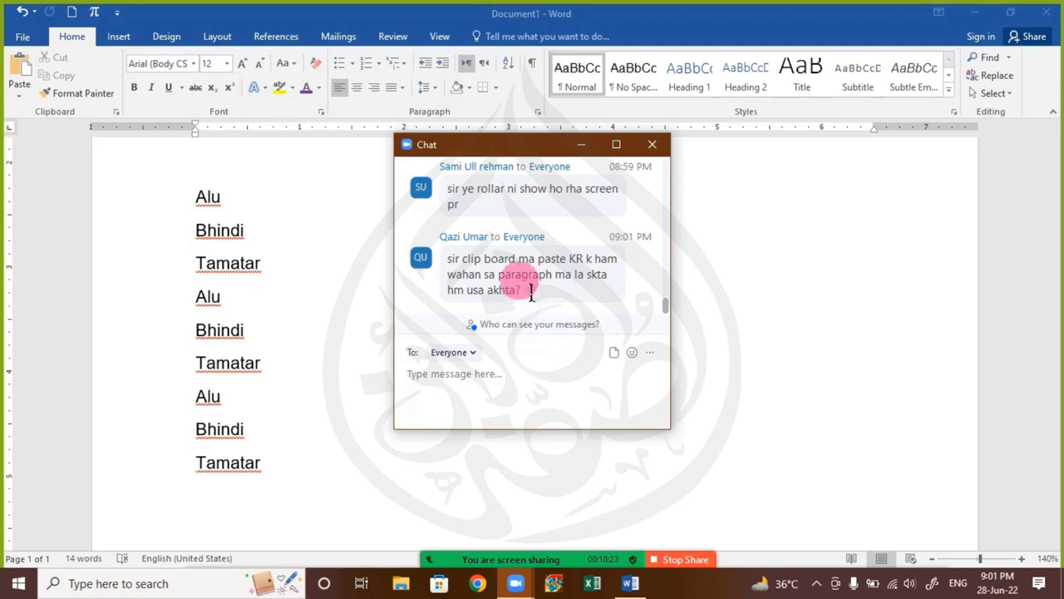
left_click(652, 144)
Replace the entire vegetable list with one paragraph of sample text generated by =rand(1)
left_click(273, 350)
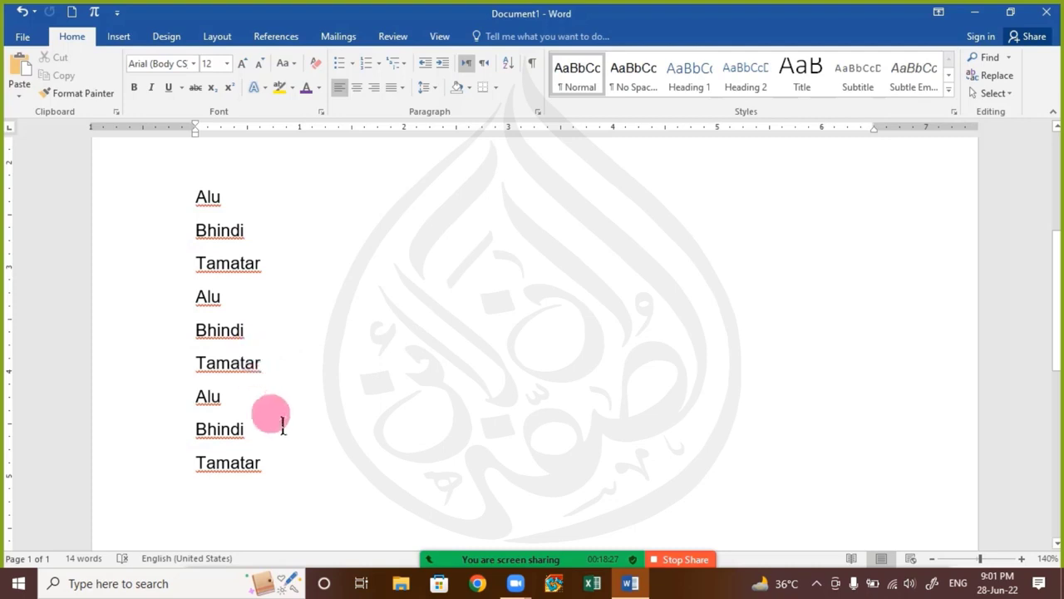
scroll(282, 423, "up", 4)
scroll(282, 420, "down", 5)
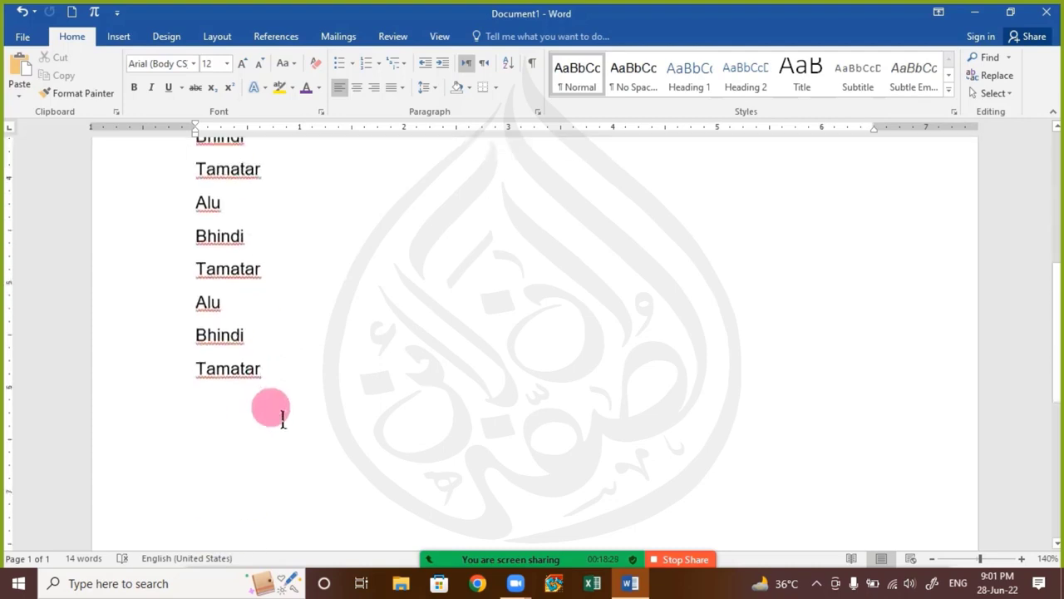
scroll(291, 441, "up", 1)
scroll(316, 465, "down", 2)
left_click_drag(336, 393, 2, 4)
type("=rand")
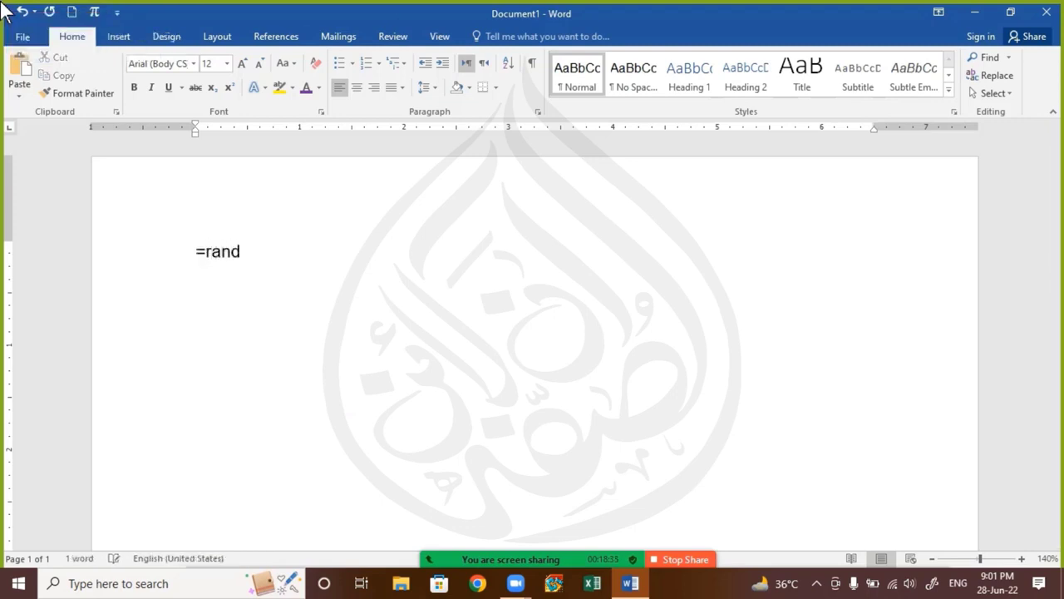
type("()")
key("Left")
type("1")
key("Return")
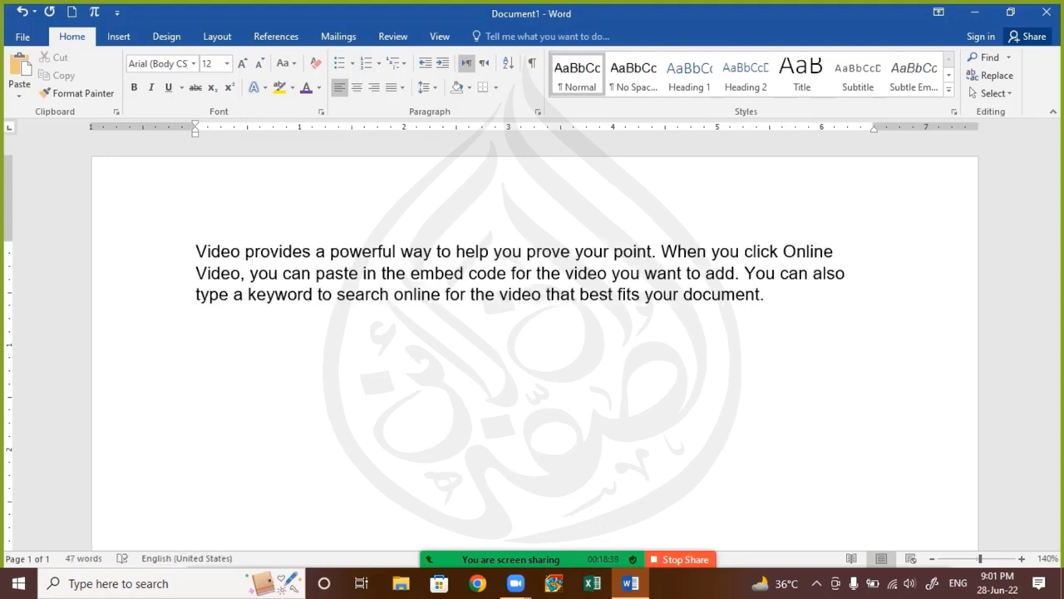
Copy the whole sample paragraph and paste it from the Office Clipboard below the original
key("ctrl+a")
key("ctrl+c")
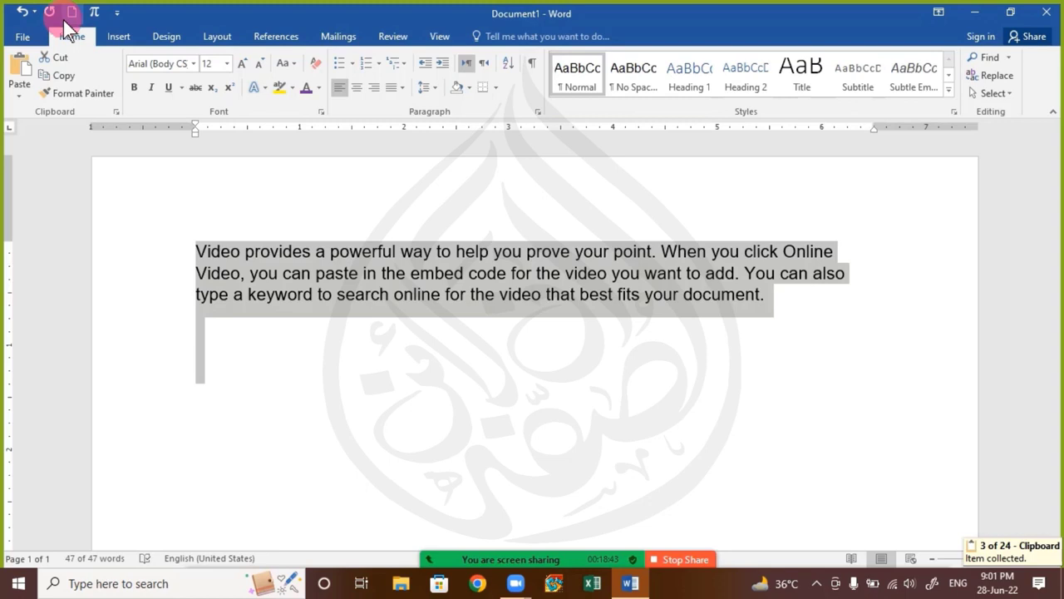
left_click(115, 112)
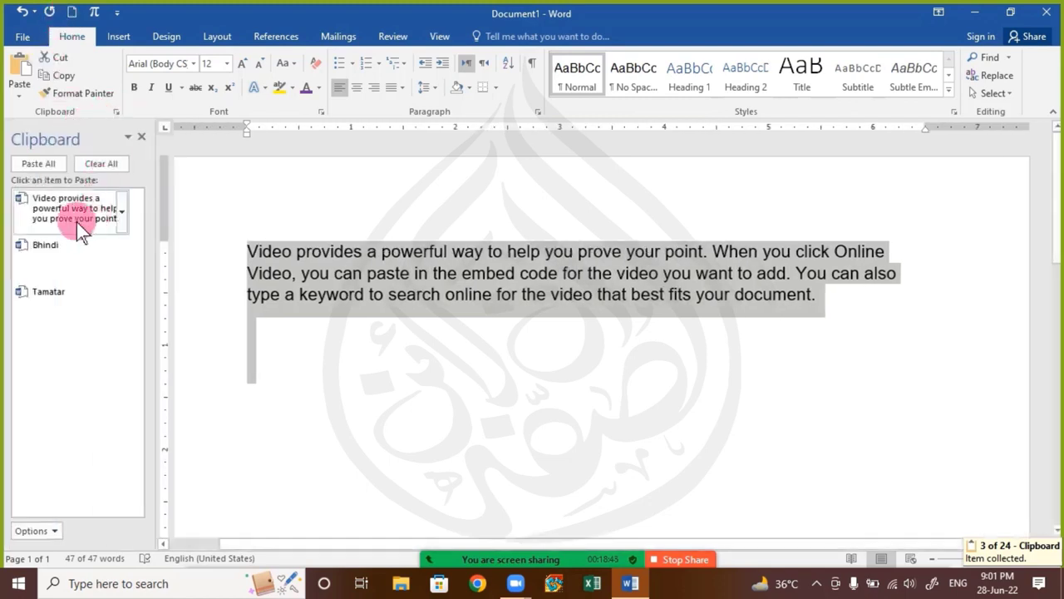
left_click(351, 353)
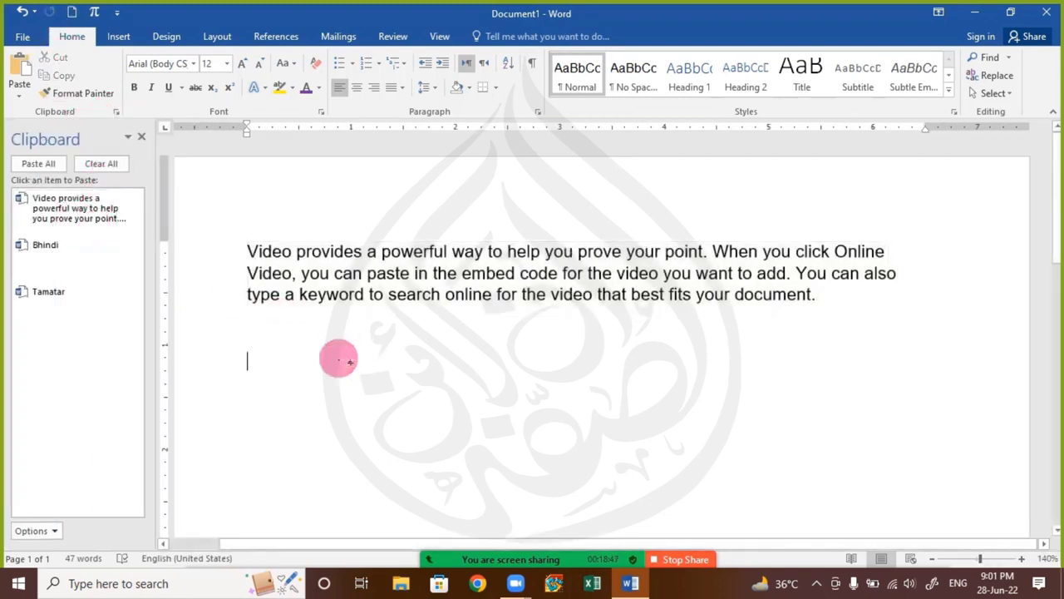
left_click(69, 217)
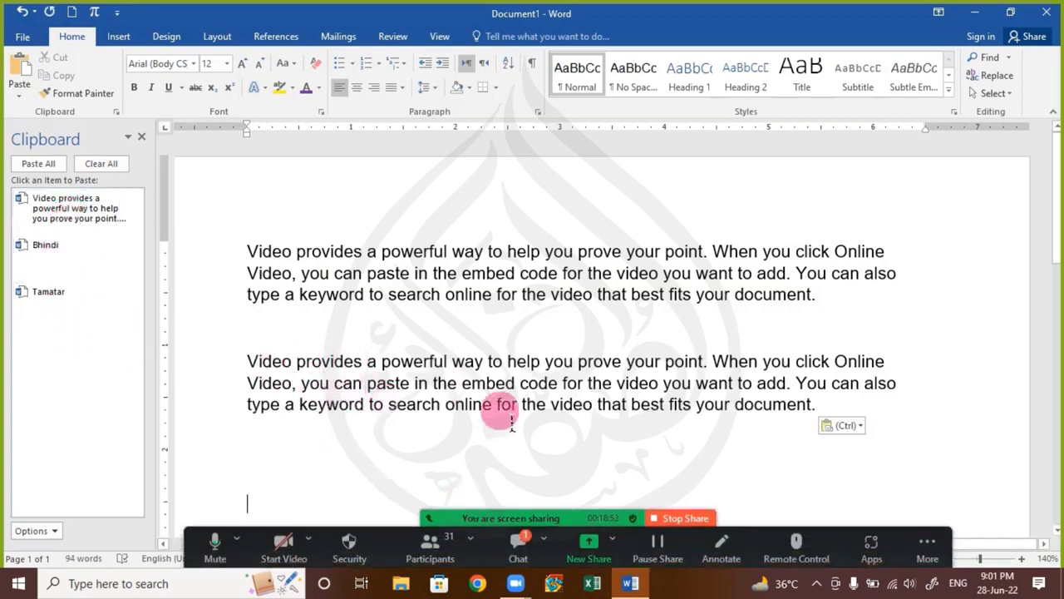
Read the second ruler question in the Zoom meeting chat, then show where the Ruler display setting is
left_click(519, 549)
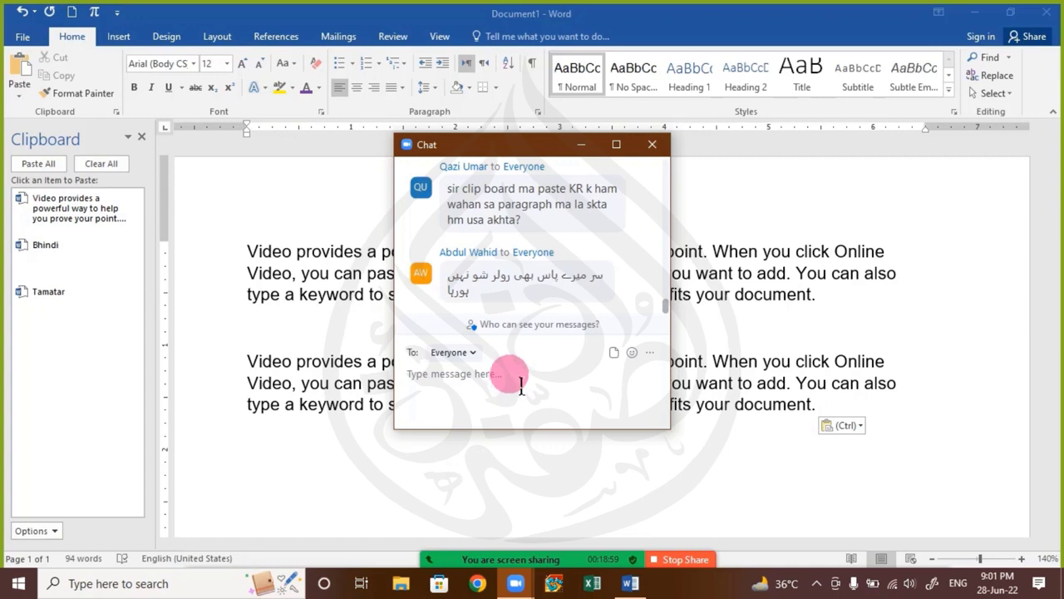
left_click(653, 145)
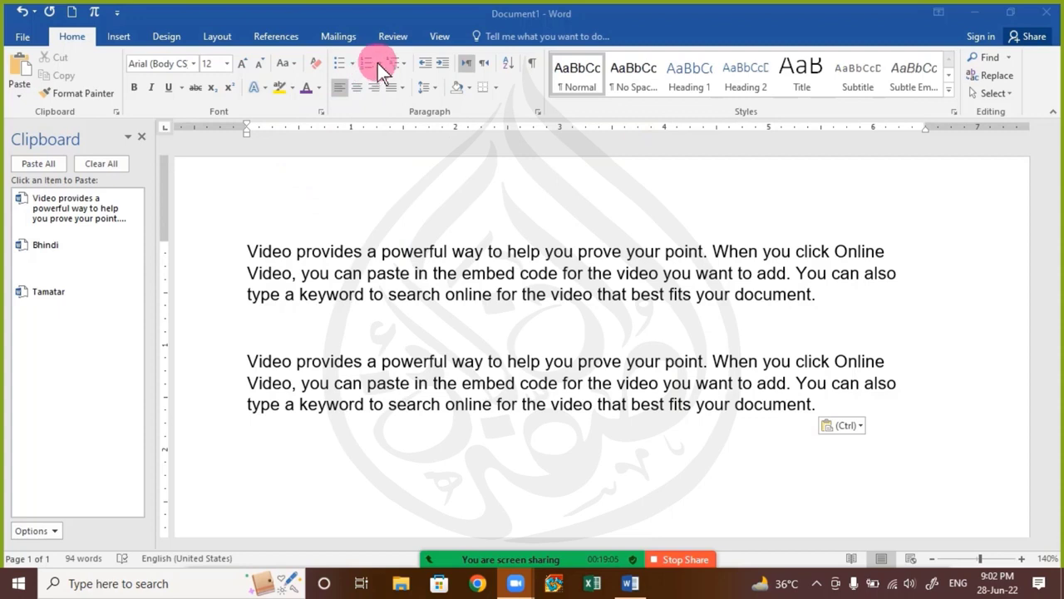
left_click(436, 38)
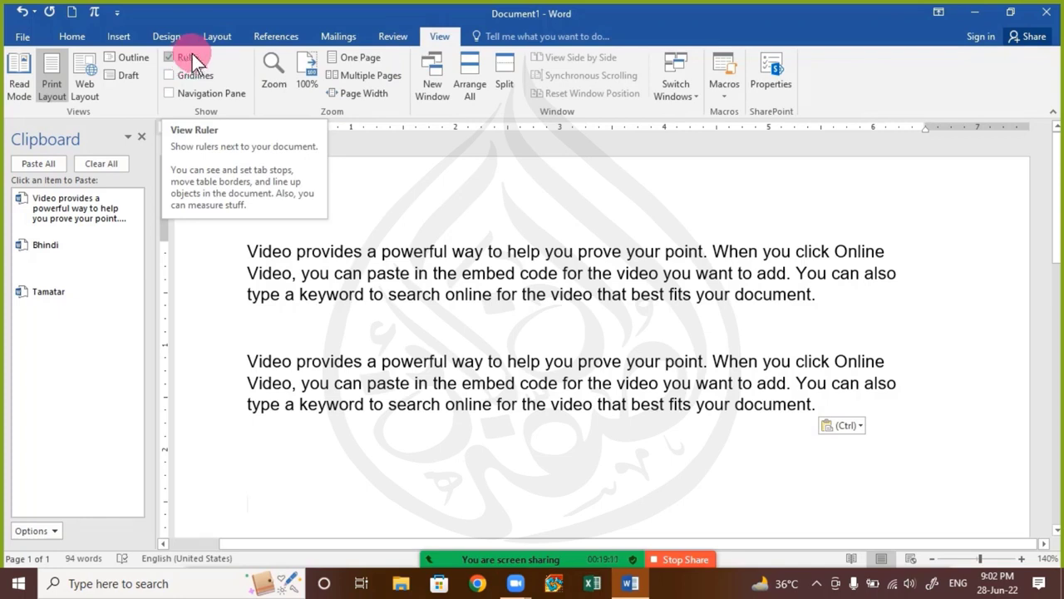
left_click(279, 70)
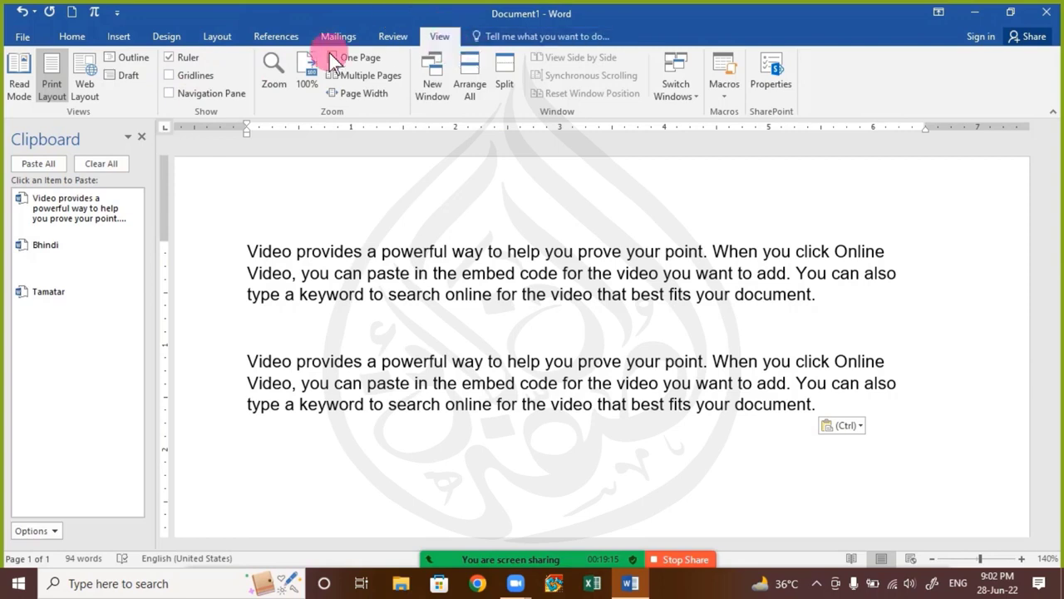
left_click(61, 39)
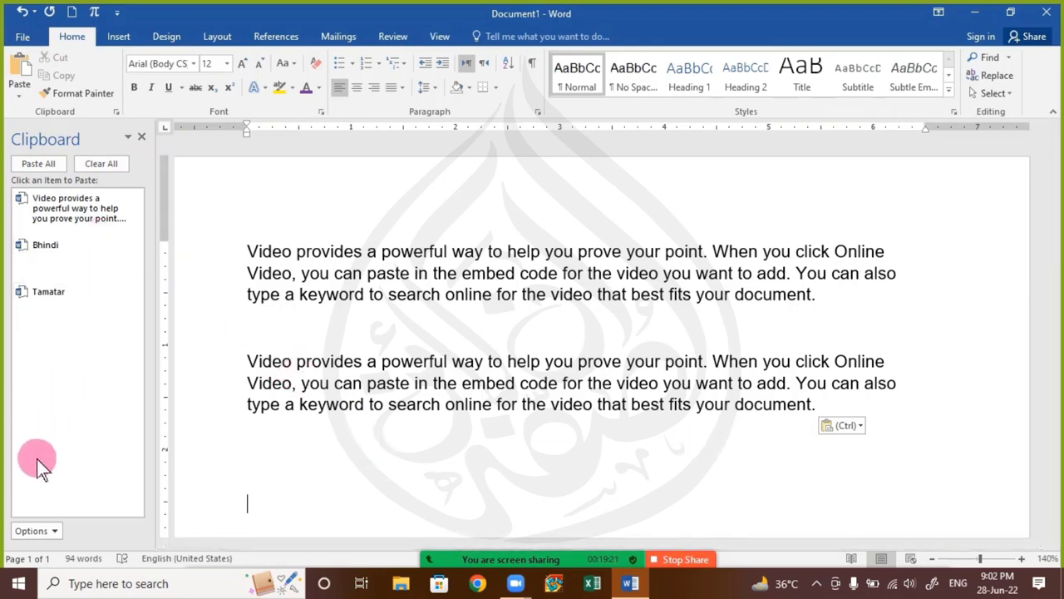
Empty the Office Clipboard and close its pane
left_click(116, 167)
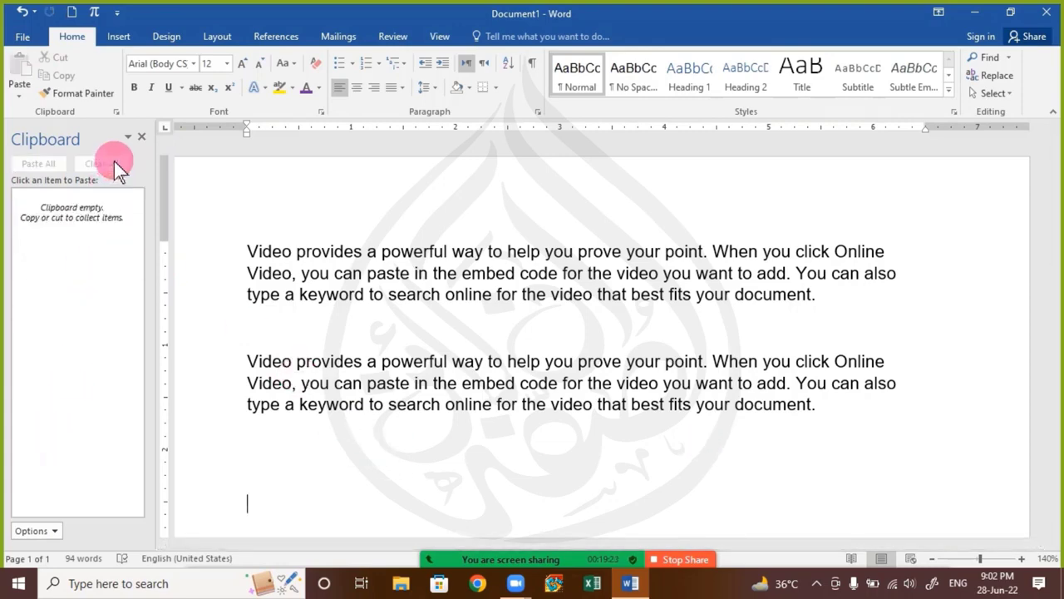
left_click(141, 136)
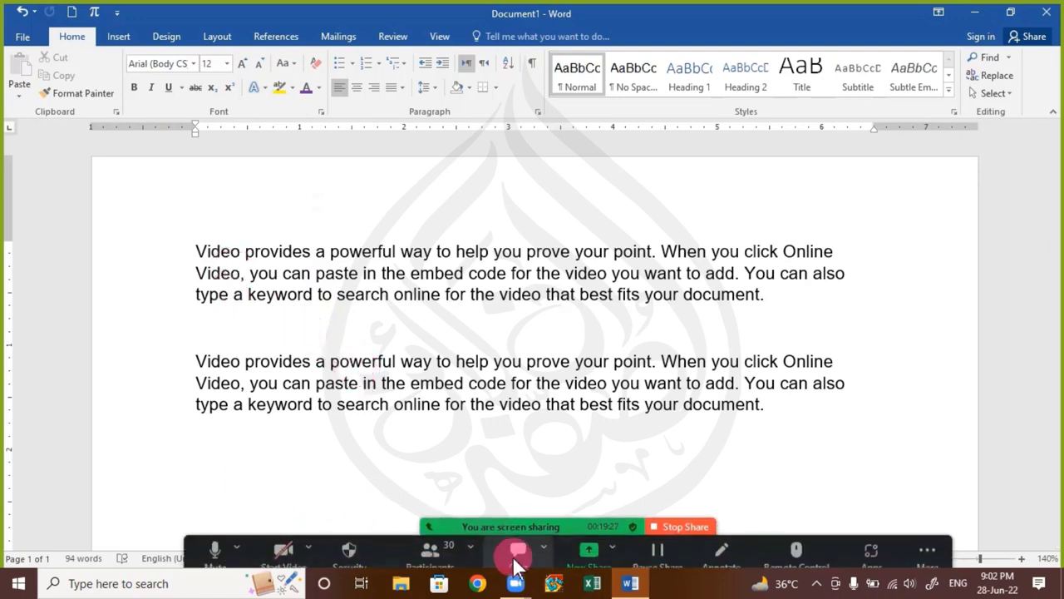
Check the Zoom meeting chat for remaining questions, close it and stop sharing the screen
left_click(516, 549)
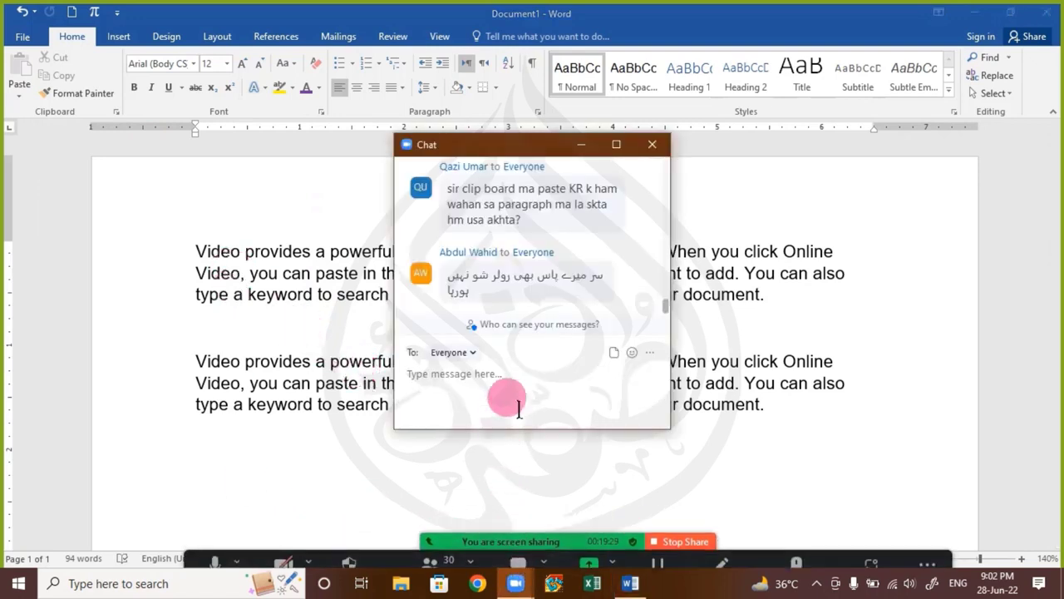
left_click(652, 145)
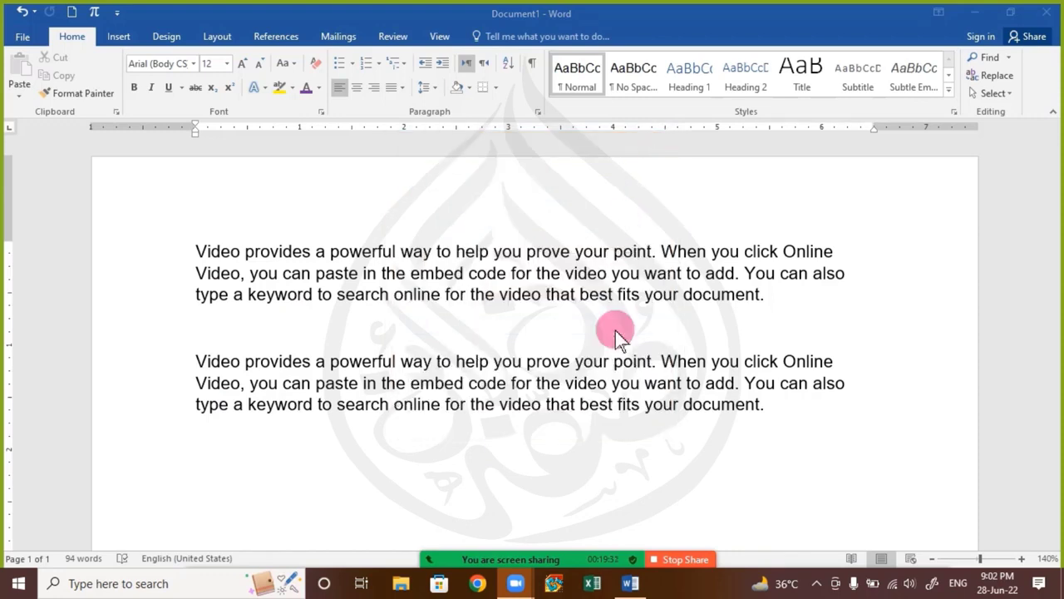
left_click(674, 560)
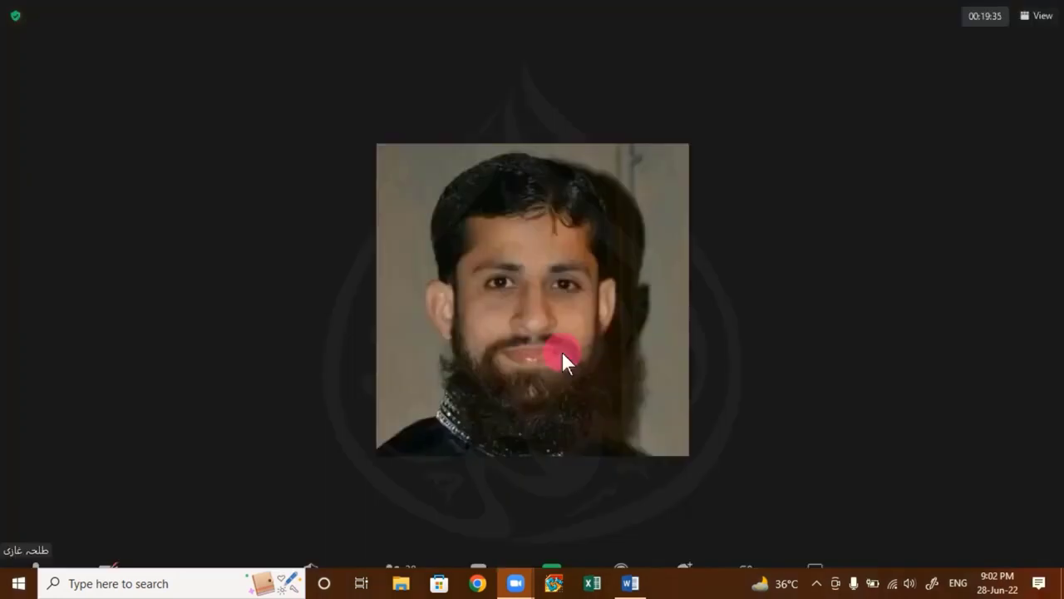